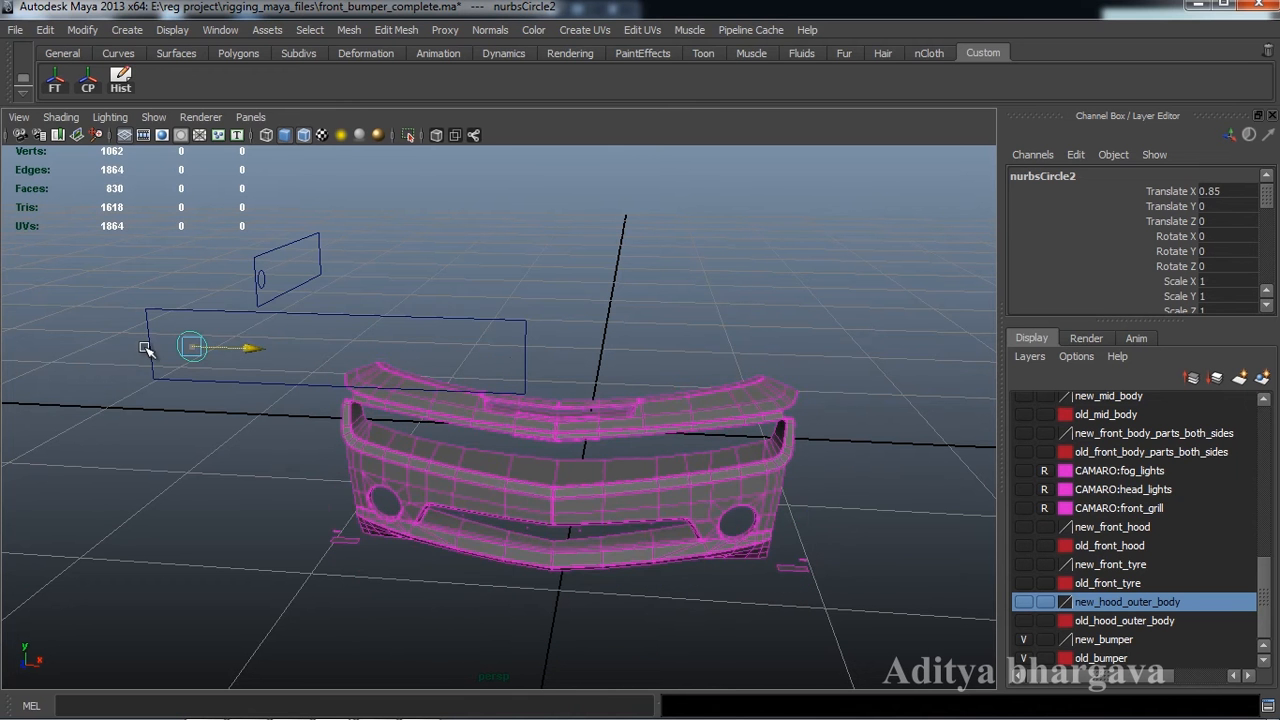
Show the old_hood_outer_body and new_hood_outer_body layers and hide the old_bumper and new_bumper layers.
{"action": "left_click_drag", "start_coordinate": [722, 446], "coordinate": [577, 412], "text": "alt"}
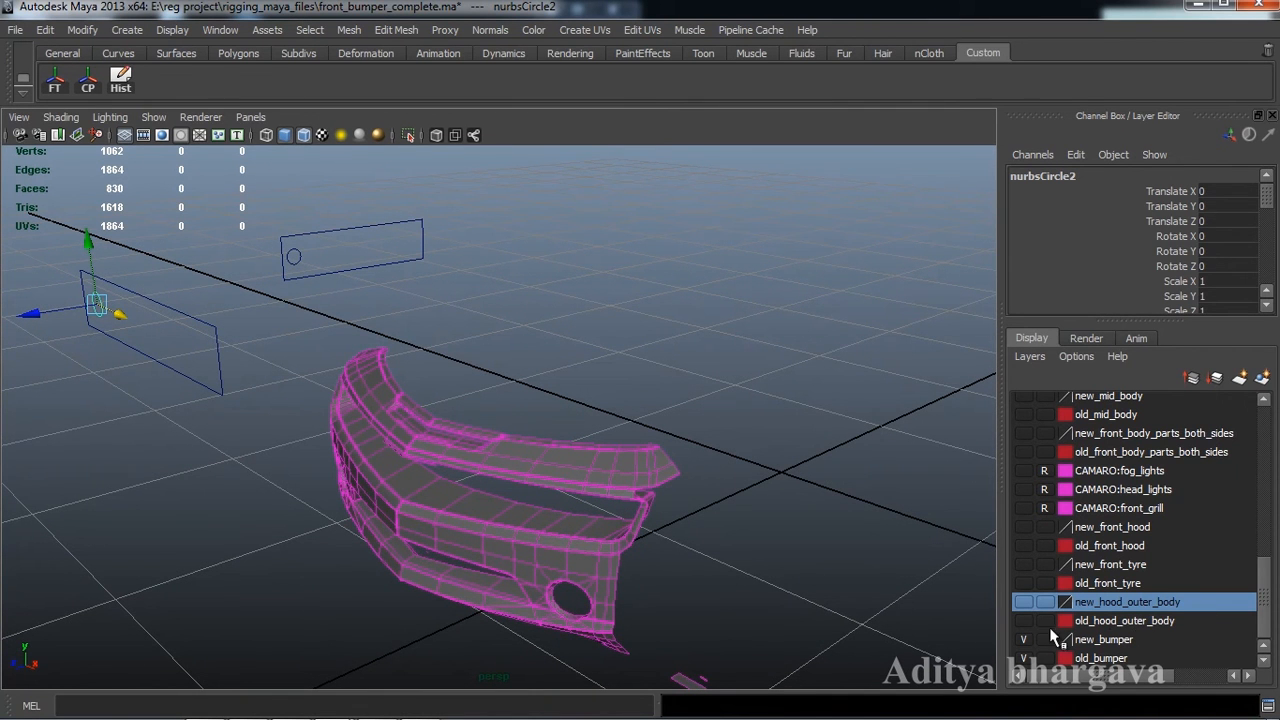
{"action": "left_click", "coordinate": [1023, 620]}
{"action": "left_click", "coordinate": [1023, 601]}
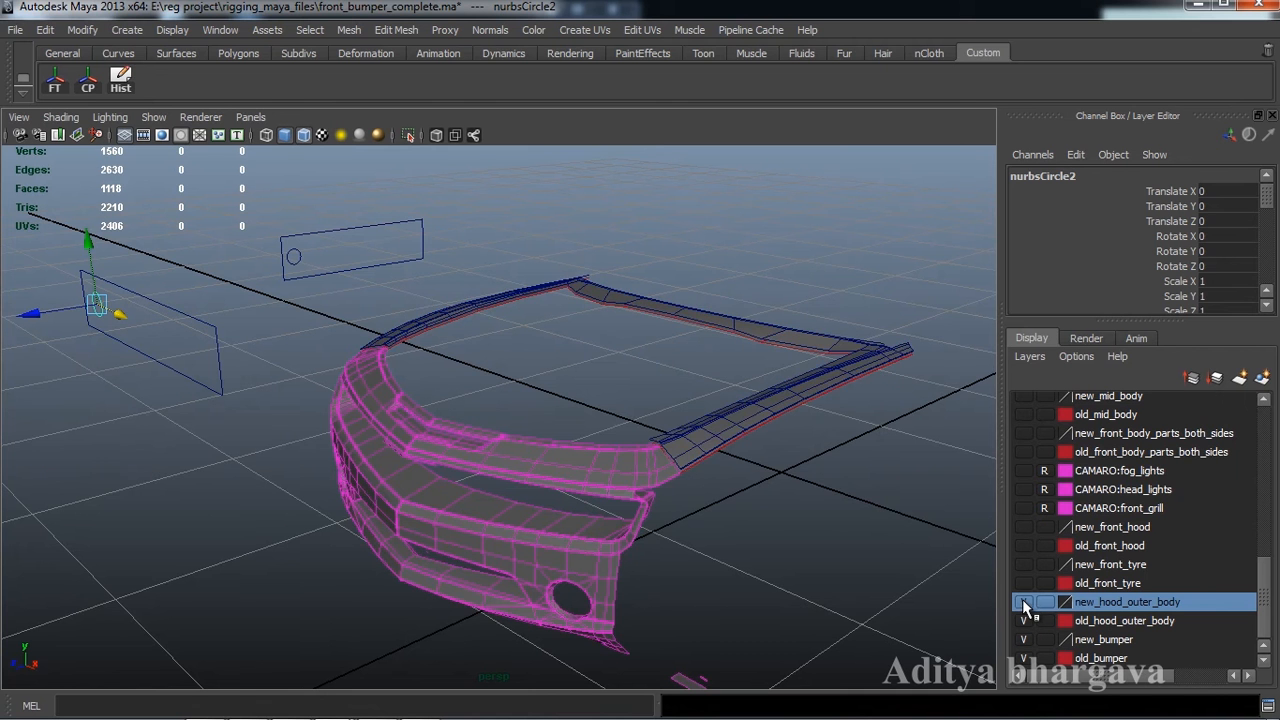
{"action": "left_click_drag", "start_coordinate": [813, 511], "coordinate": [737, 508], "text": "alt"}
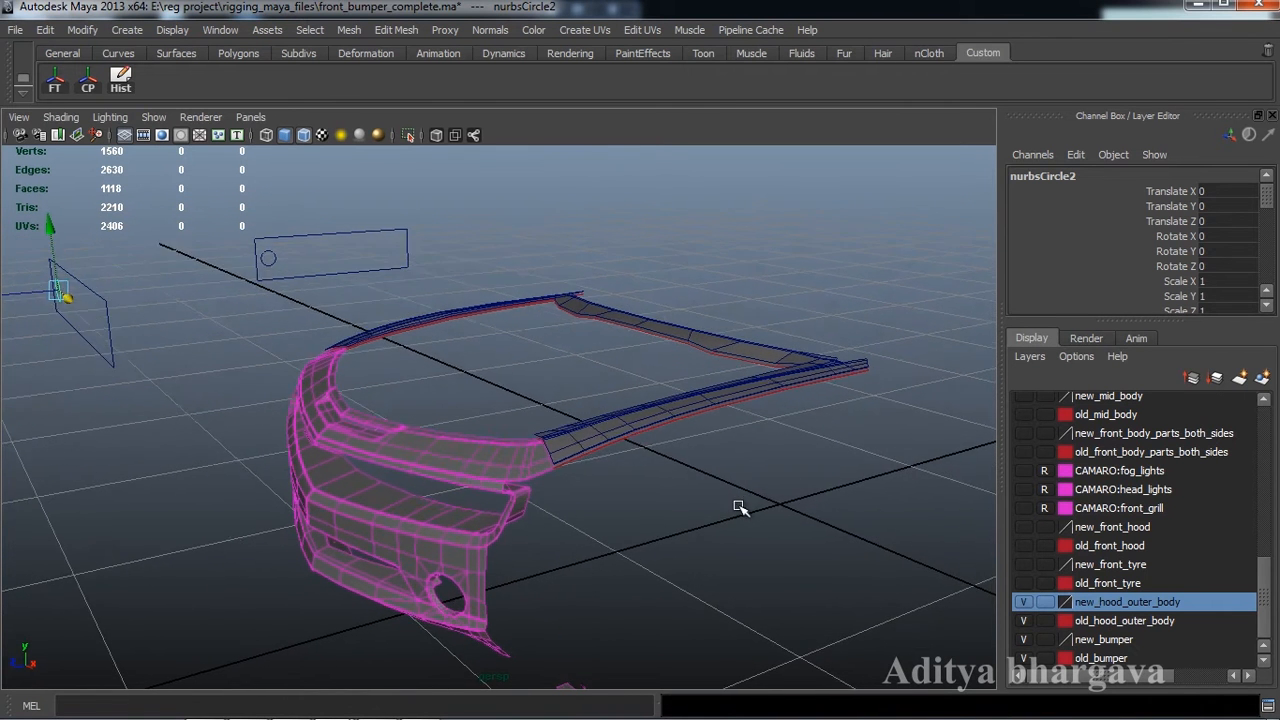
{"action": "left_click", "coordinate": [1023, 658]}
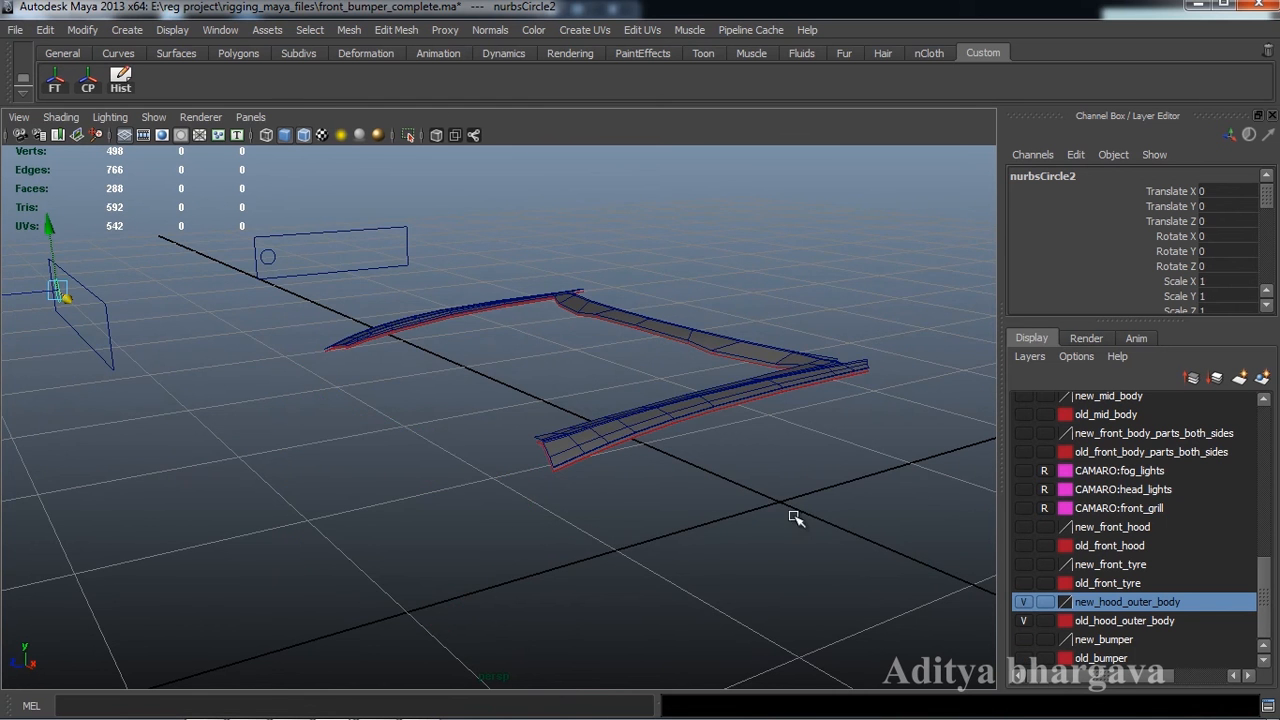
Select the small circle slider inside the rectangular control above the hood frame and test its travel along Z.
{"action": "scroll", "coordinate": [794, 517], "scroll_direction": "up", "scroll_amount": 2}
{"action": "middle_click_drag", "start_coordinate": [794, 517], "coordinate": [771, 546], "text": "alt"}
{"action": "scroll", "coordinate": [769, 557], "scroll_direction": "up", "scroll_amount": 2}
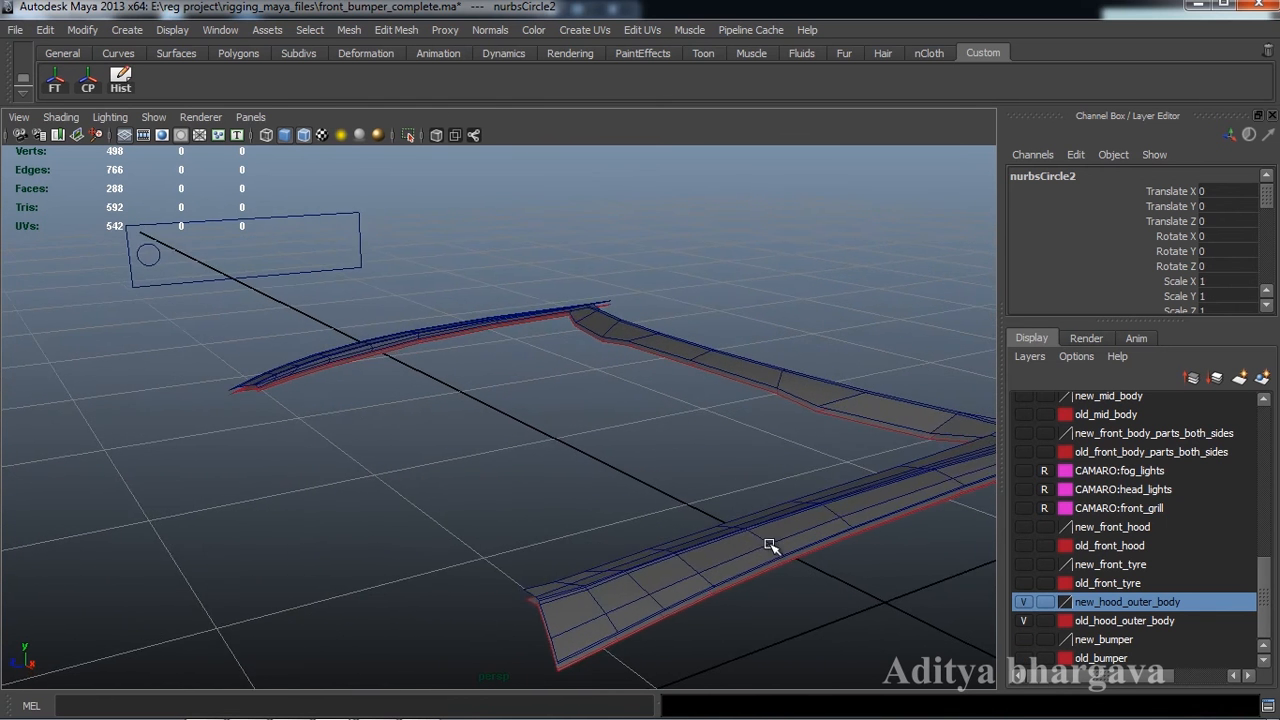
{"action": "scroll", "coordinate": [770, 540], "scroll_direction": "down", "scroll_amount": 2}
{"action": "left_click_drag", "start_coordinate": [769, 534], "coordinate": [784, 532], "text": "alt"}
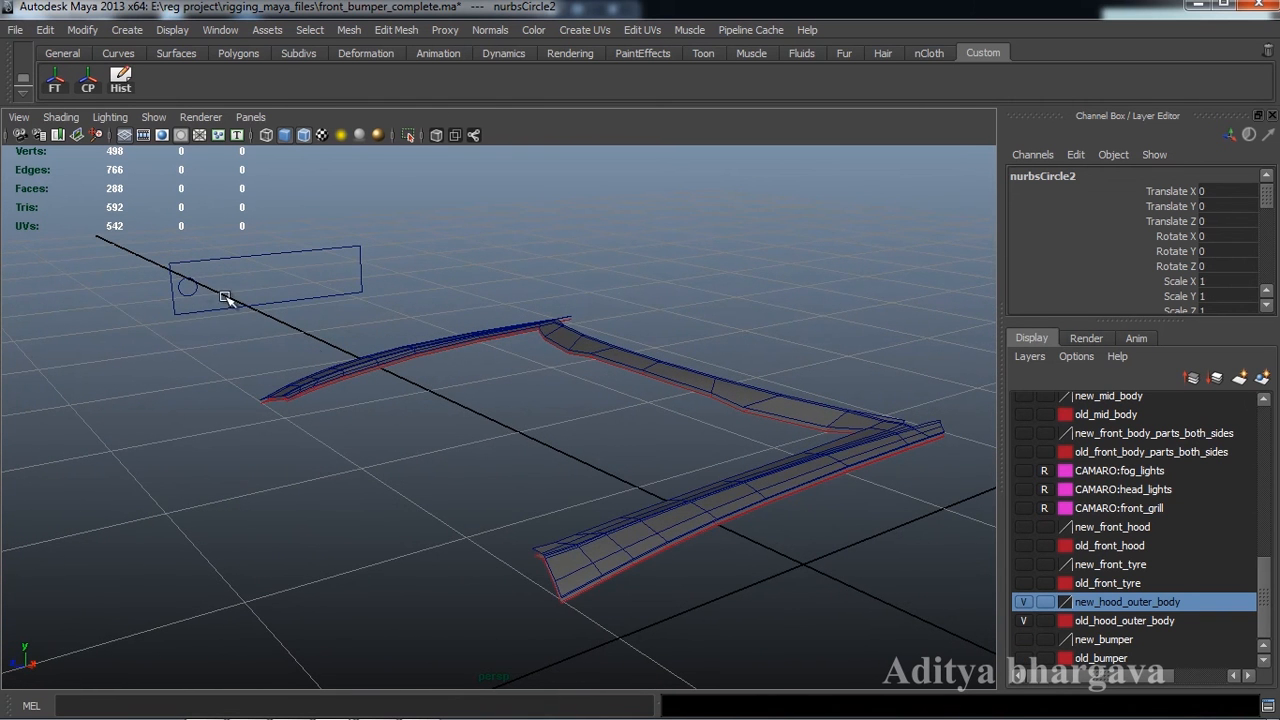
{"action": "left_click", "coordinate": [197, 293]}
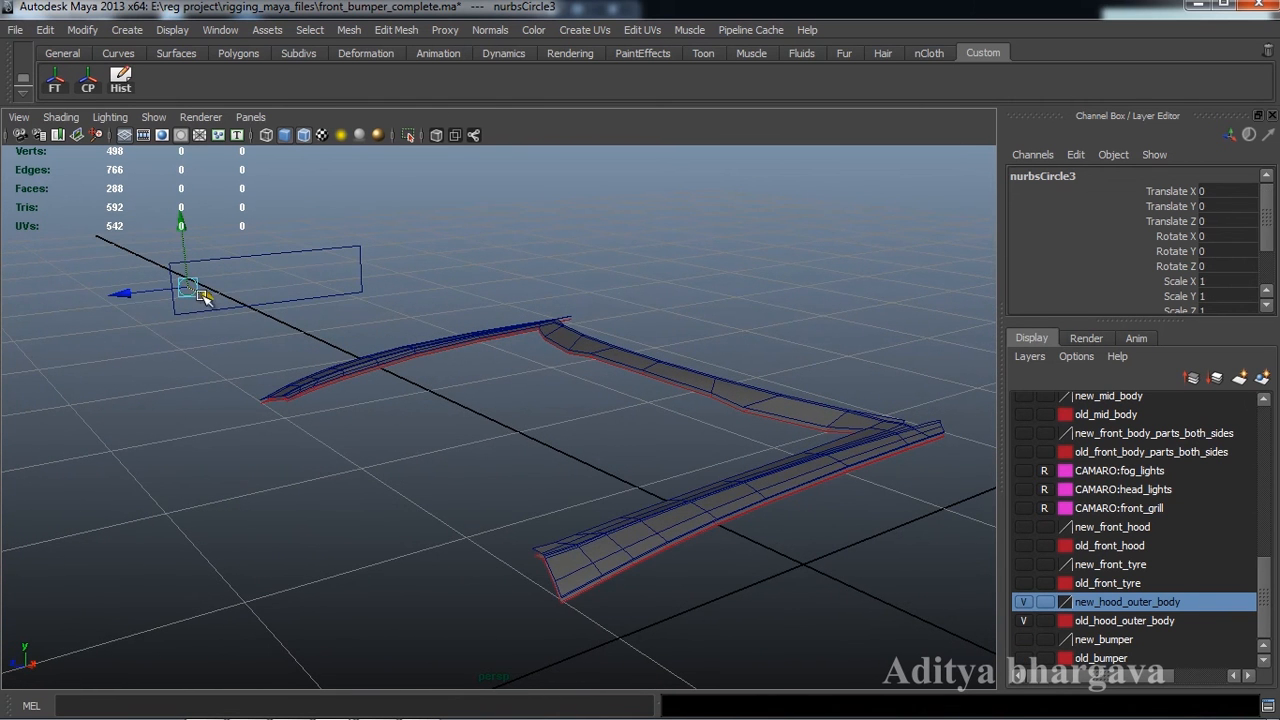
{"action": "middle_click_drag", "start_coordinate": [370, 432], "coordinate": [366, 394], "text": "alt"}
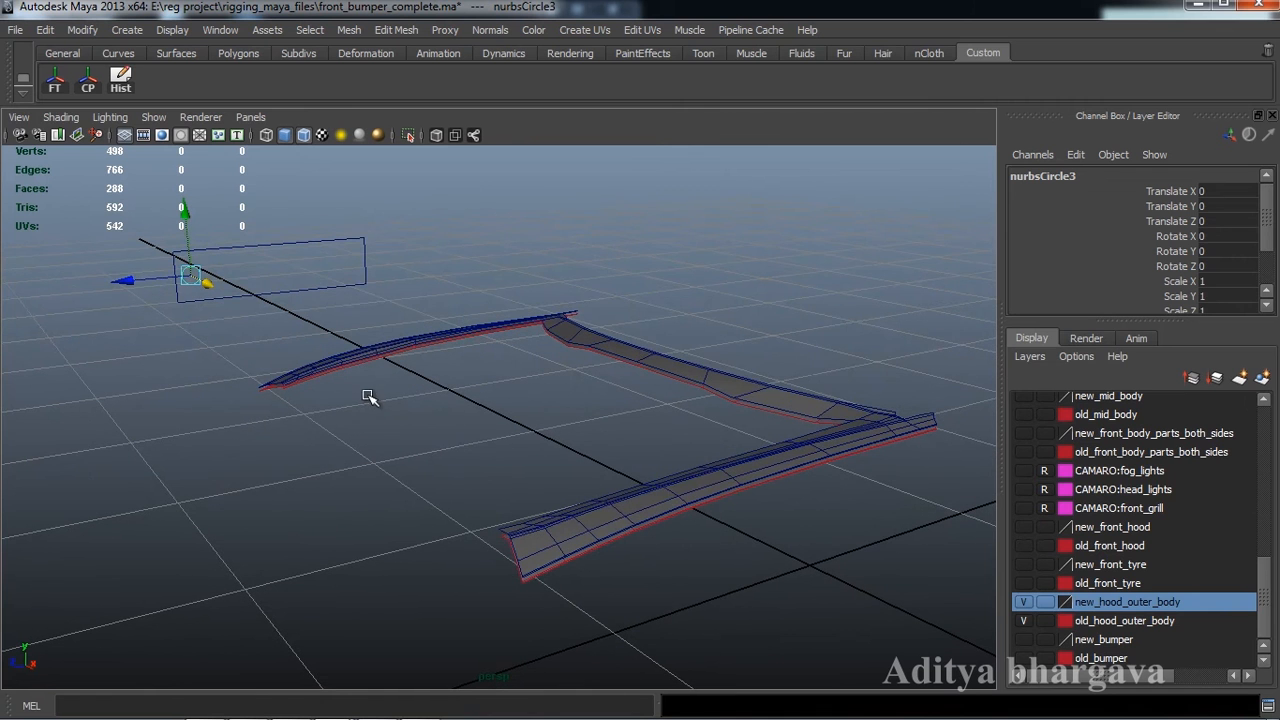
{"action": "left_click_drag", "start_coordinate": [1131, 322], "coordinate": [1131, 383]}
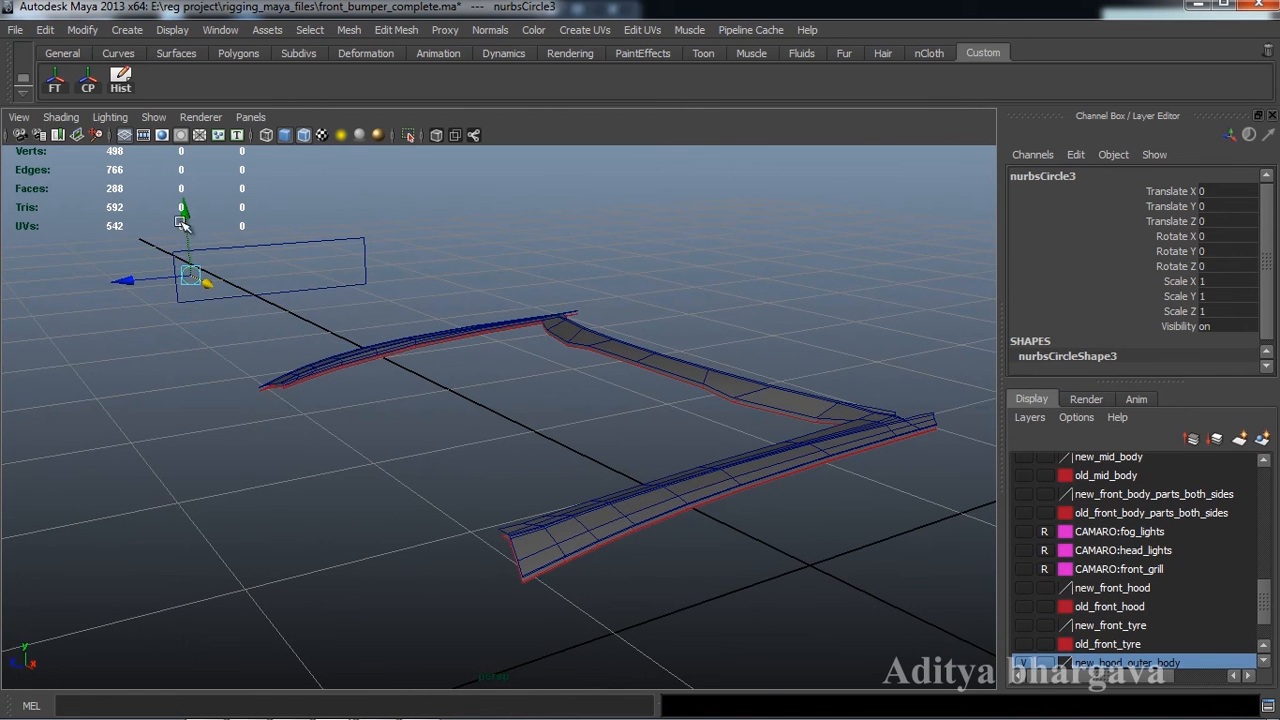
{"action": "left_click_drag", "start_coordinate": [321, 332], "coordinate": [280, 334], "text": "alt"}
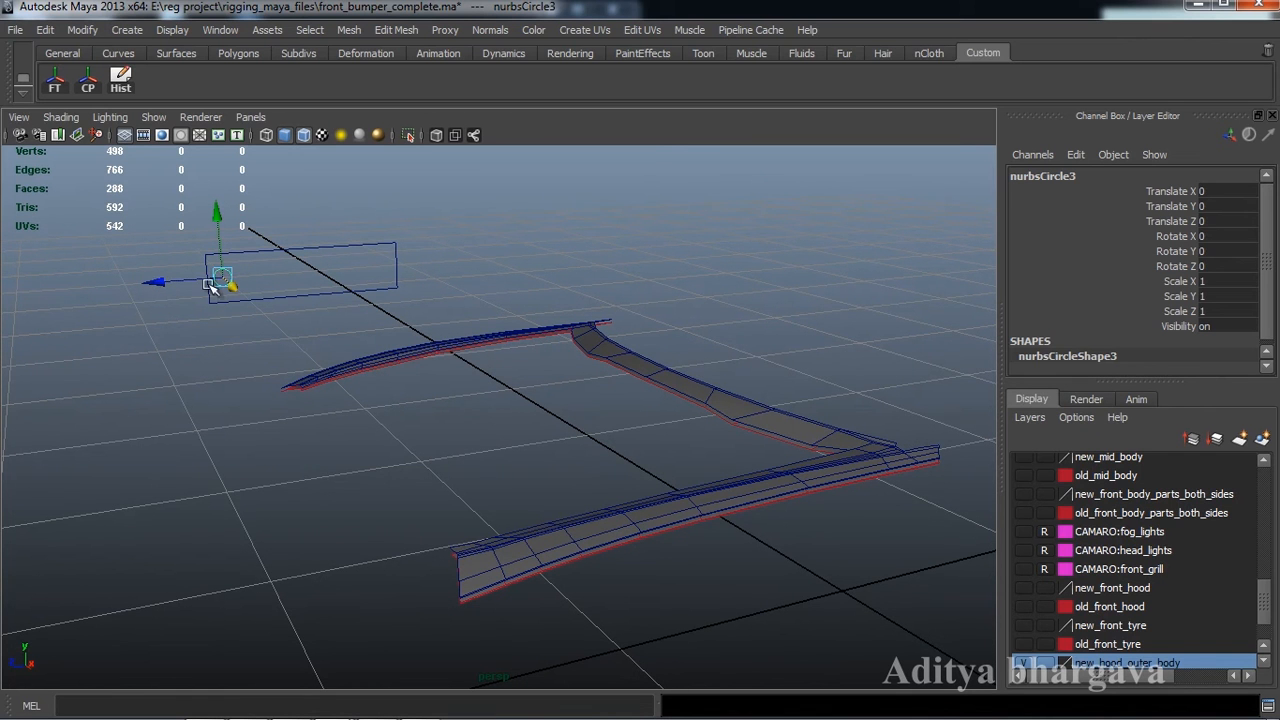
{"action": "left_click_drag", "start_coordinate": [160, 283], "coordinate": [262, 326]}
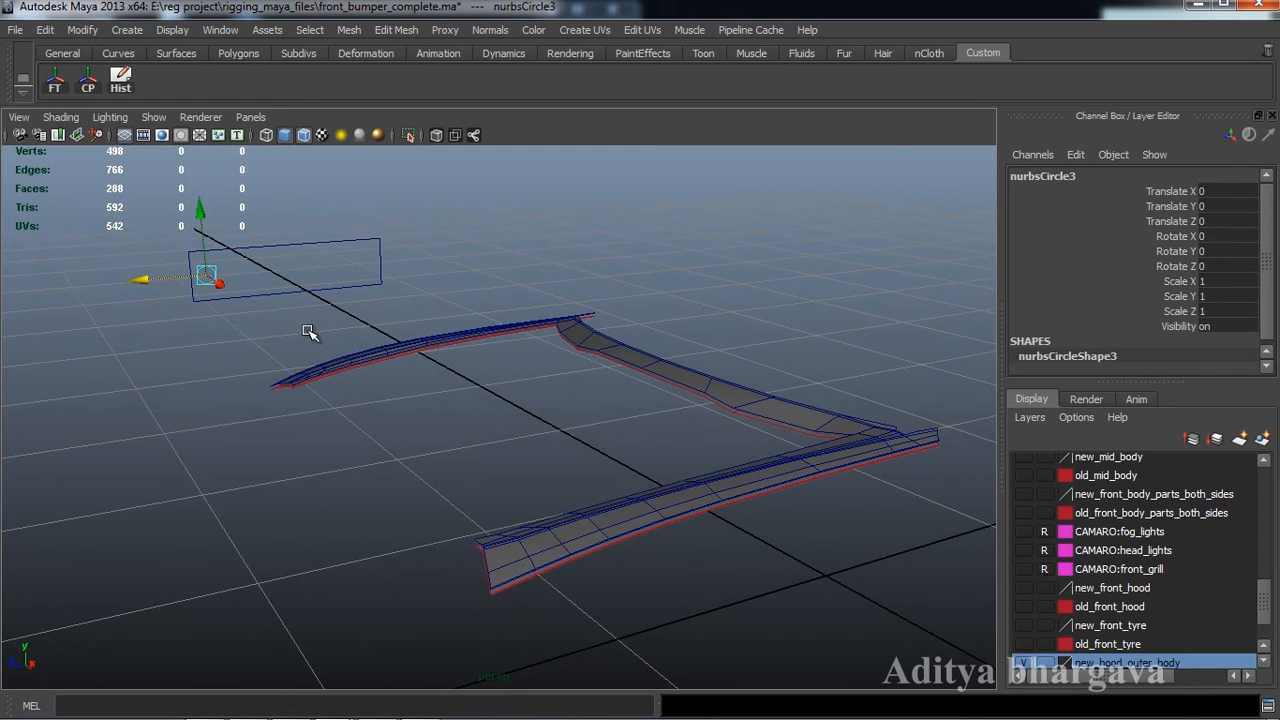
Examine the translate limit settings in the circle slider's attributes, ending back at its channel values.
{"action": "key", "text": "ctrl+a"}
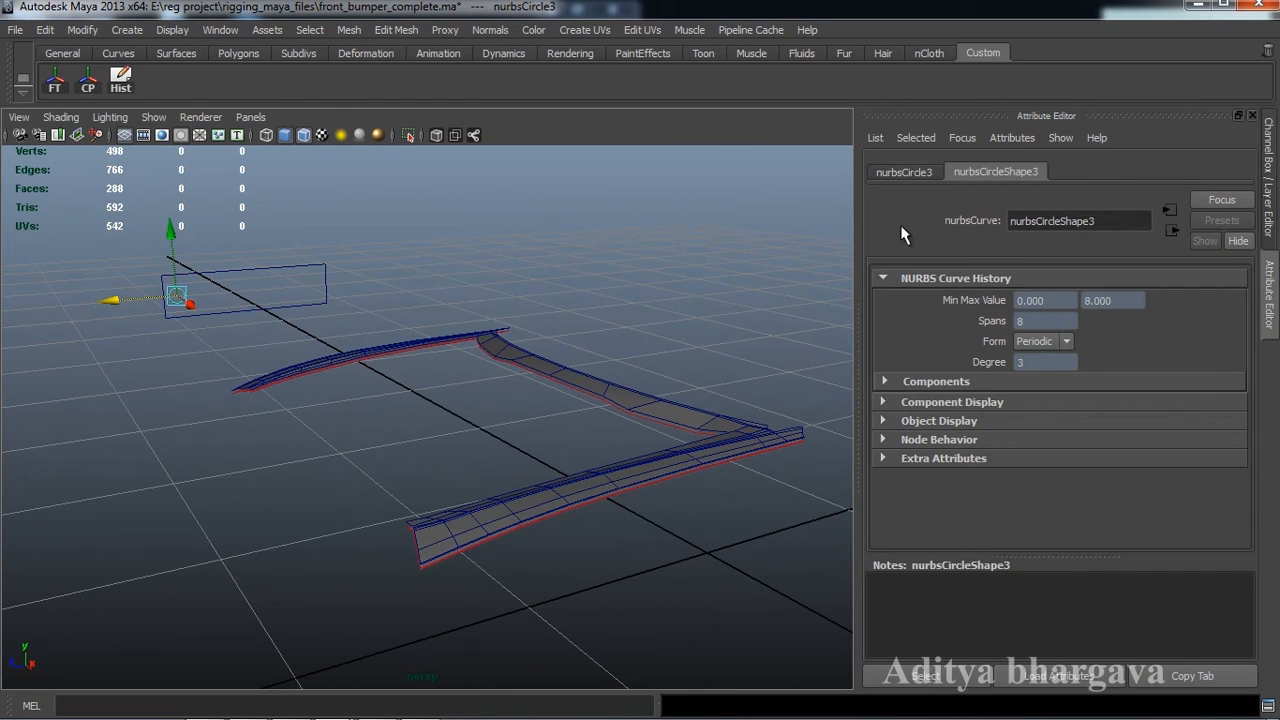
{"action": "left_click", "coordinate": [910, 173]}
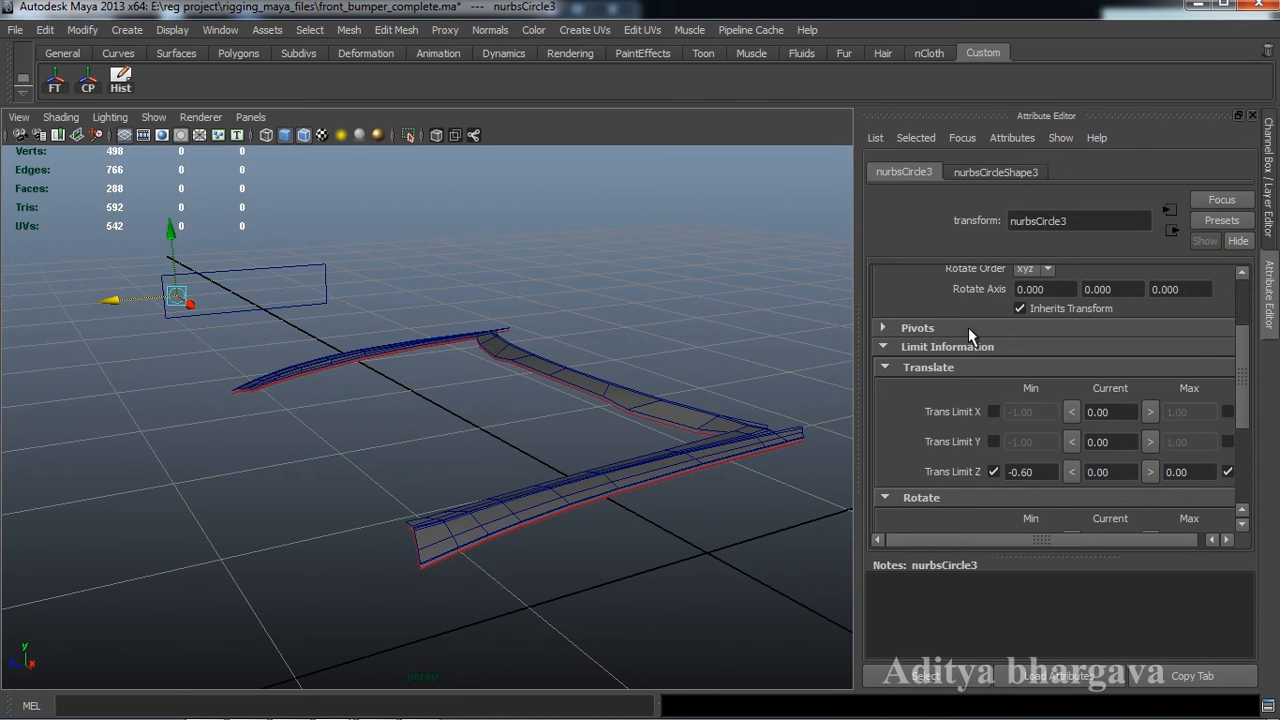
{"action": "scroll", "coordinate": [963, 366], "scroll_direction": "up", "scroll_amount": 3}
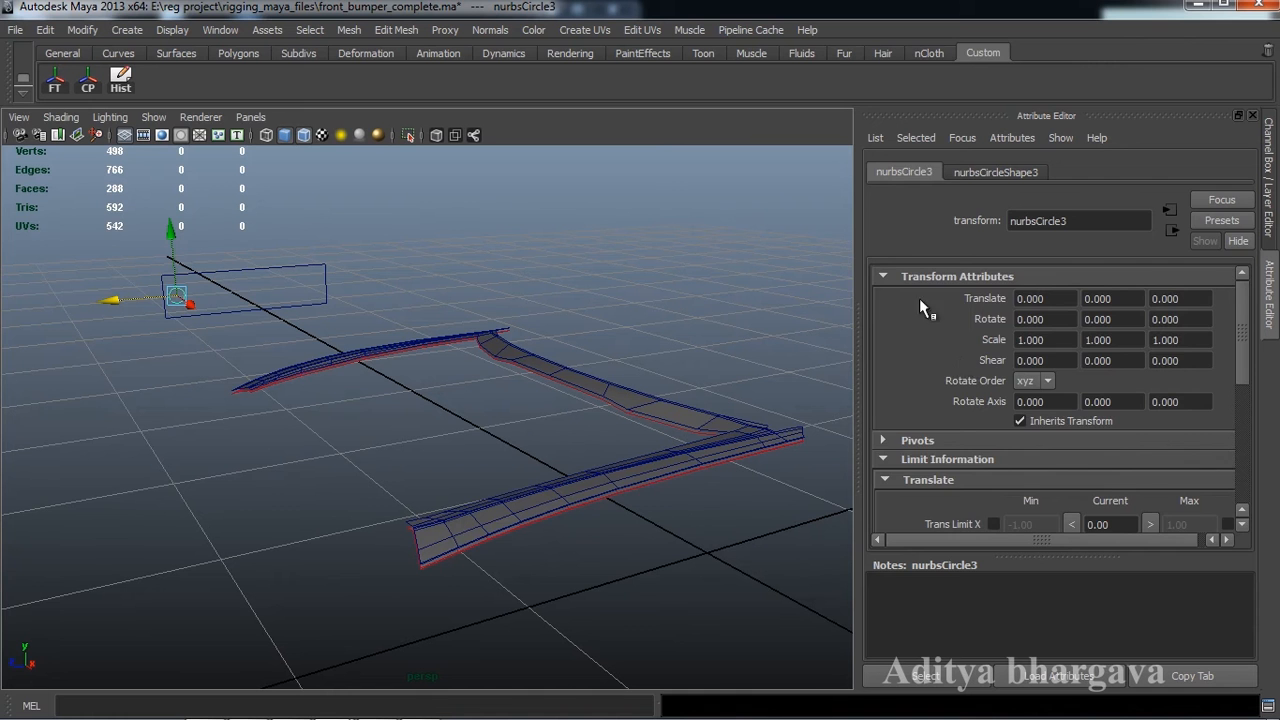
{"action": "scroll", "coordinate": [953, 503], "scroll_direction": "down", "scroll_amount": 3}
{"action": "left_click", "coordinate": [946, 343]}
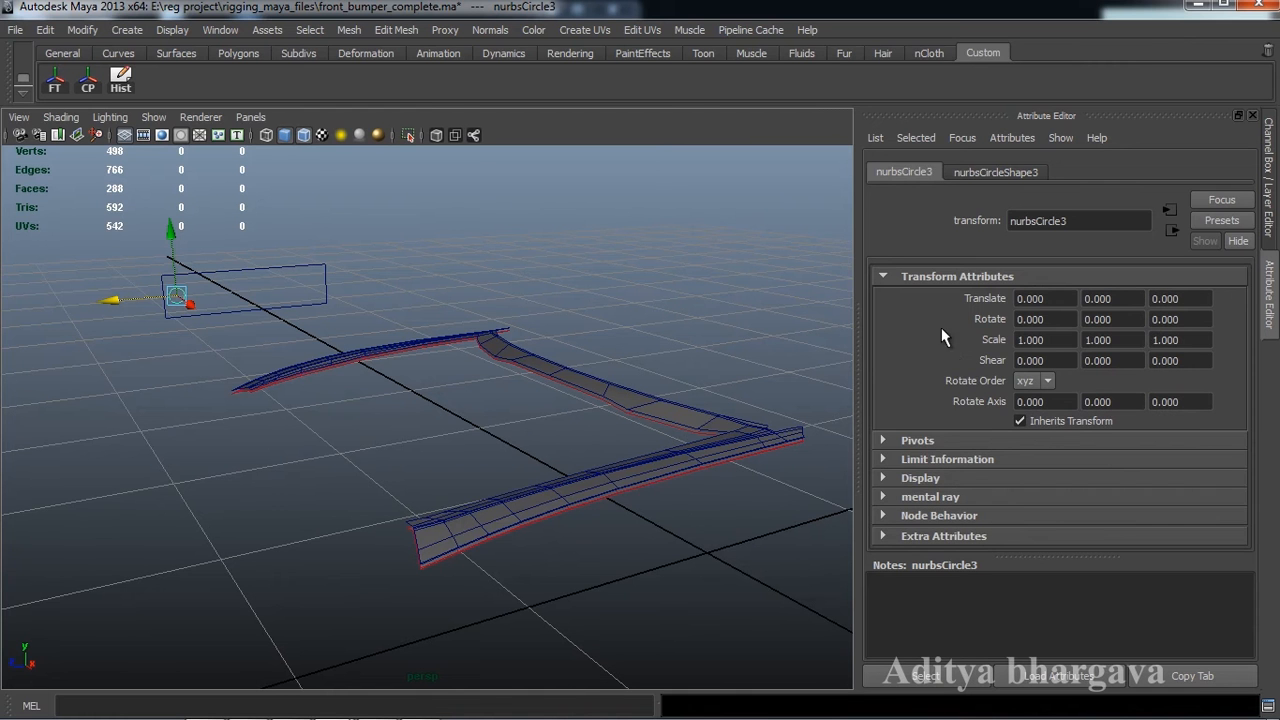
{"action": "left_click", "coordinate": [919, 458]}
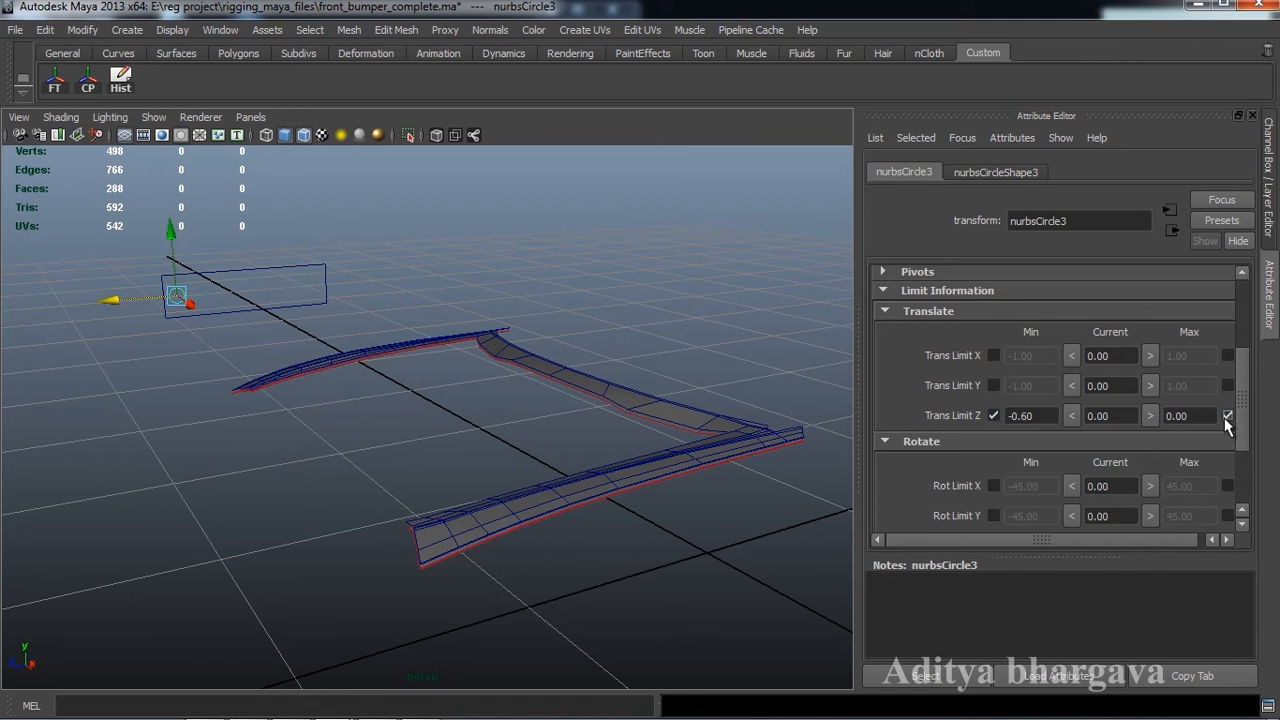
{"action": "left_click", "coordinate": [1252, 117]}
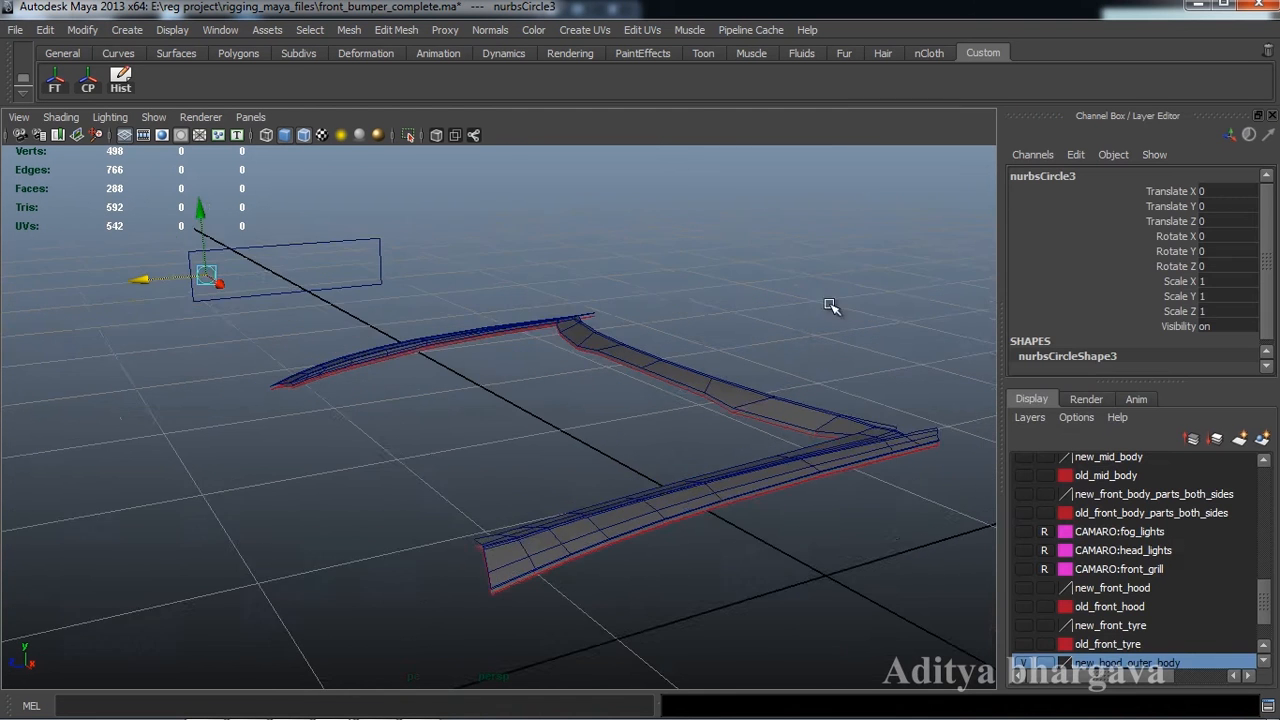
{"action": "scroll", "coordinate": [788, 350], "scroll_direction": "down", "scroll_amount": 2}
{"action": "left_click_drag", "start_coordinate": [783, 349], "coordinate": [791, 334], "text": "alt"}
{"action": "scroll", "coordinate": [780, 334], "scroll_direction": "up", "scroll_amount": 2}
{"action": "middle_click_drag", "start_coordinate": [722, 328], "coordinate": [739, 334], "text": "alt"}
{"action": "left_click_drag", "start_coordinate": [739, 334], "coordinate": [718, 354], "text": "alt"}
{"action": "middle_click_drag", "start_coordinate": [742, 357], "coordinate": [724, 367], "text": "alt"}
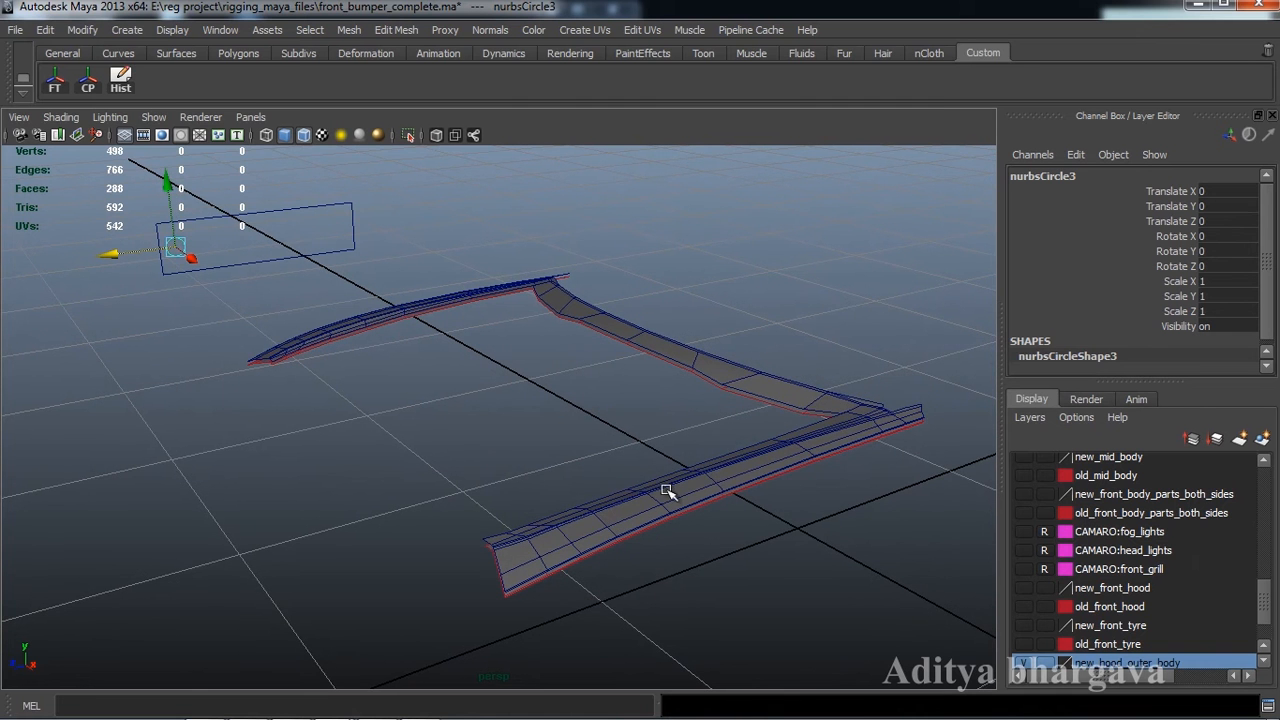
{"action": "mouse_move", "coordinate": [735, 465]}
{"action": "left_mouse_down", "text": "alt"}
{"action": "mouse_move", "coordinate": [706, 463]}
{"action": "mouse_move", "coordinate": [714, 449]}
{"action": "mouse_move", "coordinate": [732, 460]}
{"action": "left_mouse_up", "text": "alt"}
{"action": "left_click_drag", "start_coordinate": [806, 428], "coordinate": [825, 437], "text": "alt"}
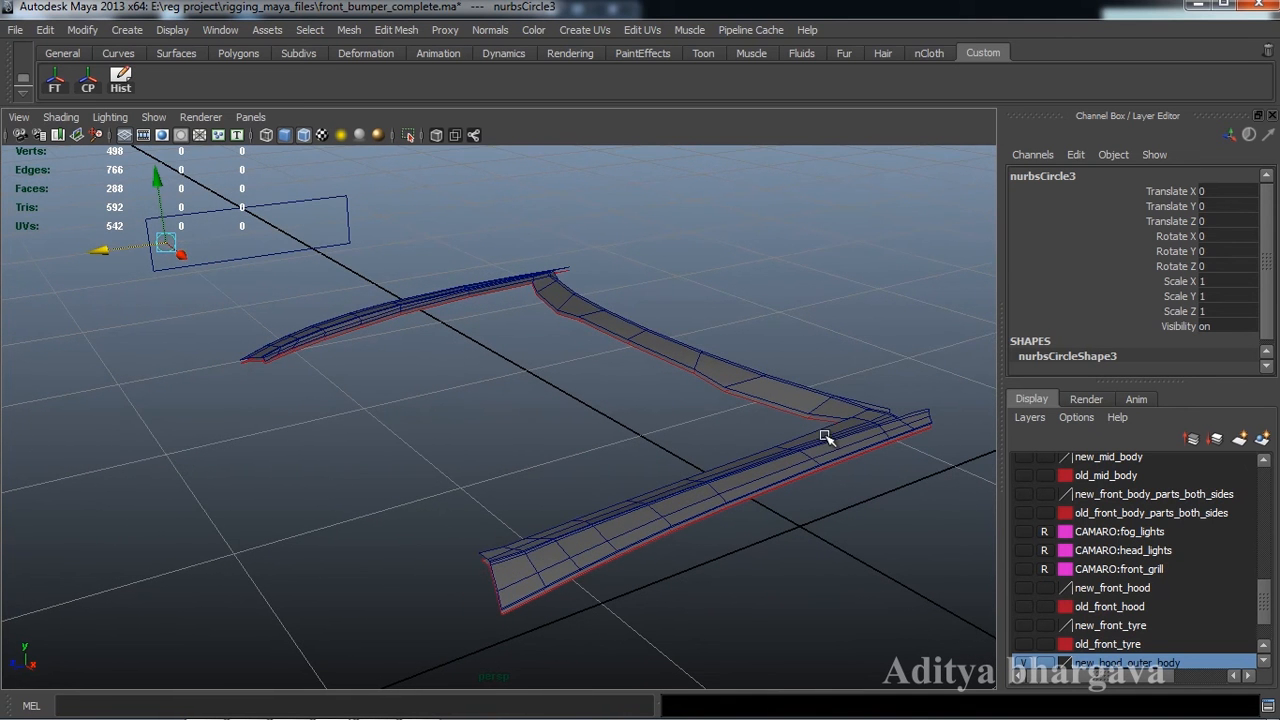
Hide the new_hood_outer_body layer so only the old hood outer body is displayed.
{"action": "scroll", "coordinate": [1046, 565], "scroll_direction": "down", "scroll_amount": 3}
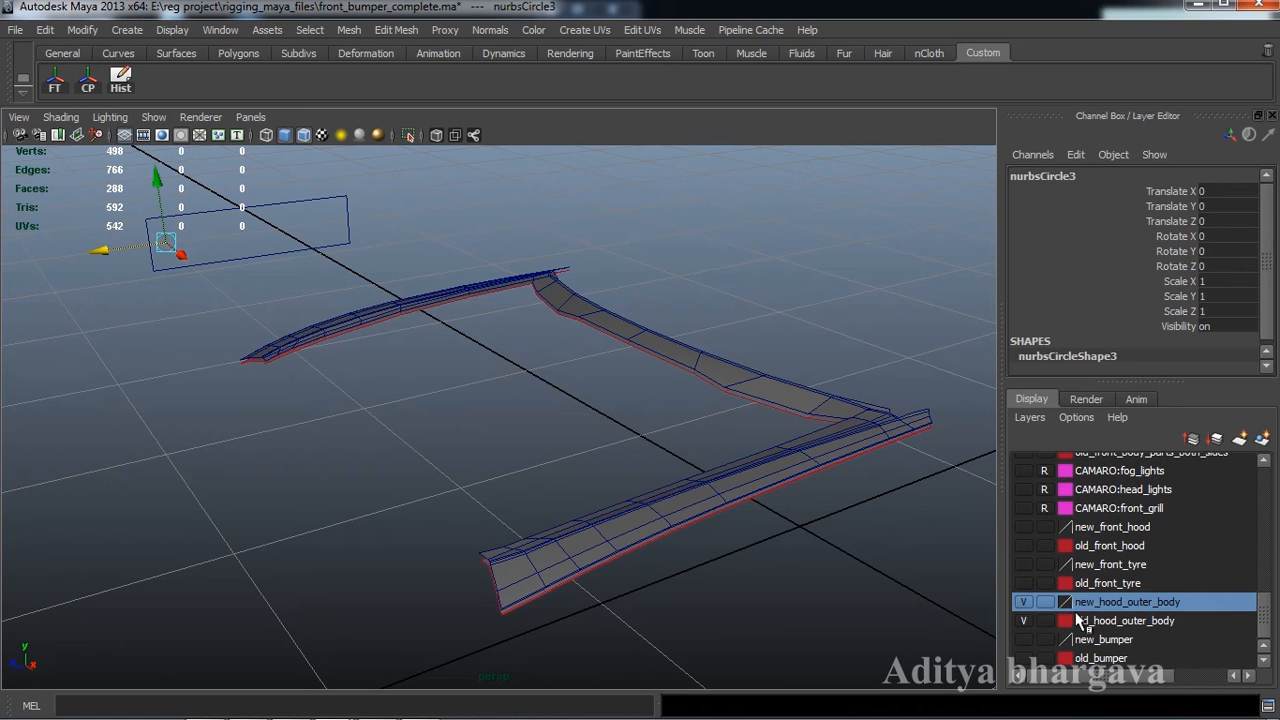
{"action": "left_click", "coordinate": [1023, 602]}
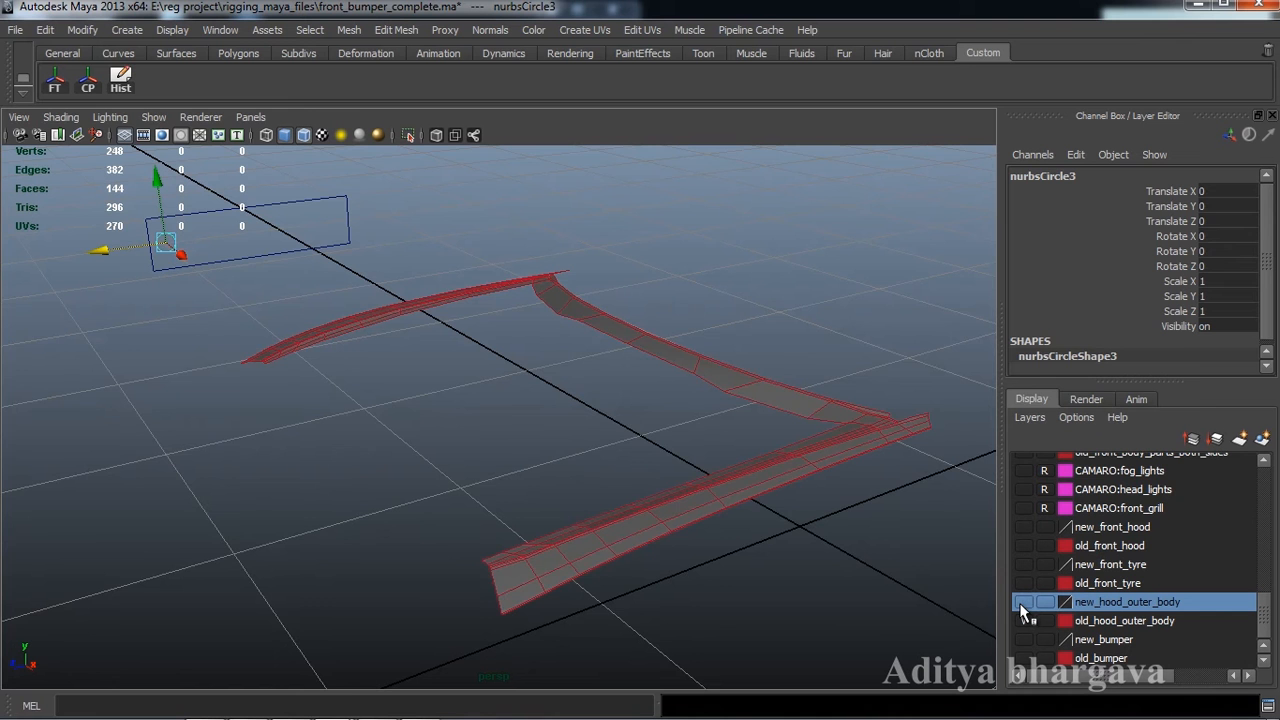
{"action": "left_click_drag", "start_coordinate": [797, 527], "coordinate": [788, 500], "text": "alt"}
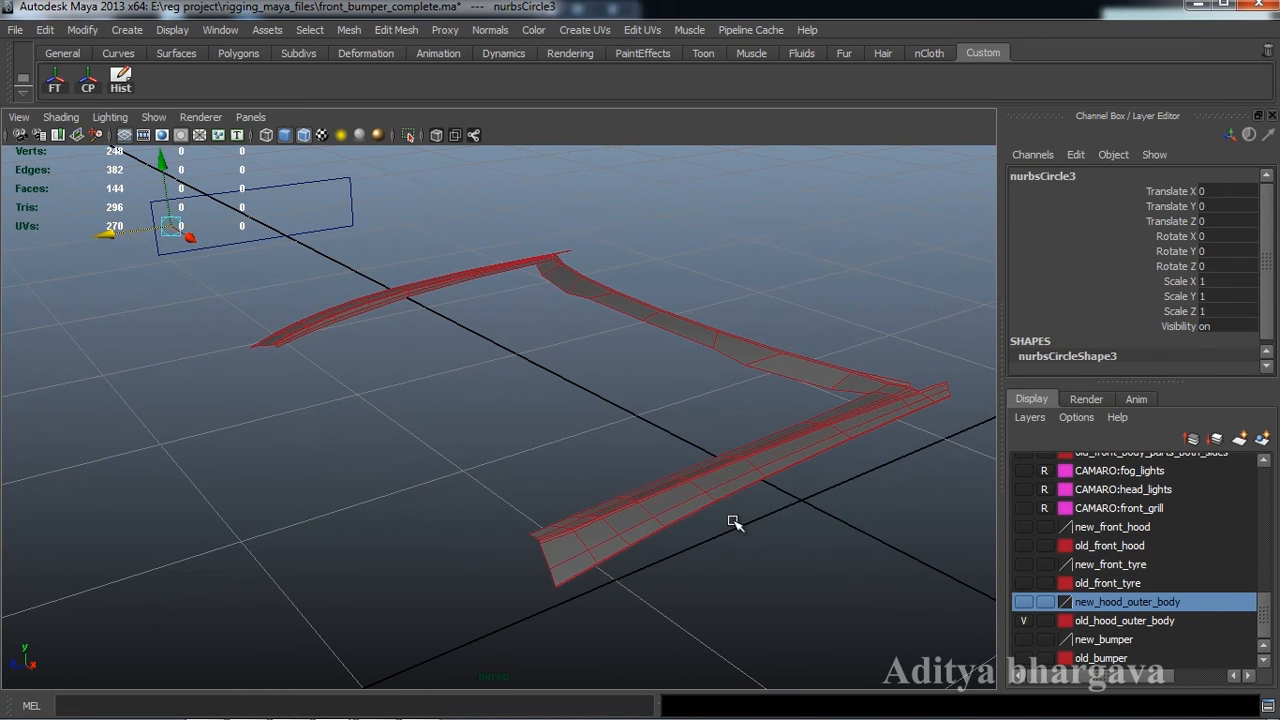
Examine how the old hood outer body is divided by selecting its pieces one by one around the frame, ending with nothing selected.
{"action": "left_click", "coordinate": [650, 505]}
{"action": "left_click", "coordinate": [712, 477]}
{"action": "left_click", "coordinate": [810, 445]}
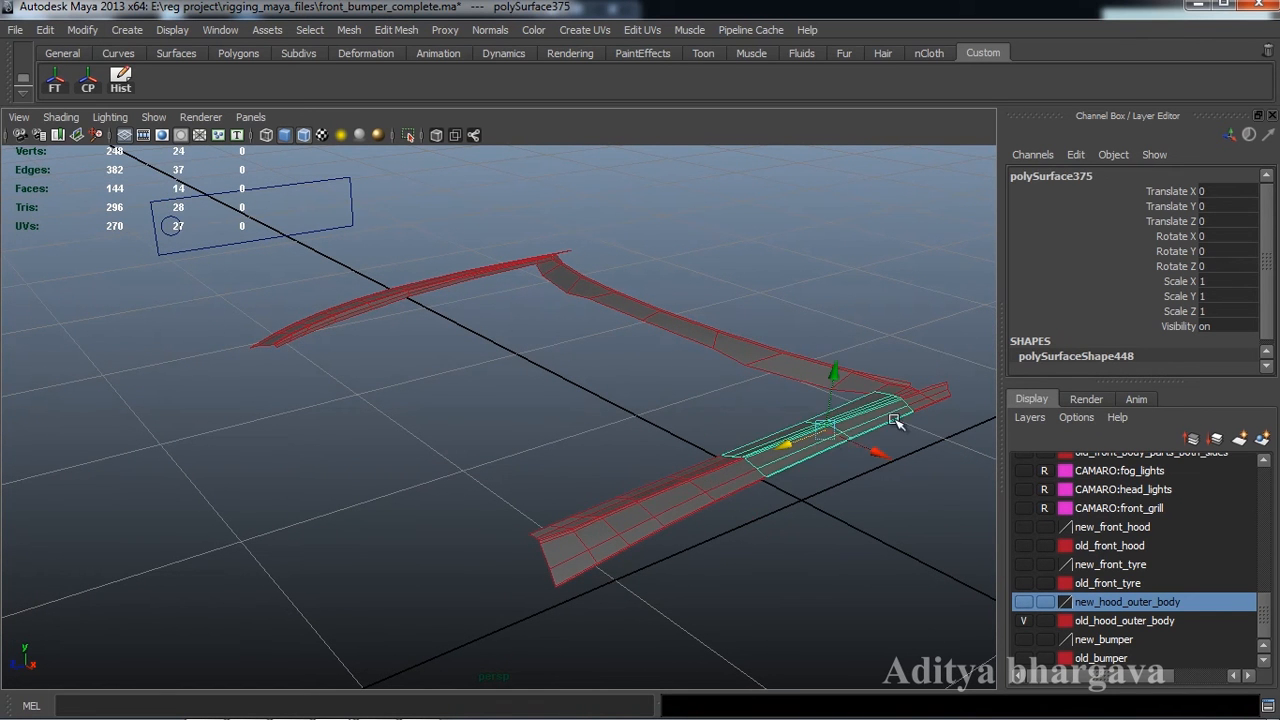
{"action": "left_click", "coordinate": [805, 380]}
{"action": "left_click", "coordinate": [698, 348]}
{"action": "left_click", "coordinate": [596, 305]}
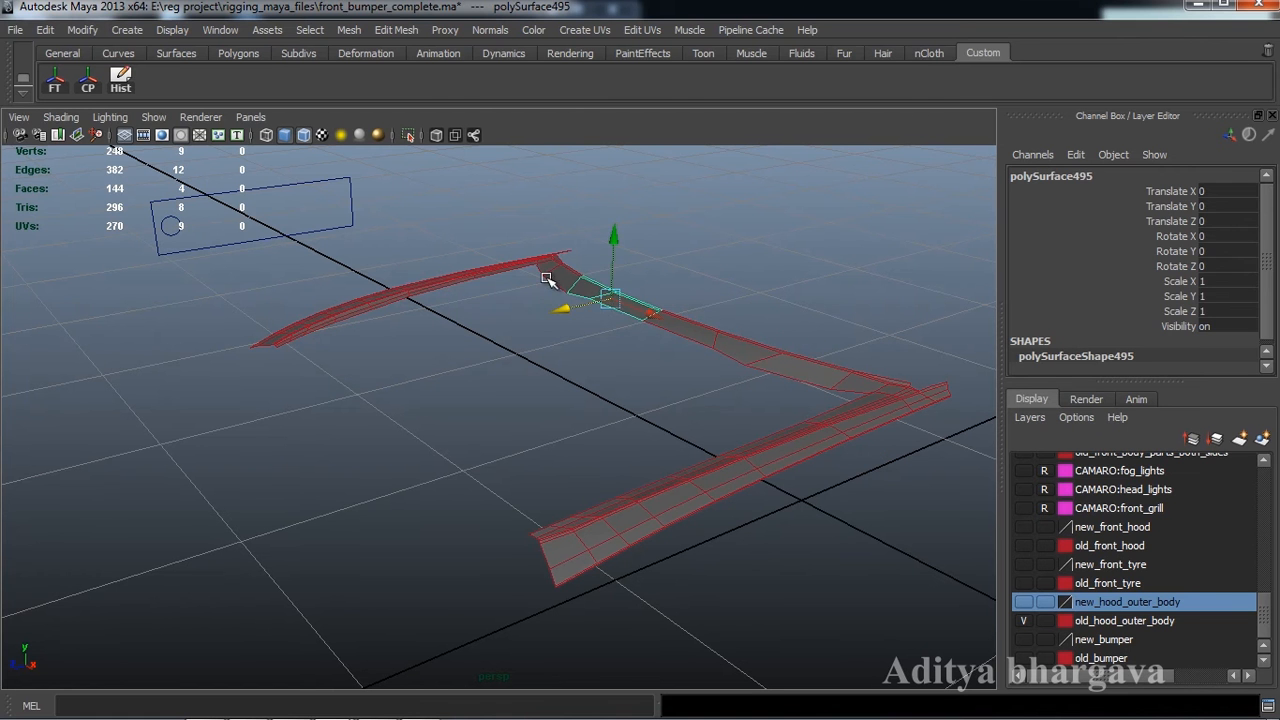
{"action": "left_click", "coordinate": [544, 278]}
{"action": "left_click", "coordinate": [345, 337]}
{"action": "left_click", "coordinate": [340, 332]}
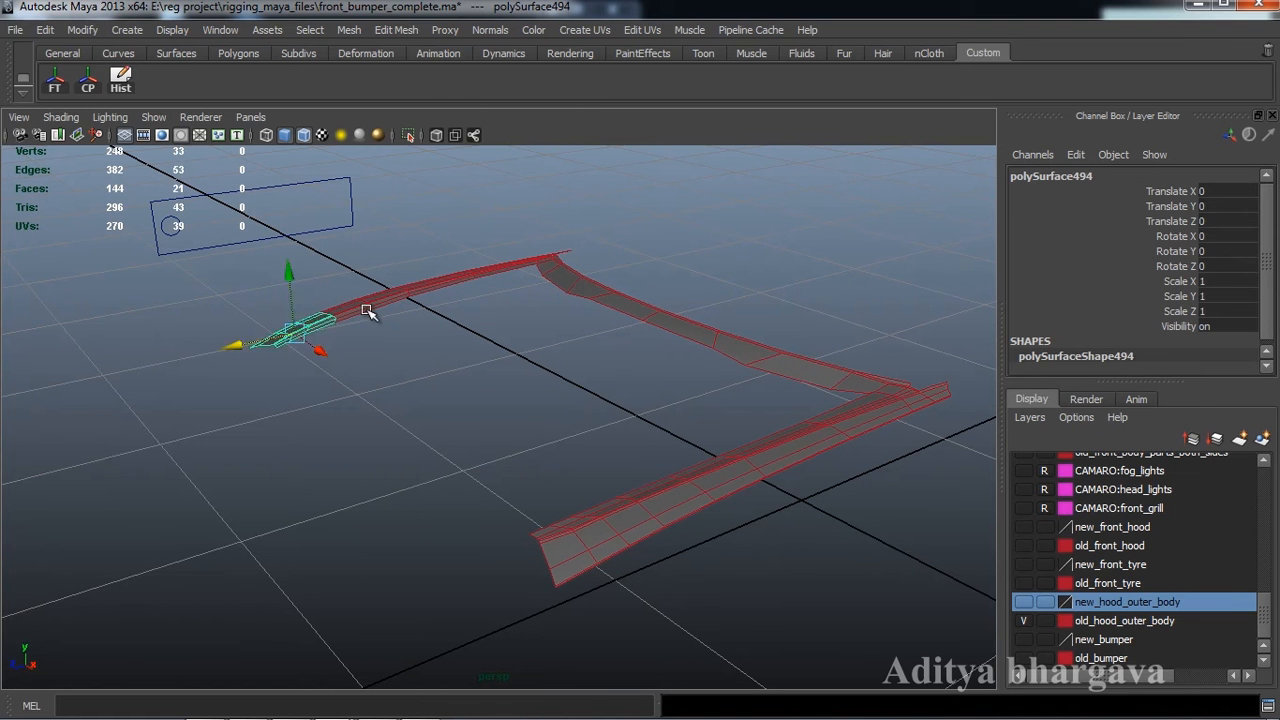
{"action": "left_click", "coordinate": [551, 298]}
{"action": "left_click_drag", "start_coordinate": [551, 298], "coordinate": [586, 417], "text": "alt"}
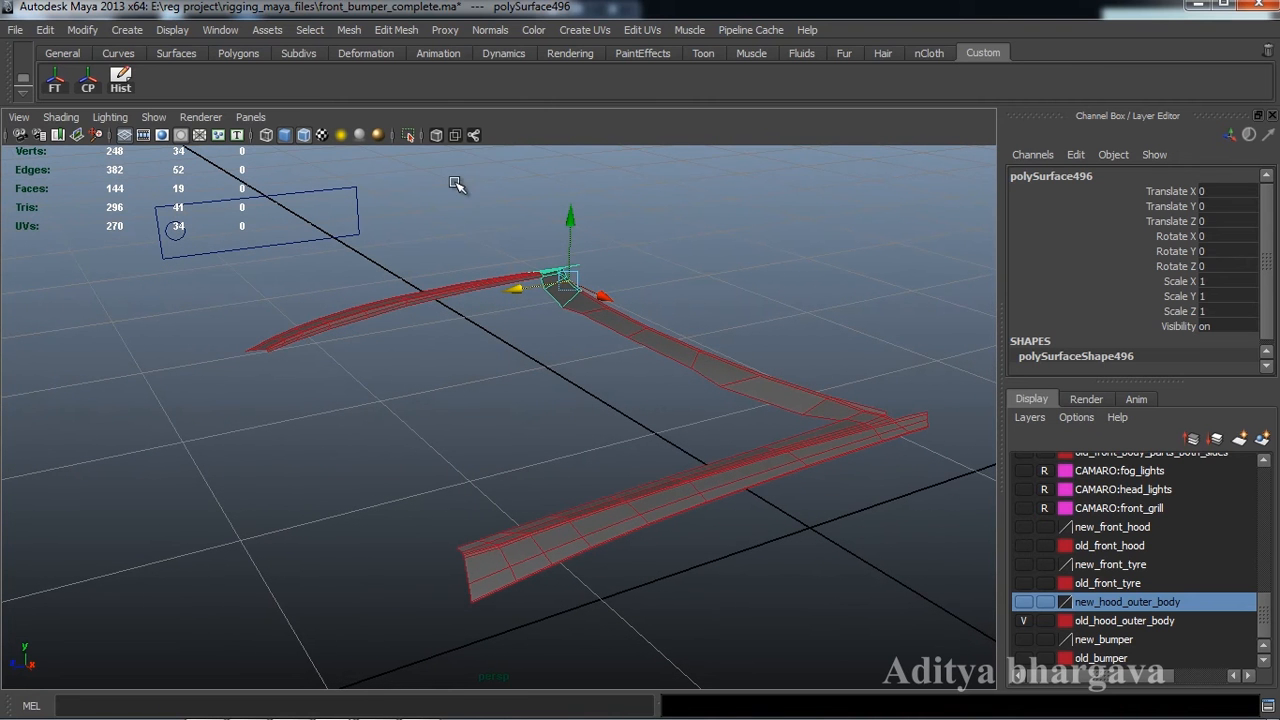
{"action": "left_click", "coordinate": [568, 353]}
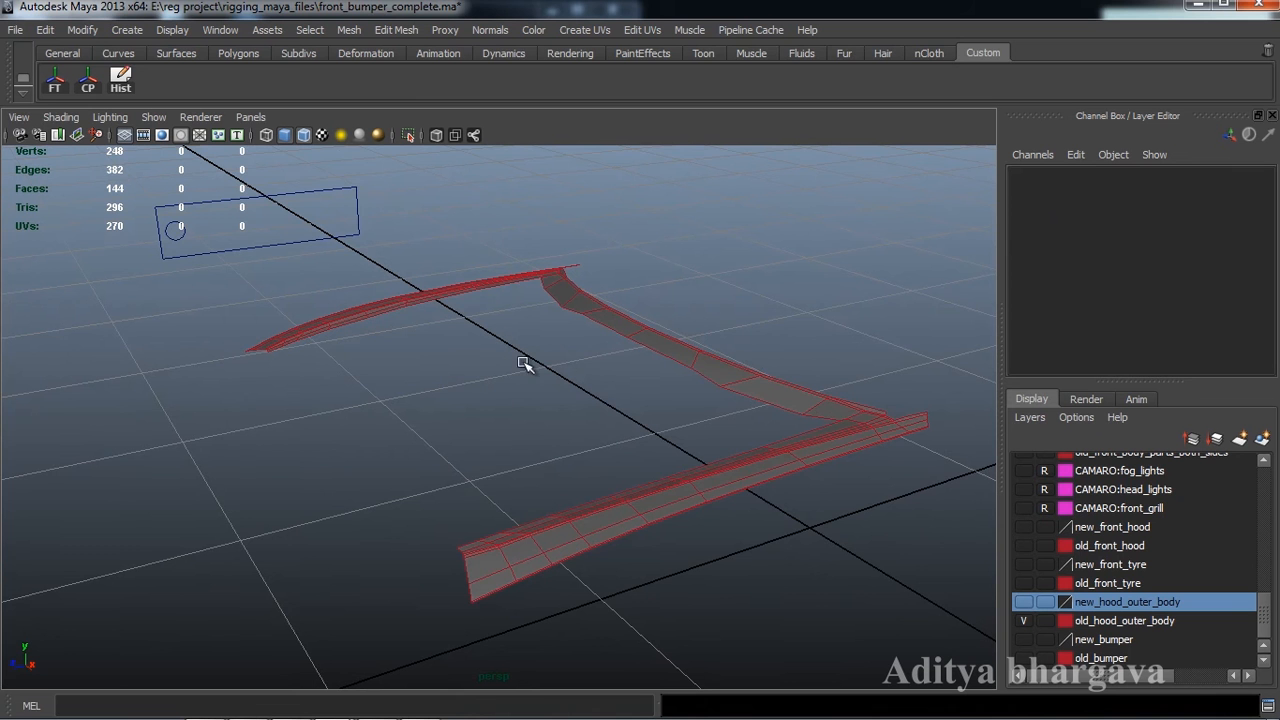
Open the Set Driven Key window and move it aside to keep the hood frame in view.
{"action": "left_click_drag", "start_coordinate": [524, 364], "coordinate": [531, 360], "text": "alt"}
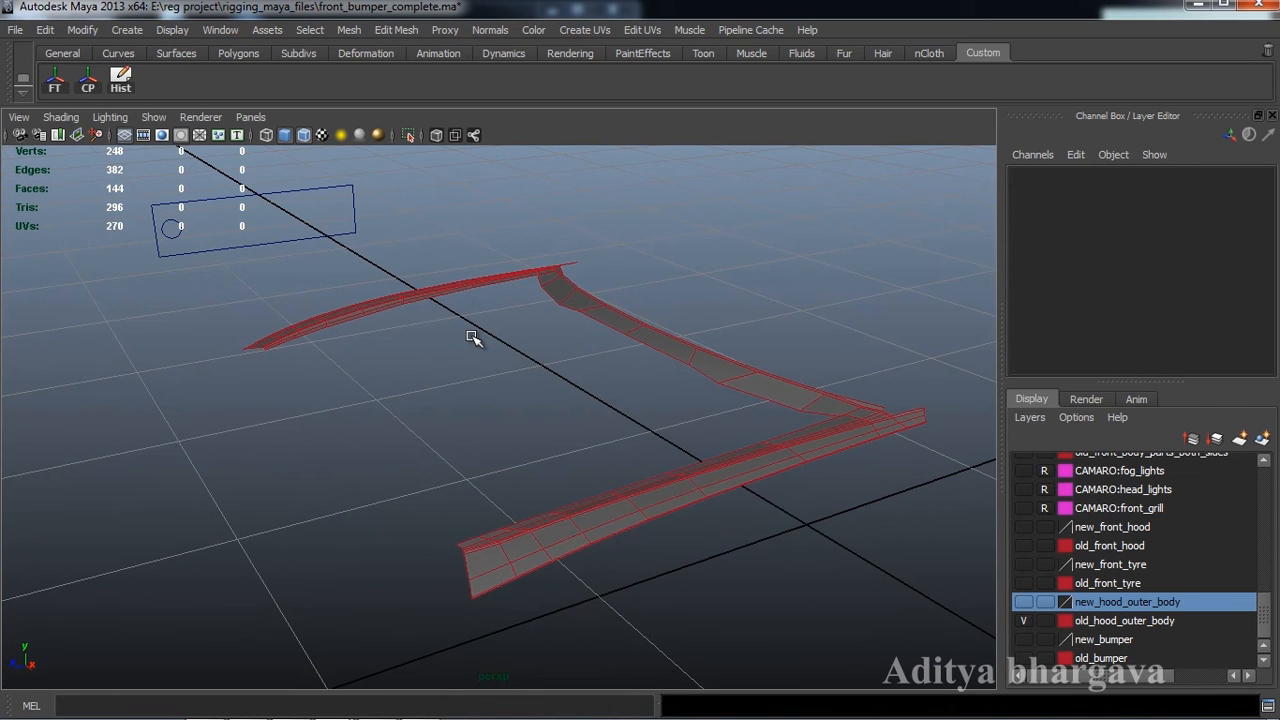
{"action": "key", "text": "space"}
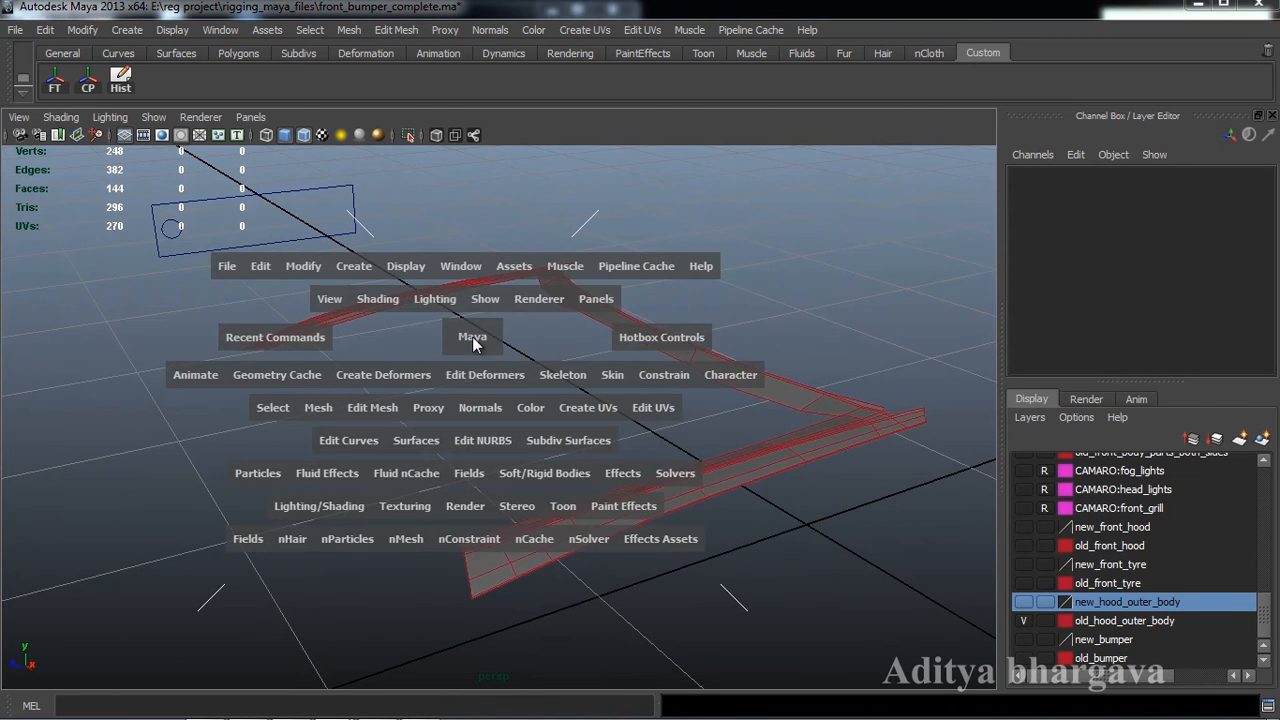
{"action": "left_click", "coordinate": [196, 375]}
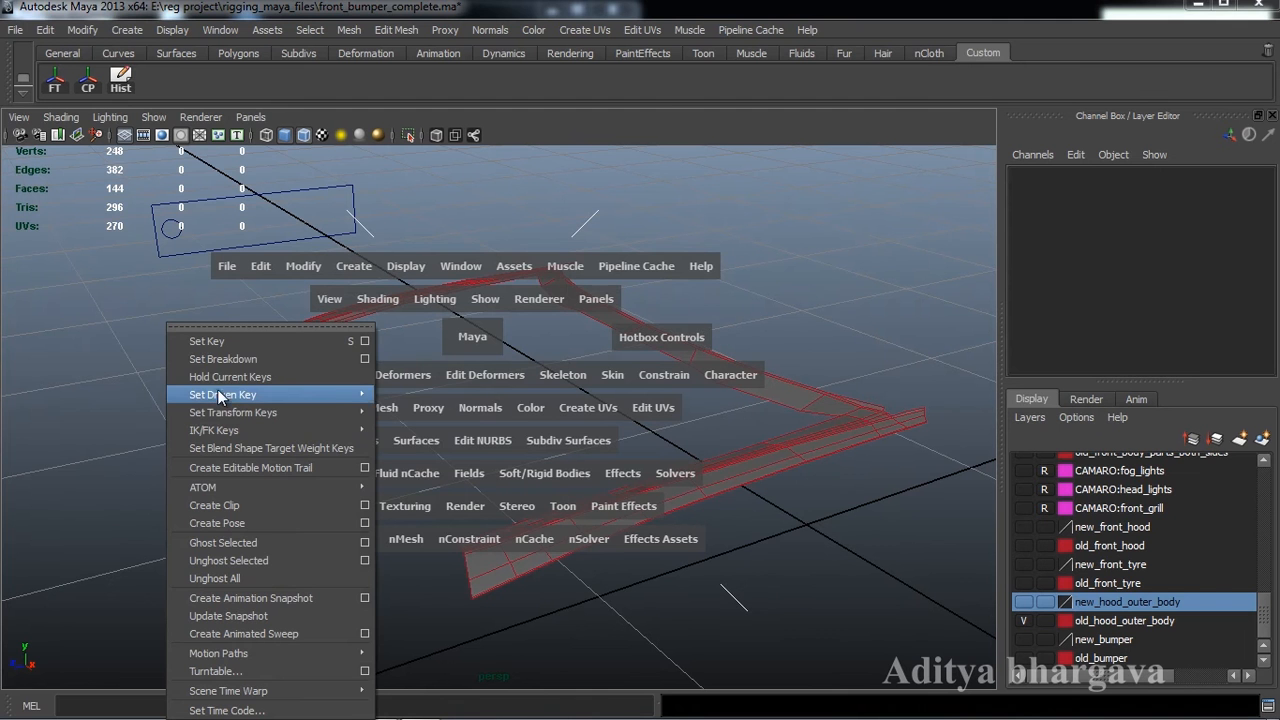
{"action": "mouse_move", "coordinate": [226, 396]}
{"action": "left_click", "coordinate": [411, 404]}
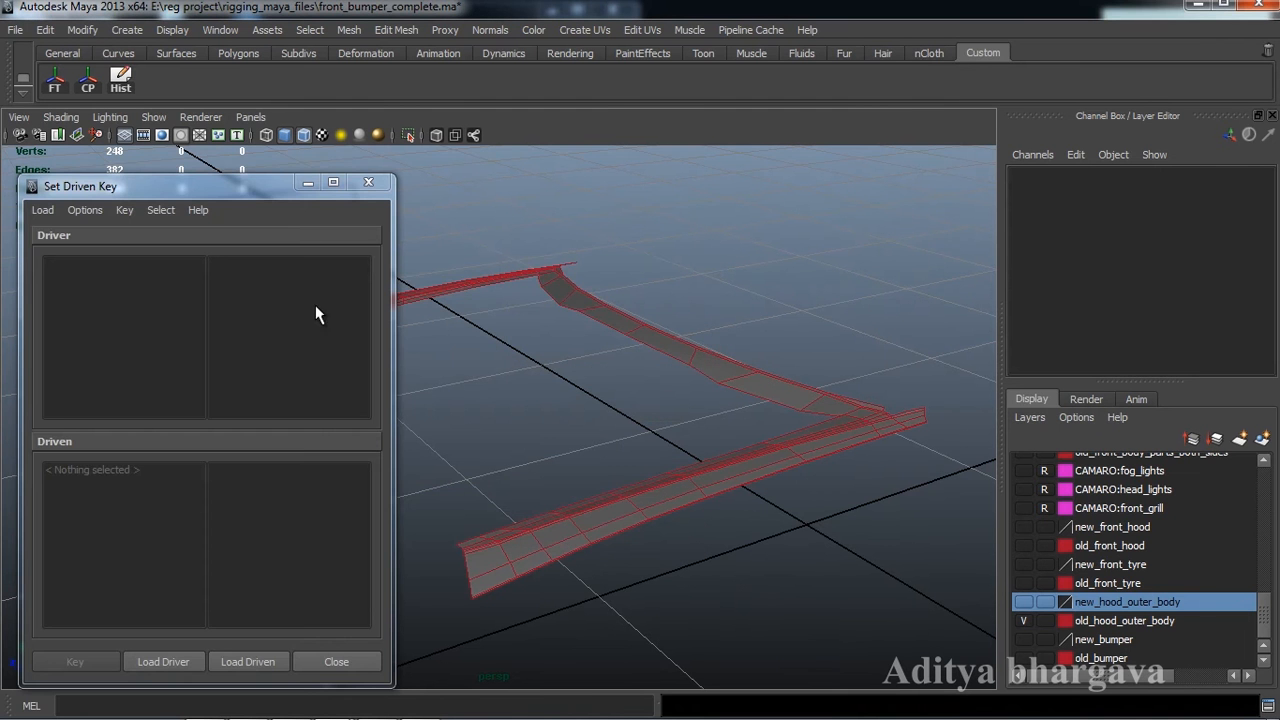
{"action": "left_click_drag", "start_coordinate": [258, 191], "coordinate": [154, 285]}
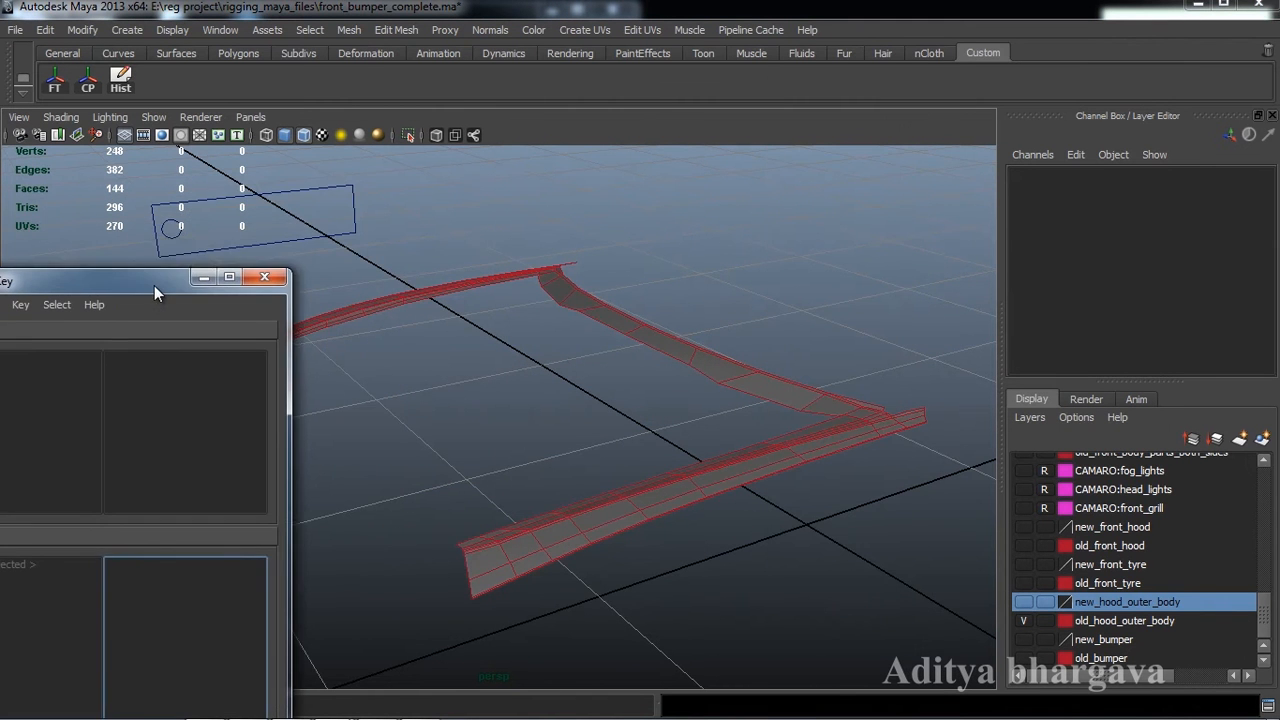
Examine the old hood outer body's pieces by selecting matching segments along both side rails and the cross strip.
{"action": "mouse_move", "coordinate": [713, 291]}
{"action": "left_mouse_down", "text": "alt"}
{"action": "mouse_move", "coordinate": [680, 303]}
{"action": "mouse_move", "coordinate": [680, 286]}
{"action": "mouse_move", "coordinate": [734, 306]}
{"action": "mouse_move", "coordinate": [652, 280]}
{"action": "mouse_move", "coordinate": [644, 298]}
{"action": "mouse_move", "coordinate": [700, 337]}
{"action": "mouse_move", "coordinate": [680, 300]}
{"action": "left_mouse_up", "text": "alt"}
{"action": "left_click", "coordinate": [674, 477]}
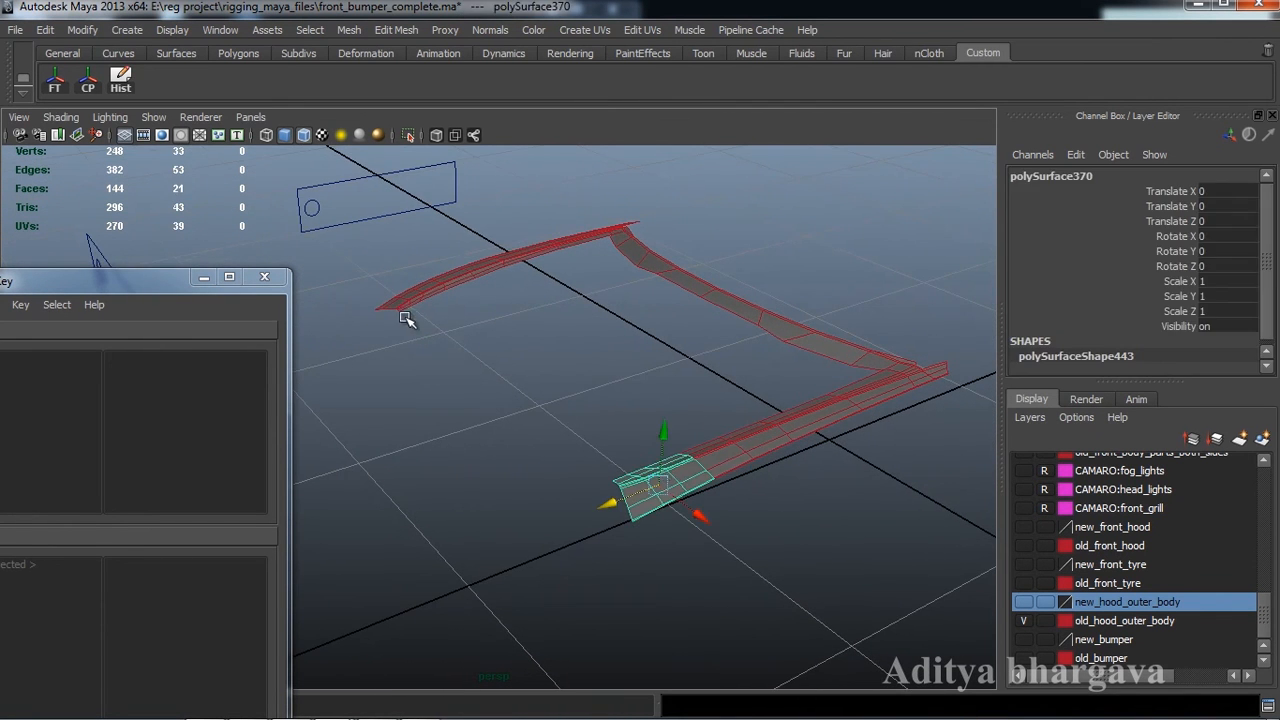
{"action": "left_click", "coordinate": [410, 300]}
{"action": "left_click", "coordinate": [776, 443]}
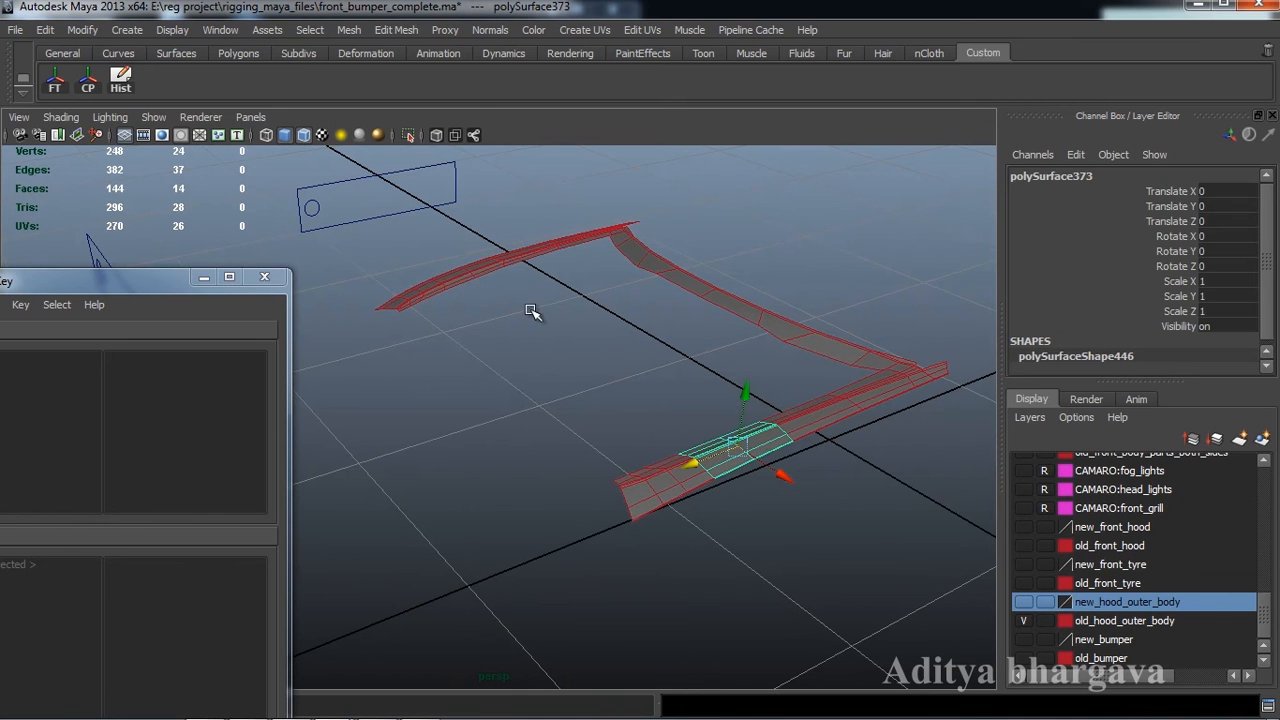
{"action": "left_click", "coordinate": [488, 266]}
{"action": "left_click", "coordinate": [550, 248]}
{"action": "left_click", "coordinate": [845, 422]}
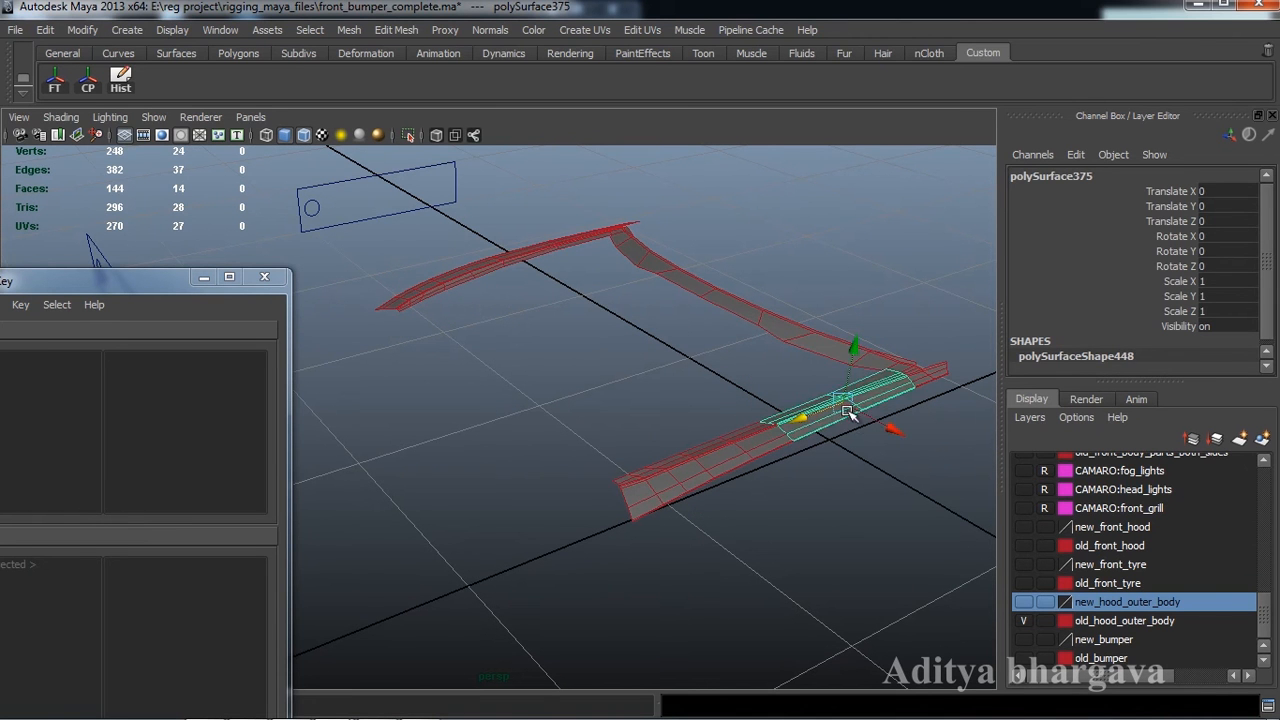
{"action": "left_click", "coordinate": [783, 343]}
{"action": "left_click", "coordinate": [660, 280]}
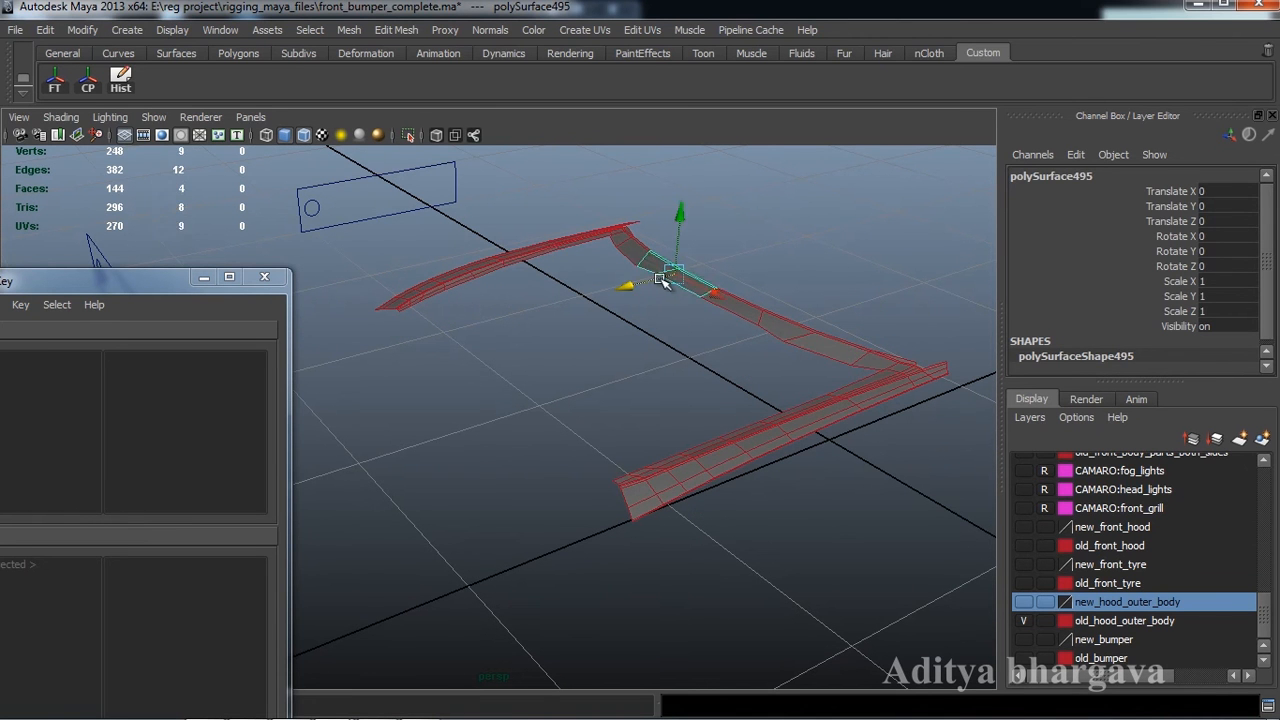
{"action": "left_click", "coordinate": [766, 320]}
{"action": "left_click_drag", "start_coordinate": [766, 320], "coordinate": [656, 352], "text": "alt"}
{"action": "middle_click_drag", "start_coordinate": [656, 352], "coordinate": [694, 338], "text": "alt"}
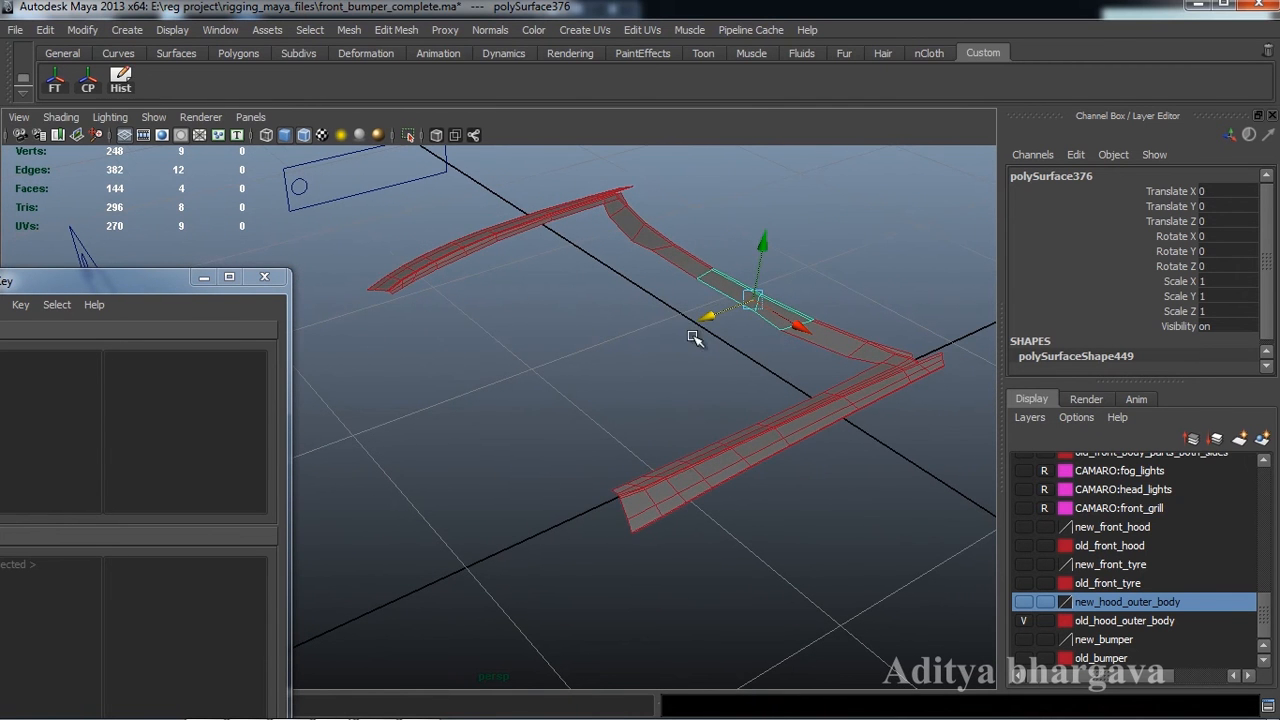
Combine the two pieces at the open ends of the side rails into one mesh and center its pivot.
{"action": "left_click", "coordinate": [667, 486]}
{"action": "left_click", "coordinate": [412, 285], "text": "shift"}
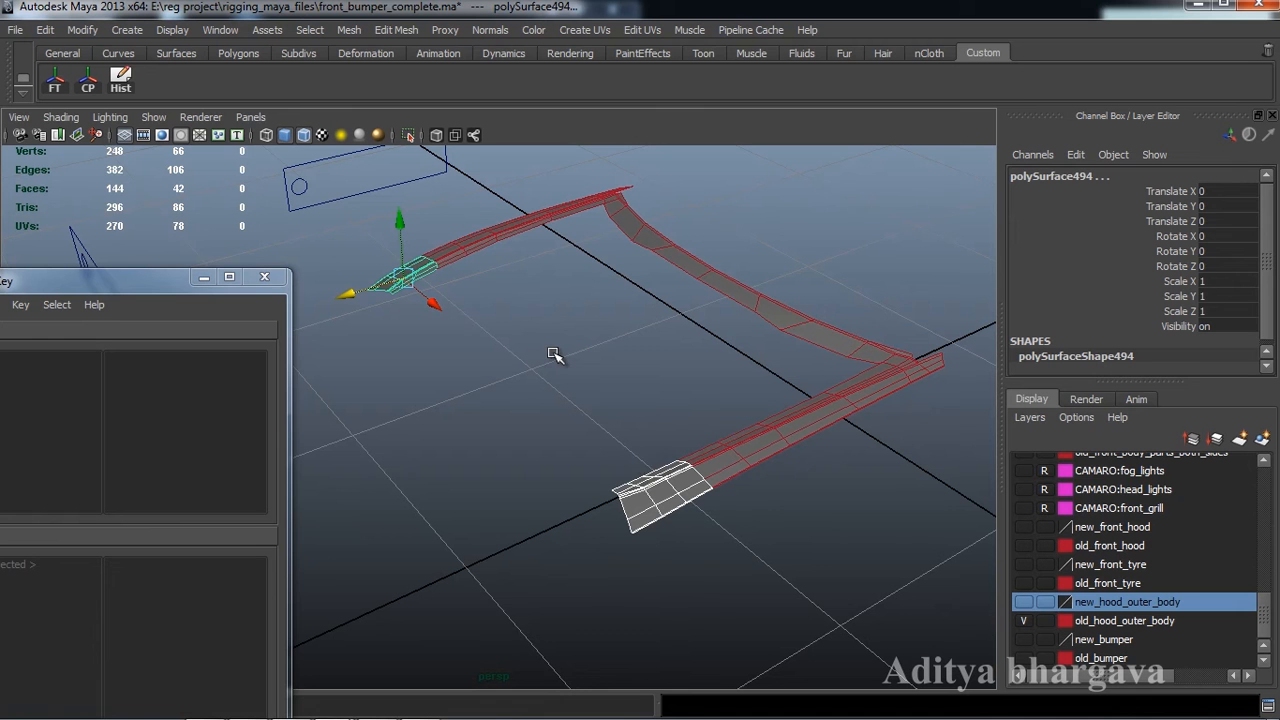
{"action": "right_click_drag", "start_coordinate": [555, 355], "coordinate": [550, 607], "text": "shift"}
{"action": "left_click_drag", "start_coordinate": [652, 530], "coordinate": [610, 504], "text": "alt"}
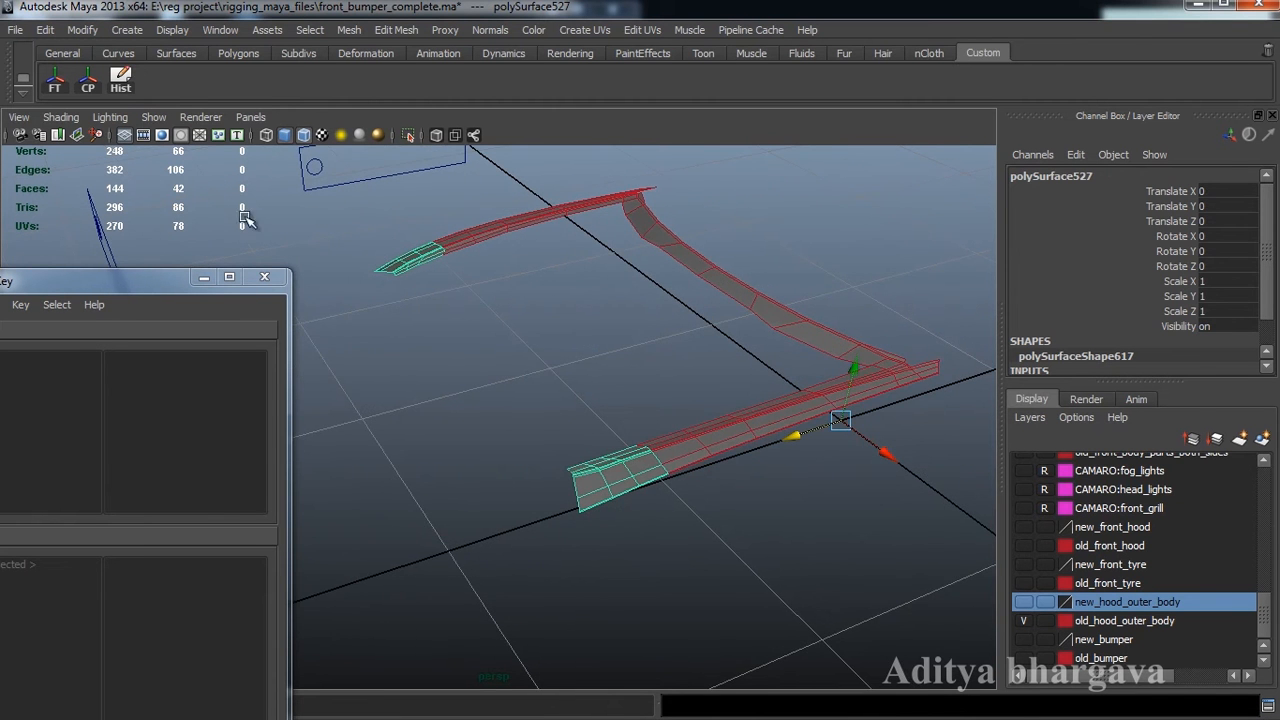
{"action": "left_click", "coordinate": [88, 82]}
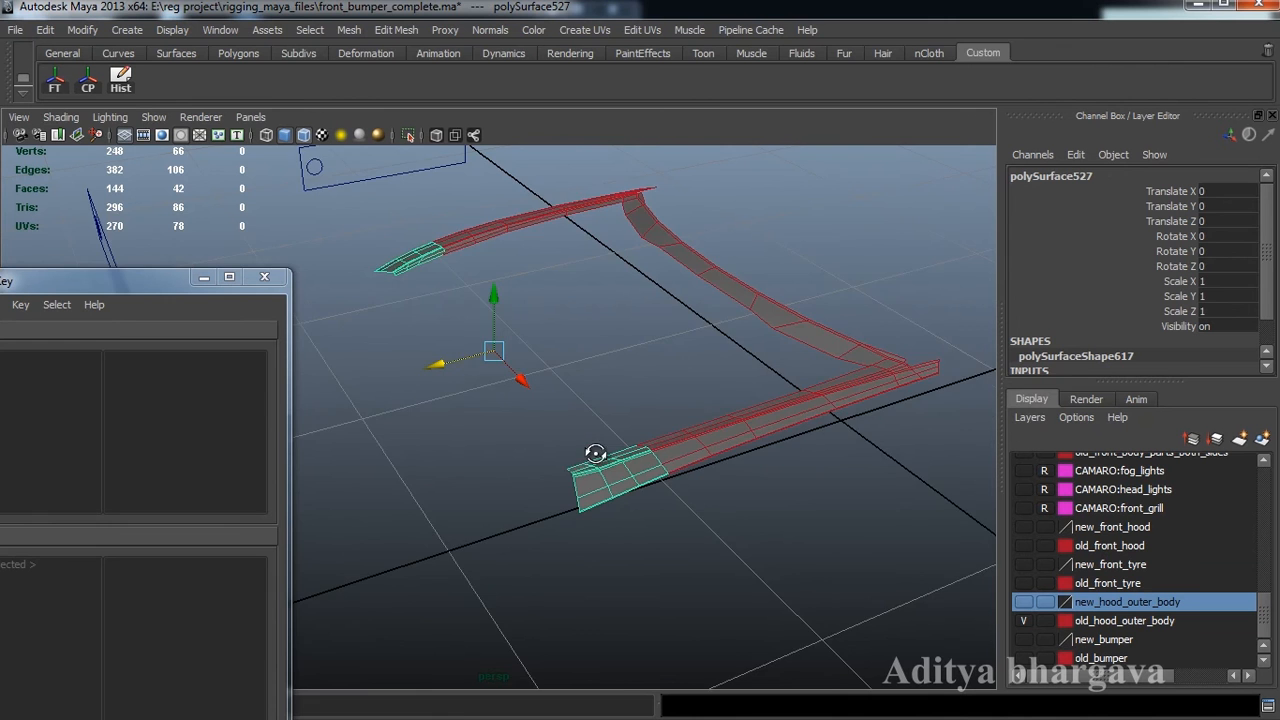
Combine the two middle pieces of the side rails into one mesh and center its pivot.
{"action": "mouse_move", "coordinate": [588, 455]}
{"action": "left_mouse_down", "text": "alt"}
{"action": "mouse_move", "coordinate": [572, 449]}
{"action": "mouse_move", "coordinate": [579, 438]}
{"action": "left_mouse_up", "text": "alt"}
{"action": "left_click", "coordinate": [597, 519]}
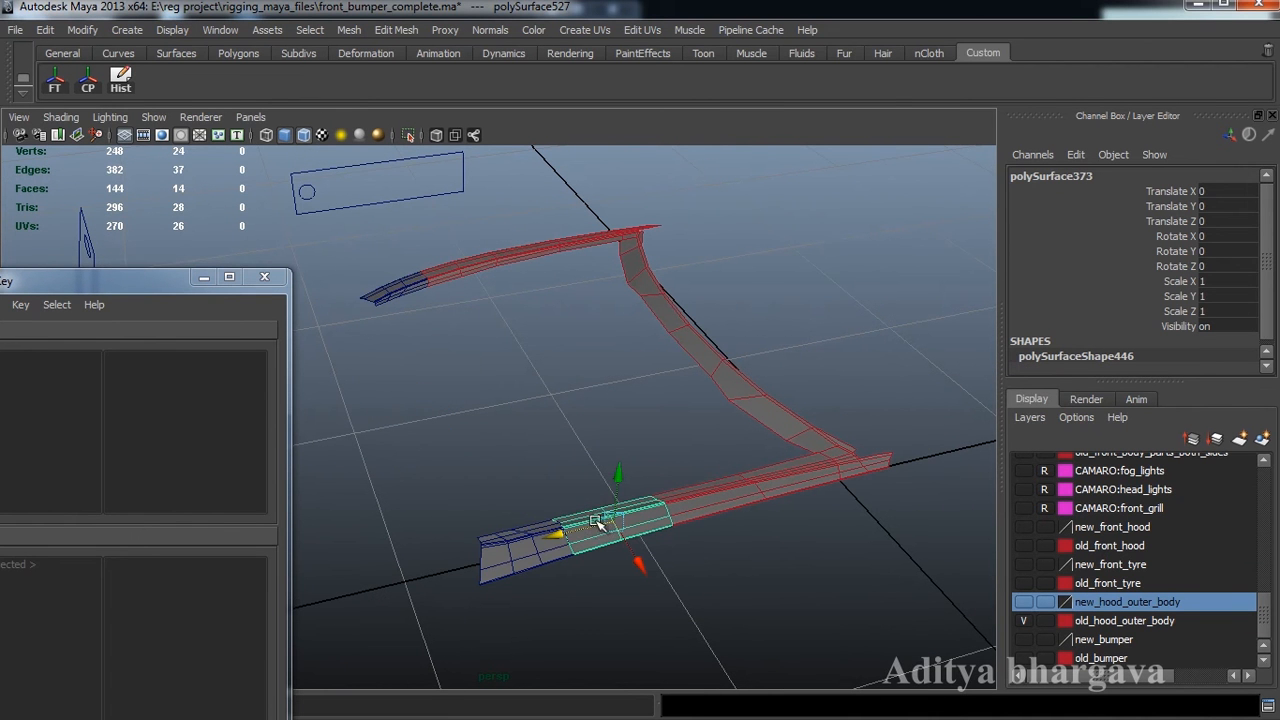
{"action": "left_click", "coordinate": [468, 270], "text": "shift"}
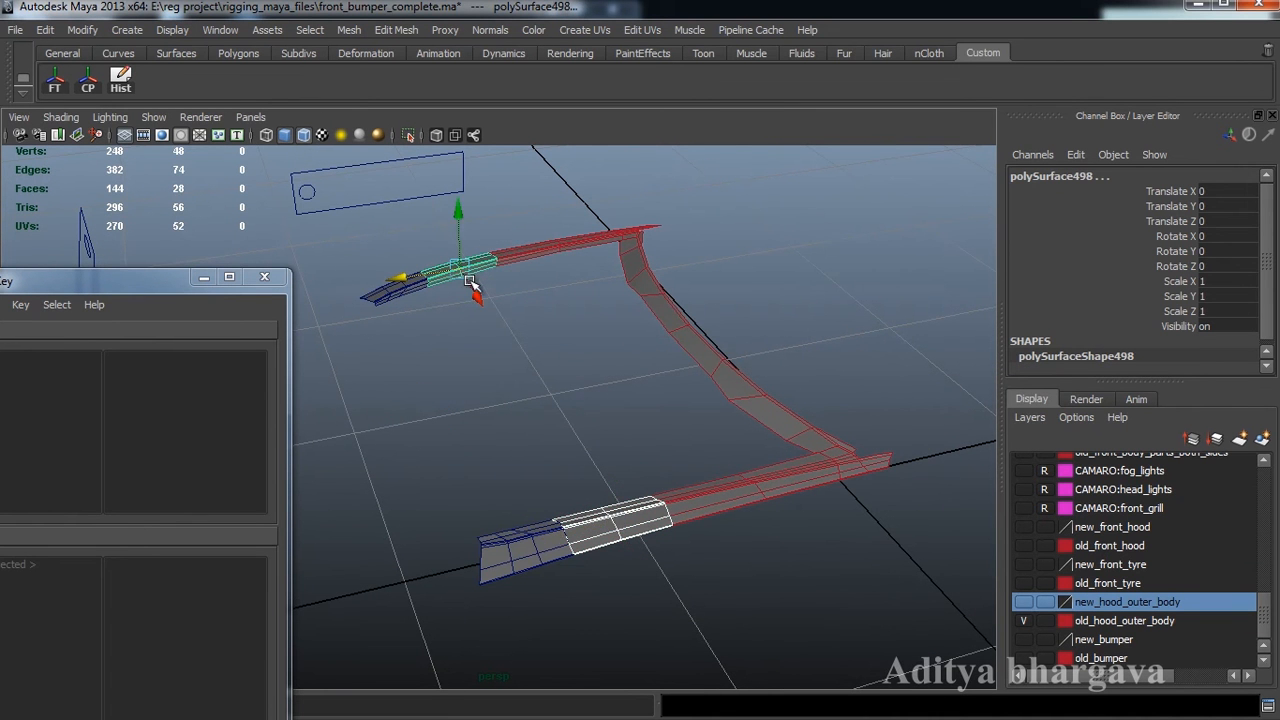
{"action": "right_click_drag", "start_coordinate": [541, 325], "coordinate": [530, 592], "text": "shift"}
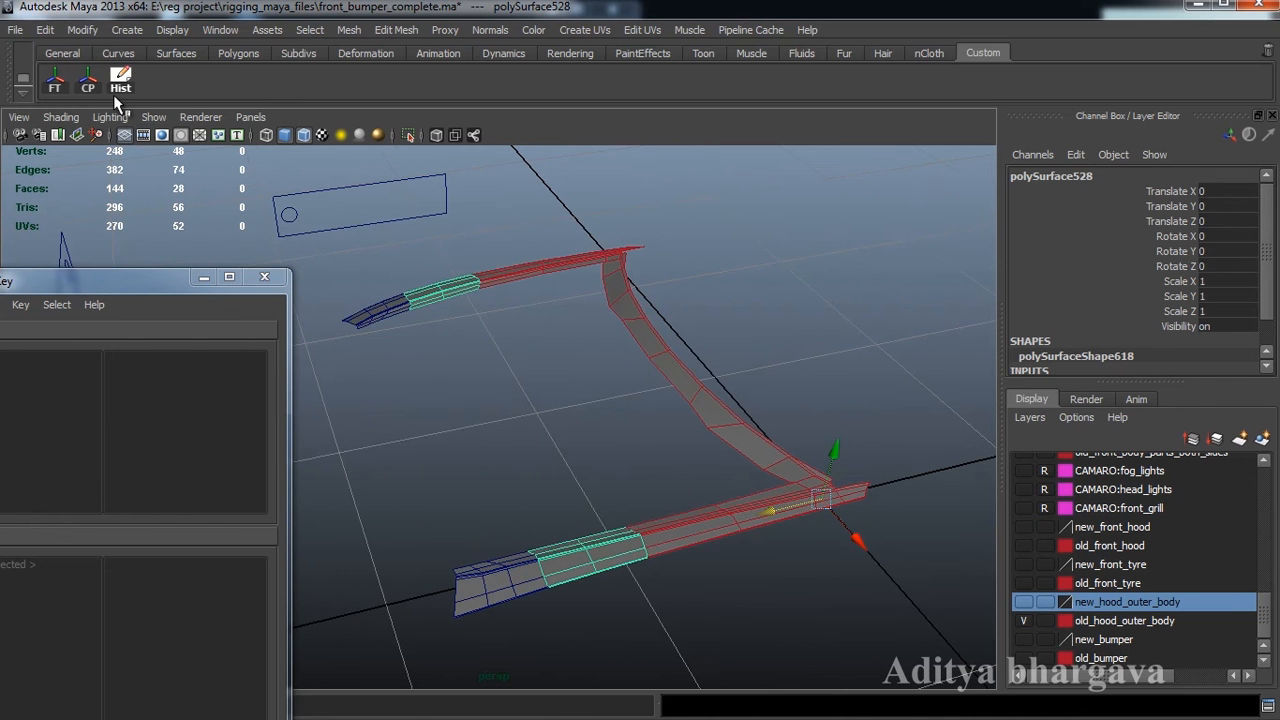
{"action": "left_click", "coordinate": [88, 80]}
{"action": "left_click_drag", "start_coordinate": [530, 300], "coordinate": [470, 290], "text": "alt"}
{"action": "key", "text": "ctrl+z"}
Combine the two side rail pieces nearest the cross strip into one mesh and center its pivot.
{"action": "left_click", "coordinate": [508, 263]}
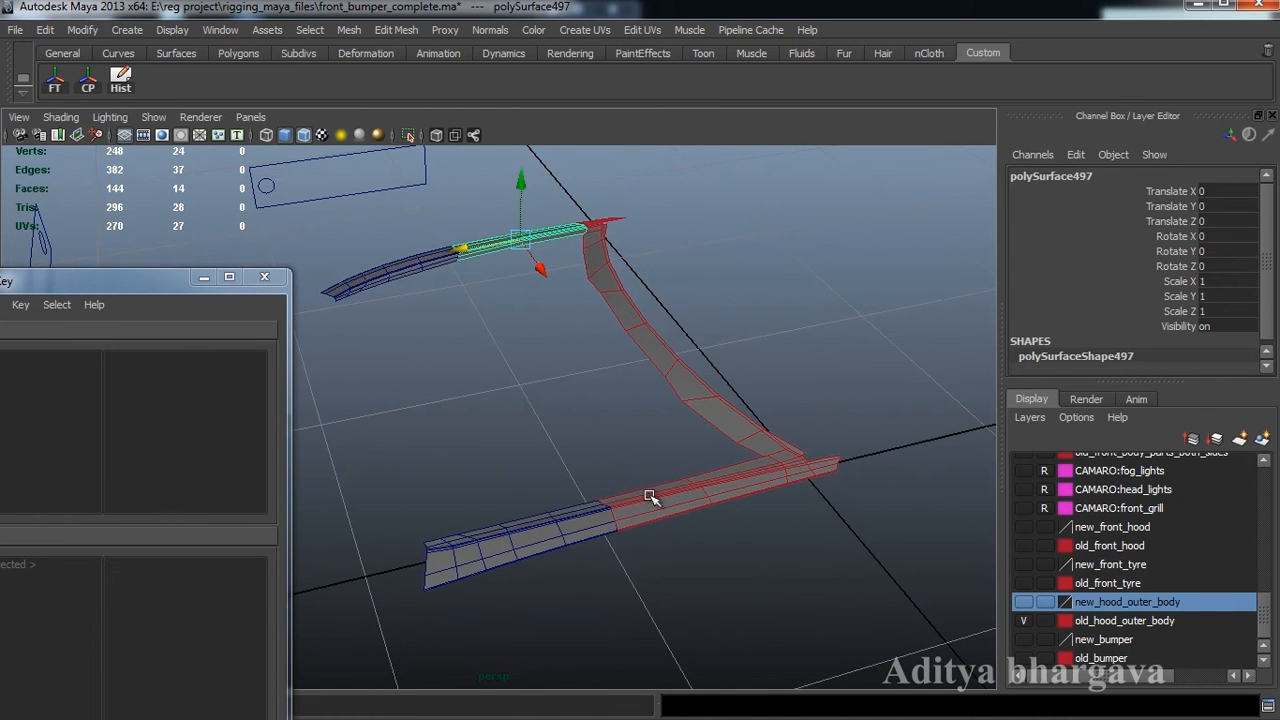
{"action": "left_click", "coordinate": [654, 491], "text": "shift"}
{"action": "right_click_drag", "start_coordinate": [617, 374], "coordinate": [614, 636], "text": "shift"}
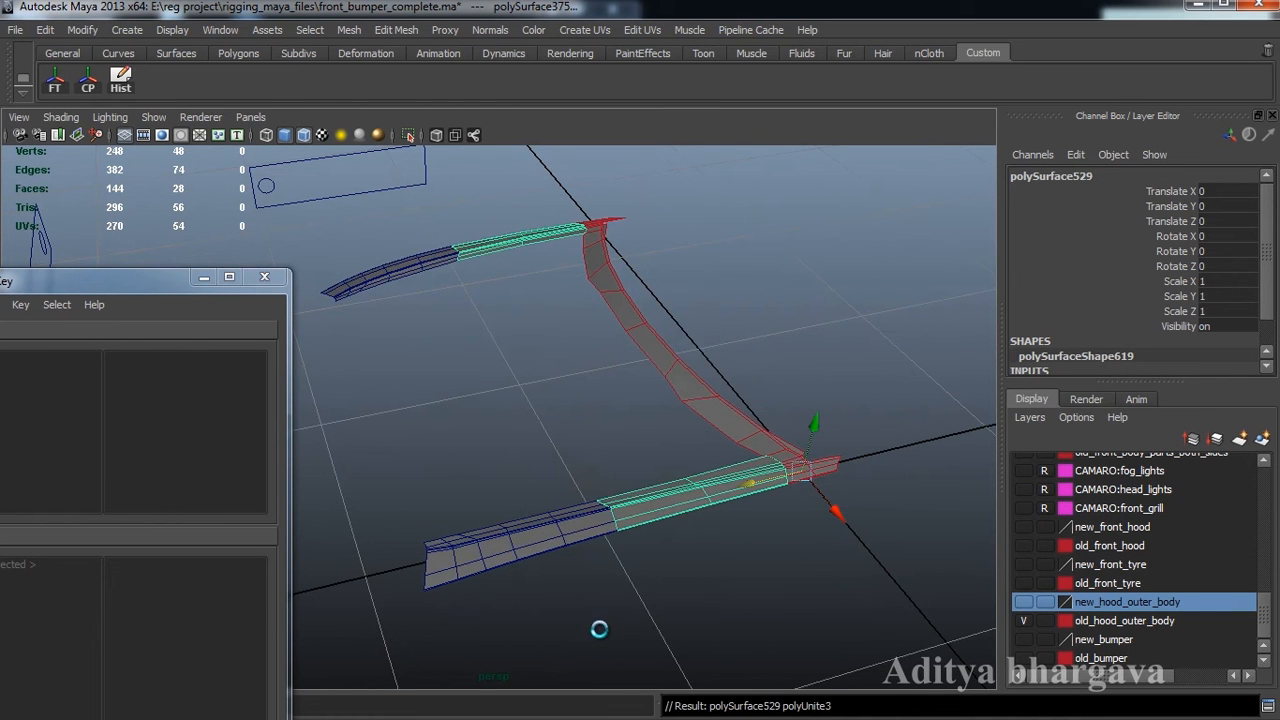
{"action": "left_click", "coordinate": [88, 80]}
{"action": "left_click_drag", "start_coordinate": [383, 195], "coordinate": [548, 222], "text": "alt"}
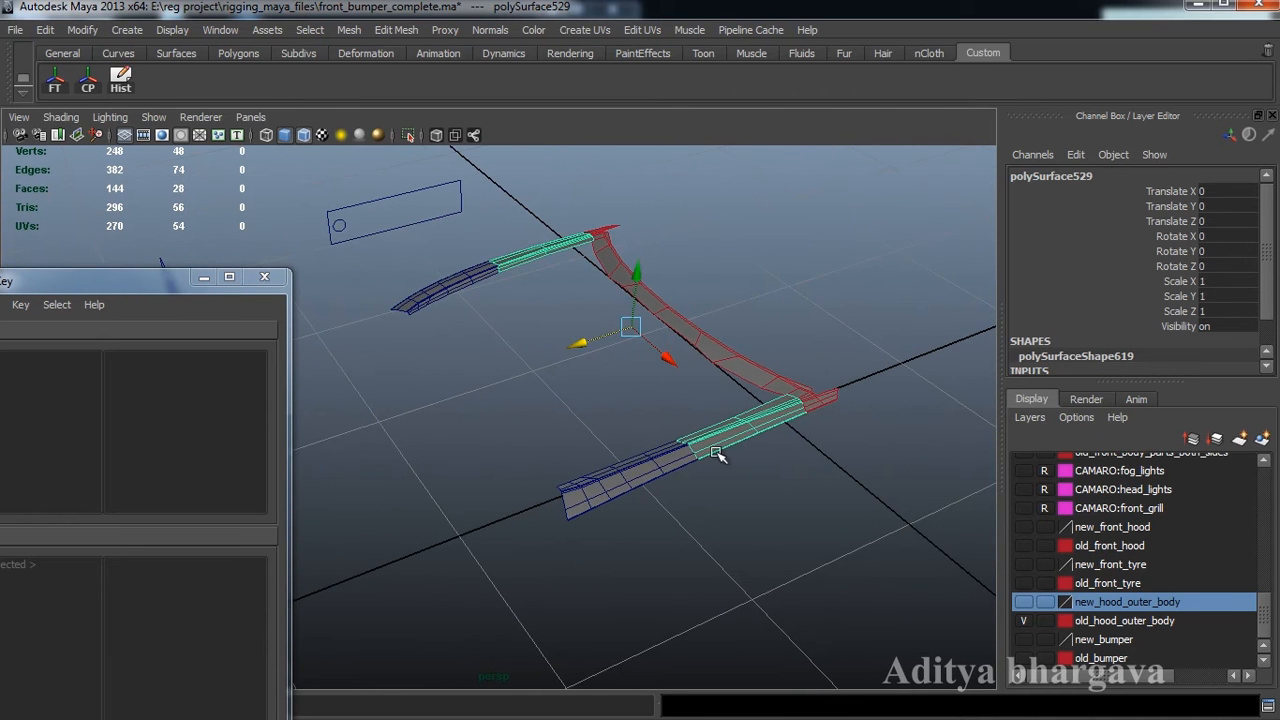
Check the combined pairs by selecting them, and try raising the pair nearest the cross strip to Translate Y about 0.038.
{"action": "left_click", "coordinate": [600, 480]}
{"action": "left_click", "coordinate": [748, 437]}
{"action": "left_click", "coordinate": [686, 443]}
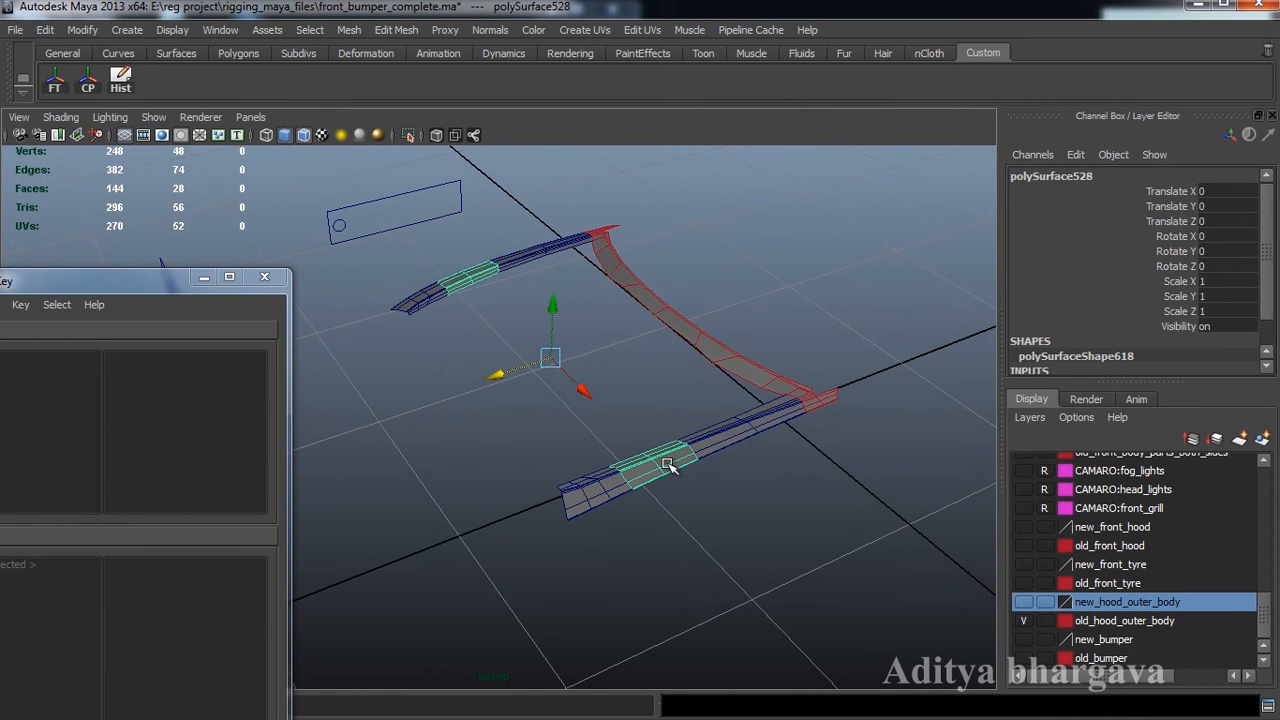
{"action": "left_click", "coordinate": [651, 457]}
{"action": "left_click", "coordinate": [712, 463]}
{"action": "left_click_drag", "start_coordinate": [712, 463], "coordinate": [619, 419], "text": "alt"}
{"action": "left_click_drag", "start_coordinate": [633, 312], "coordinate": [634, 294]}
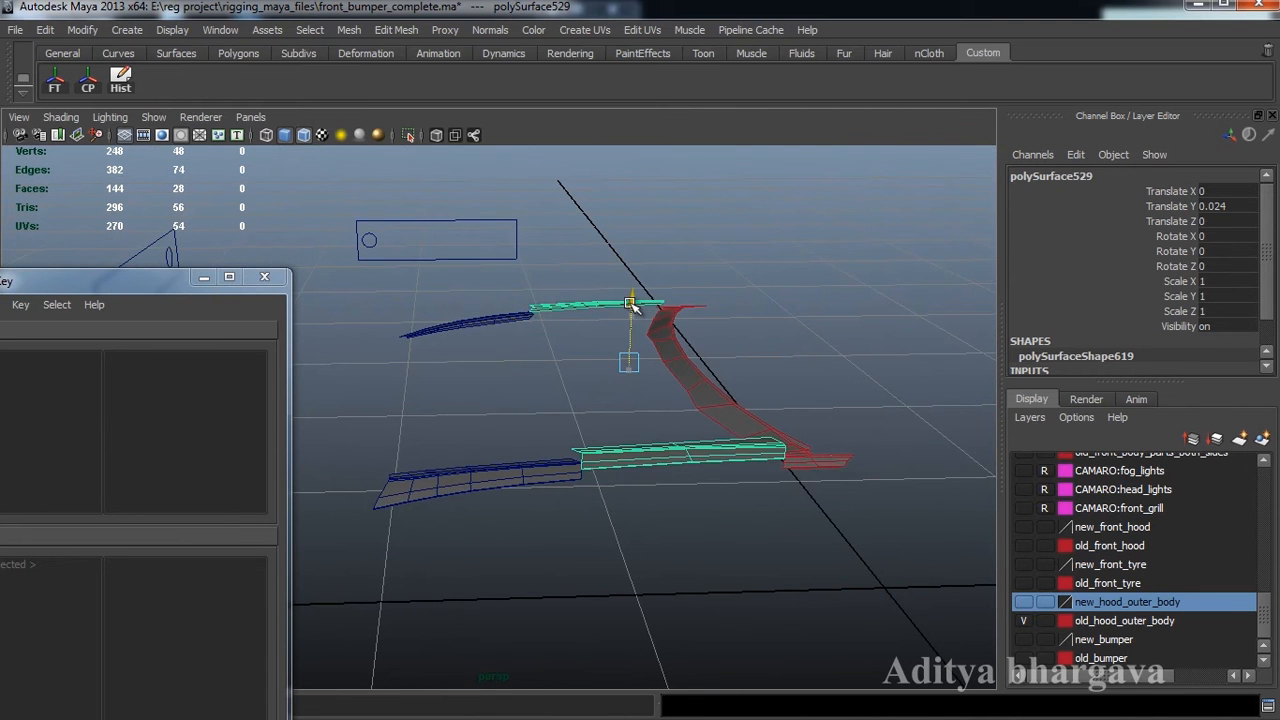
{"action": "mouse_move", "coordinate": [624, 368]}
{"action": "left_mouse_down", "text": "alt"}
{"action": "mouse_move", "coordinate": [640, 350]}
{"action": "mouse_move", "coordinate": [612, 358]}
{"action": "left_mouse_up", "text": "alt"}
{"action": "left_click_drag", "start_coordinate": [678, 316], "coordinate": [677, 294]}
{"action": "middle_click_drag", "start_coordinate": [677, 294], "coordinate": [645, 378], "text": "alt"}
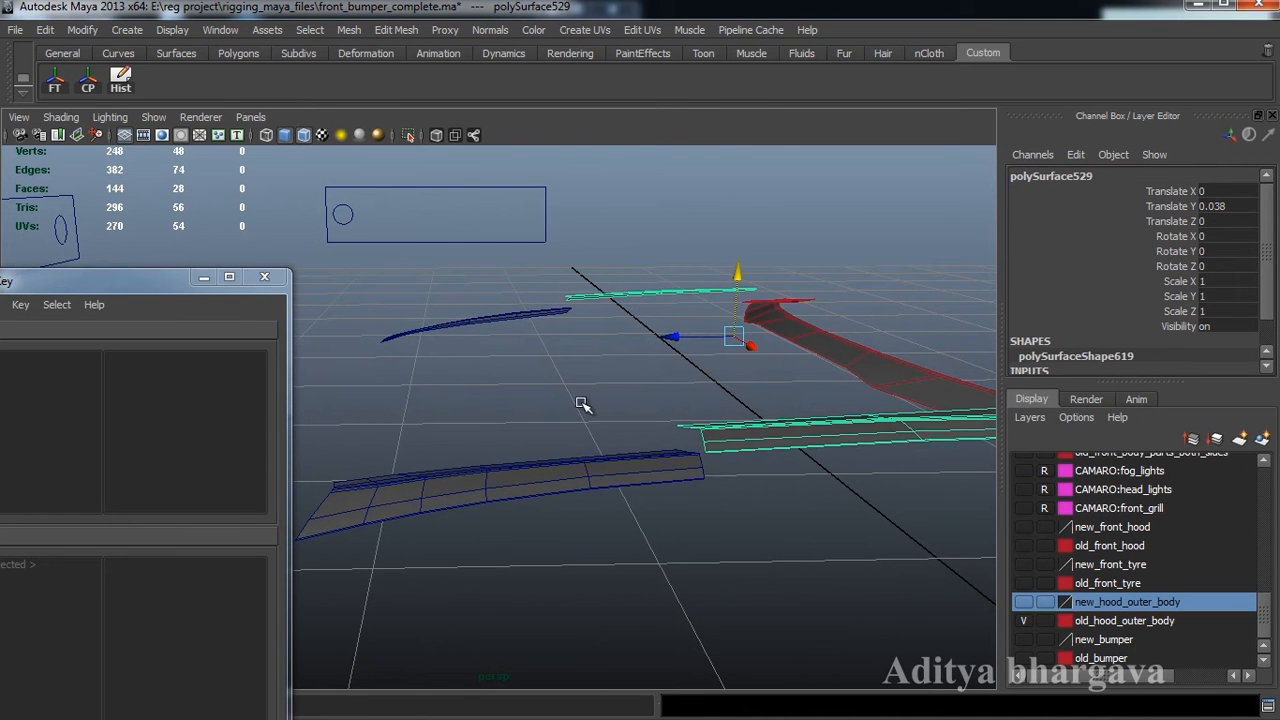
Try sliding the middle pair under the one nearest the cross strip, at about Translate Y 0.044 and Translate Z -0.333.
{"action": "left_click", "coordinate": [590, 472]}
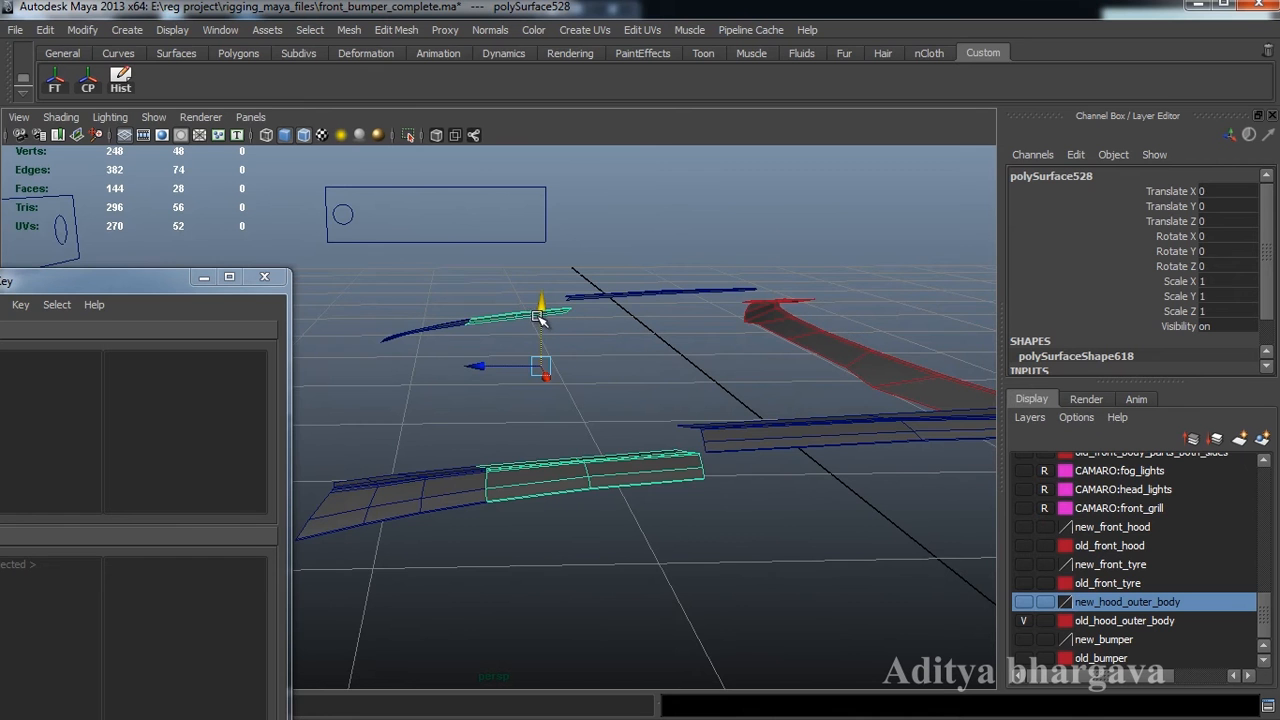
{"action": "left_click_drag", "start_coordinate": [538, 317], "coordinate": [540, 312]}
{"action": "left_click_drag", "start_coordinate": [540, 308], "coordinate": [612, 388], "text": "alt"}
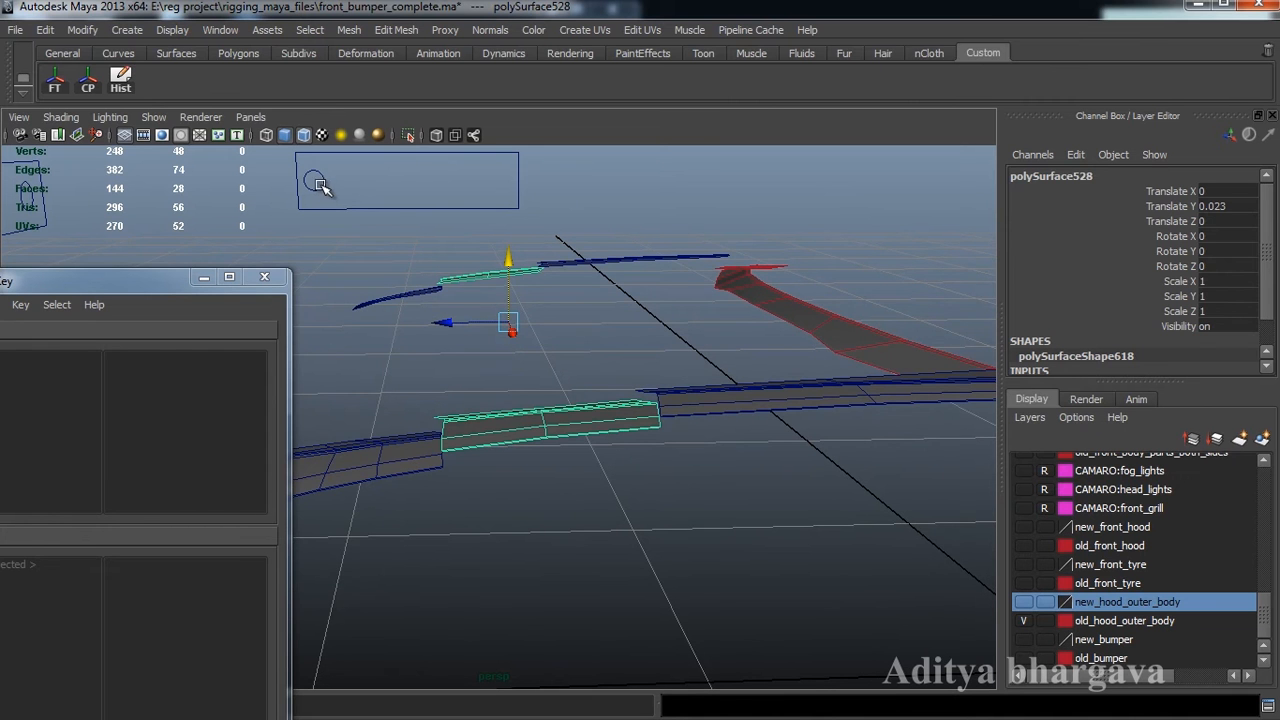
{"action": "left_click_drag", "start_coordinate": [354, 189], "coordinate": [615, 299], "text": "alt"}
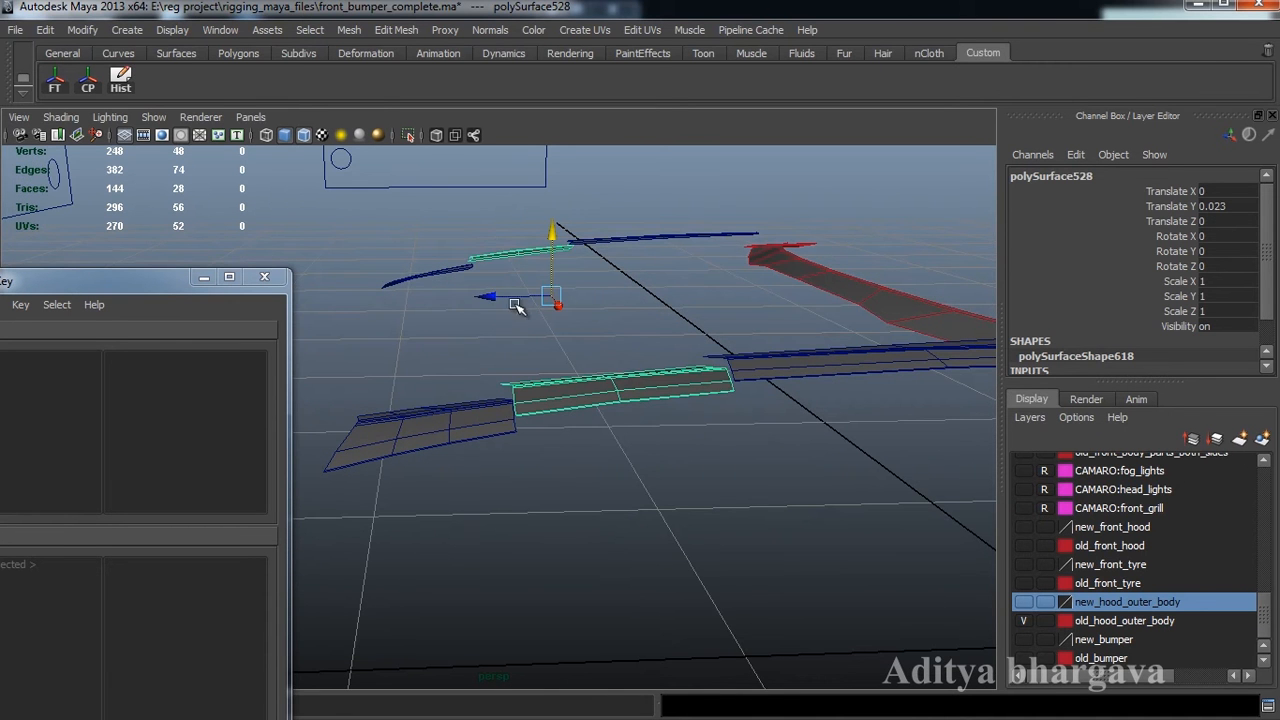
{"action": "left_click_drag", "start_coordinate": [490, 302], "coordinate": [632, 295]}
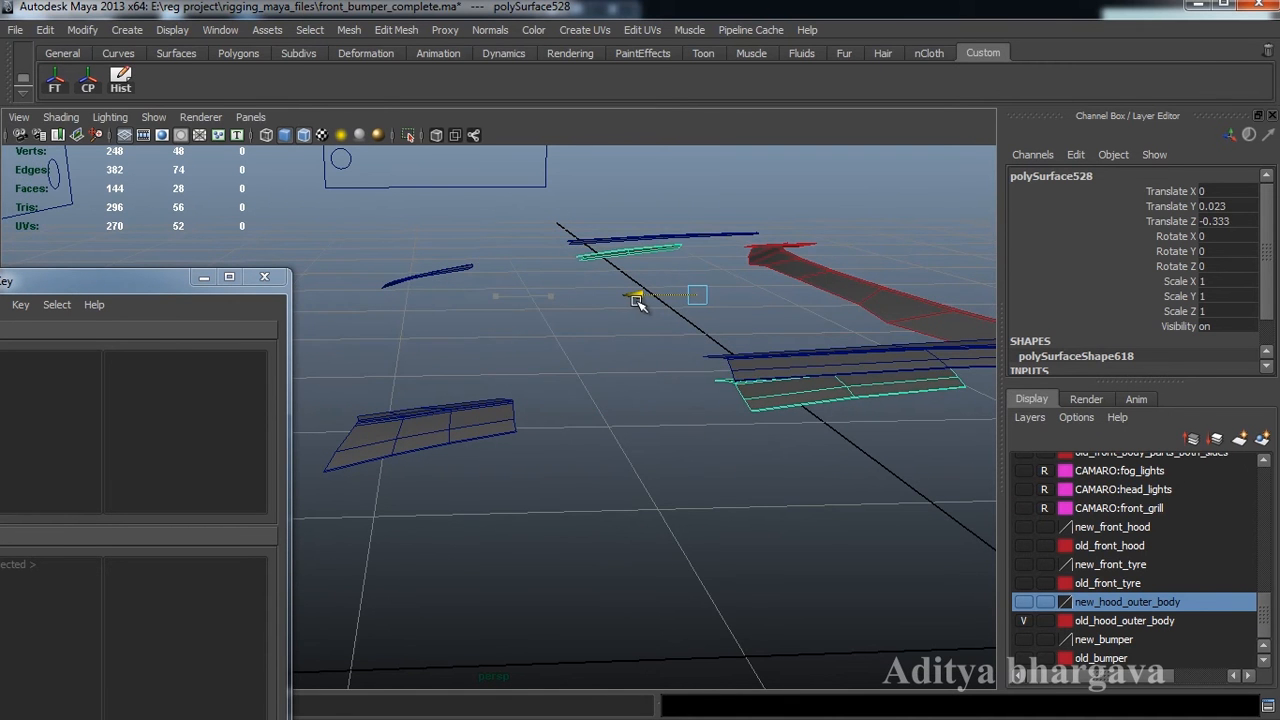
{"action": "left_click_drag", "start_coordinate": [701, 237], "coordinate": [702, 227]}
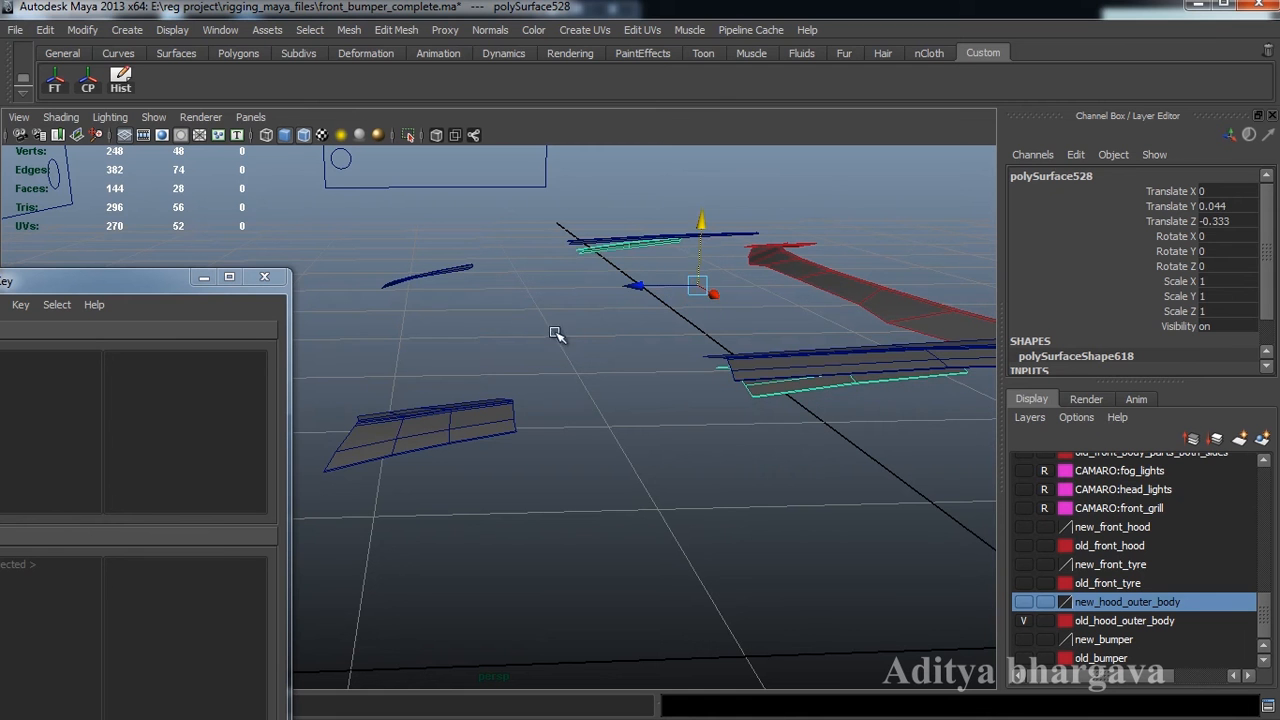
Try tucking the open-end pair beneath the other two, at about Translate Y 0.057 and Translate Z -0.57.
{"action": "left_click", "coordinate": [460, 419]}
{"action": "left_click_drag", "start_coordinate": [372, 338], "coordinate": [620, 333]}
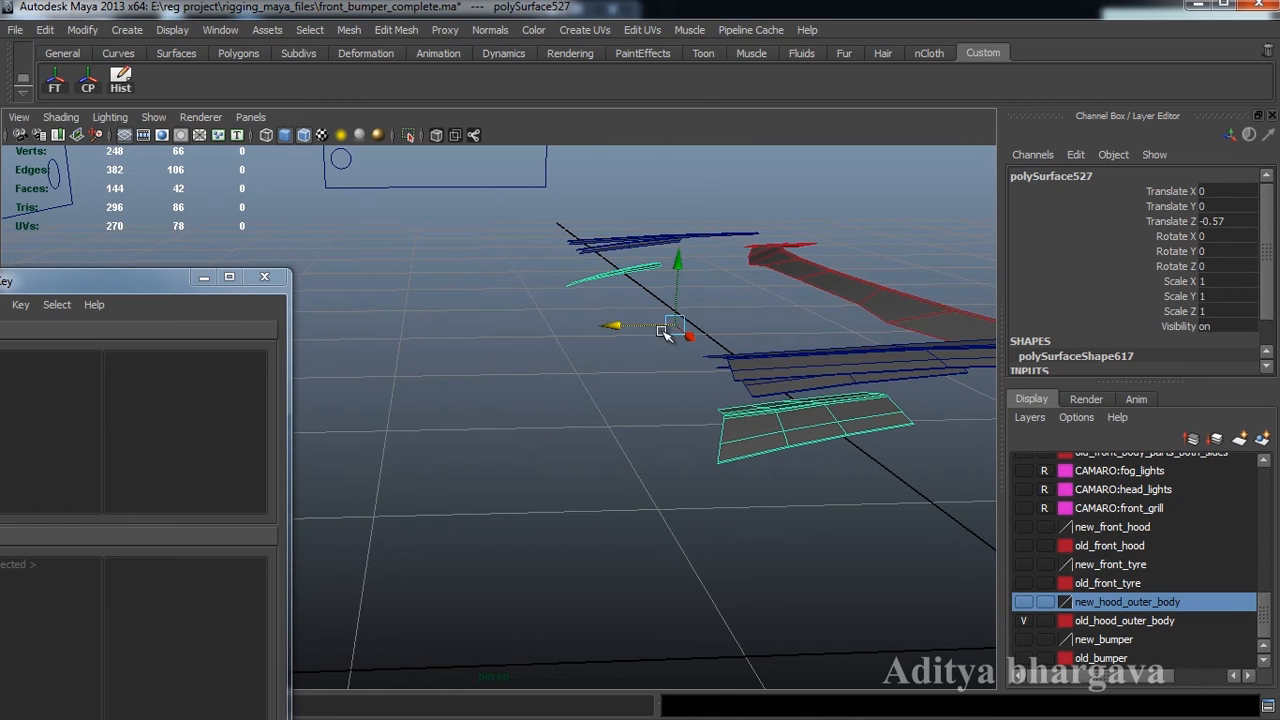
{"action": "left_click_drag", "start_coordinate": [678, 262], "coordinate": [680, 237]}
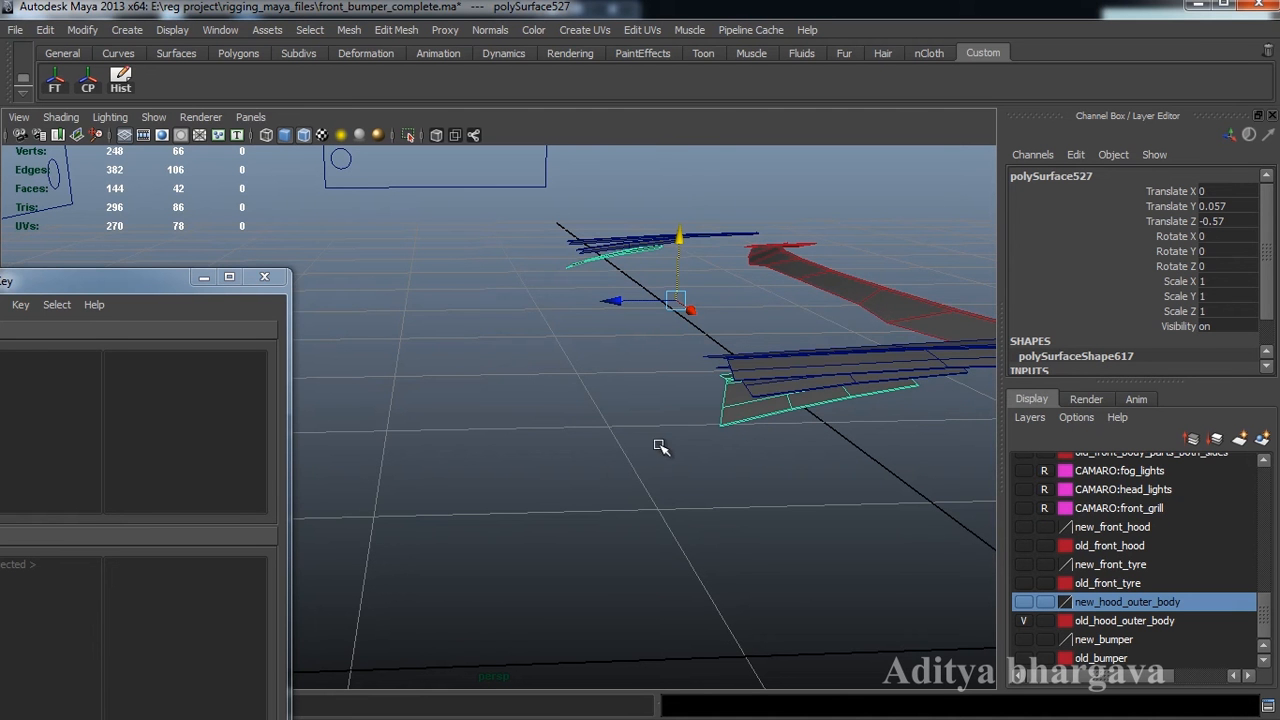
{"action": "mouse_move", "coordinate": [660, 446]}
{"action": "left_mouse_down", "text": "alt"}
{"action": "mouse_move", "coordinate": [631, 420]}
{"action": "mouse_move", "coordinate": [657, 449]}
{"action": "mouse_move", "coordinate": [614, 443]}
{"action": "mouse_move", "coordinate": [678, 446]}
{"action": "left_mouse_up", "text": "alt"}
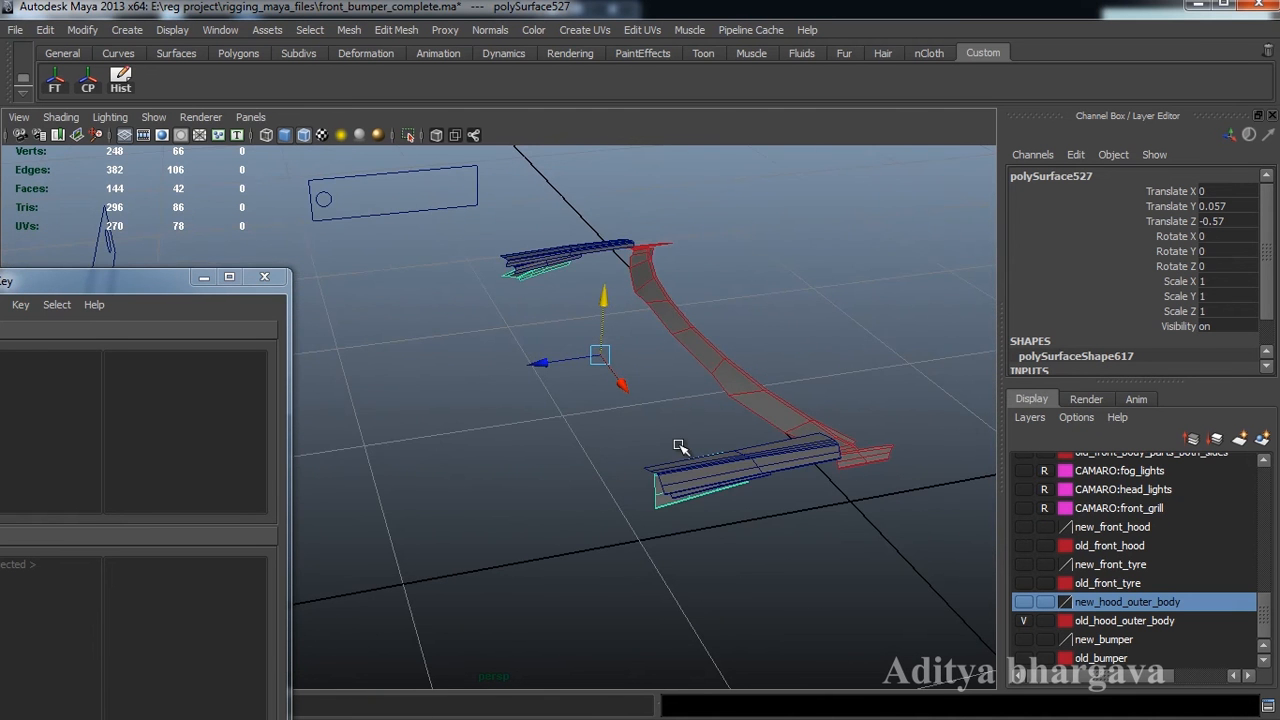
Undo all the trial moves of the three side rail pairs and clear the selection.
{"action": "key", "text": "ctrl+z"}
{"action": "key", "text": "ctrl+z"}
{"action": "key", "text": "ctrl+z"}
{"action": "key", "text": "ctrl+z"}
{"action": "key", "text": "ctrl+z"}
{"action": "key", "text": "ctrl+z"}
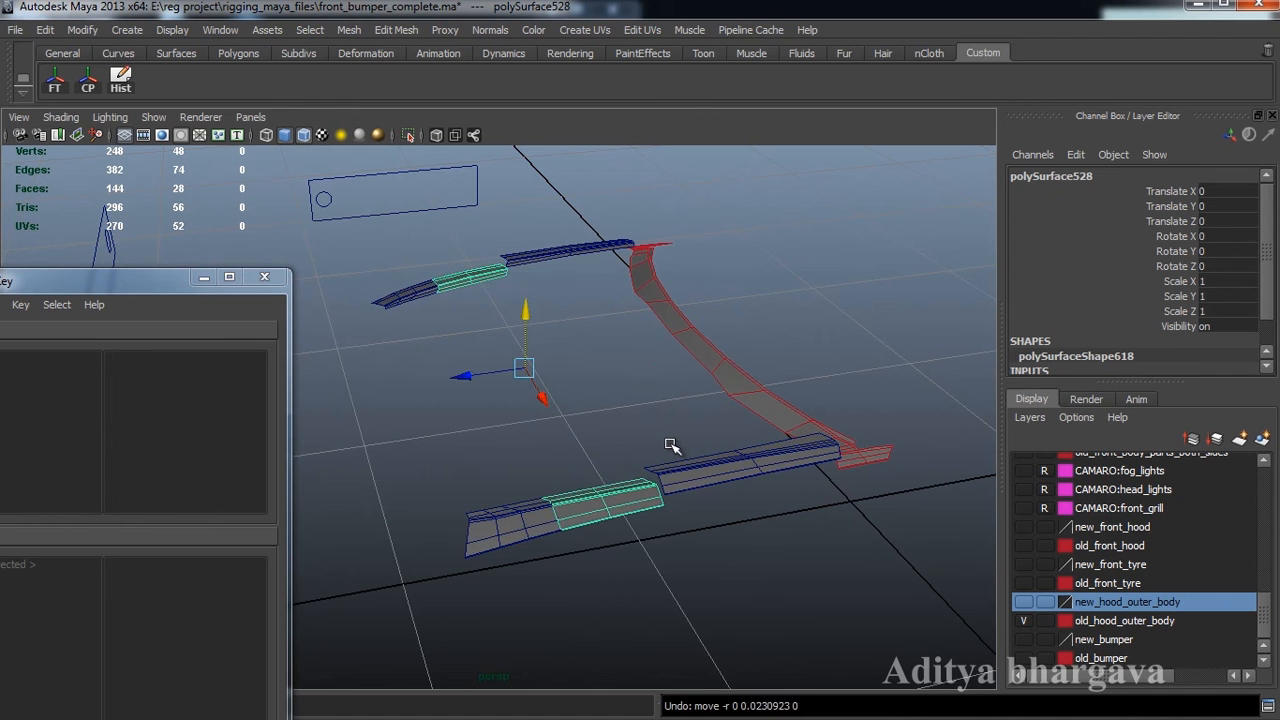
{"action": "key", "text": "ctrl+z"}
{"action": "key", "text": "ctrl+z"}
{"action": "left_click_drag", "start_coordinate": [597, 454], "coordinate": [635, 346], "text": "alt"}
{"action": "left_click", "coordinate": [648, 377]}
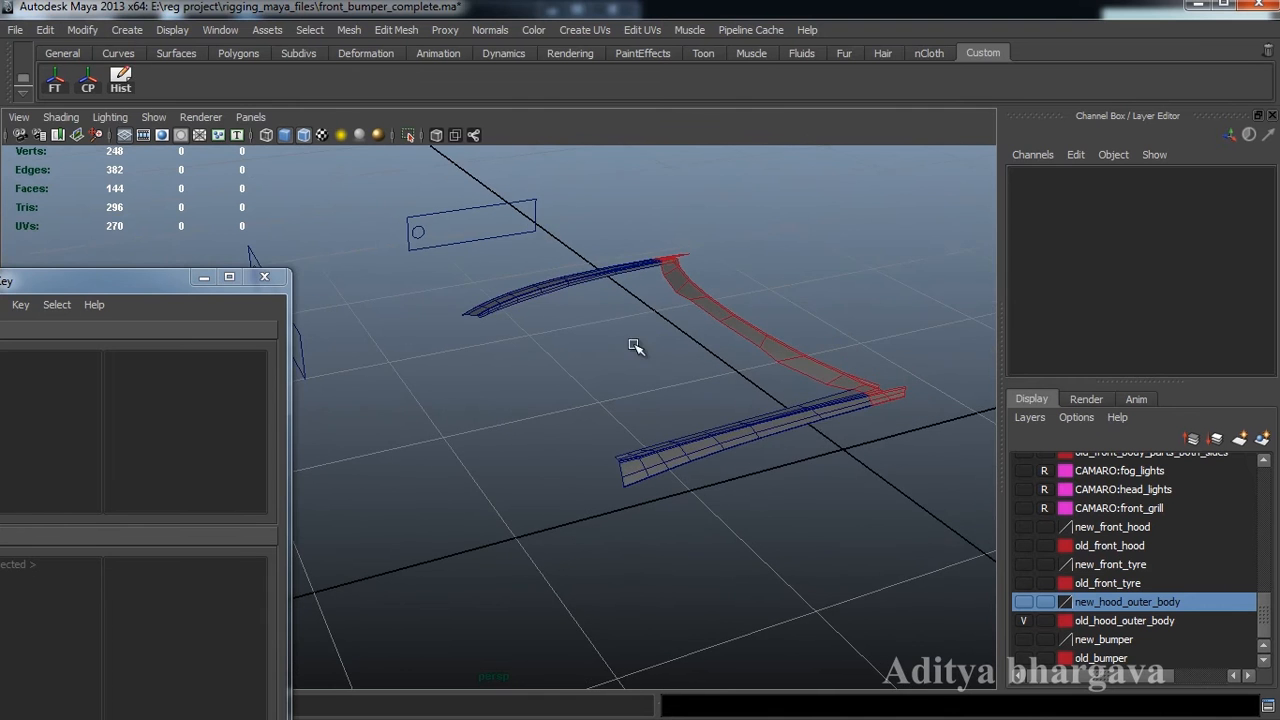
Bring the Set Driven Key window fully into view and load the combined pair nearest the cross strip as driven.
{"action": "left_click", "coordinate": [810, 417]}
{"action": "mouse_move", "coordinate": [640, 414]}
{"action": "left_mouse_down", "text": "alt"}
{"action": "mouse_move", "coordinate": [597, 414]}
{"action": "mouse_move", "coordinate": [603, 437]}
{"action": "mouse_move", "coordinate": [657, 429]}
{"action": "left_mouse_up", "text": "alt"}
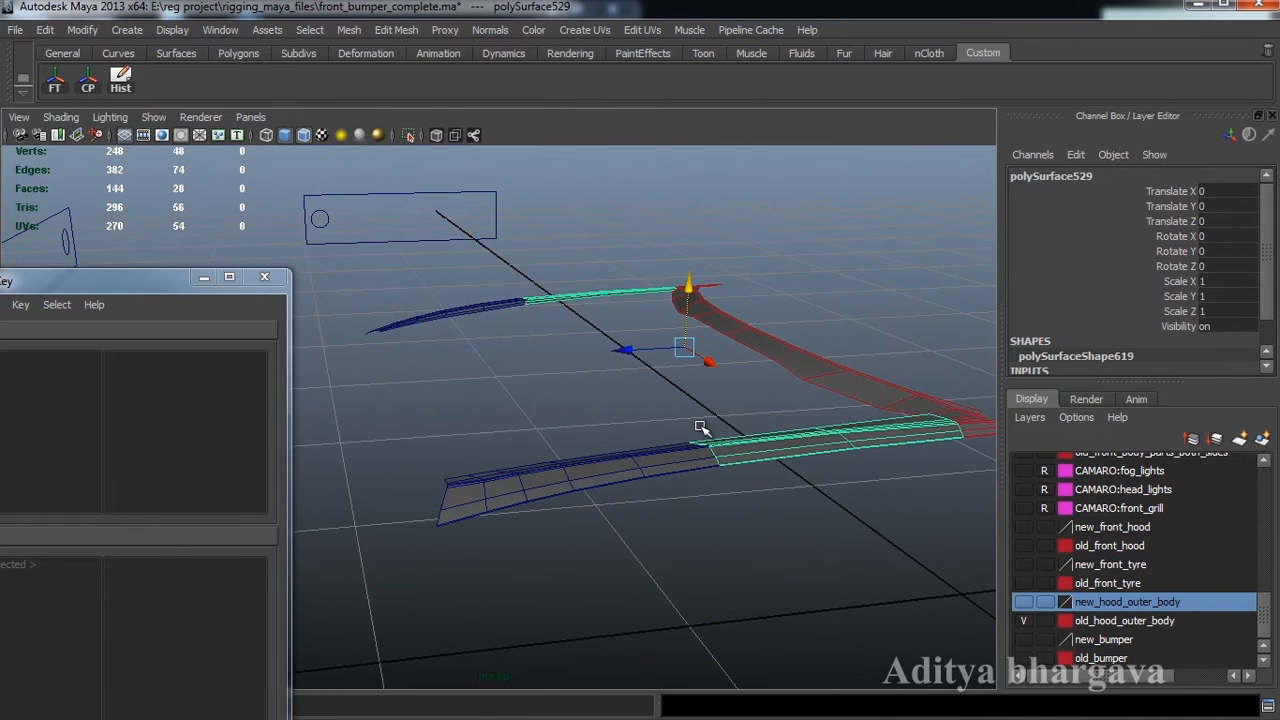
{"action": "left_click_drag", "start_coordinate": [800, 492], "coordinate": [661, 405], "text": "alt"}
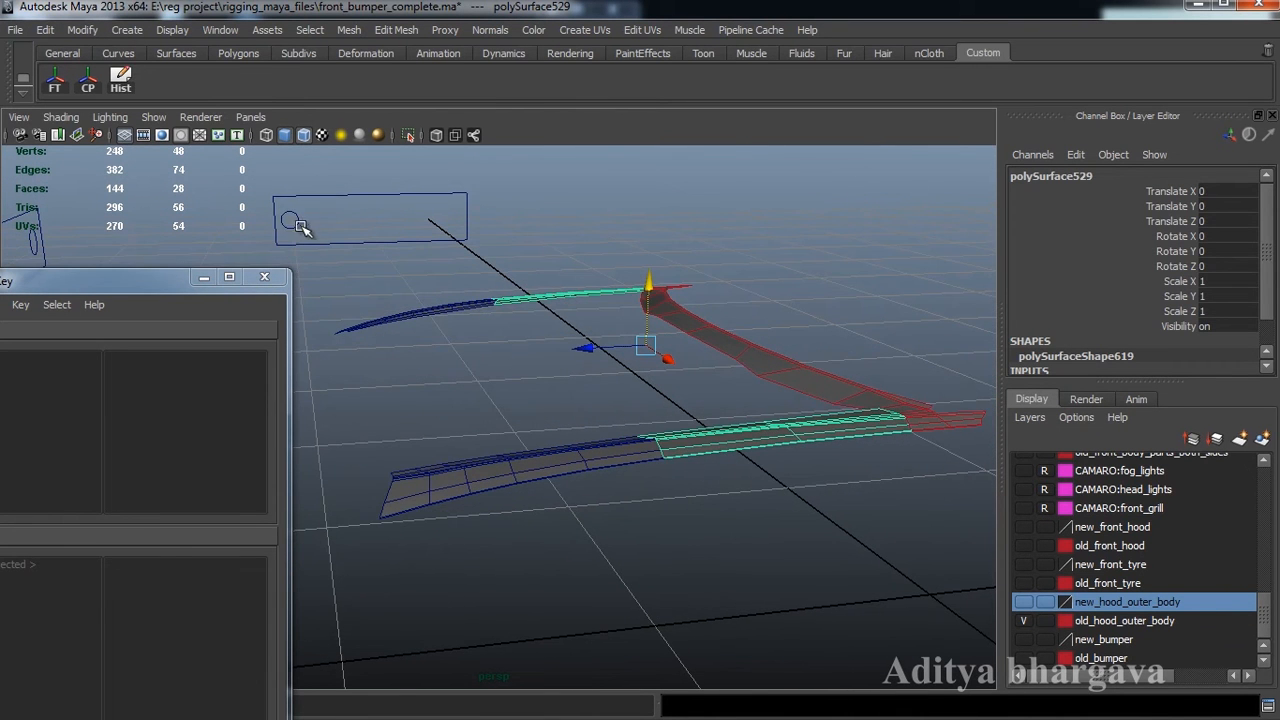
{"action": "left_click_drag", "start_coordinate": [163, 286], "coordinate": [1108, 139]}
{"action": "left_click", "coordinate": [656, 615]}
{"action": "left_click_drag", "start_coordinate": [622, 296], "coordinate": [450, 337], "text": "alt"}
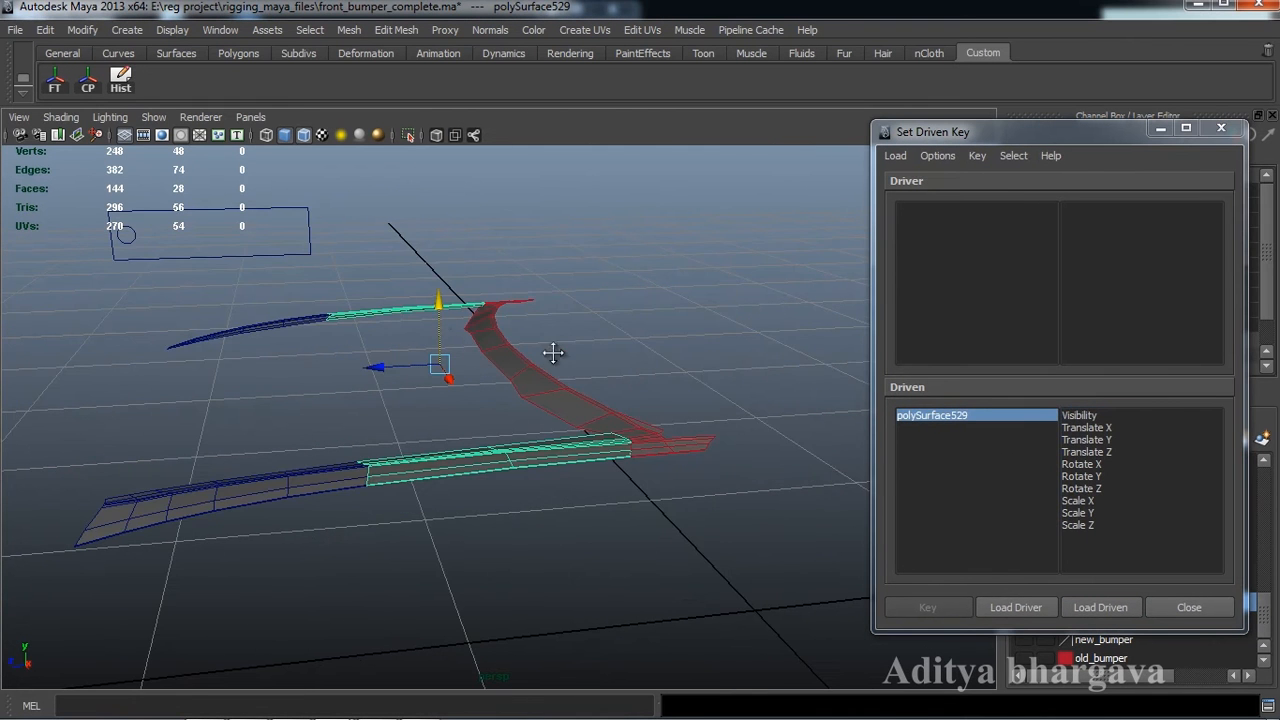
{"action": "left_click_drag", "start_coordinate": [552, 352], "coordinate": [557, 350], "text": "alt"}
{"action": "middle_click_drag", "start_coordinate": [557, 350], "coordinate": [586, 380], "text": "alt"}
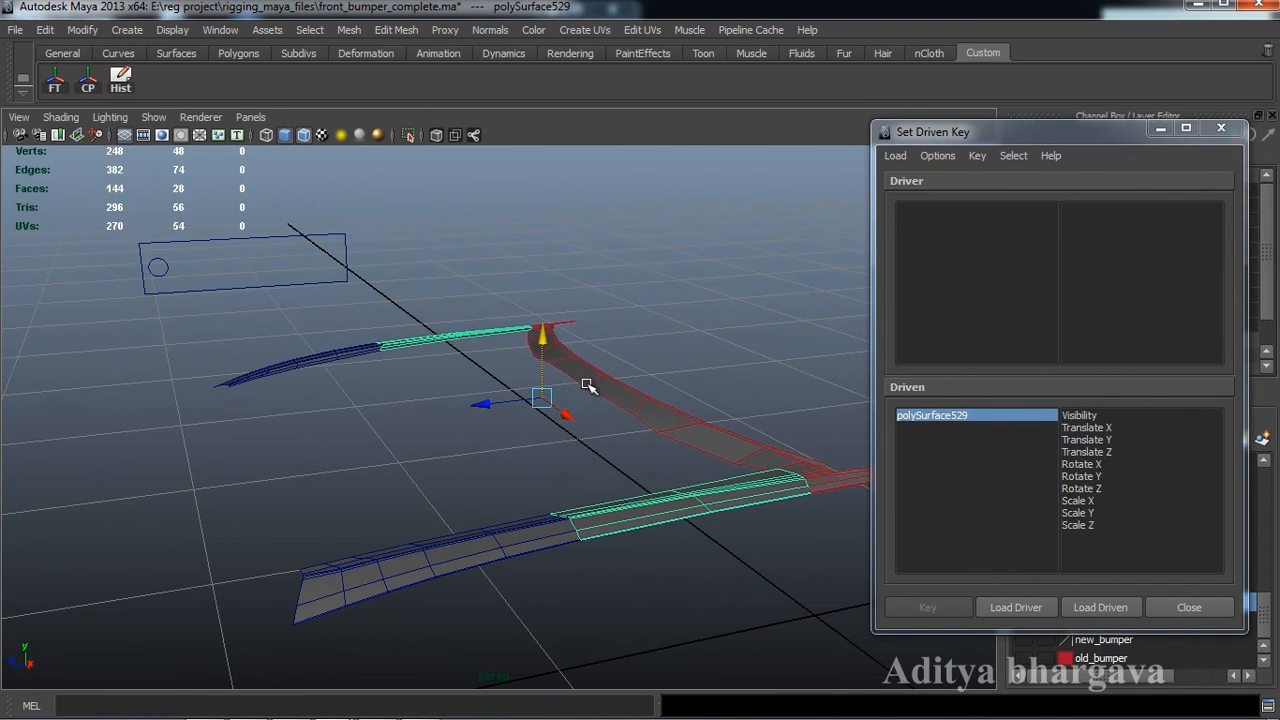
Load the circle slider as the driver in the Set Driven Key window.
{"action": "left_click", "coordinate": [165, 265]}
{"action": "left_click", "coordinate": [1015, 605]}
{"action": "middle_click_drag", "start_coordinate": [749, 429], "coordinate": [708, 362], "text": "alt"}
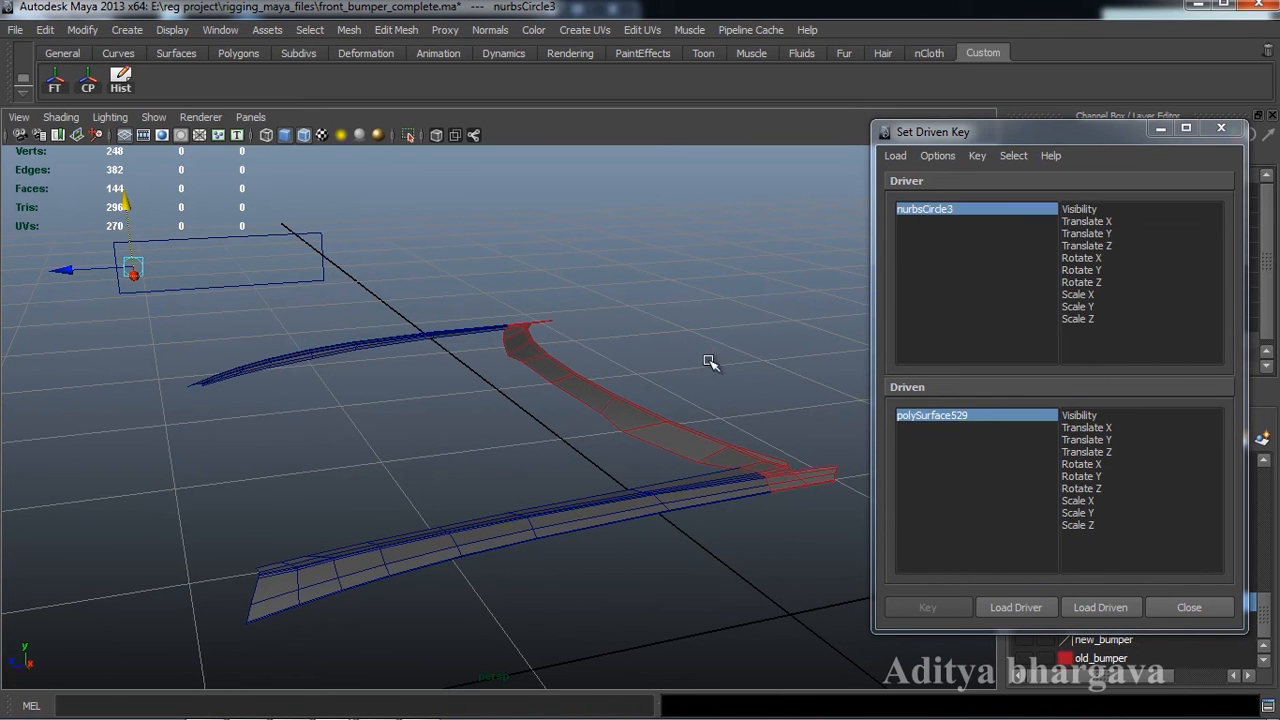
Choose the circle's Translate Z as driver attribute and the Translate Y of the pair nearest the cross strip as driven.
{"action": "left_click_drag", "start_coordinate": [1091, 130], "coordinate": [814, 120]}
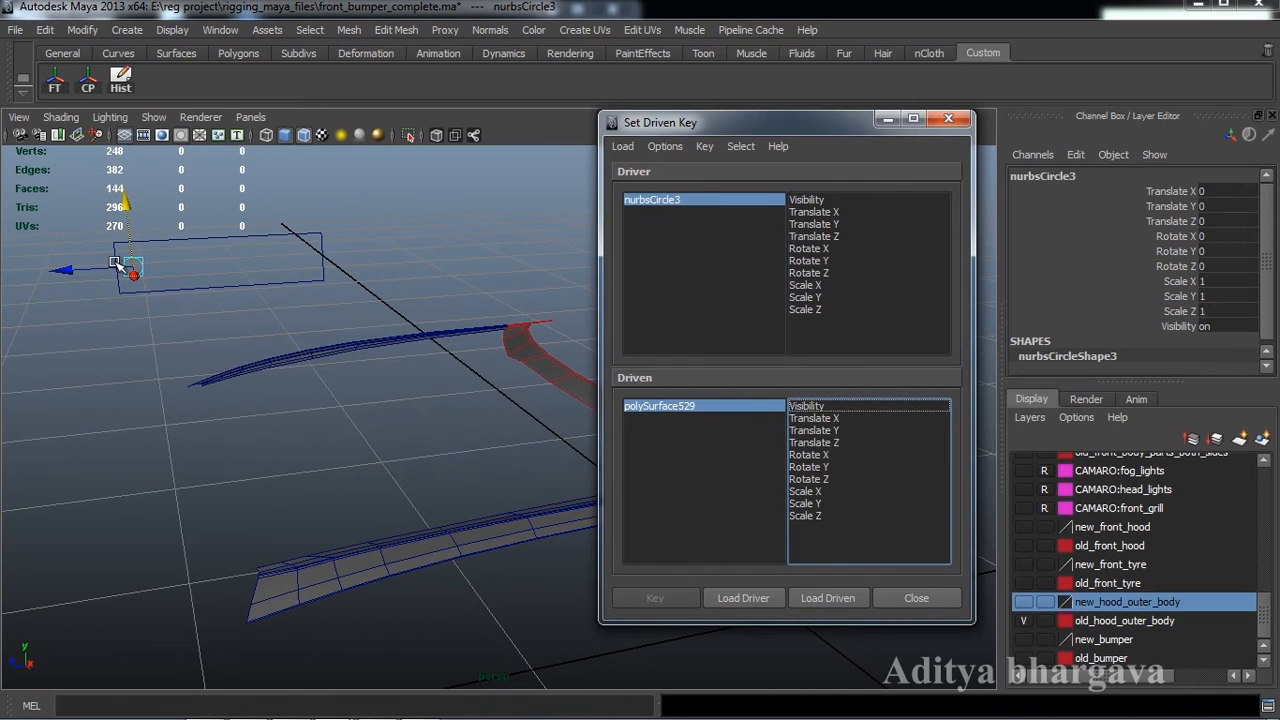
{"action": "middle_click_drag", "start_coordinate": [426, 385], "coordinate": [456, 450], "text": "alt"}
{"action": "left_click", "coordinate": [833, 236]}
{"action": "left_click", "coordinate": [681, 414]}
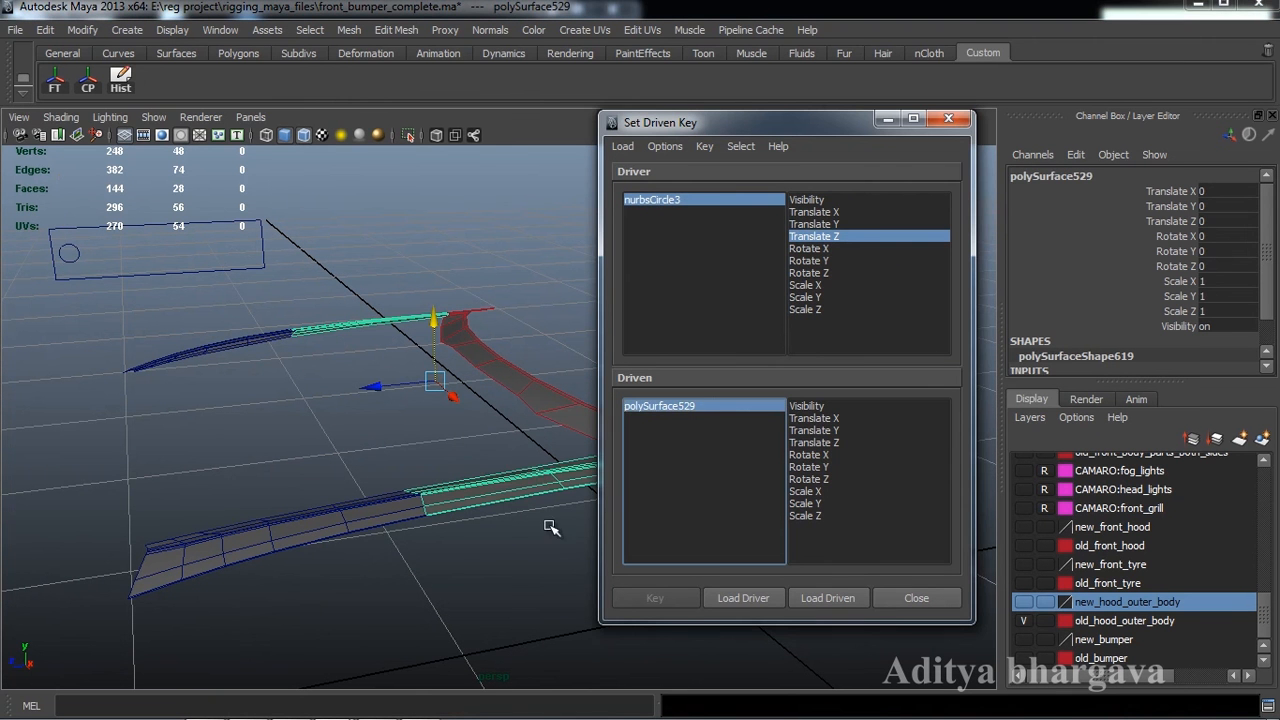
{"action": "left_click", "coordinate": [833, 432]}
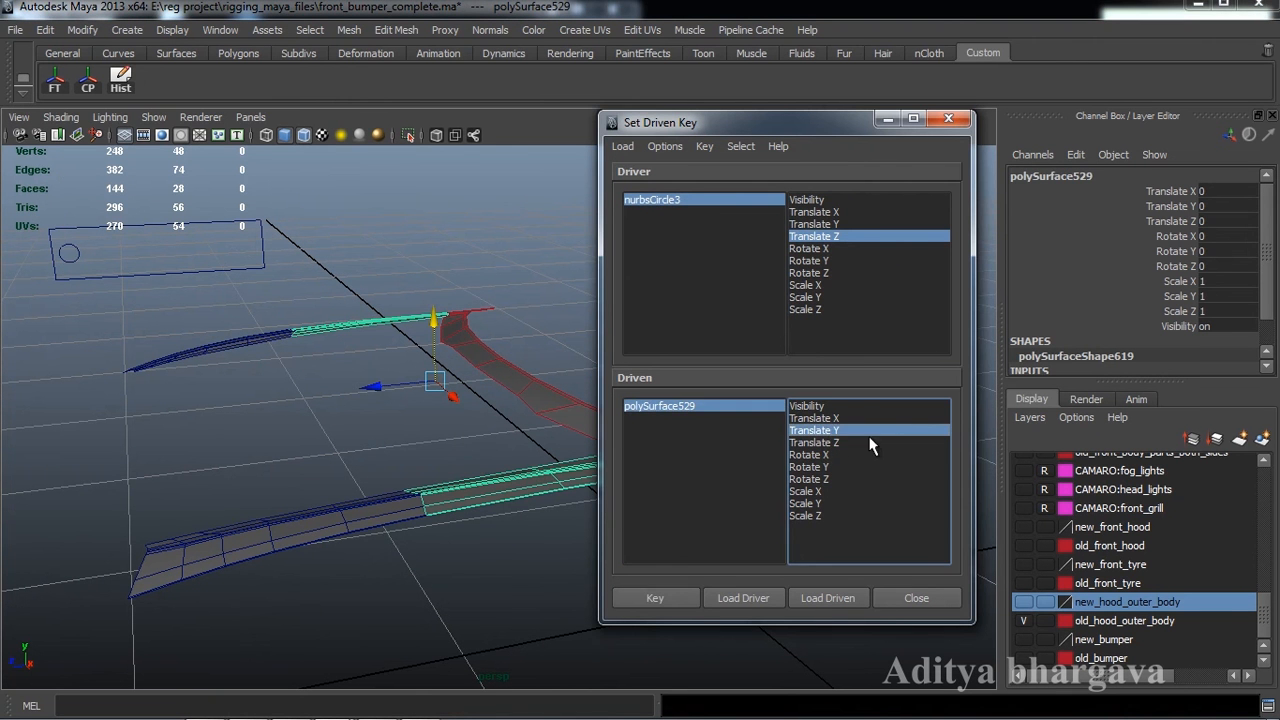
Set the starting driven key for the pair nearest the cross strip, with both linked translations at 0.
{"action": "scroll", "coordinate": [423, 437], "scroll_direction": "down", "scroll_amount": 5}
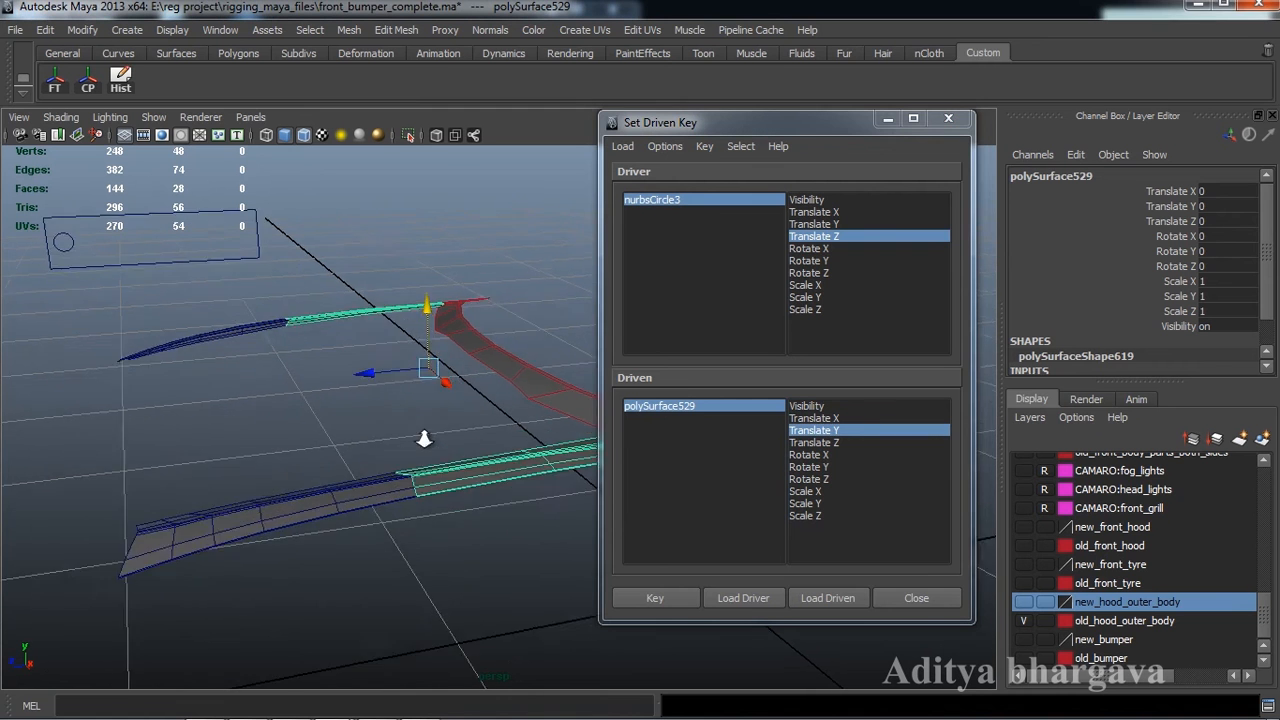
{"action": "scroll", "coordinate": [432, 460], "scroll_direction": "up", "scroll_amount": 3}
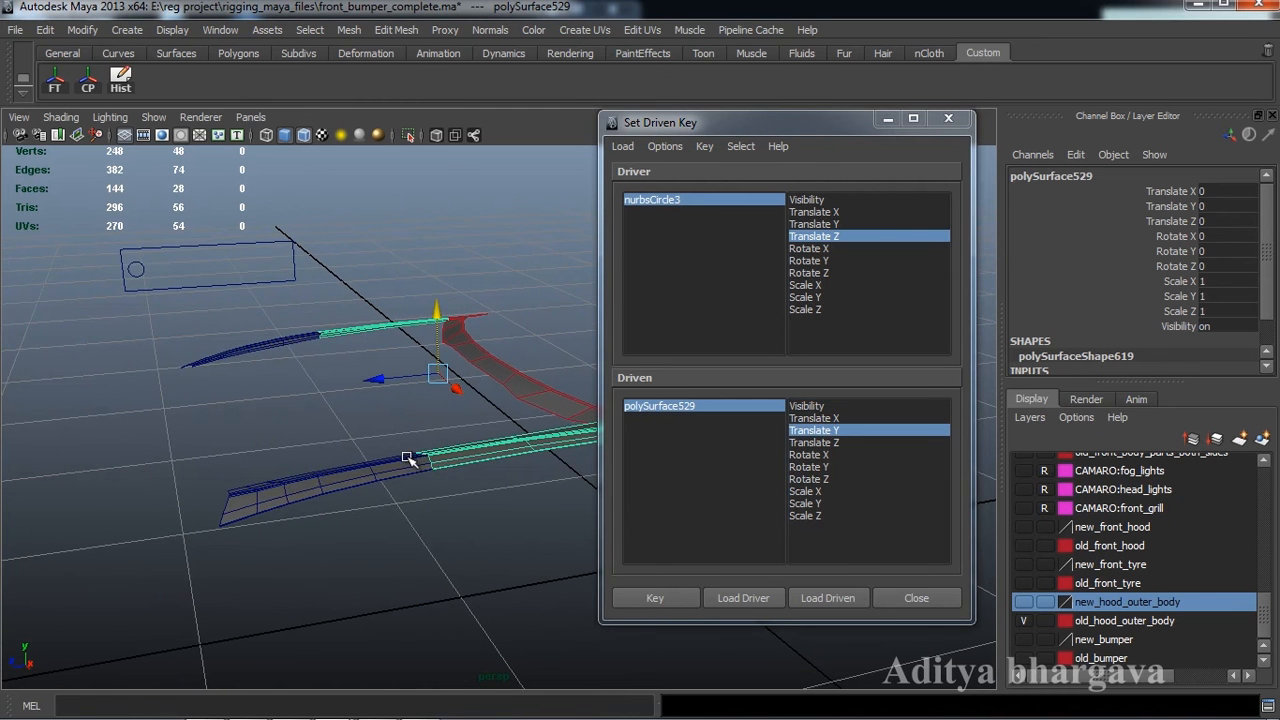
{"action": "middle_click_drag", "start_coordinate": [482, 460], "coordinate": [508, 457], "text": "alt"}
{"action": "left_click_drag", "start_coordinate": [508, 457], "coordinate": [510, 464], "text": "alt"}
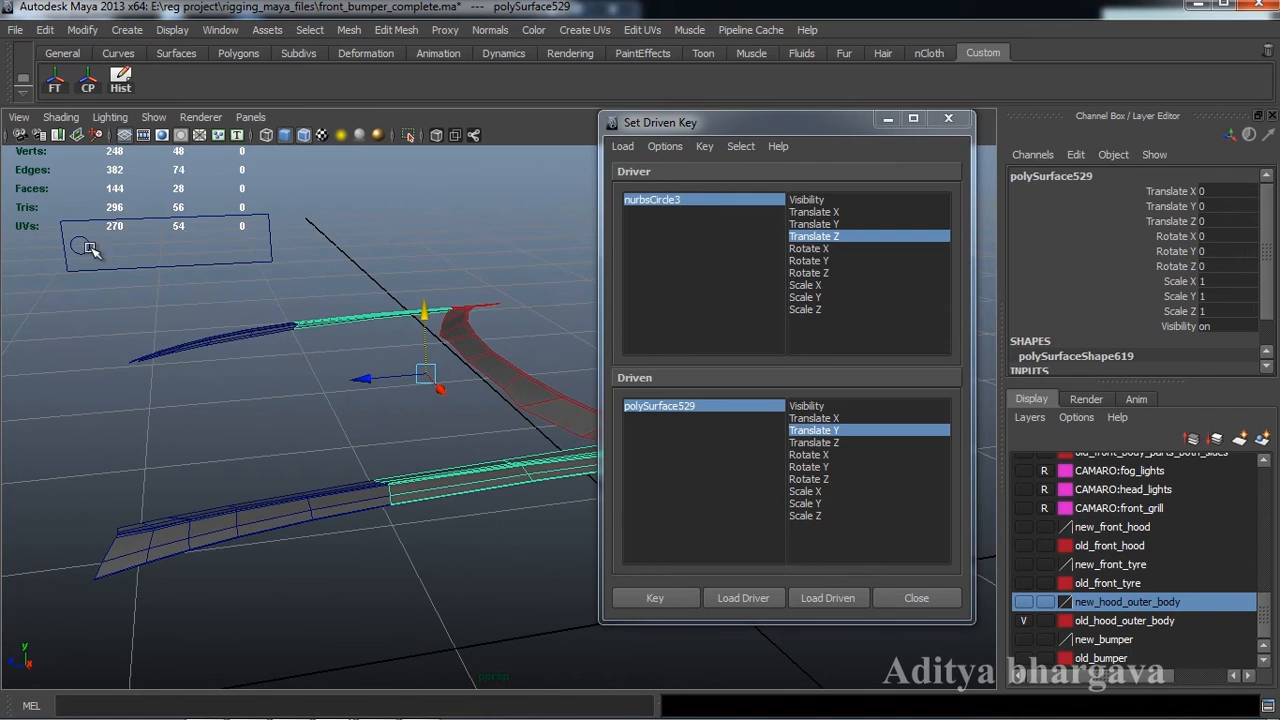
{"action": "left_click_drag", "start_coordinate": [555, 345], "coordinate": [510, 347], "text": "alt"}
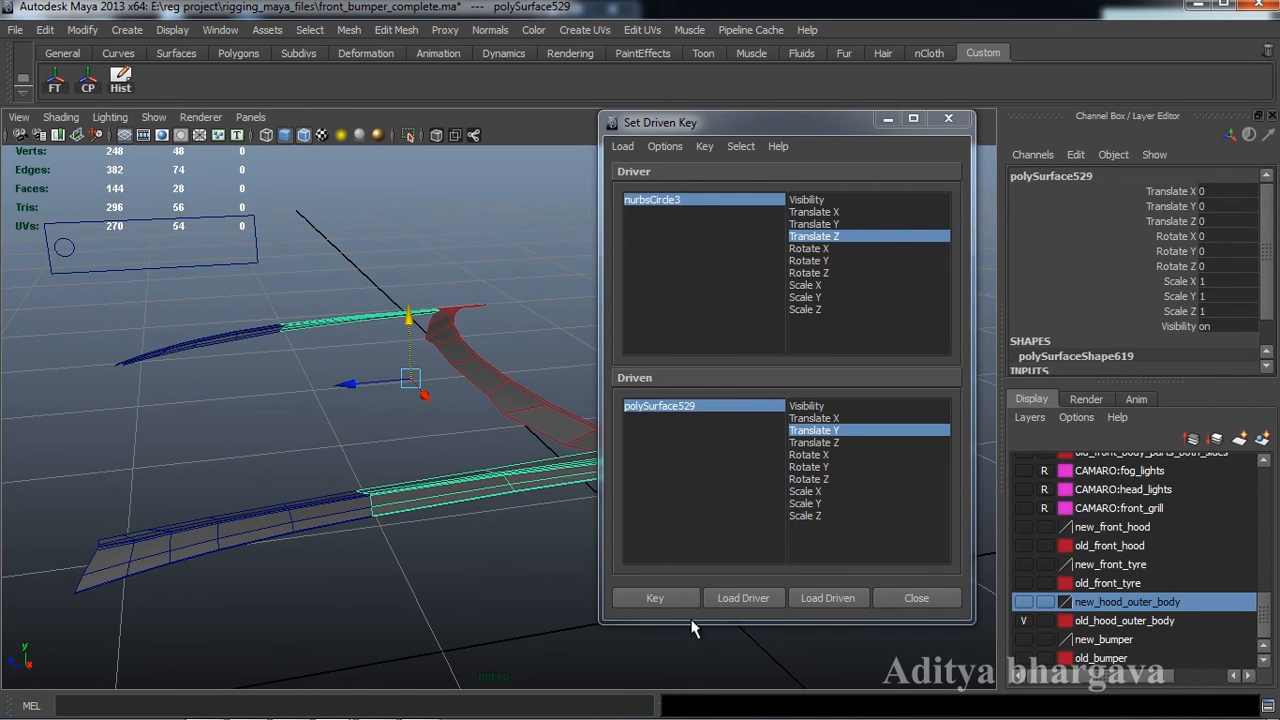
{"action": "left_click", "coordinate": [655, 597]}
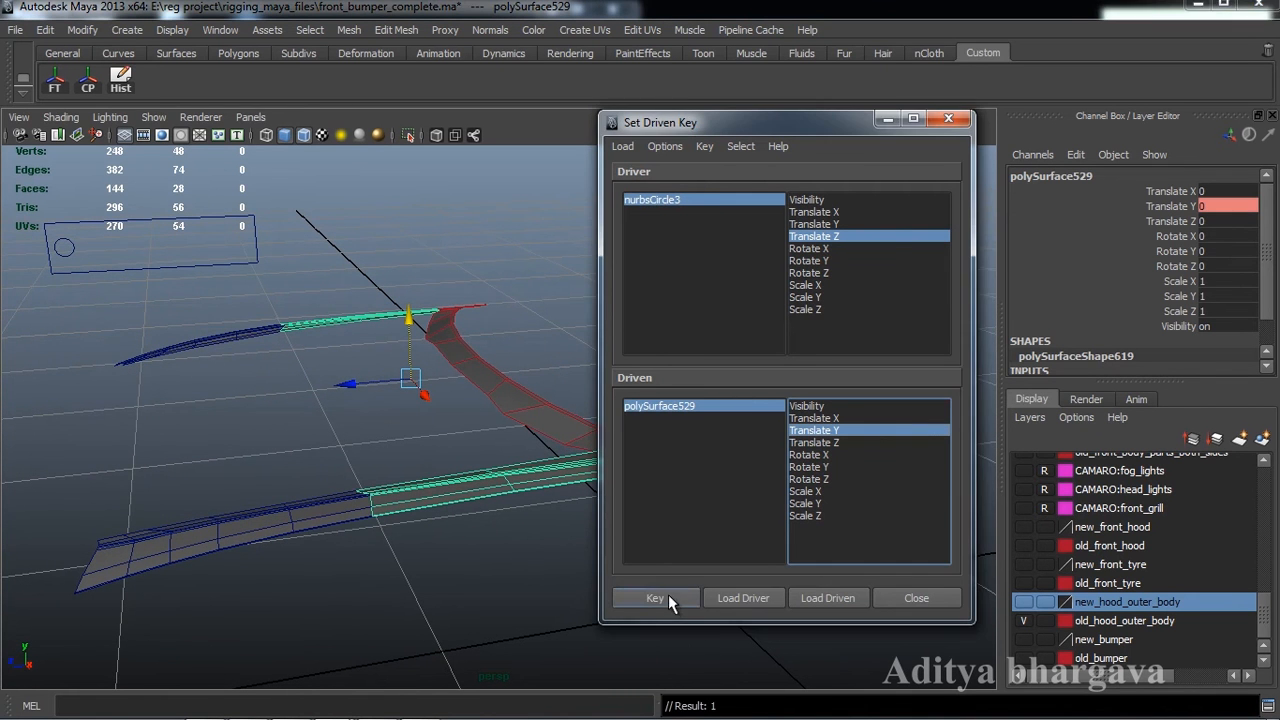
With the circle slid to Translate Z about -0.092, key the pair nearest the cross strip raised to Translate Y about 0.06.
{"action": "left_click", "coordinate": [68, 242]}
{"action": "left_click_drag", "start_coordinate": [30, 247], "coordinate": [57, 246]}
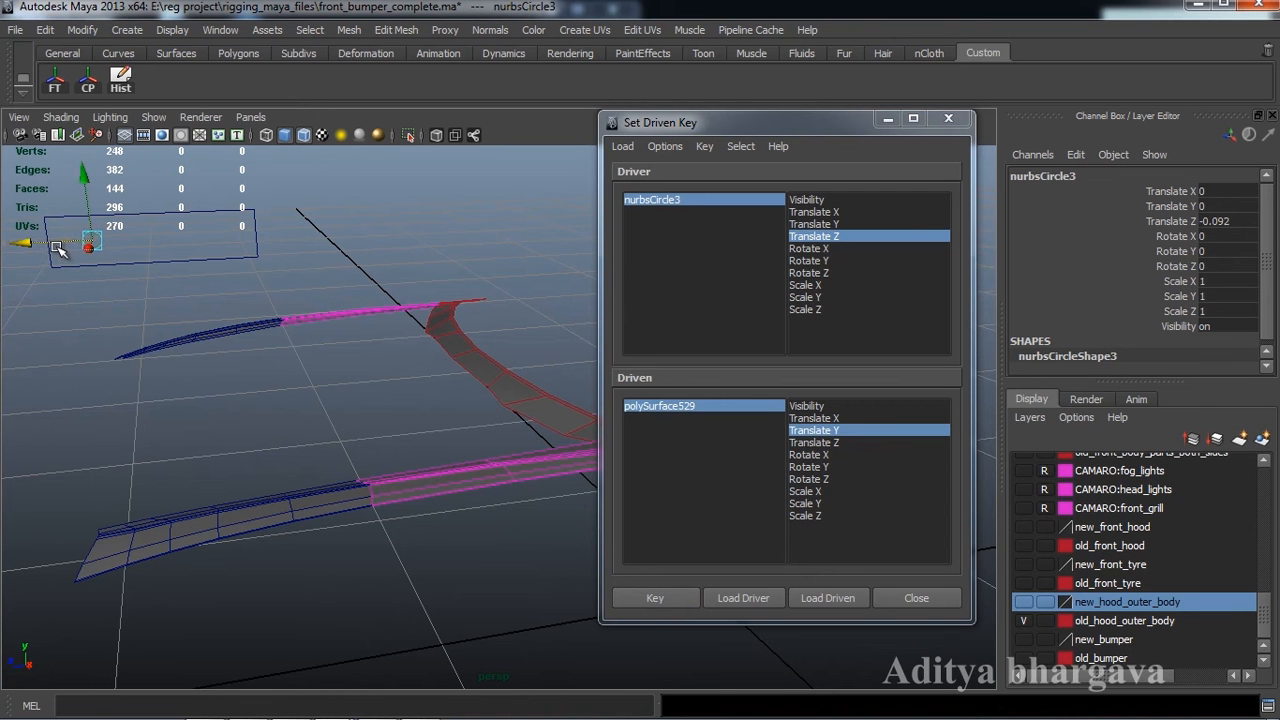
{"action": "left_click_drag", "start_coordinate": [216, 386], "coordinate": [323, 425], "text": "alt"}
{"action": "left_click", "coordinate": [416, 510]}
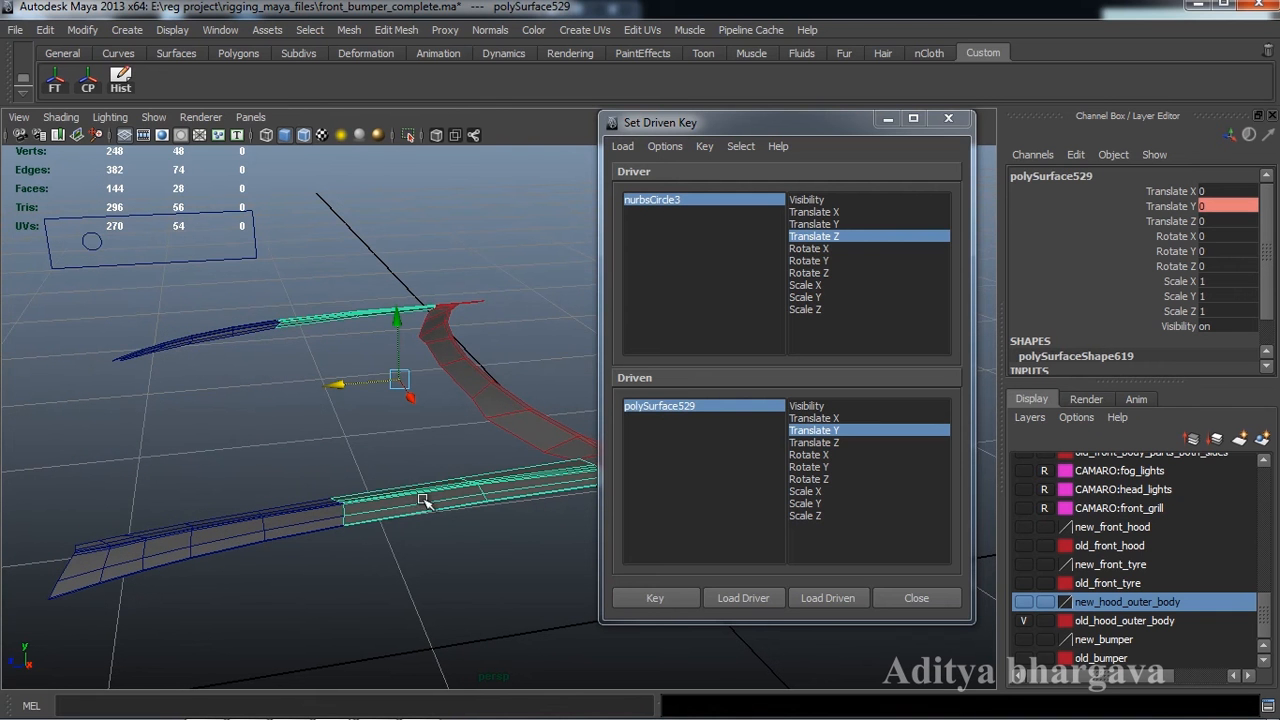
{"action": "left_click_drag", "start_coordinate": [399, 337], "coordinate": [404, 366]}
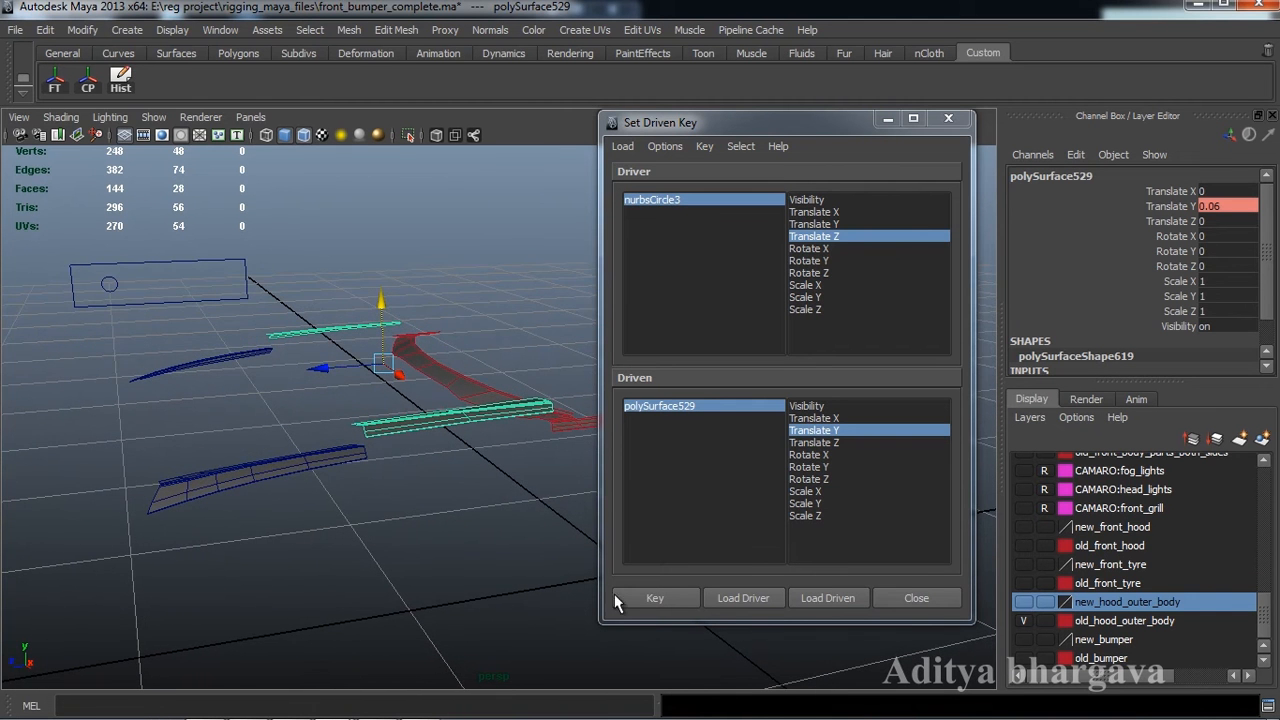
{"action": "left_click", "coordinate": [652, 598]}
Load the middle side rail pair as the driven object.
{"action": "left_click_drag", "start_coordinate": [343, 429], "coordinate": [353, 449], "text": "alt"}
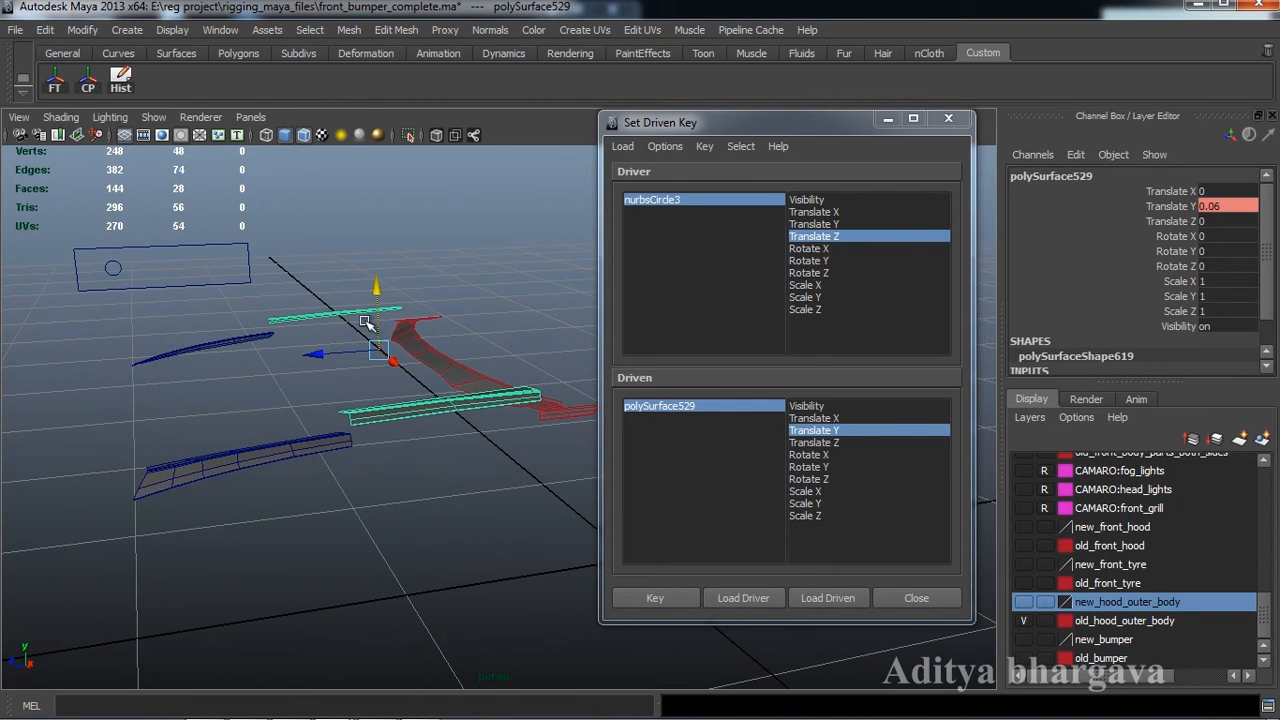
{"action": "left_click", "coordinate": [244, 342]}
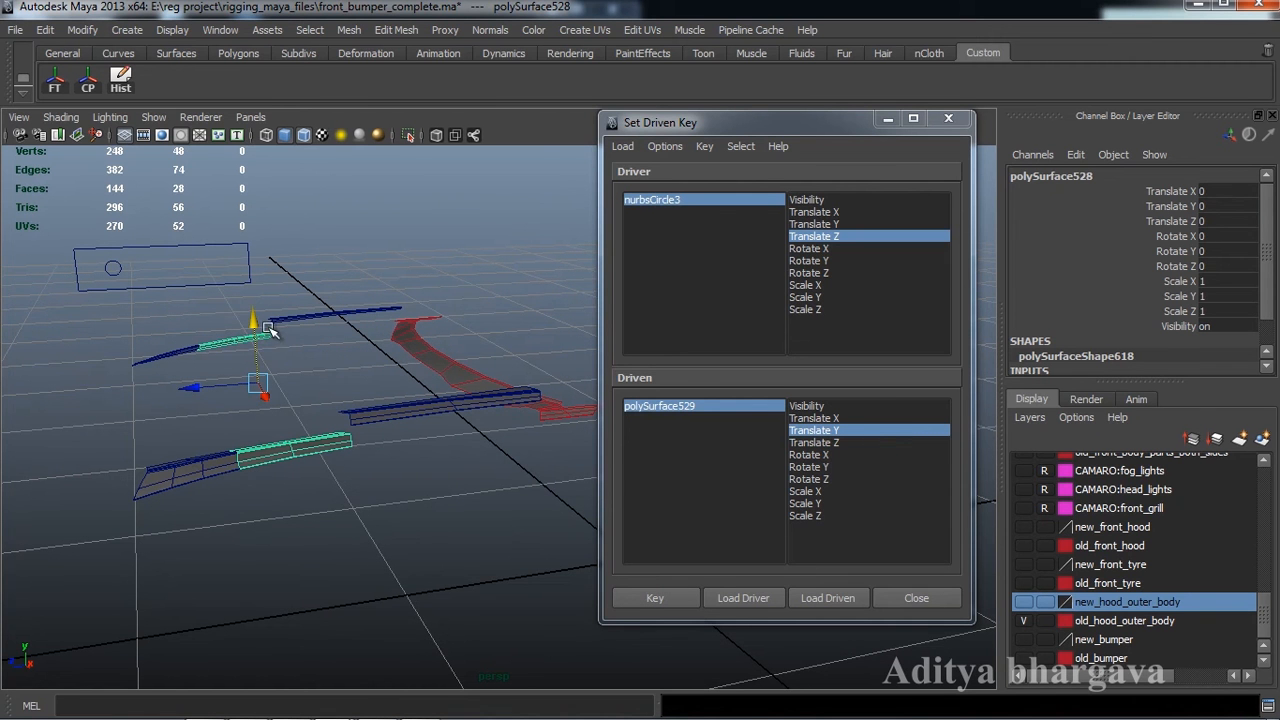
{"action": "left_click_drag", "start_coordinate": [334, 417], "coordinate": [410, 438], "text": "alt"}
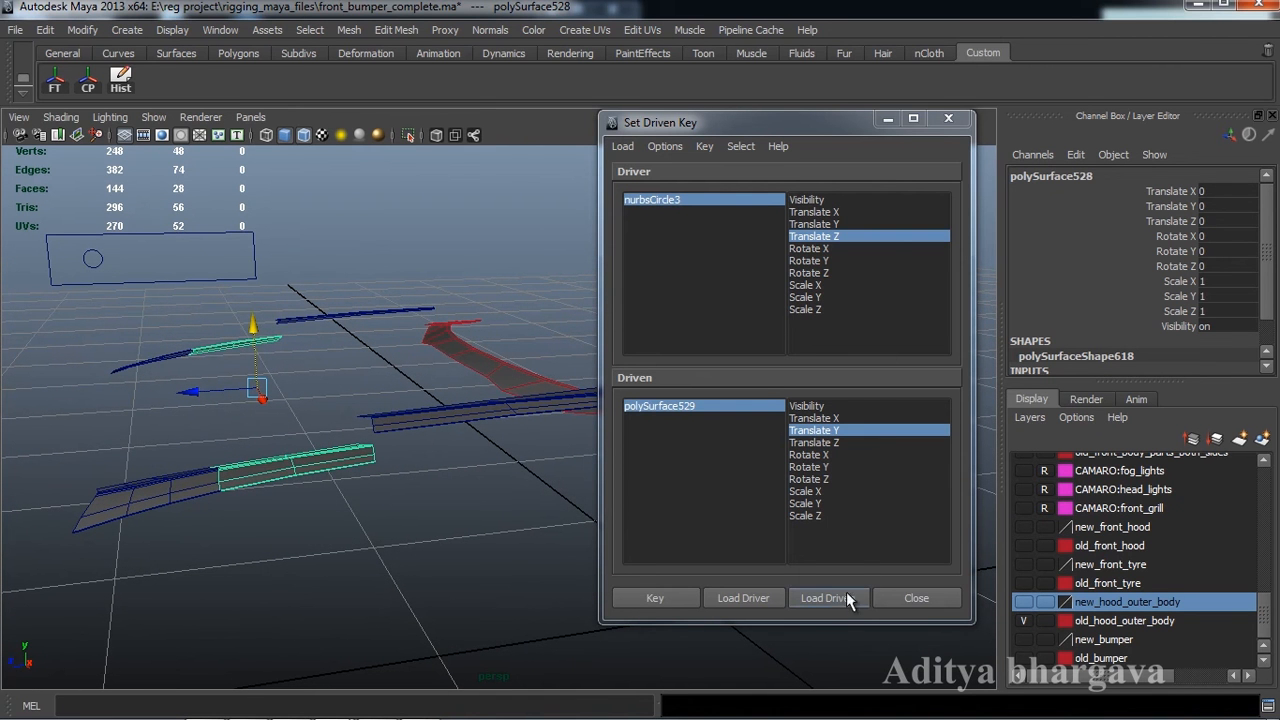
{"action": "left_click", "coordinate": [846, 598]}
Raise the middle pair to Translate Y about 0.029 and key its Translate Y against the circle's Translate Z.
{"action": "left_click_drag", "start_coordinate": [543, 531], "coordinate": [290, 432], "text": "alt"}
{"action": "left_click_drag", "start_coordinate": [270, 330], "coordinate": [271, 318]}
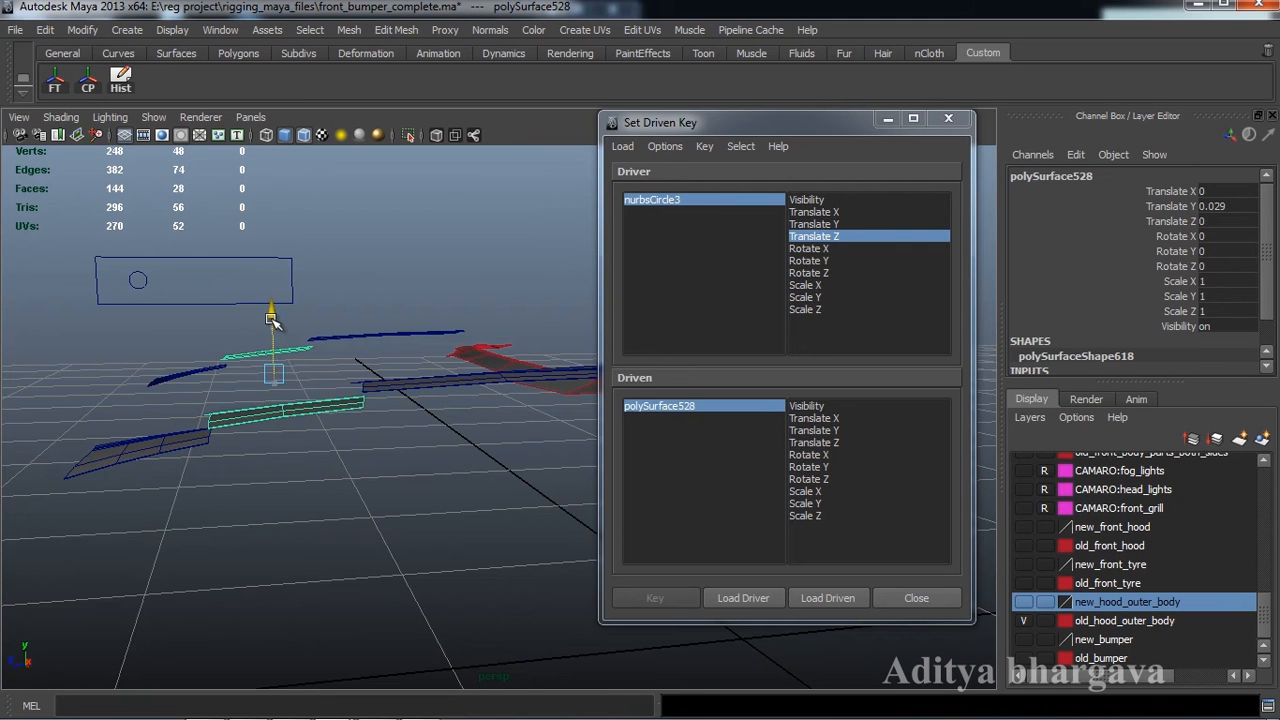
{"action": "left_click_drag", "start_coordinate": [700, 650], "coordinate": [820, 650], "text": "alt"}
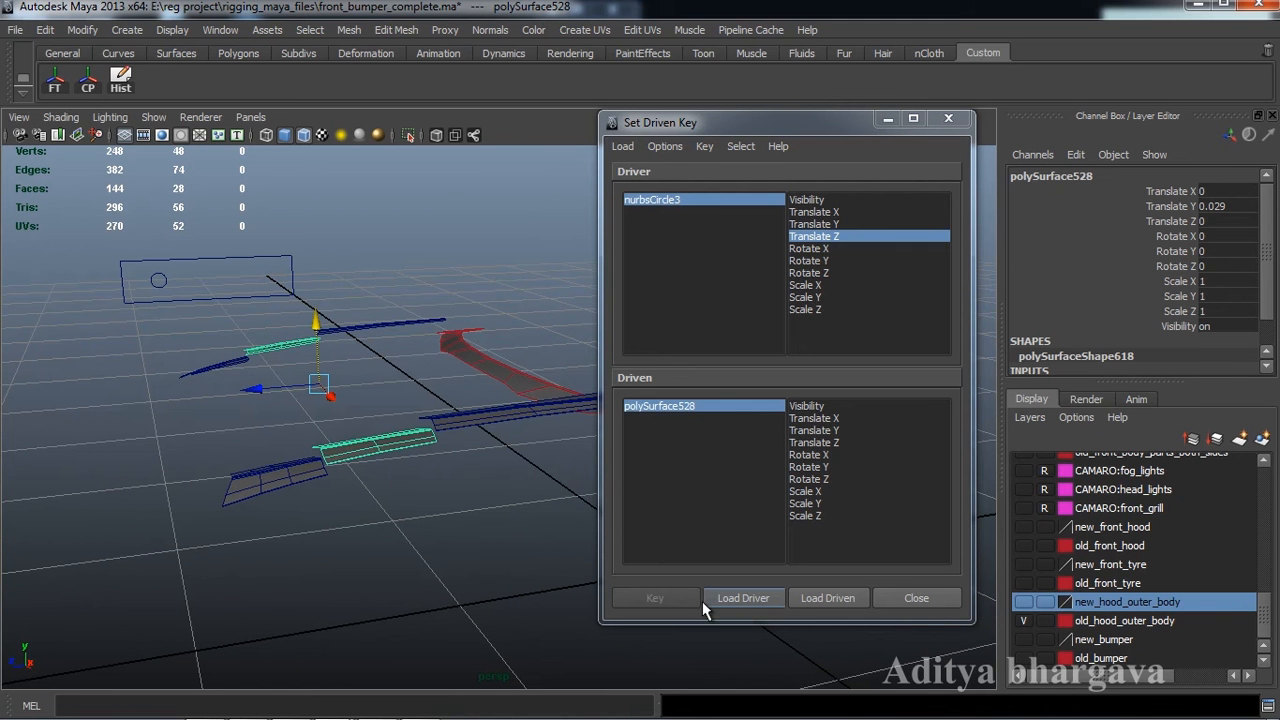
{"action": "left_click", "coordinate": [826, 431]}
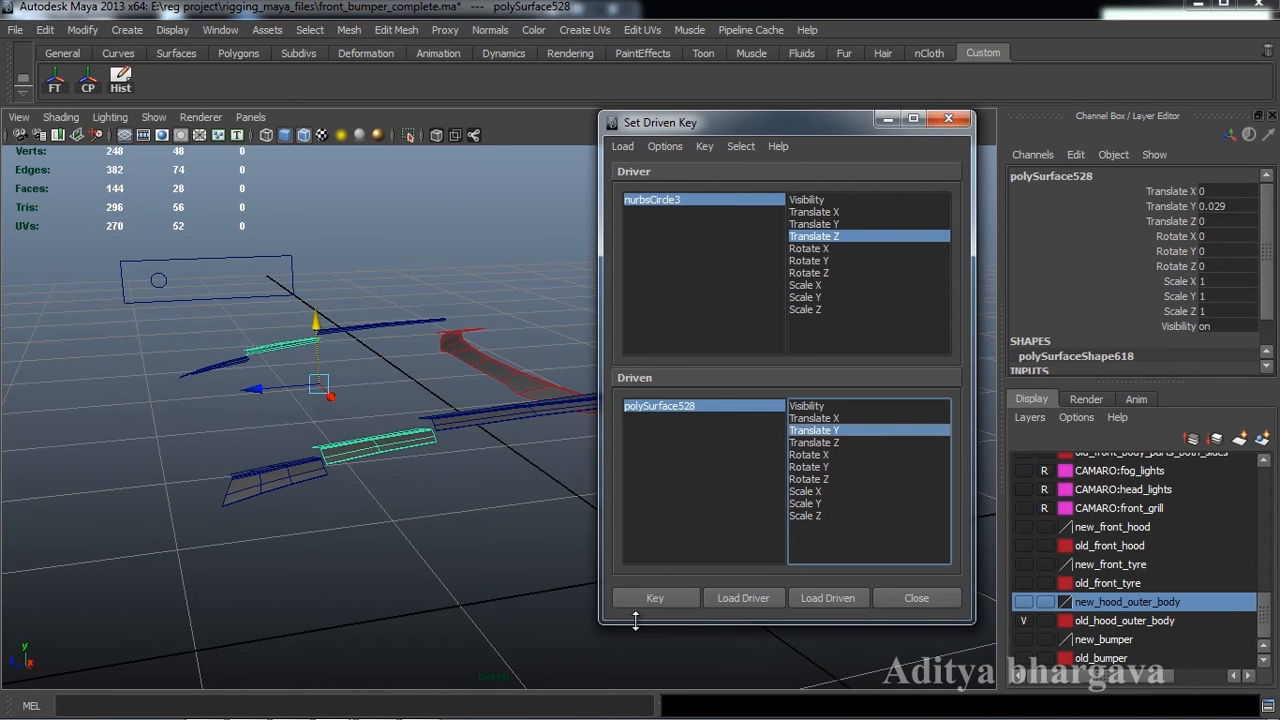
{"action": "left_click", "coordinate": [653, 600]}
Slide the circle back to Translate Z 0.
{"action": "left_click_drag", "start_coordinate": [344, 493], "coordinate": [378, 480], "text": "alt"}
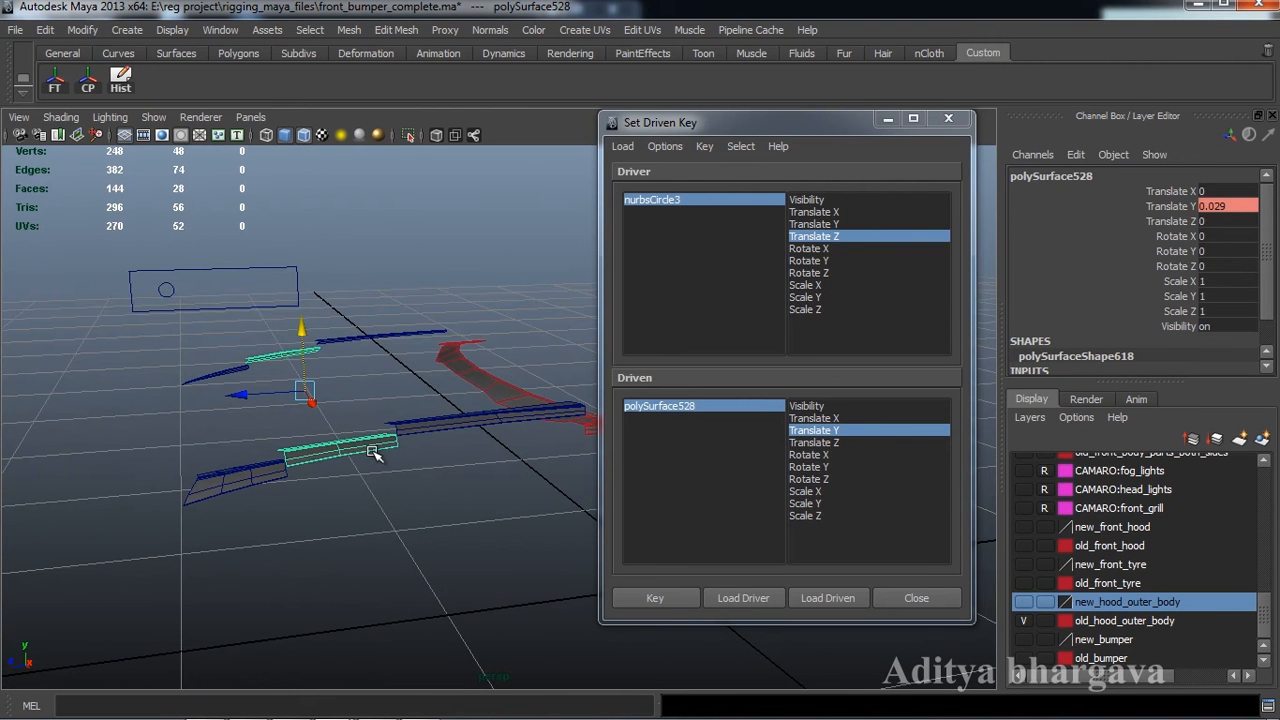
{"action": "left_click", "coordinate": [162, 292]}
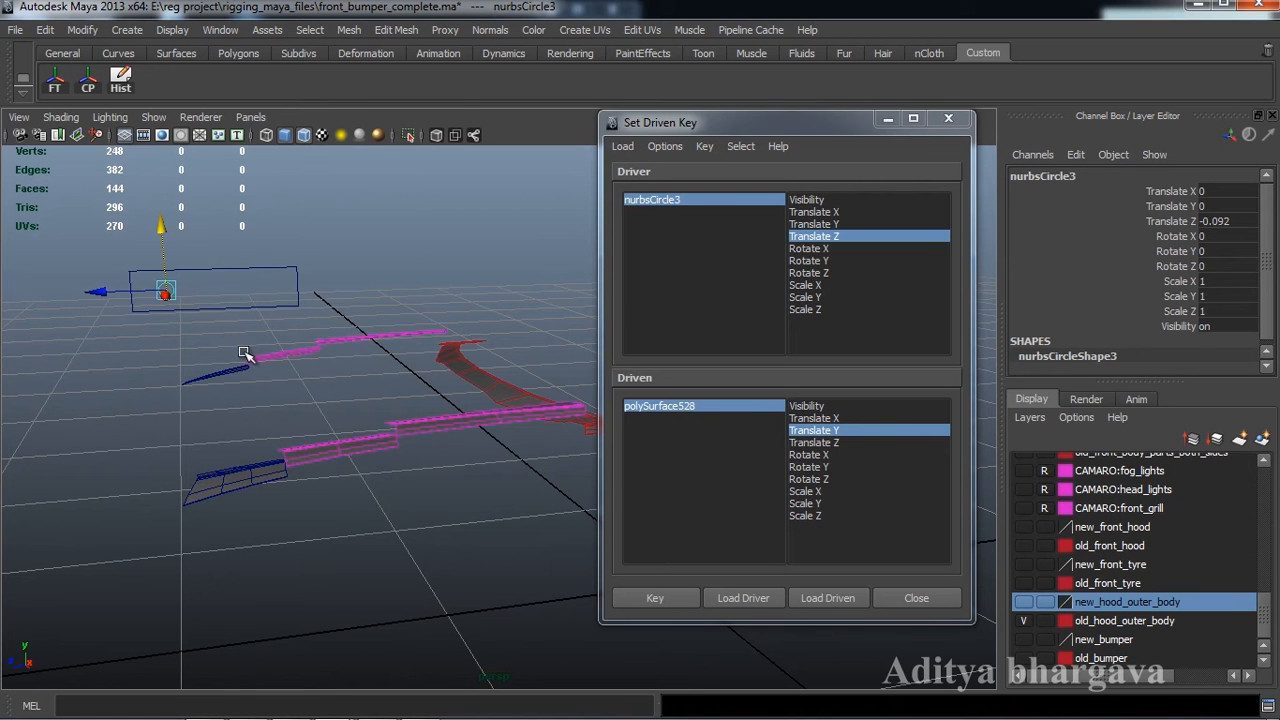
{"action": "left_click_drag", "start_coordinate": [348, 437], "coordinate": [310, 379]}
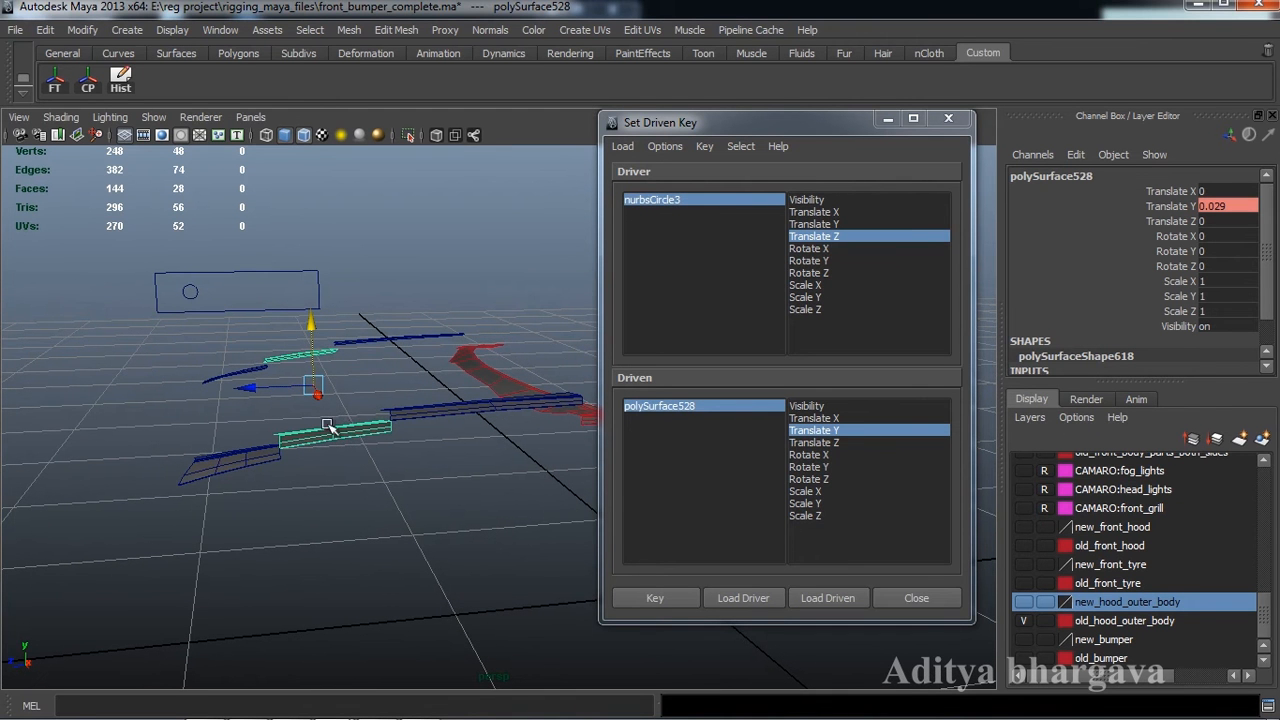
{"action": "left_click", "coordinate": [185, 291]}
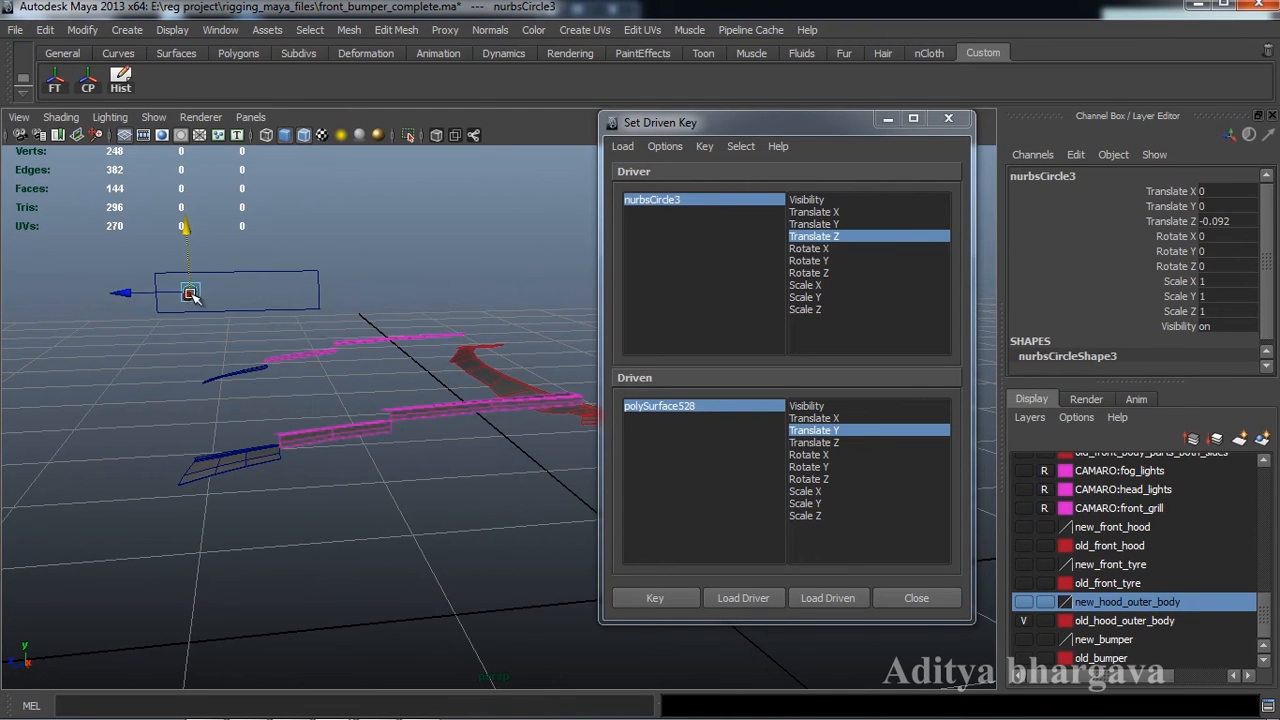
{"action": "left_click_drag", "start_coordinate": [116, 290], "coordinate": [127, 297]}
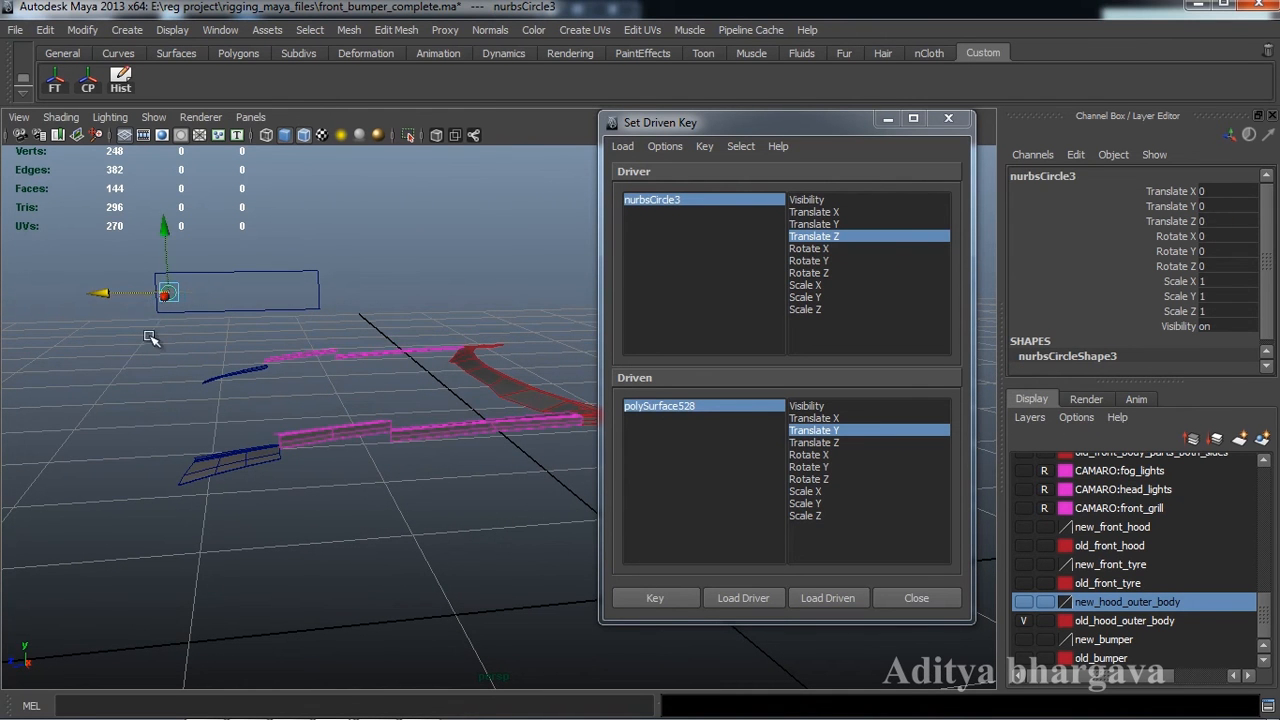
Set the middle pair's Translate Y to 0 and key it at the circle's starting position.
{"action": "left_click_drag", "start_coordinate": [318, 471], "coordinate": [364, 500]}
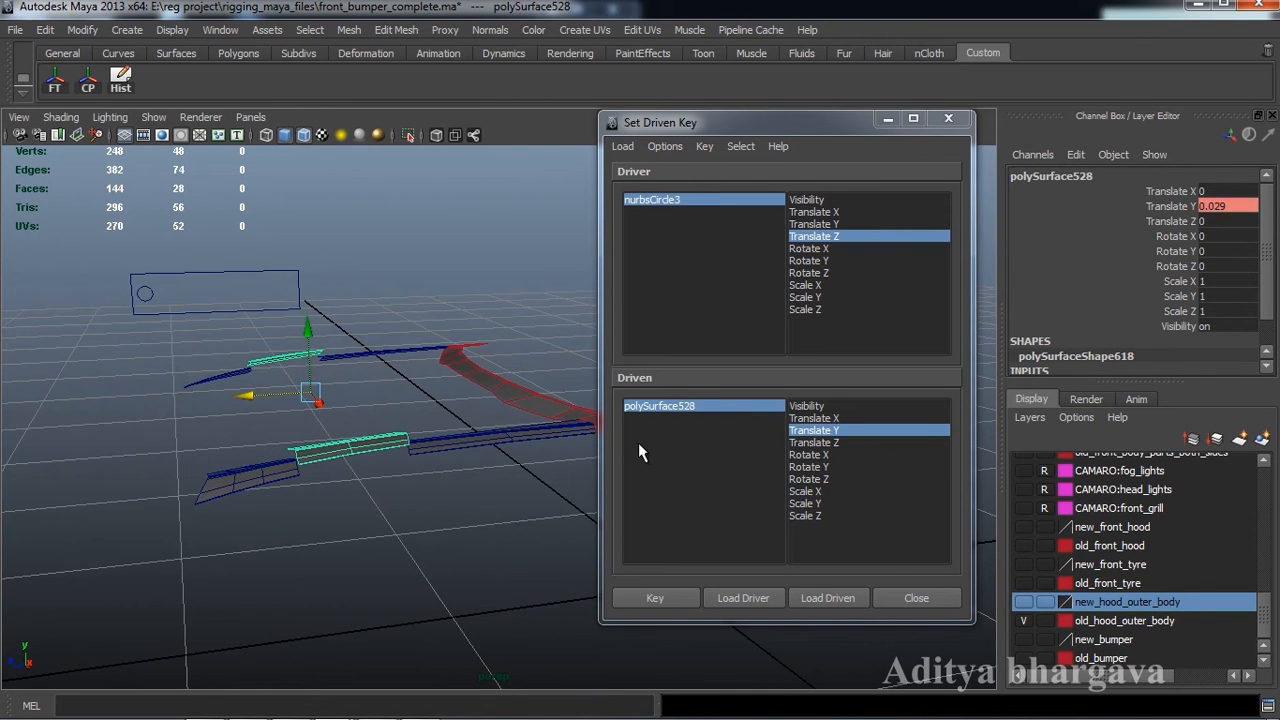
{"action": "left_click_drag", "start_coordinate": [266, 484], "coordinate": [268, 460], "text": "alt"}
{"action": "left_click", "coordinate": [146, 283]}
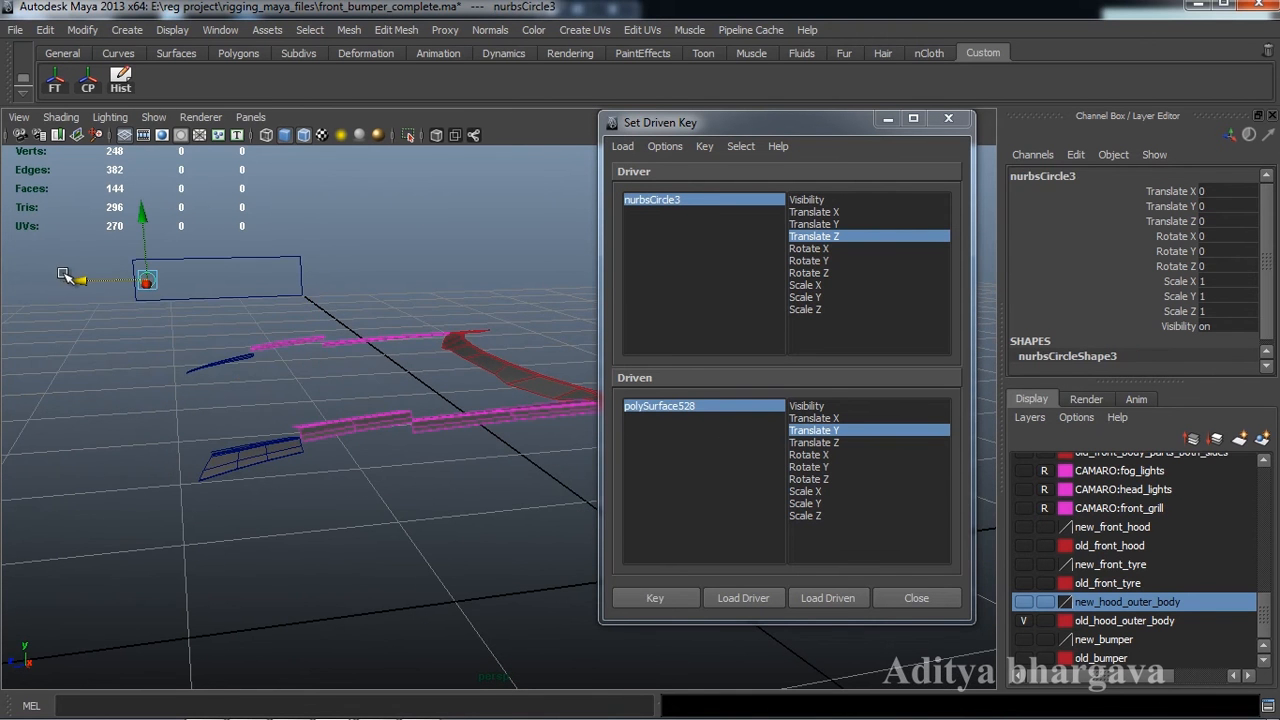
{"action": "left_click", "coordinate": [360, 444]}
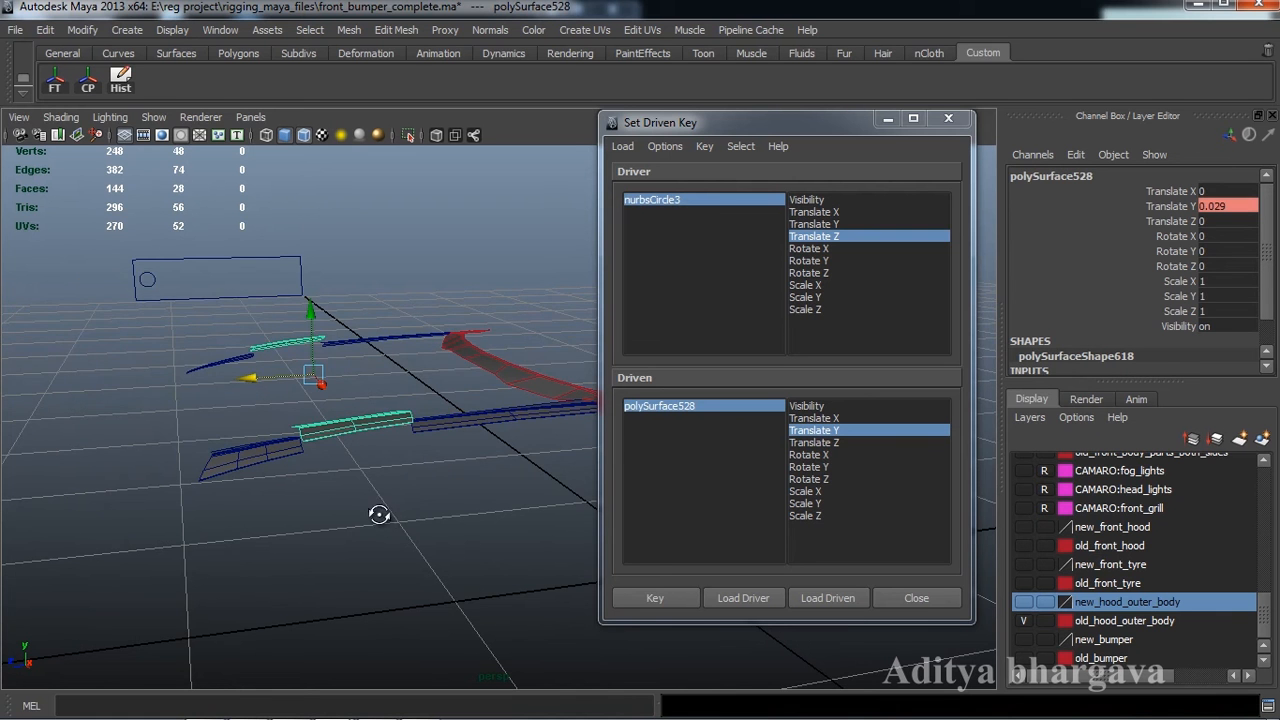
{"action": "left_click_drag", "start_coordinate": [377, 514], "coordinate": [380, 515], "text": "alt"}
{"action": "double_click", "coordinate": [1228, 205]}
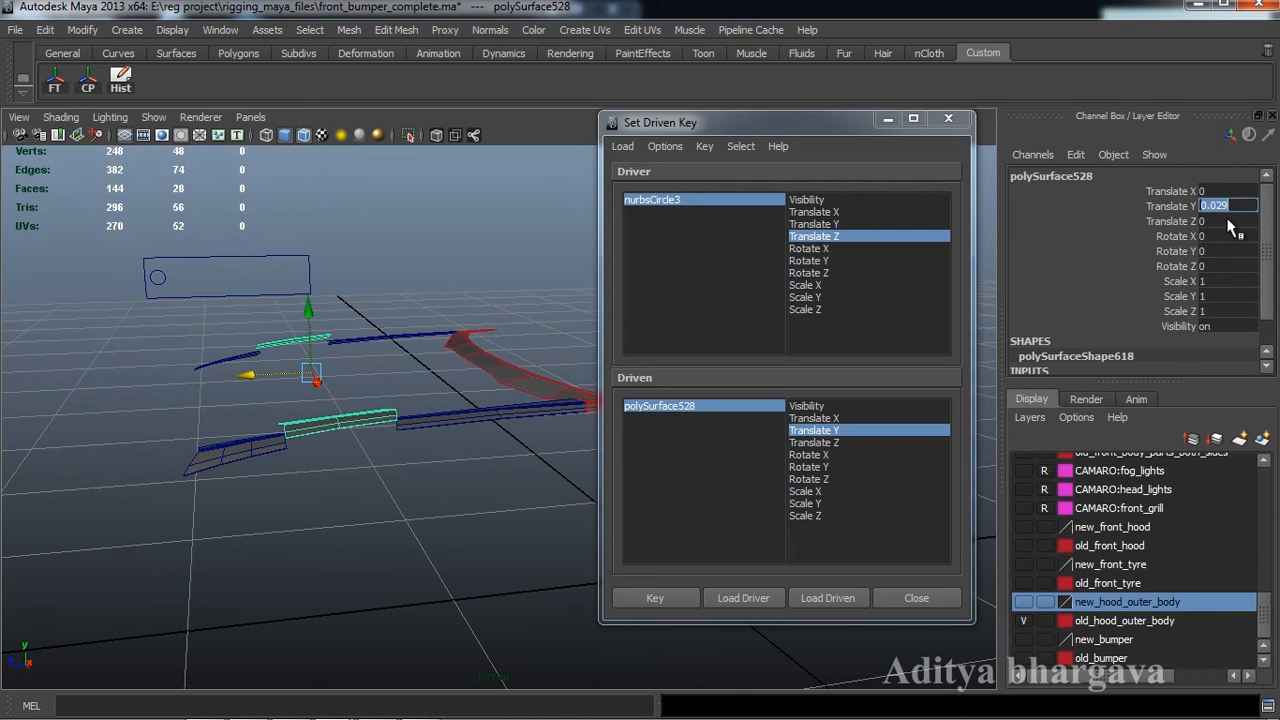
{"action": "key", "text": "Return"}
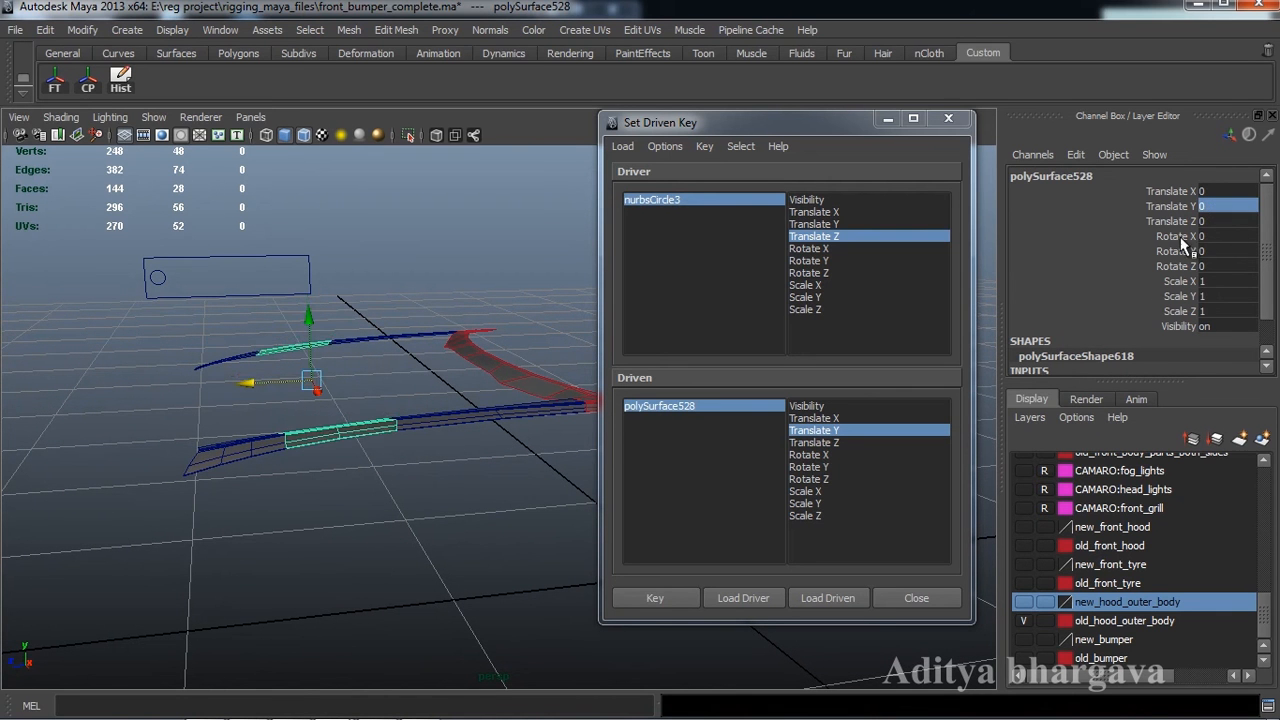
{"action": "left_click", "coordinate": [655, 597]}
Slide the circle to Translate Z about -0.094 to test the lift of the two keyed pairs.
{"action": "mouse_move", "coordinate": [385, 460]}
{"action": "left_mouse_down", "text": "alt"}
{"action": "mouse_move", "coordinate": [412, 454]}
{"action": "mouse_move", "coordinate": [386, 446]}
{"action": "mouse_move", "coordinate": [377, 458]}
{"action": "left_mouse_up", "text": "alt"}
{"action": "left_click", "coordinate": [200, 298]}
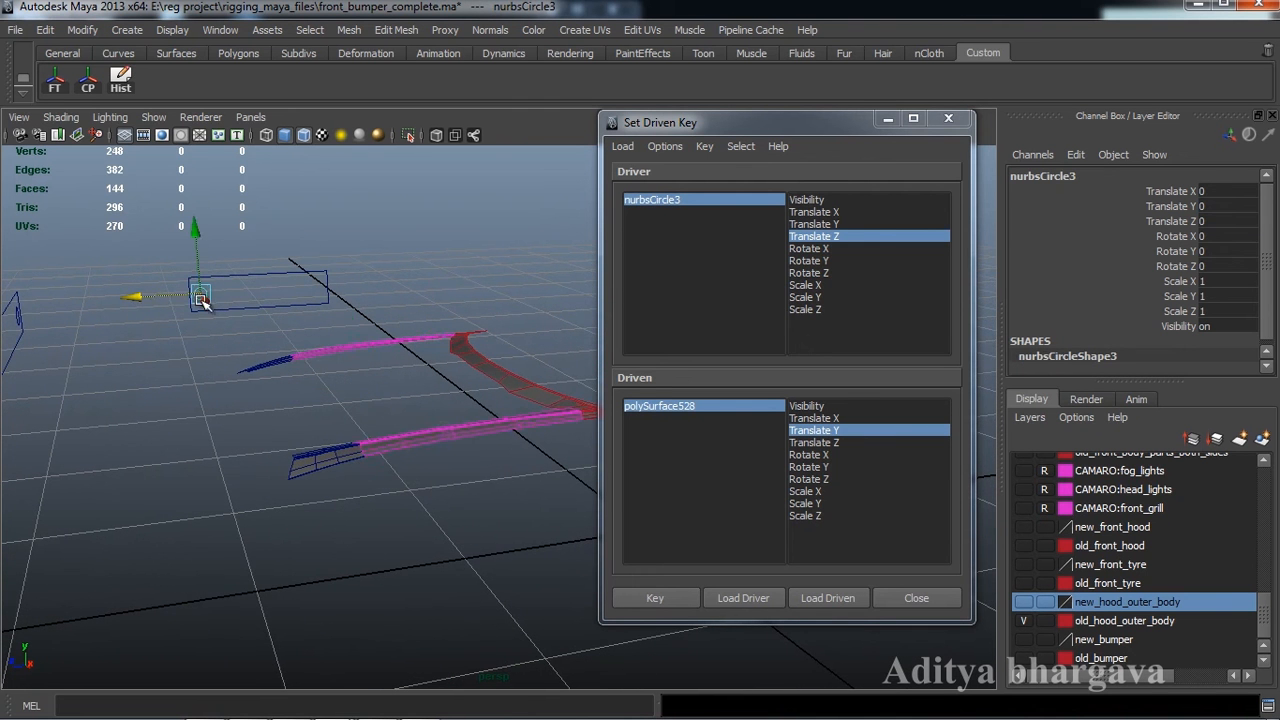
{"action": "mouse_move", "coordinate": [148, 300]}
{"action": "left_mouse_down"}
{"action": "mouse_move", "coordinate": [226, 296]}
{"action": "mouse_move", "coordinate": [132, 300]}
{"action": "mouse_move", "coordinate": [157, 310]}
{"action": "left_mouse_up"}
{"action": "scroll", "coordinate": [340, 375], "scroll_direction": "up", "scroll_amount": 5}
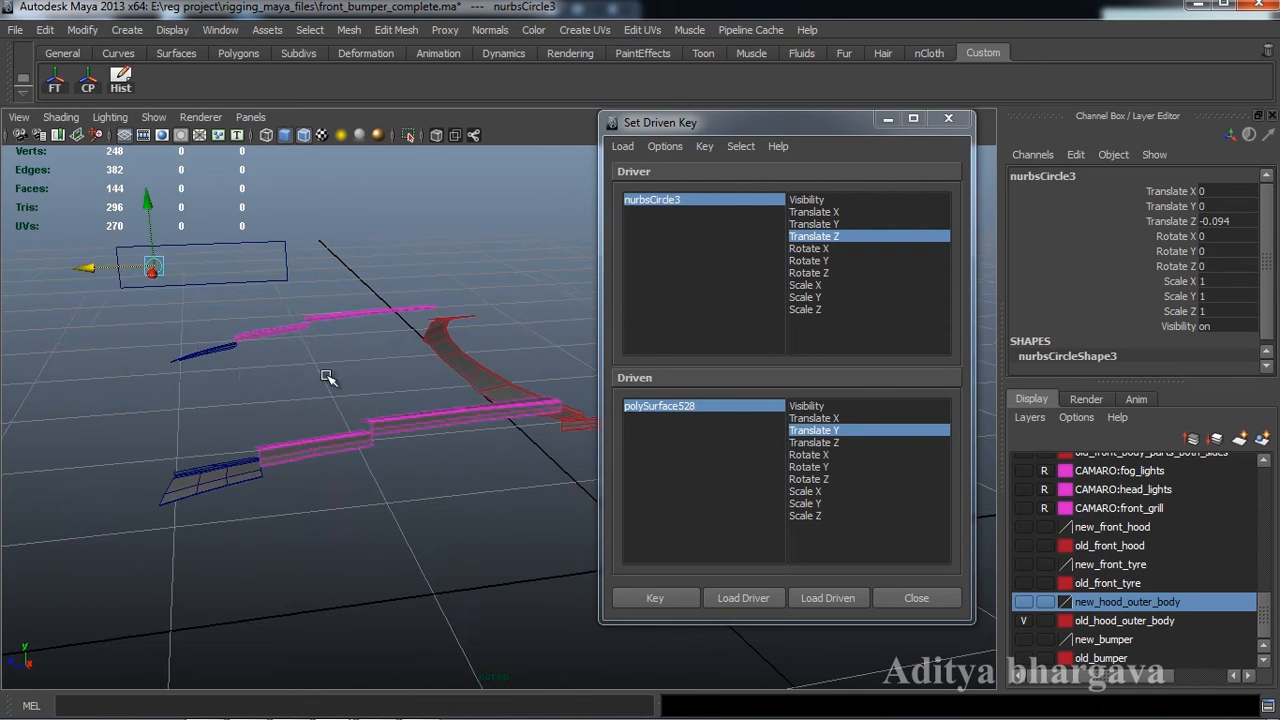
{"action": "left_click_drag", "start_coordinate": [290, 385], "coordinate": [336, 388], "text": "alt"}
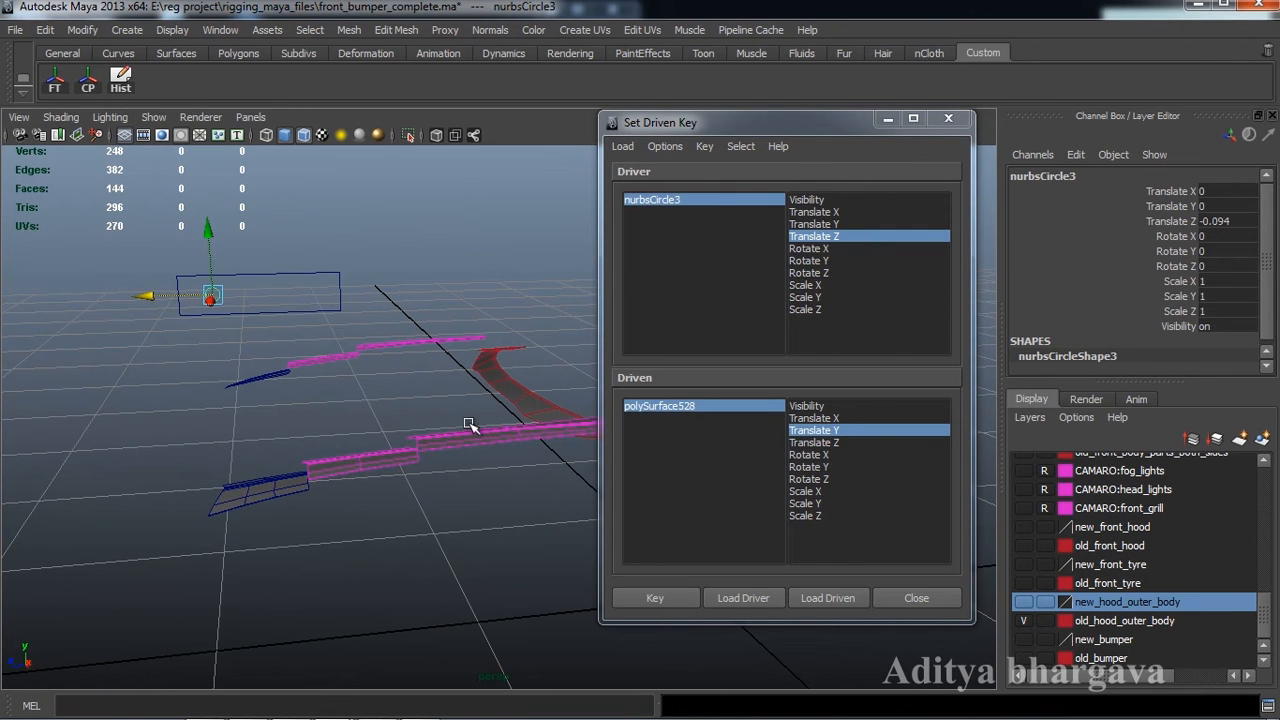
Load the raised pair nearest the cross strip as the driven object and clear the selection.
{"action": "left_click_drag", "start_coordinate": [470, 425], "coordinate": [470, 497]}
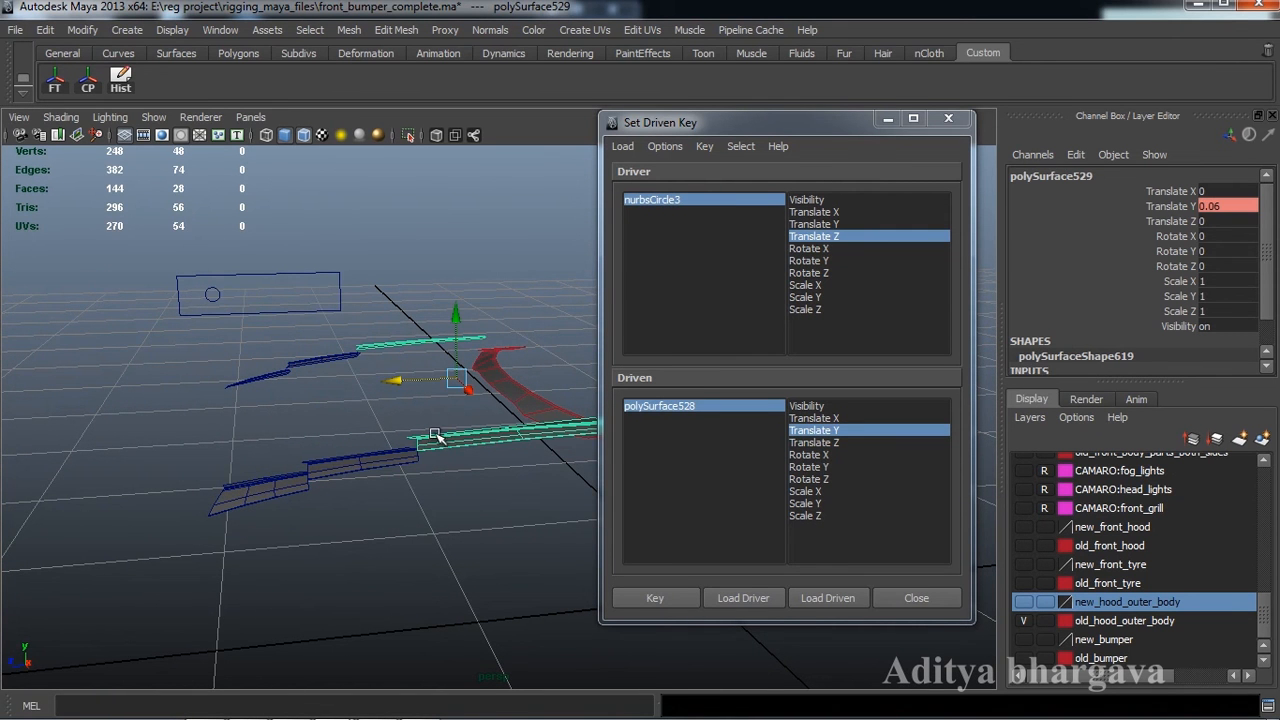
{"action": "left_click", "coordinate": [827, 598]}
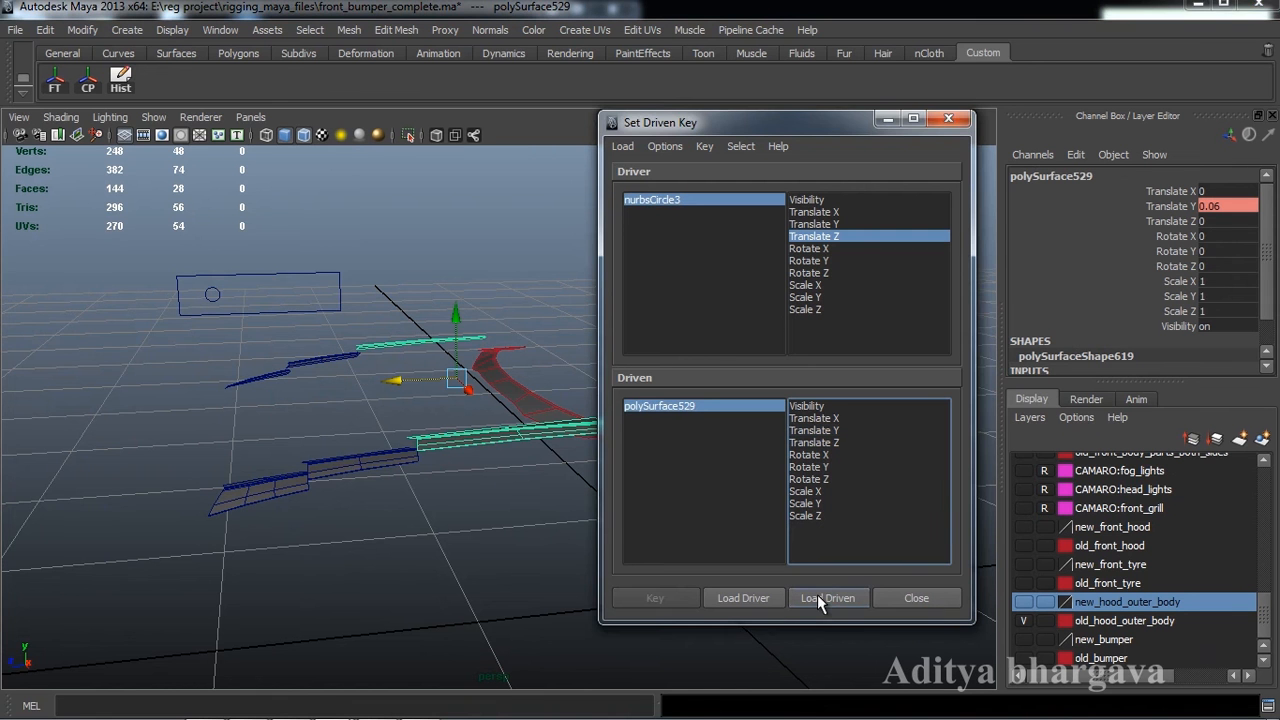
{"action": "left_click_drag", "start_coordinate": [489, 435], "coordinate": [185, 295], "text": "alt"}
{"action": "left_click", "coordinate": [161, 285]}
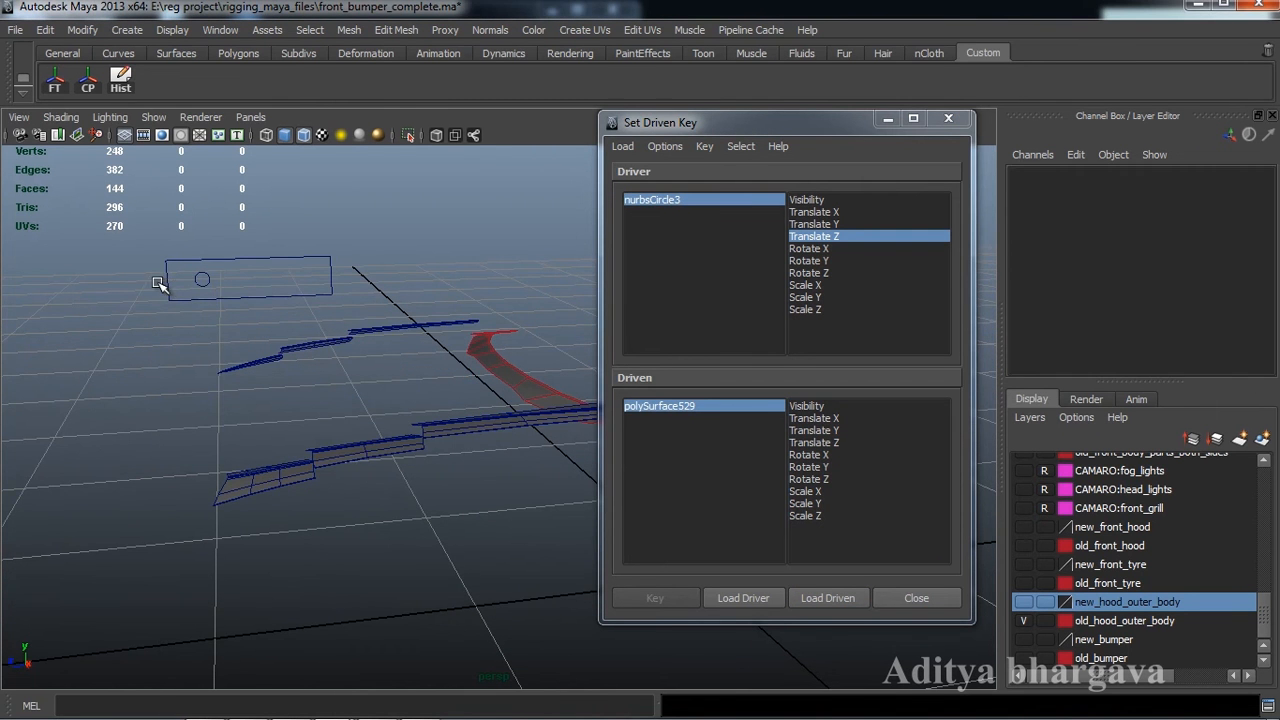
Load the middle side rail pair as driven in place of the pair nearest the cross strip.
{"action": "left_click_drag", "start_coordinate": [204, 282], "coordinate": [421, 511]}
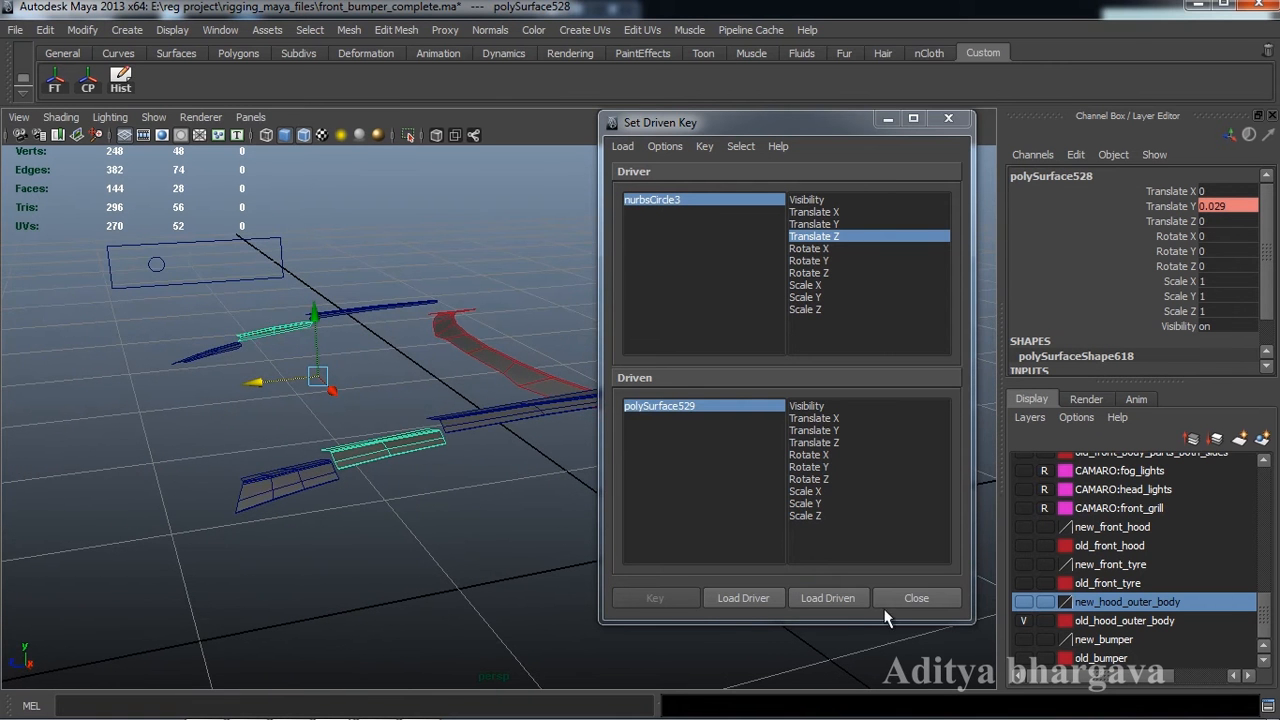
{"action": "left_click", "coordinate": [830, 597]}
{"action": "mouse_move", "coordinate": [345, 458]}
{"action": "left_mouse_down", "text": "alt"}
{"action": "mouse_move", "coordinate": [360, 474]}
{"action": "mouse_move", "coordinate": [343, 486]}
{"action": "mouse_move", "coordinate": [344, 462]}
{"action": "mouse_move", "coordinate": [352, 478]}
{"action": "left_mouse_up", "text": "alt"}
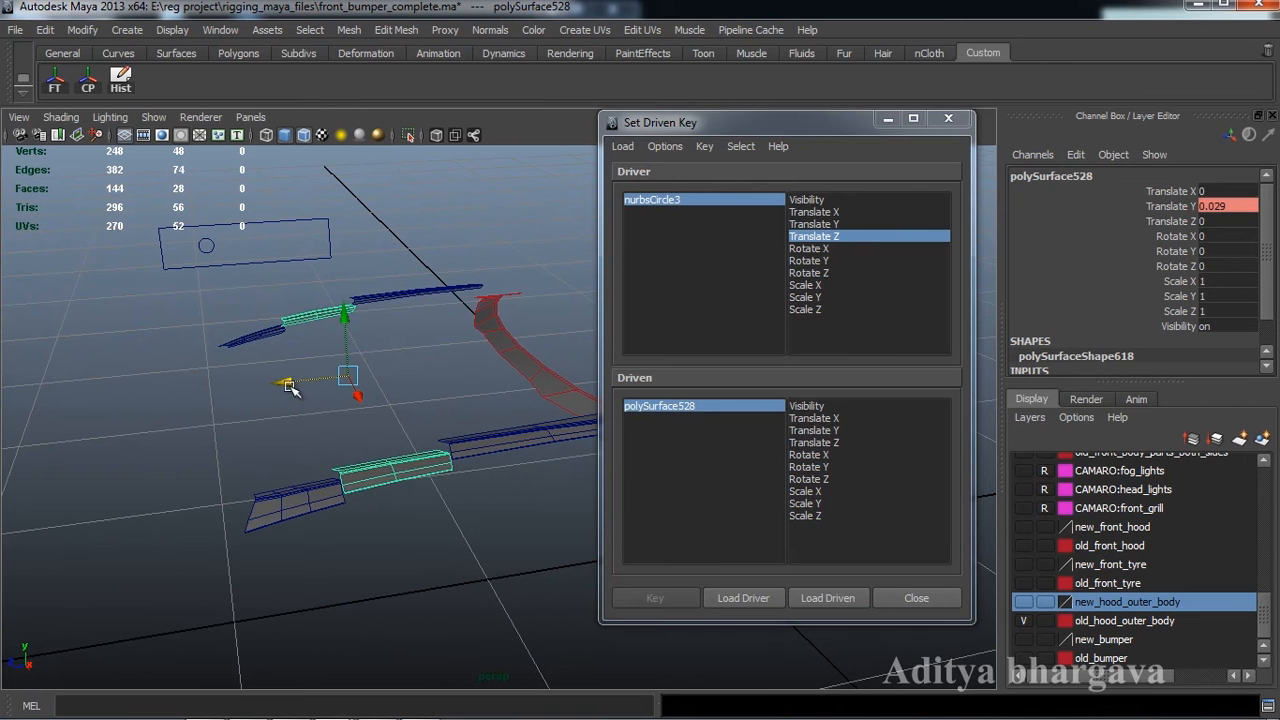
{"action": "mouse_move", "coordinate": [288, 385]}
{"action": "left_mouse_down"}
{"action": "mouse_move", "coordinate": [302, 378]}
{"action": "mouse_move", "coordinate": [290, 382]}
{"action": "mouse_move", "coordinate": [303, 390]}
{"action": "left_mouse_up"}
{"action": "key", "text": "ctrl+z"}
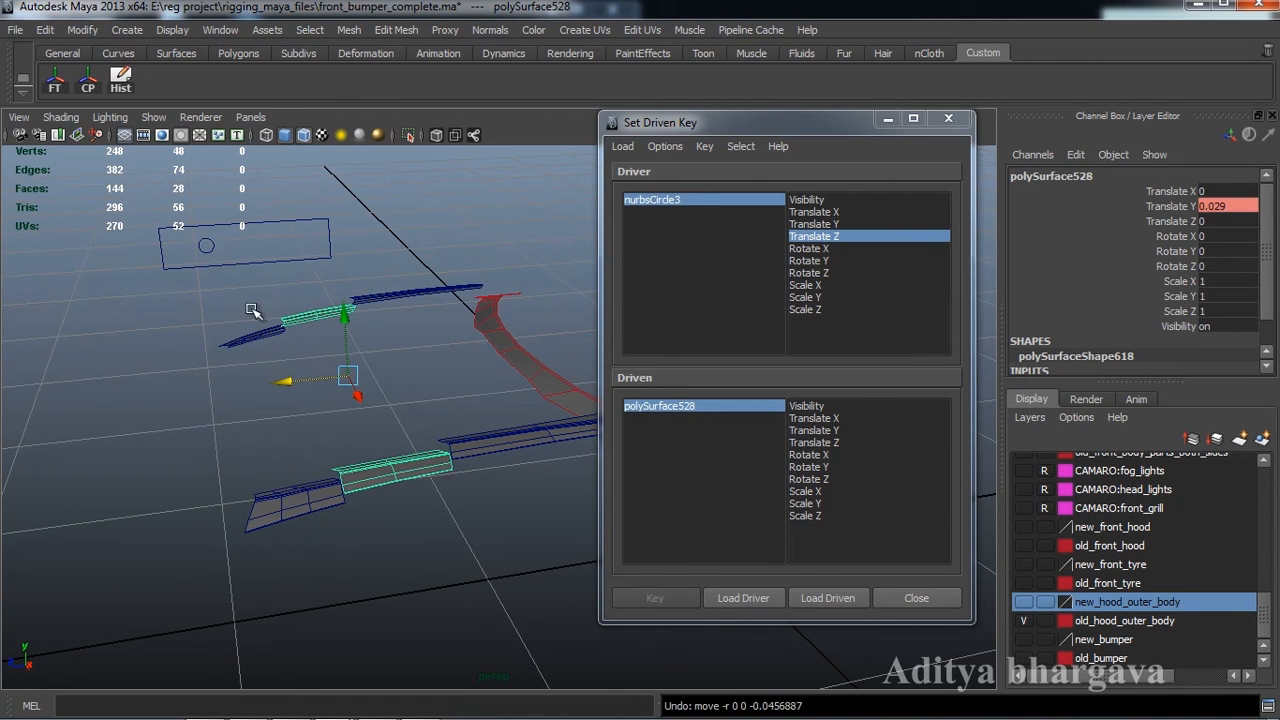
{"action": "left_click_drag", "start_coordinate": [380, 400], "coordinate": [373, 427], "text": "alt"}
{"action": "scroll", "coordinate": [373, 427], "scroll_direction": "down", "scroll_amount": 4}
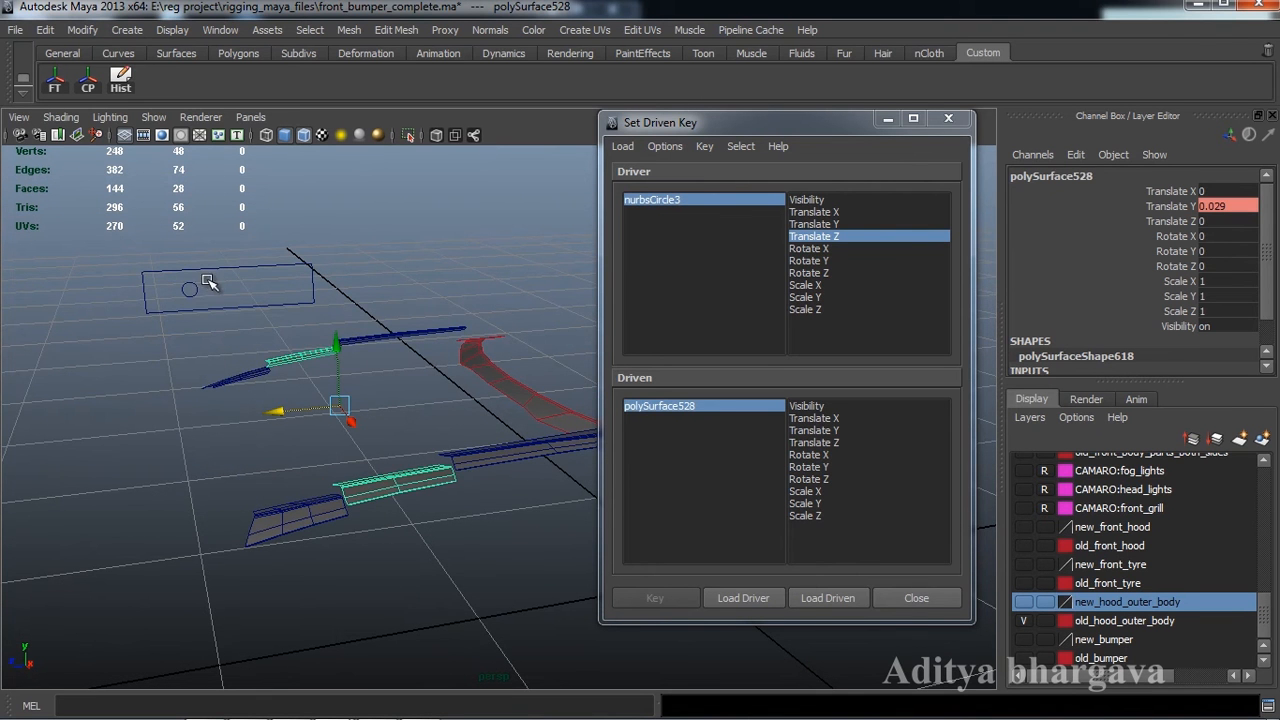
{"action": "left_click", "coordinate": [189, 289]}
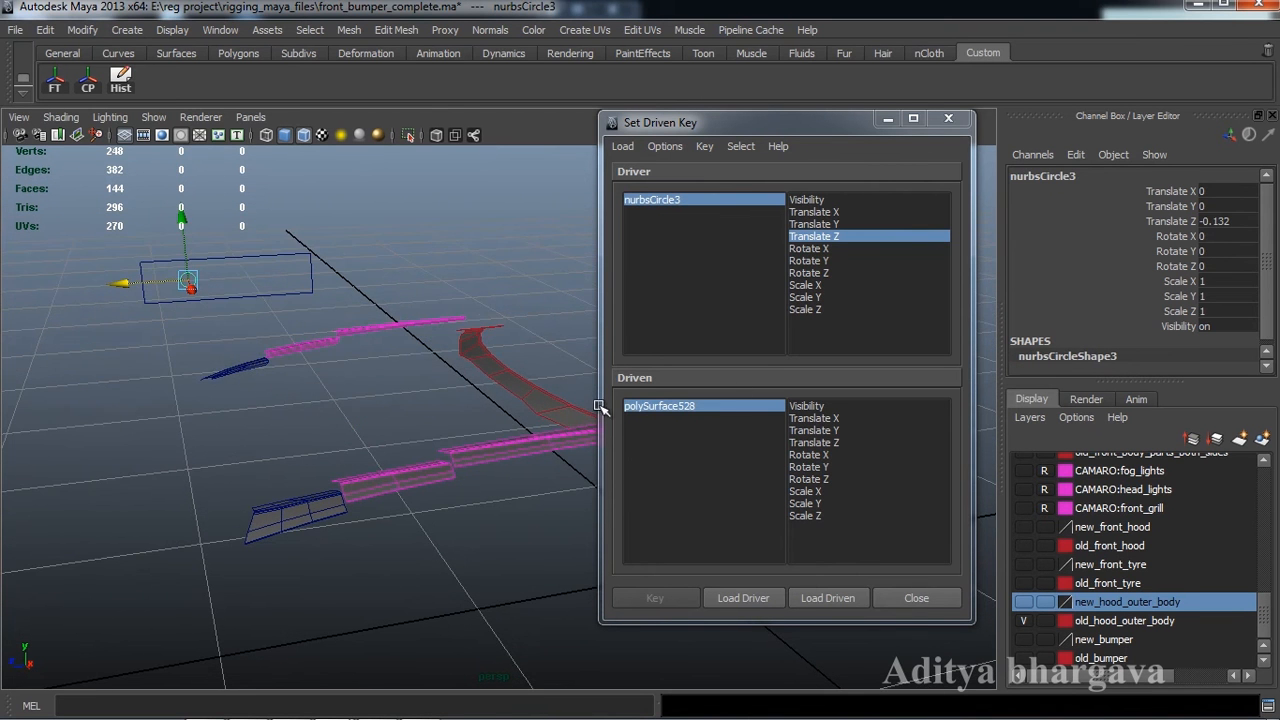
{"action": "left_click", "coordinate": [390, 470]}
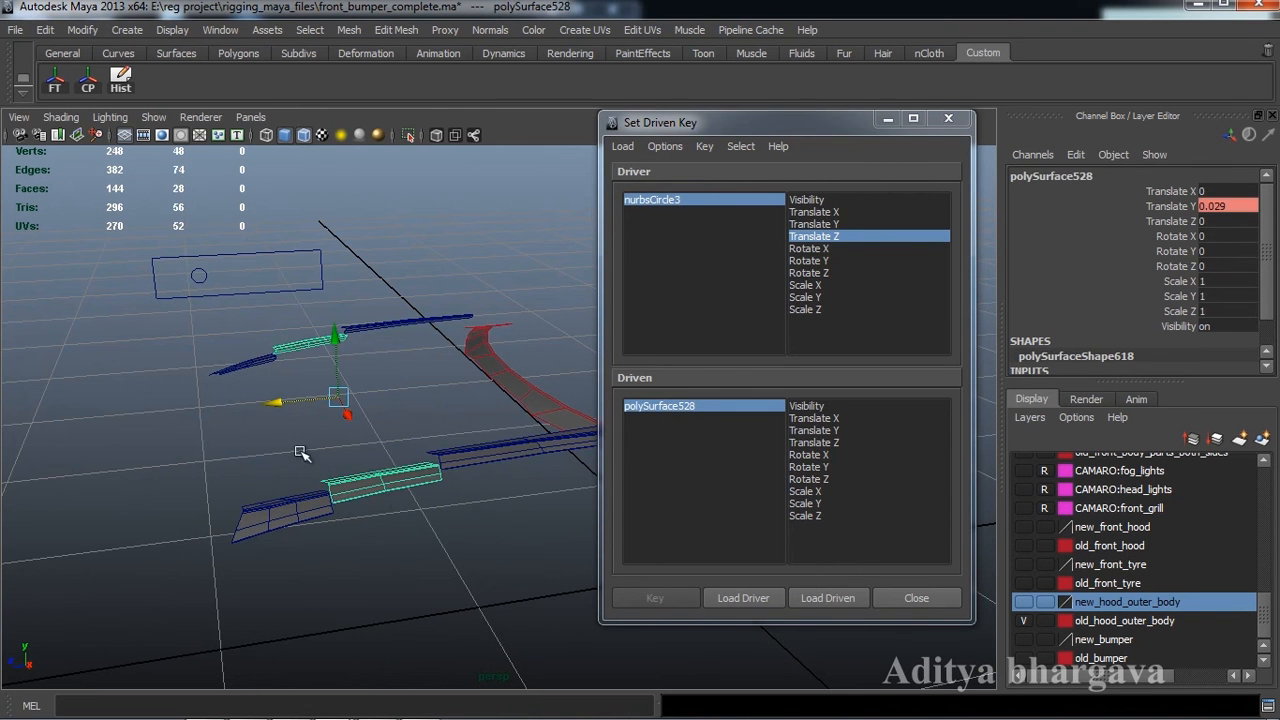
{"action": "left_click_drag", "start_coordinate": [276, 404], "coordinate": [300, 410]}
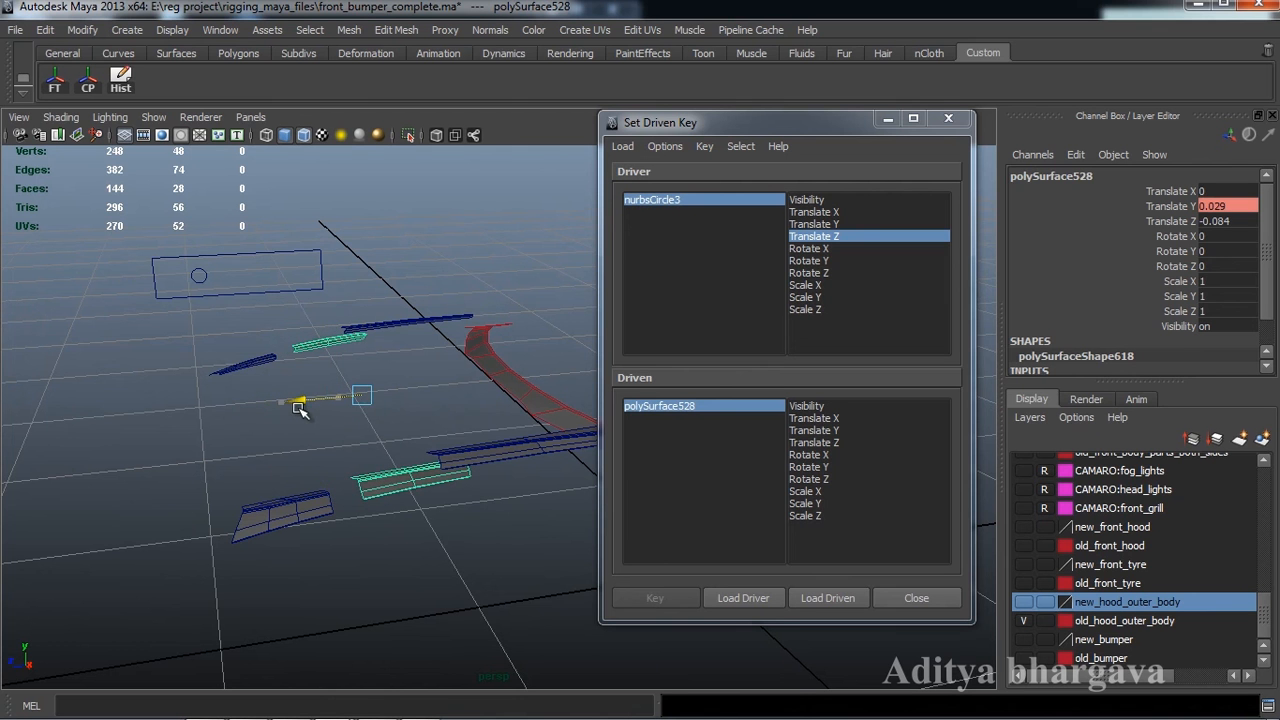
{"action": "key", "text": "ctrl+z"}
{"action": "middle_click_drag", "start_coordinate": [411, 480], "coordinate": [405, 478], "text": "alt"}
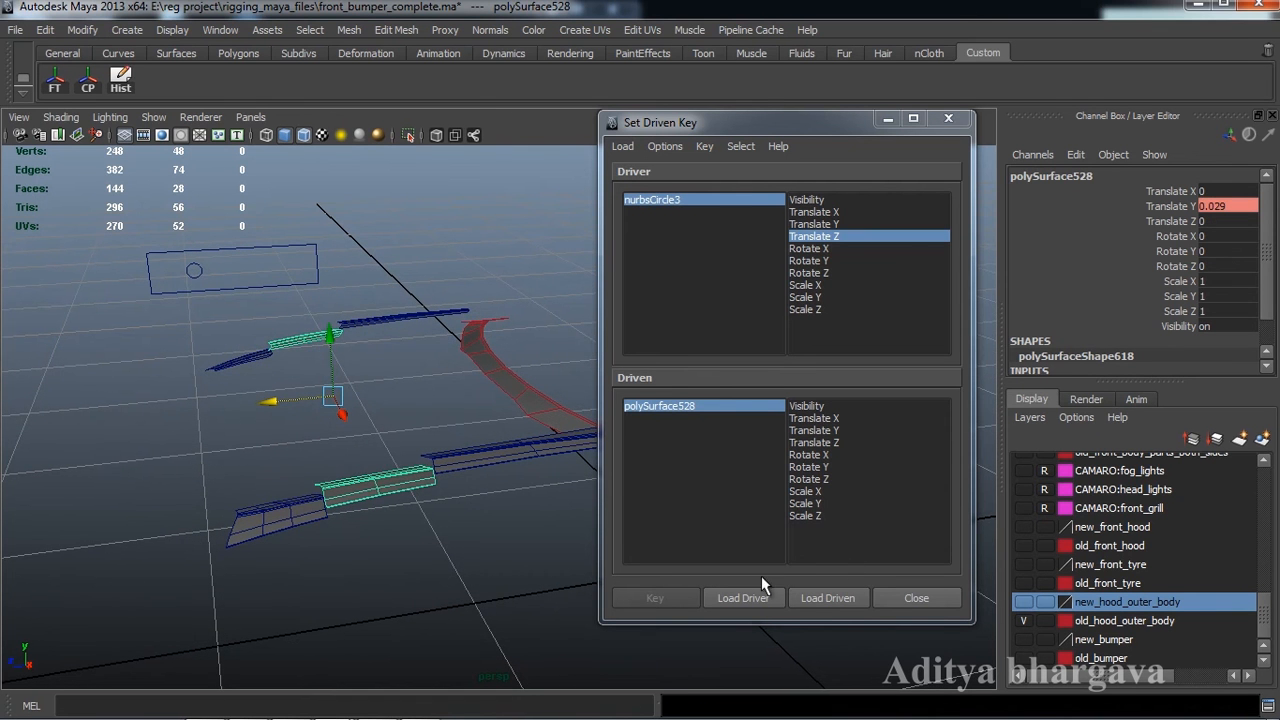
Key the middle side rail pair's Translate Z at 0 against the circle's current Translate Z.
{"action": "left_click", "coordinate": [832, 442]}
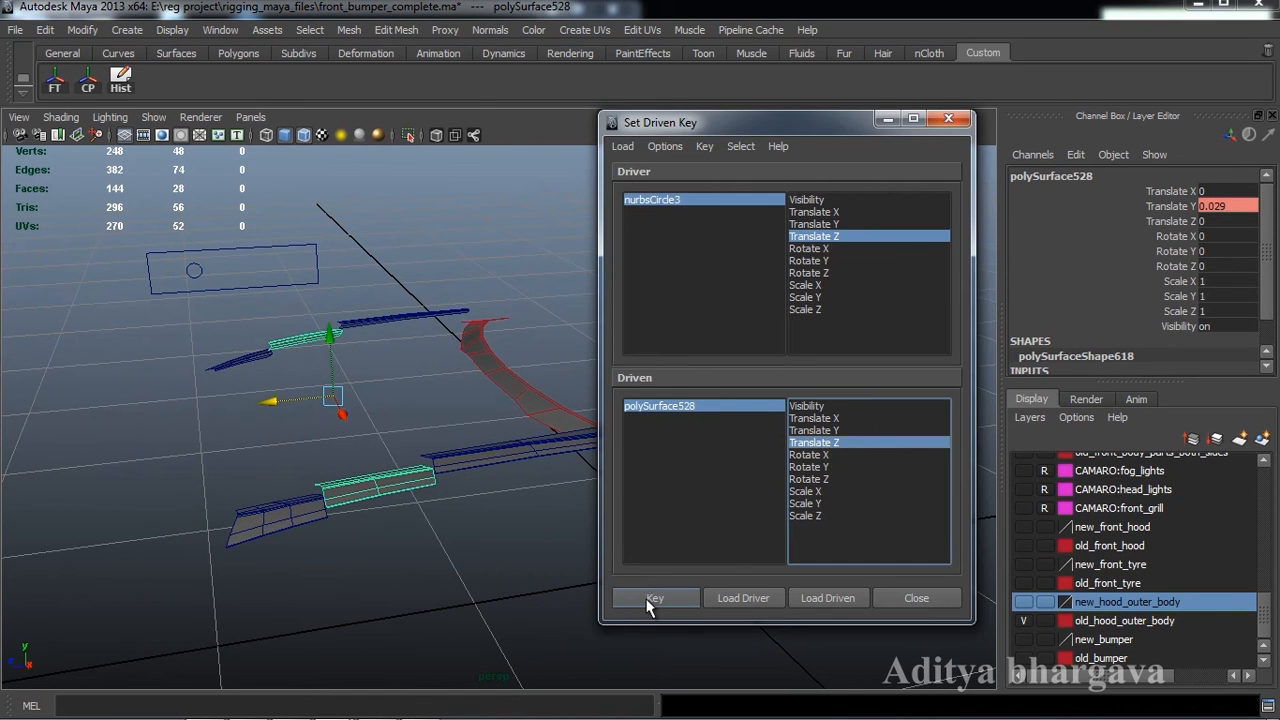
{"action": "left_click", "coordinate": [652, 598]}
{"action": "left_click_drag", "start_coordinate": [371, 471], "coordinate": [238, 303], "text": "alt"}
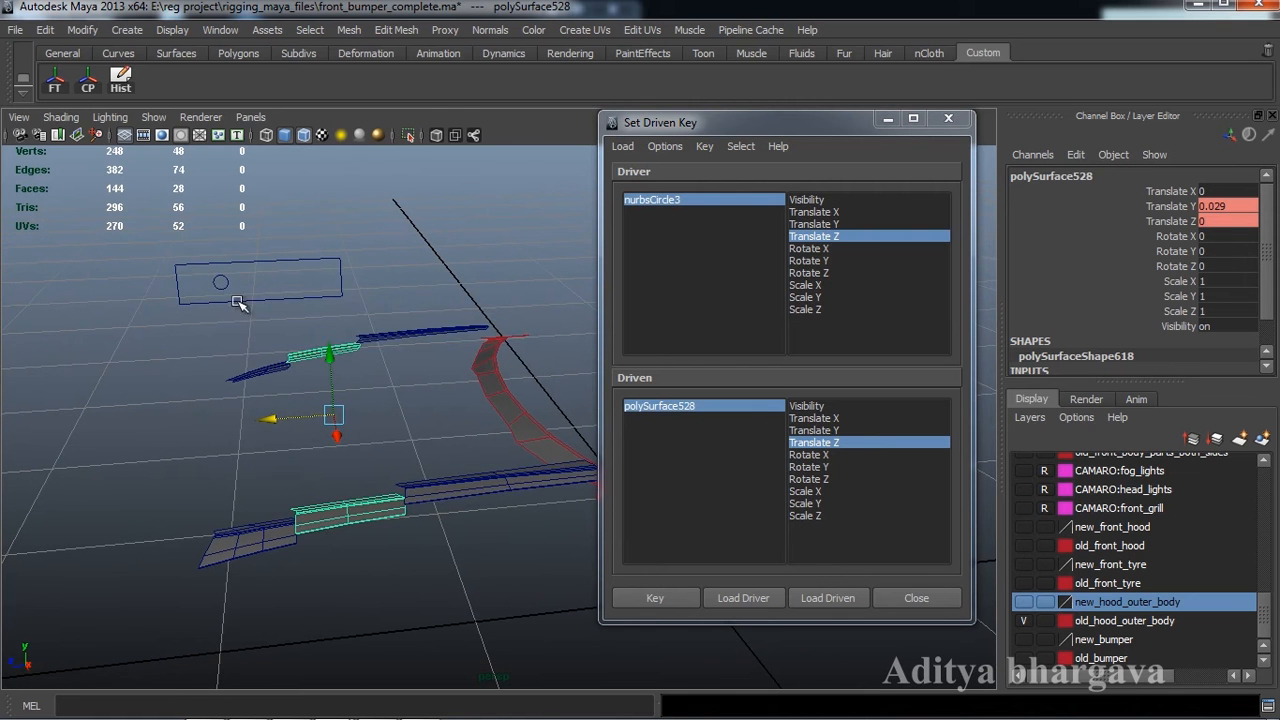
{"action": "left_click", "coordinate": [226, 285]}
{"action": "left_click_drag", "start_coordinate": [163, 286], "coordinate": [180, 283]}
{"action": "left_click_drag", "start_coordinate": [208, 350], "coordinate": [333, 523], "text": "alt"}
{"action": "left_click", "coordinate": [358, 518]}
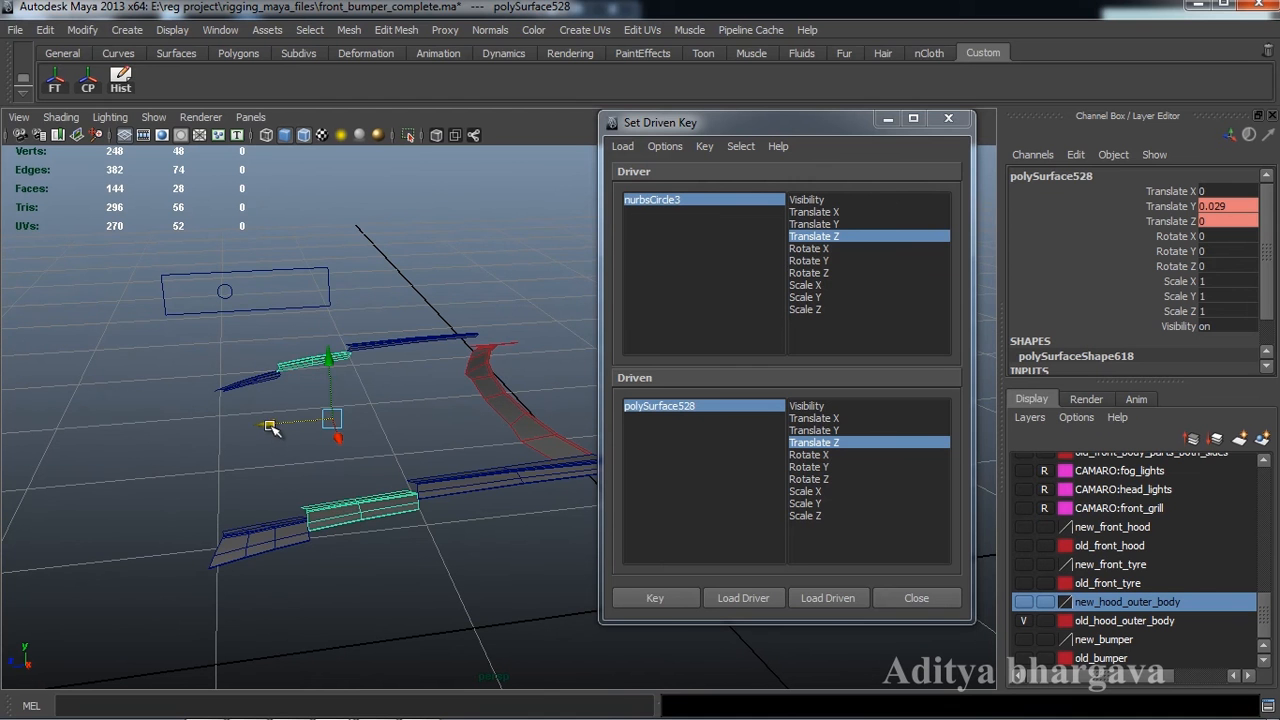
{"action": "left_click_drag", "start_coordinate": [270, 427], "coordinate": [357, 456]}
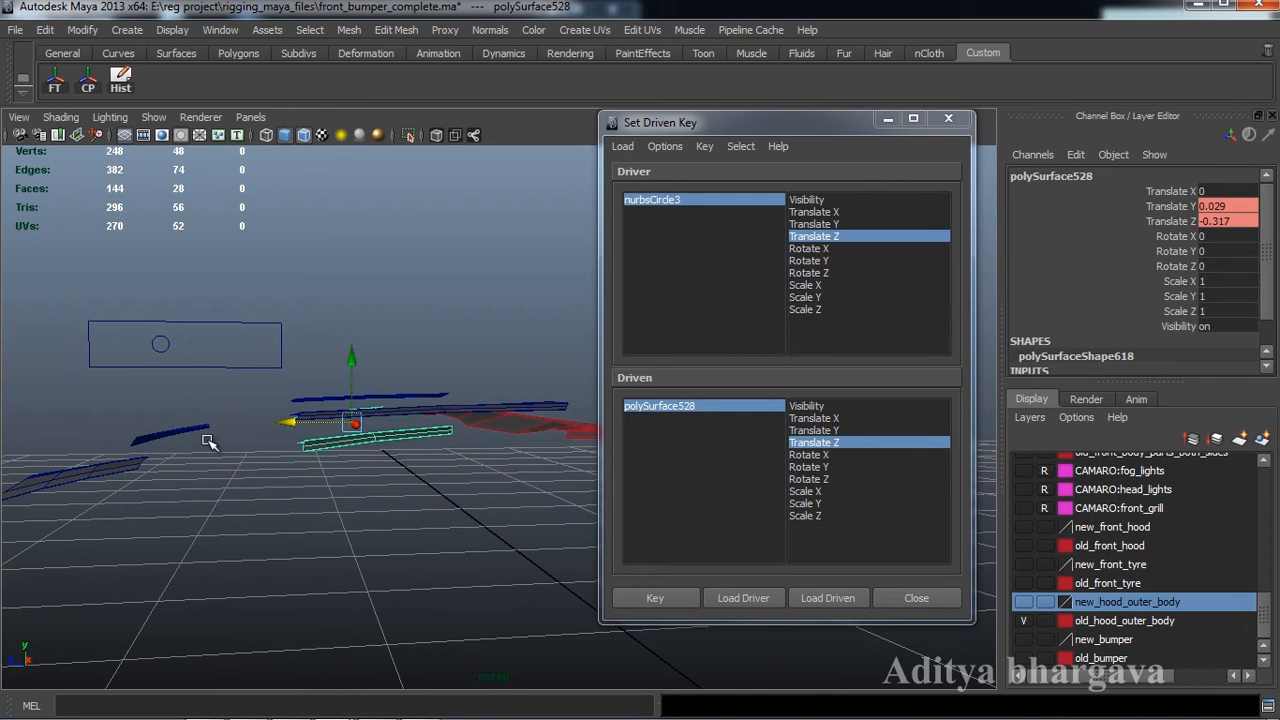
{"action": "left_click", "coordinate": [140, 448]}
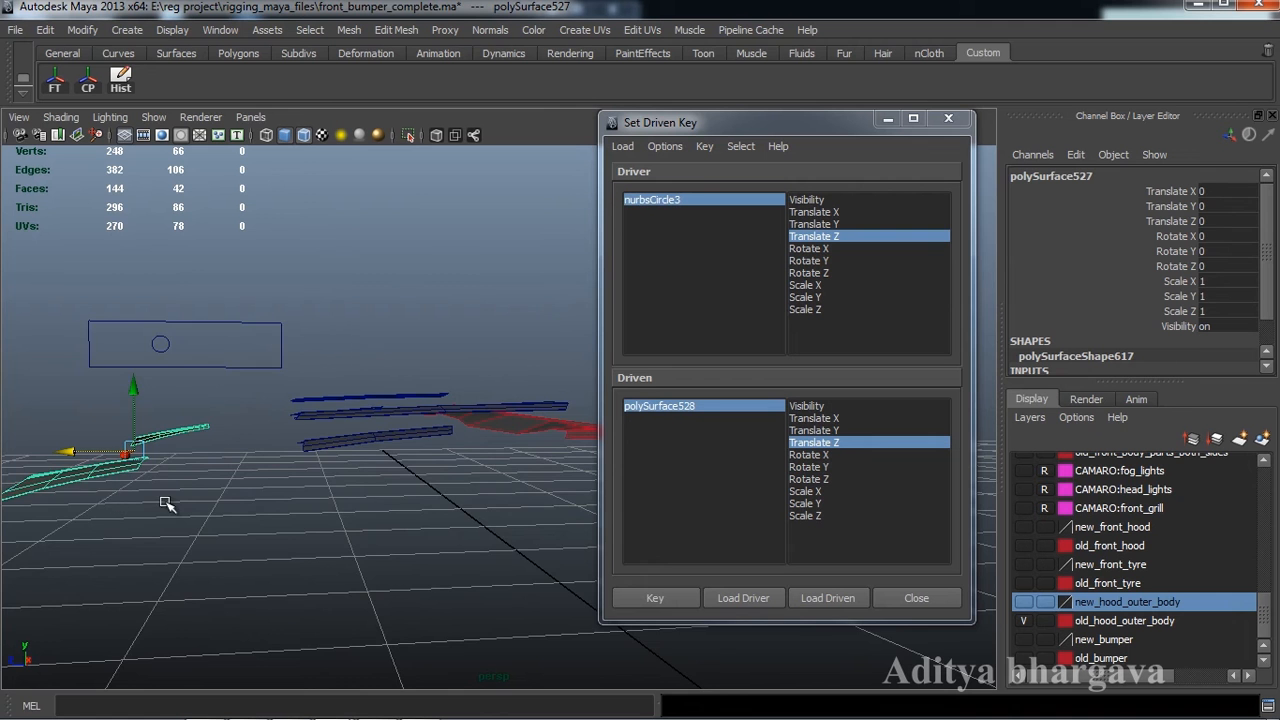
{"action": "left_click_drag", "start_coordinate": [244, 506], "coordinate": [337, 488], "text": "alt"}
{"action": "key", "text": "ctrl+z"}
{"action": "key", "text": "ctrl+z"}
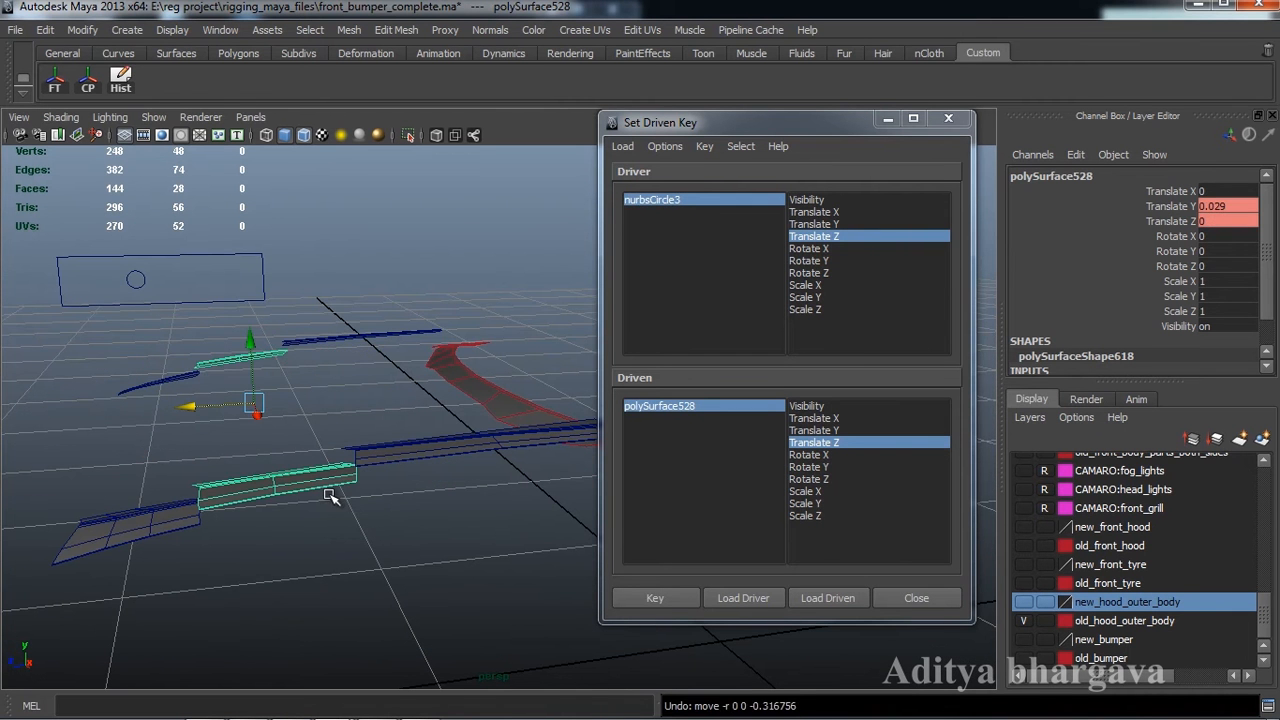
{"action": "key", "text": "ctrl+z"}
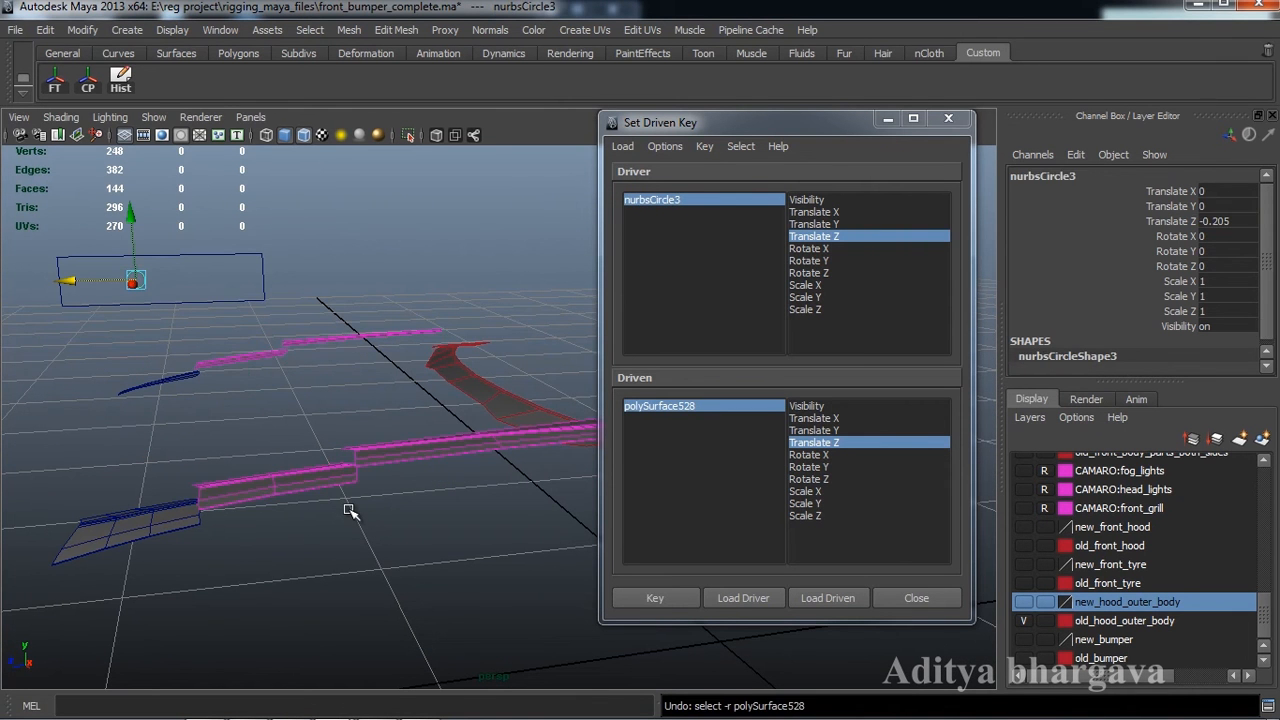
{"action": "left_click_drag", "start_coordinate": [348, 503], "coordinate": [362, 455], "text": "alt"}
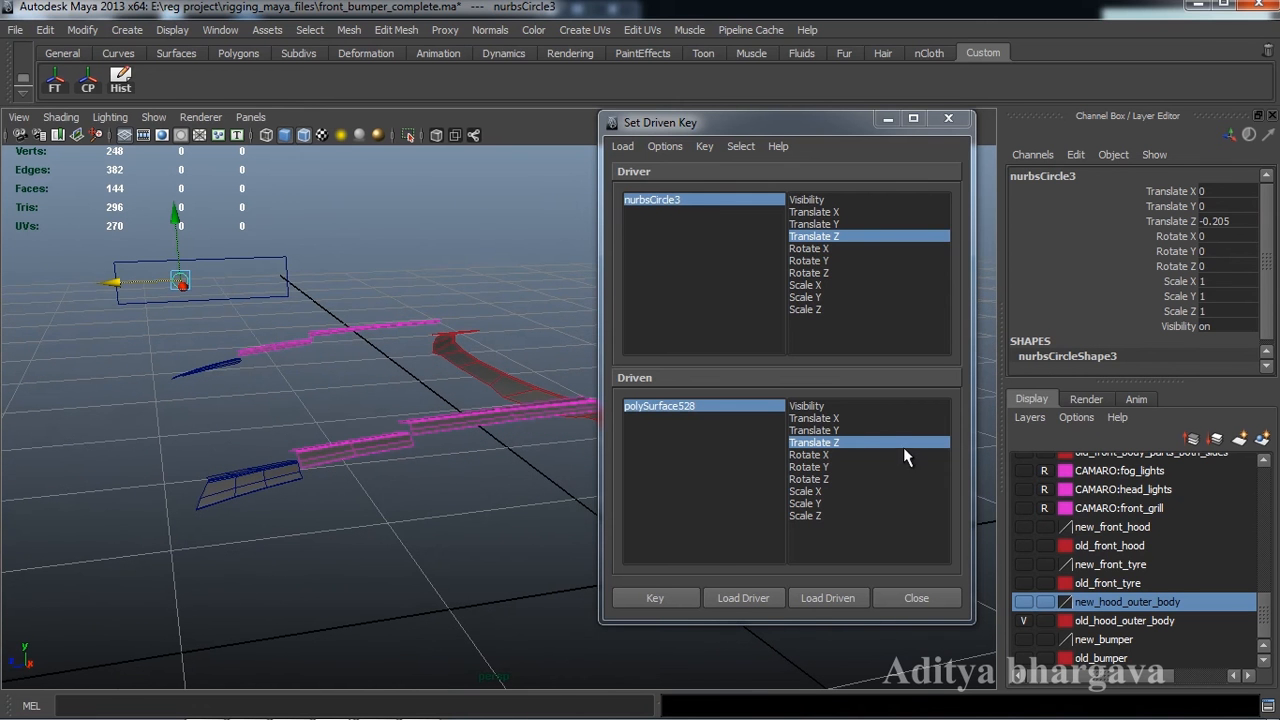
Return the circle to Translate Z -0.132 and key the middle pair's Translate Y and Translate Z there.
{"action": "left_click", "coordinate": [833, 431], "text": "ctrl"}
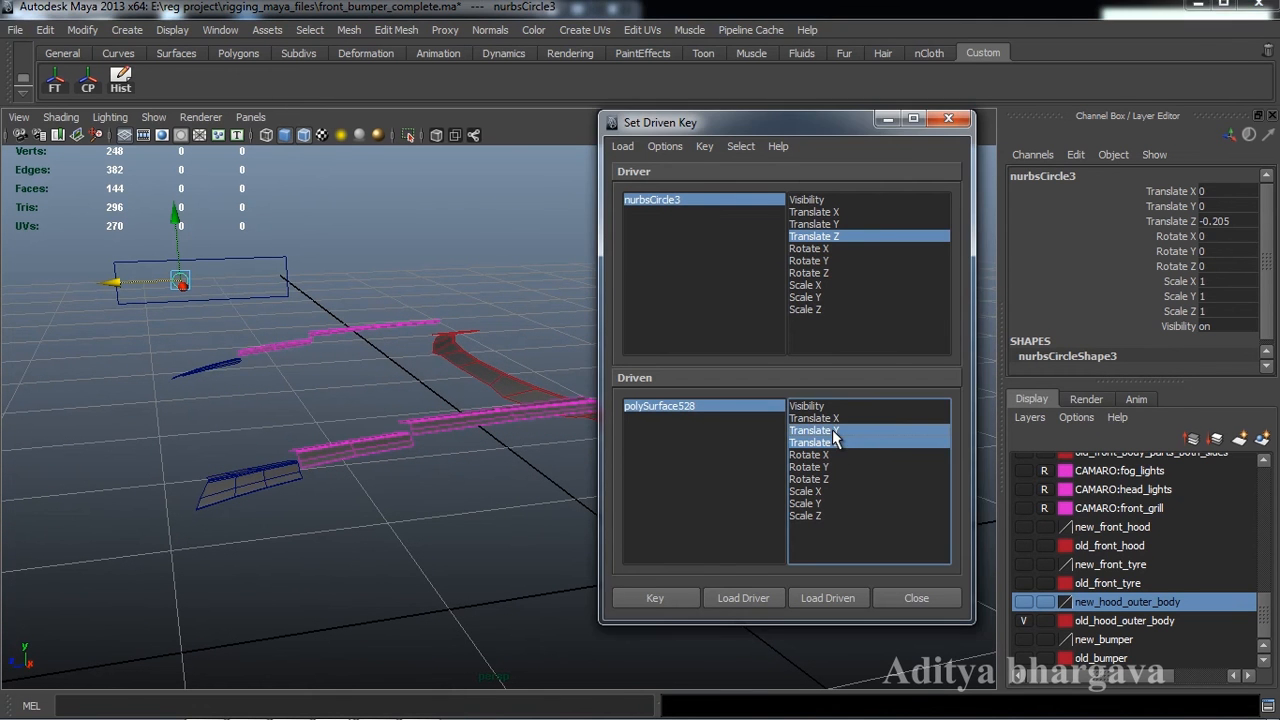
{"action": "left_click", "coordinate": [655, 598]}
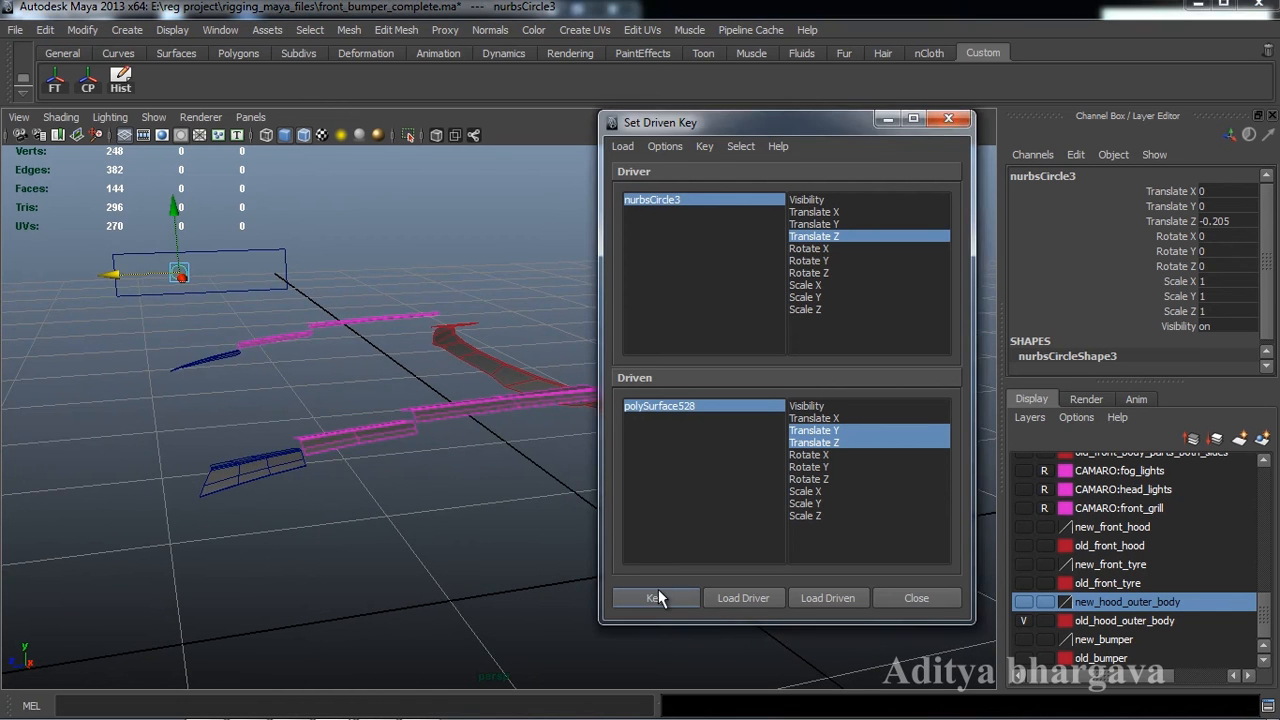
{"action": "left_click_drag", "start_coordinate": [469, 544], "coordinate": [340, 441], "text": "alt"}
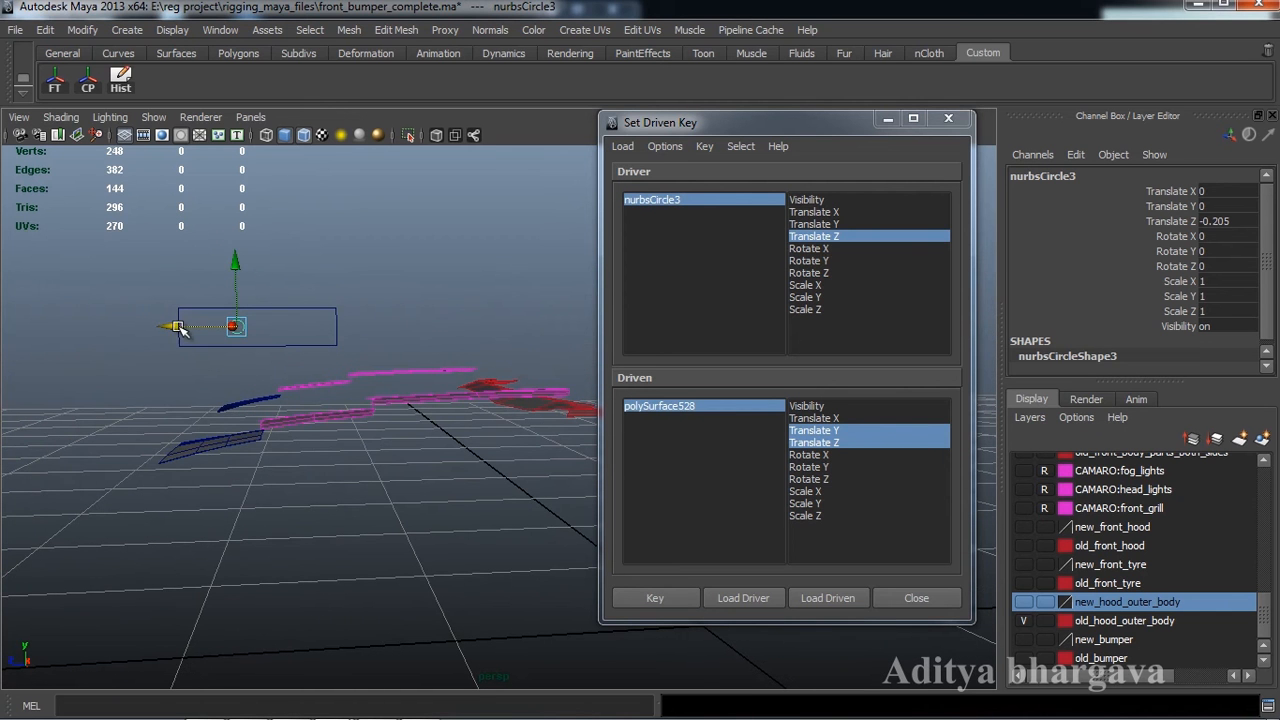
{"action": "left_click_drag", "start_coordinate": [172, 328], "coordinate": [147, 330]}
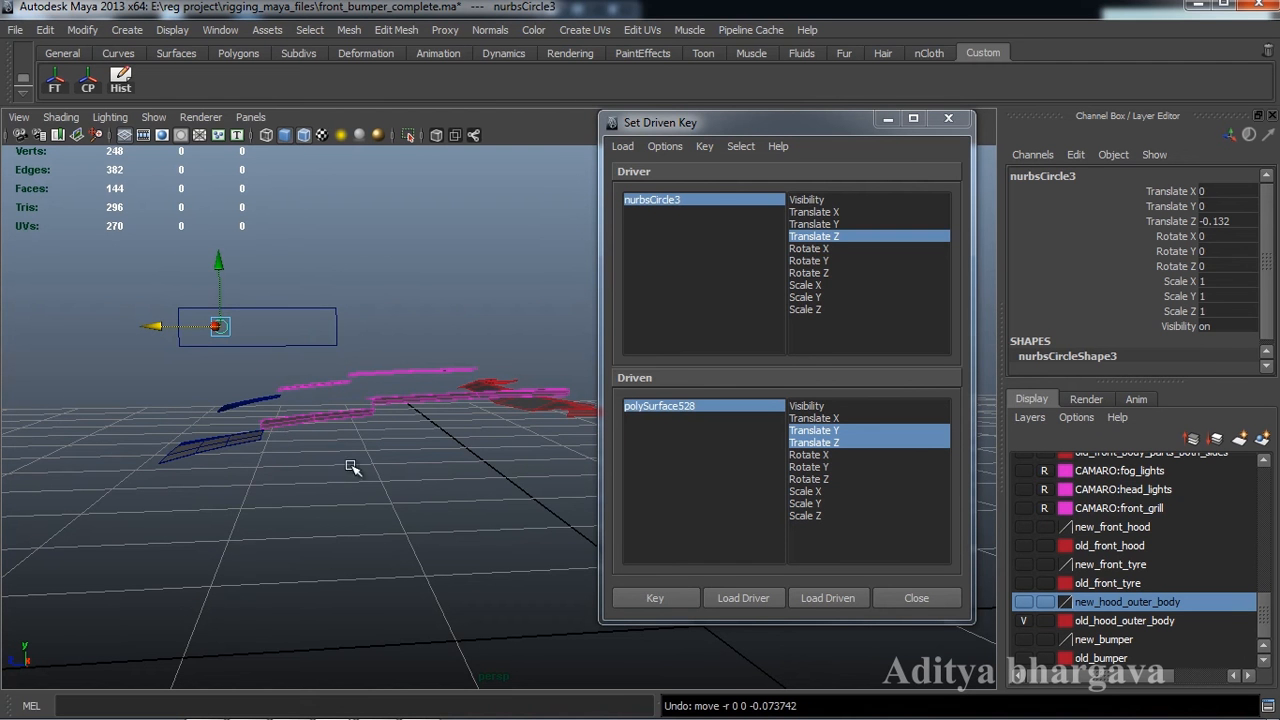
{"action": "left_click_drag", "start_coordinate": [351, 466], "coordinate": [432, 486], "text": "alt"}
{"action": "left_click", "coordinate": [655, 598]}
Slide the circle to Translate Z about -0.243.
{"action": "left_click", "coordinate": [395, 459]}
{"action": "left_click", "coordinate": [220, 277]}
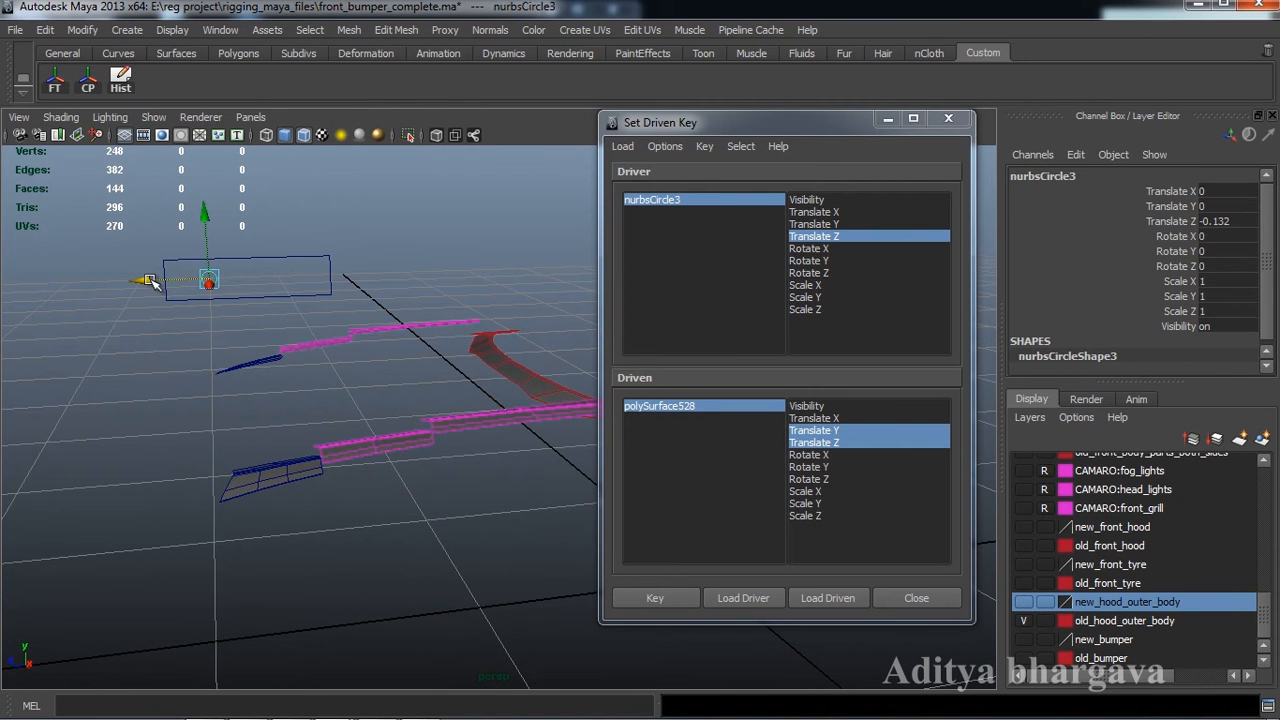
{"action": "left_click_drag", "start_coordinate": [150, 281], "coordinate": [177, 281]}
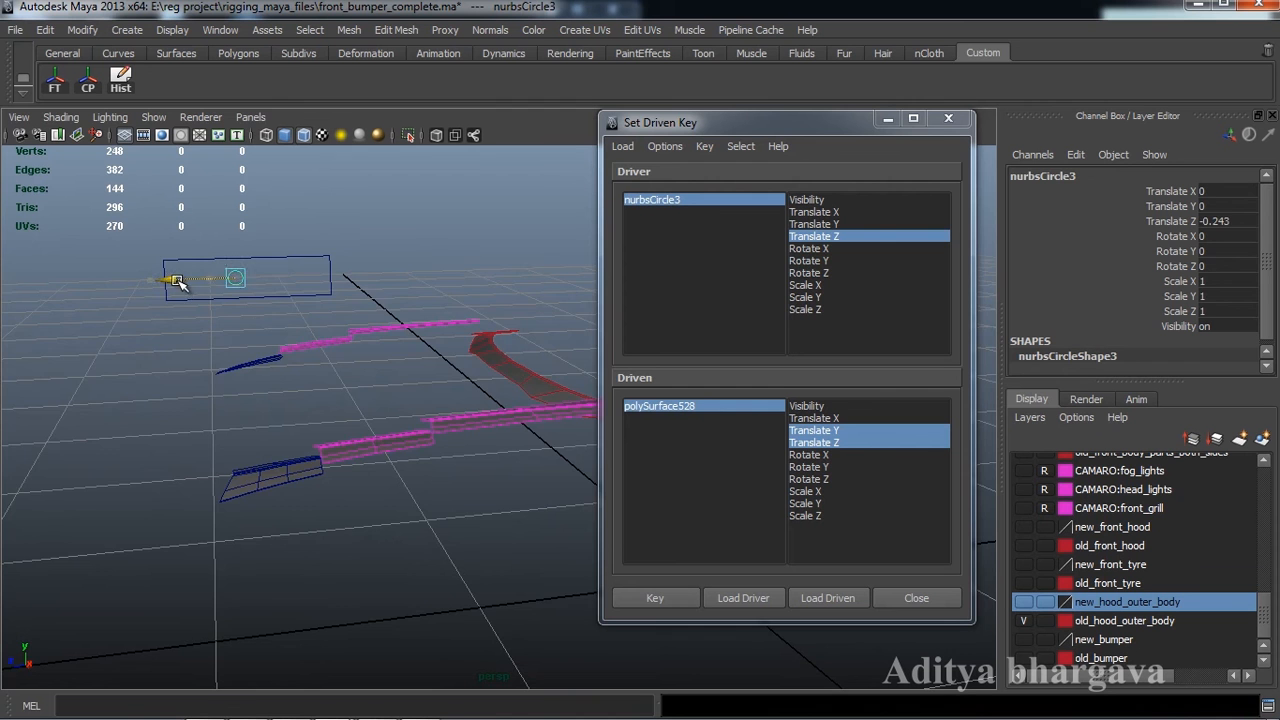
Move the middle pair to Translate Y about 0.053 and Translate Z about -0.355 under the raised pair, and key both channels.
{"action": "left_click_drag", "start_coordinate": [330, 396], "coordinate": [389, 389], "text": "alt"}
{"action": "left_click", "coordinate": [352, 443]}
{"action": "left_click_drag", "start_coordinate": [431, 327], "coordinate": [448, 464]}
{"action": "left_click", "coordinate": [659, 596]}
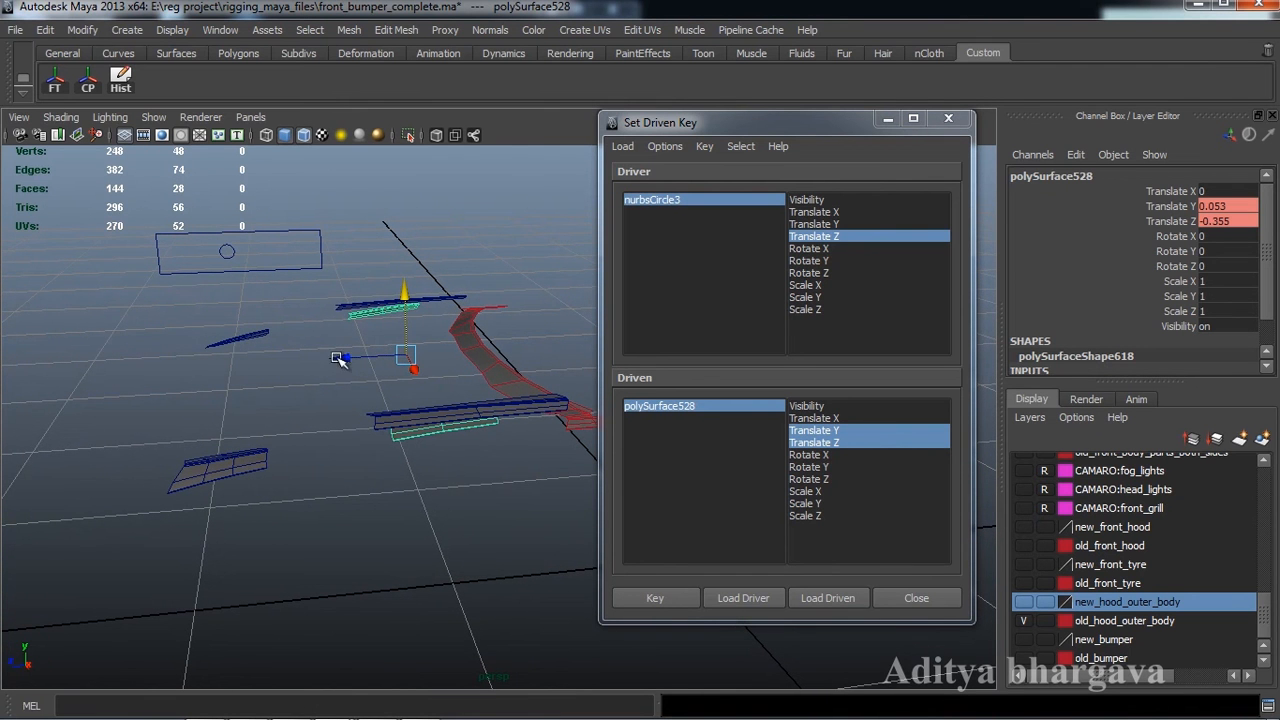
Slide the circle back to Translate Z about -0.134 and select the side rail pair farthest from the cross strip.
{"action": "left_click", "coordinate": [221, 260]}
{"action": "left_click_drag", "start_coordinate": [181, 254], "coordinate": [362, 388]}
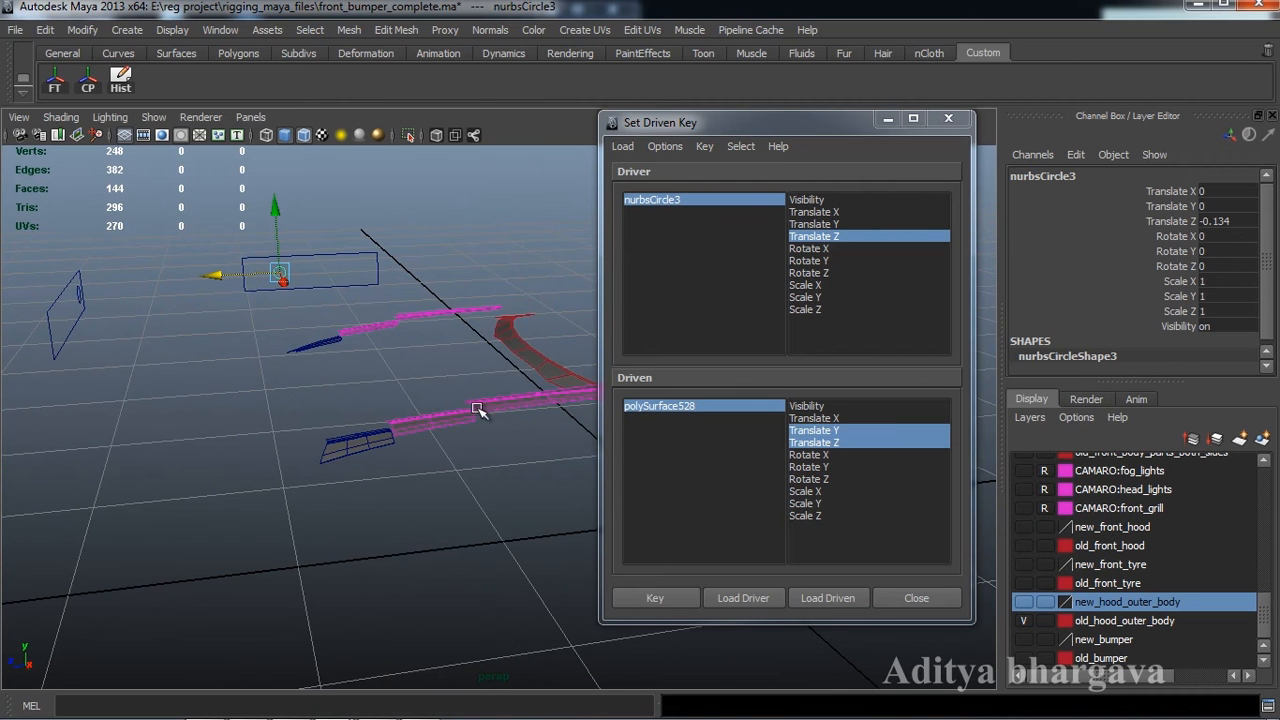
{"action": "left_click", "coordinate": [348, 430]}
{"action": "mouse_move", "coordinate": [383, 486]}
{"action": "left_mouse_down", "text": "alt"}
{"action": "mouse_move", "coordinate": [371, 486]}
{"action": "mouse_move", "coordinate": [383, 471]}
{"action": "mouse_move", "coordinate": [397, 478]}
{"action": "left_mouse_up", "text": "alt"}
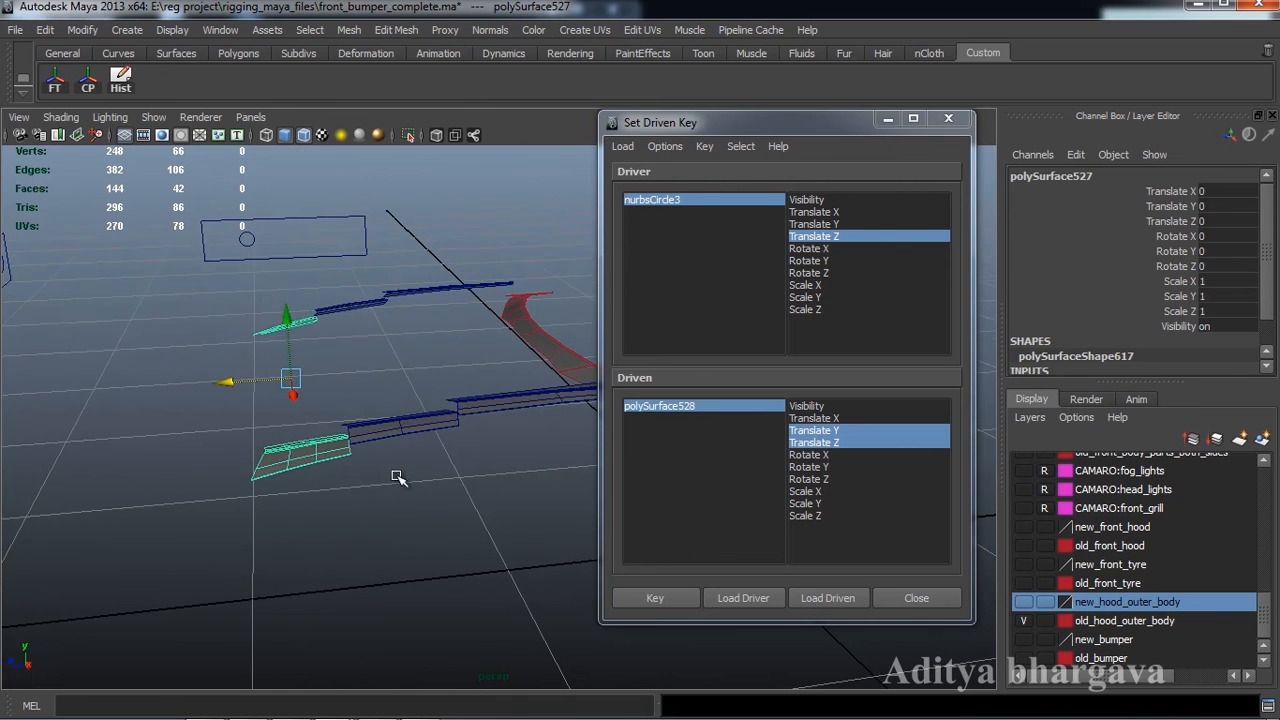
Load the pair farthest from the cross strip as driven and key its Translate Y and Translate Z at 0.
{"action": "left_click", "coordinate": [251, 243]}
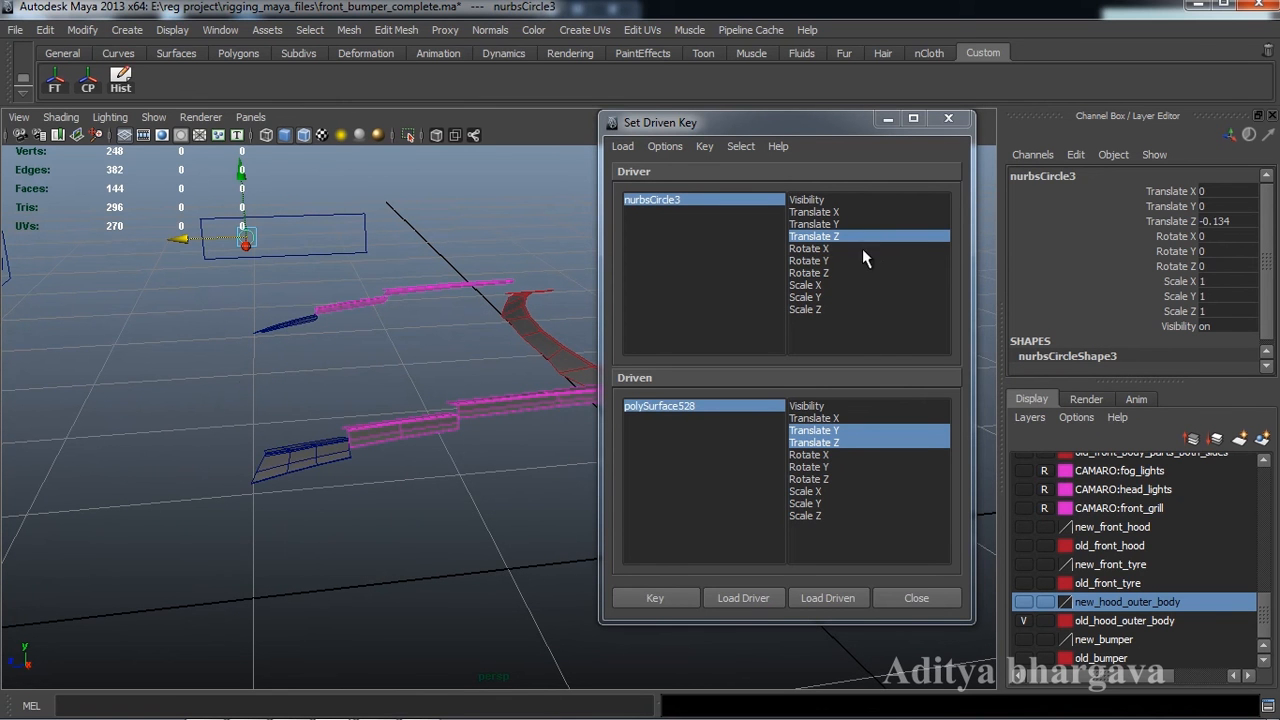
{"action": "left_click", "coordinate": [342, 447]}
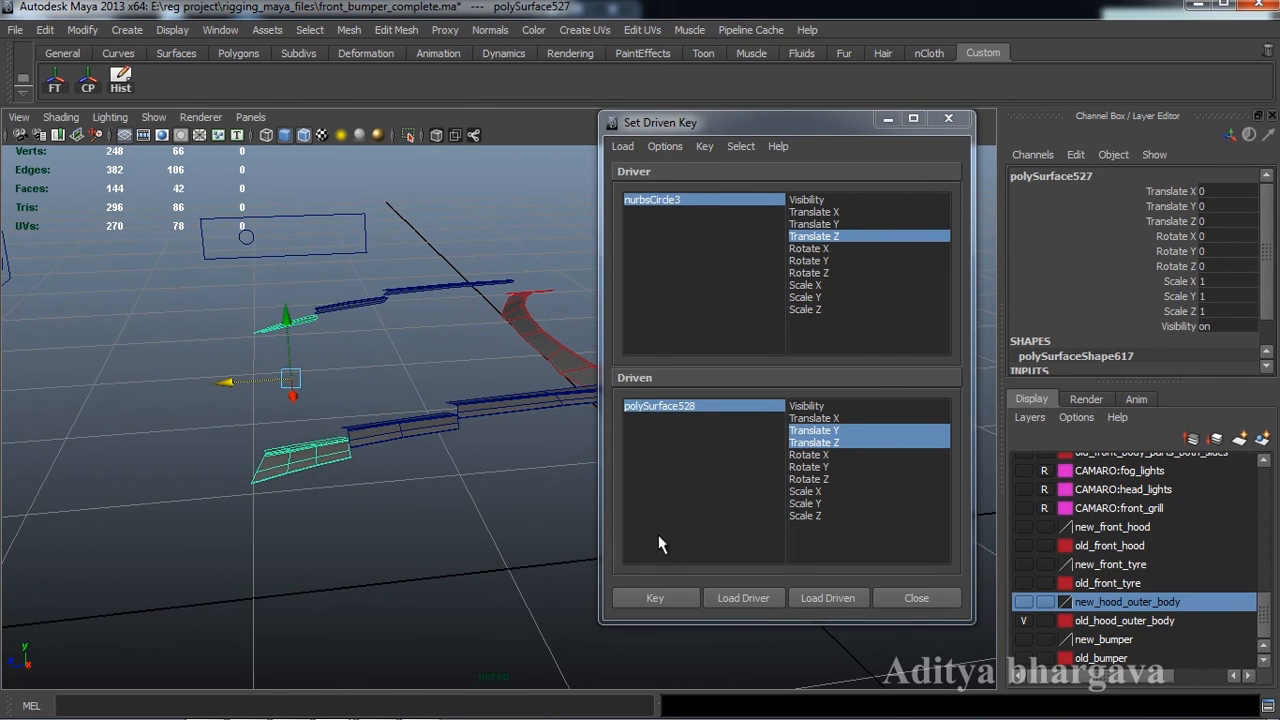
{"action": "left_click", "coordinate": [855, 598]}
{"action": "left_click", "coordinate": [834, 435]}
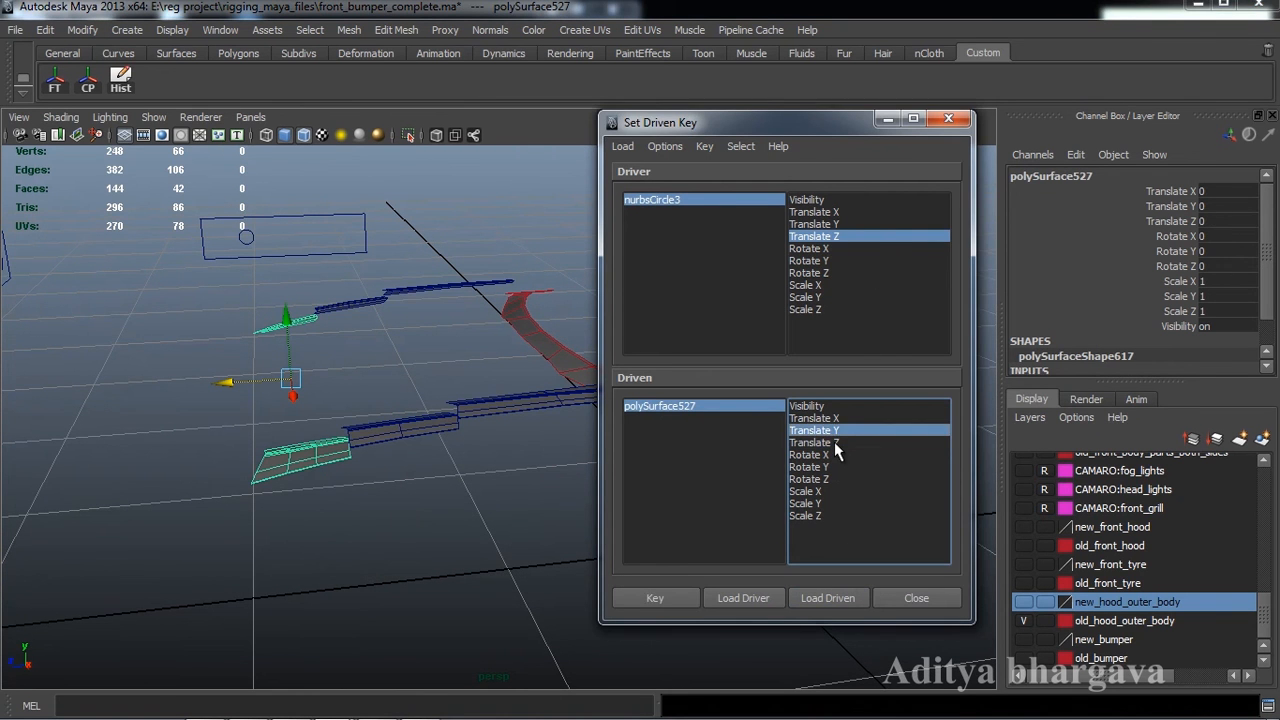
{"action": "left_click", "coordinate": [835, 443], "text": "ctrl"}
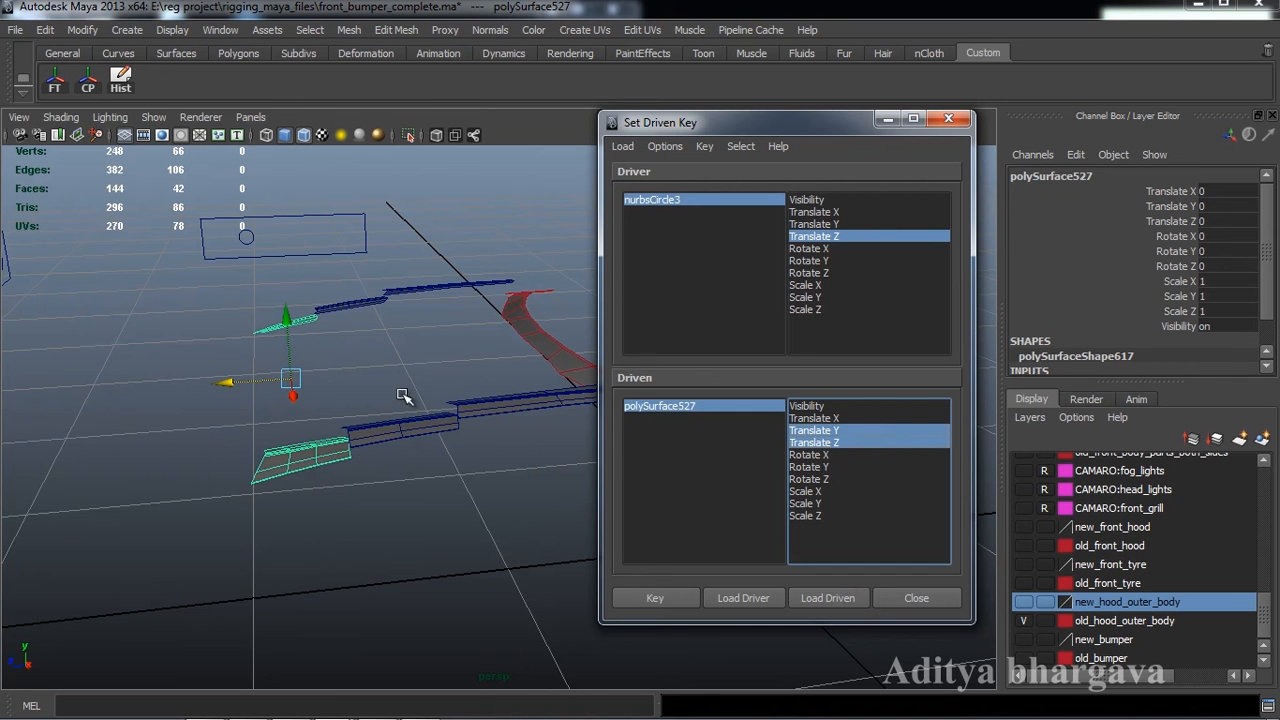
{"action": "left_click", "coordinate": [652, 597]}
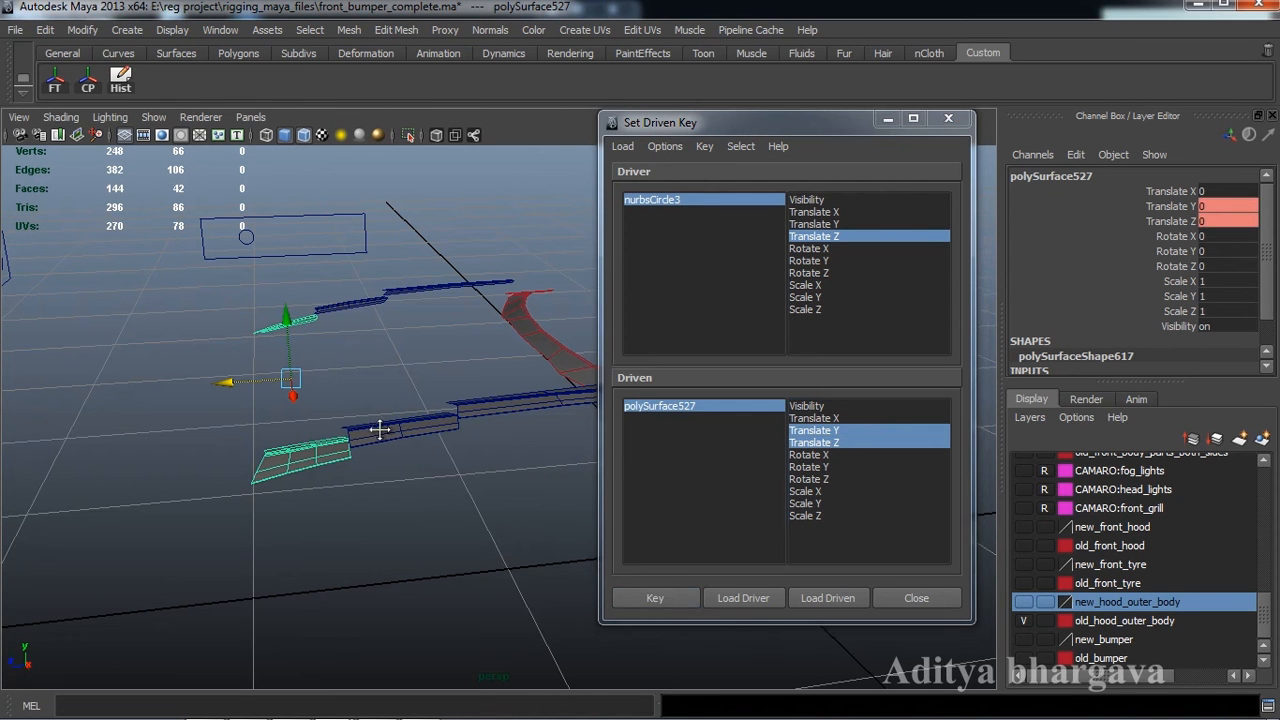
Slide the circle to Translate Z about -0.276 to retract the middle pair.
{"action": "left_click_drag", "start_coordinate": [414, 412], "coordinate": [379, 423], "text": "alt"}
{"action": "left_click", "coordinate": [193, 266]}
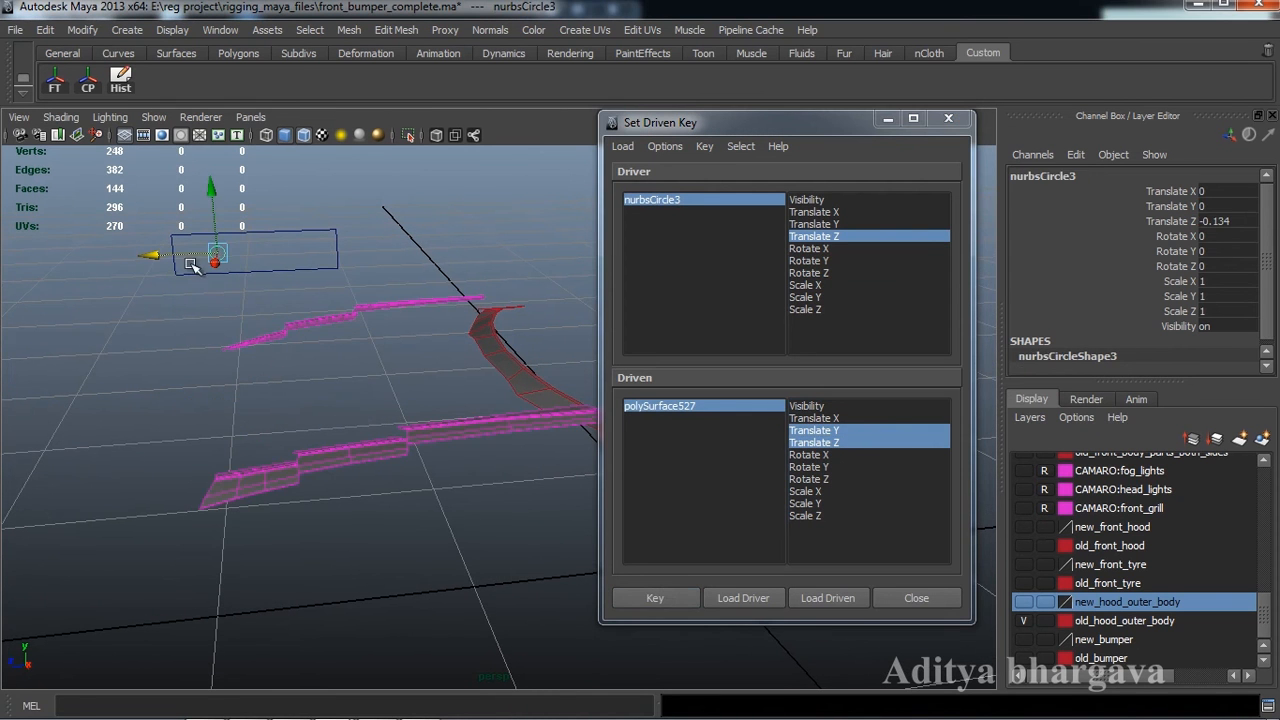
{"action": "left_click_drag", "start_coordinate": [160, 255], "coordinate": [187, 255]}
{"action": "left_click_drag", "start_coordinate": [290, 340], "coordinate": [280, 363], "text": "alt"}
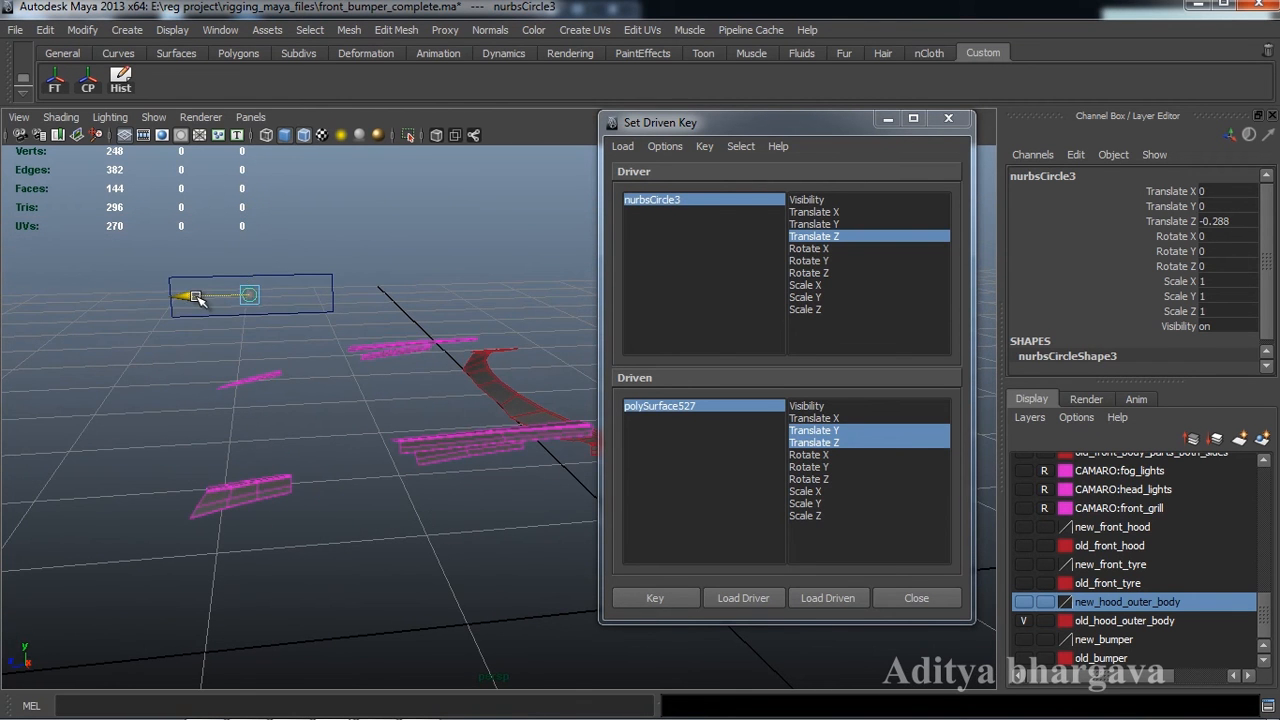
{"action": "left_click_drag", "start_coordinate": [186, 294], "coordinate": [193, 298]}
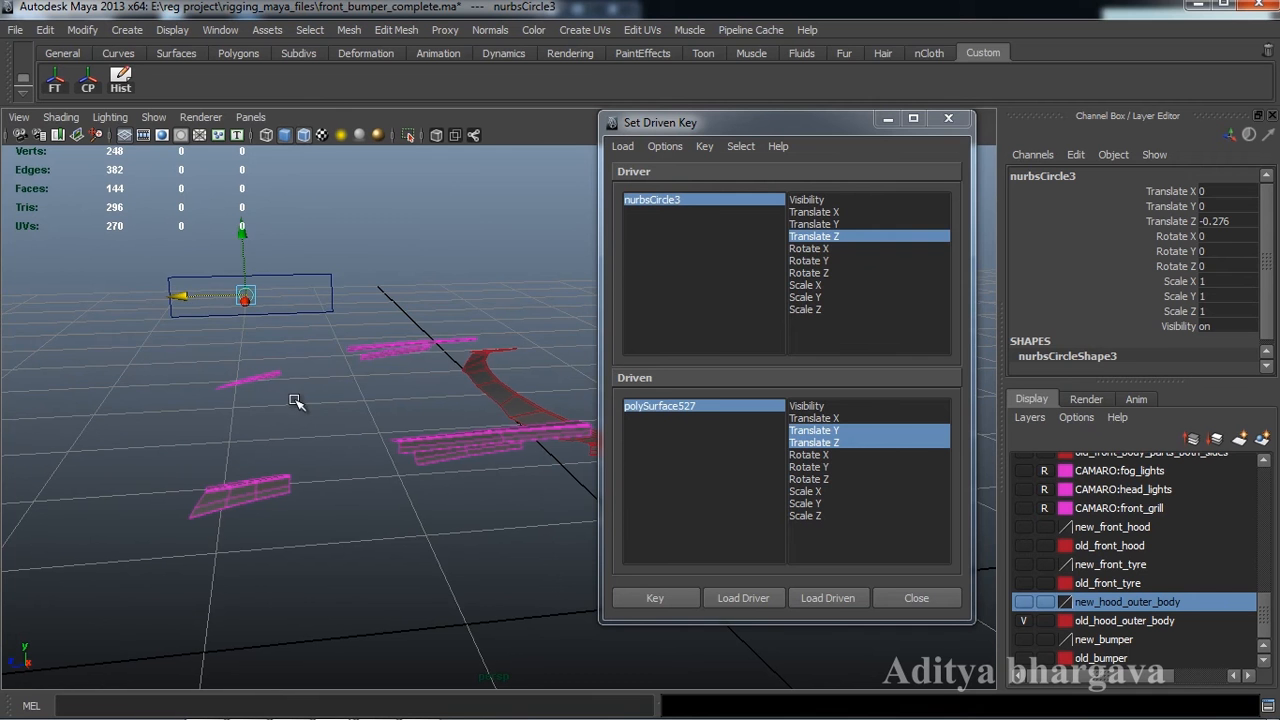
Move the pair farthest from the cross strip to Translate Y about 0.07 and Translate Z about -0.624, and key both channels.
{"action": "left_click_drag", "start_coordinate": [300, 380], "coordinate": [332, 451], "text": "alt"}
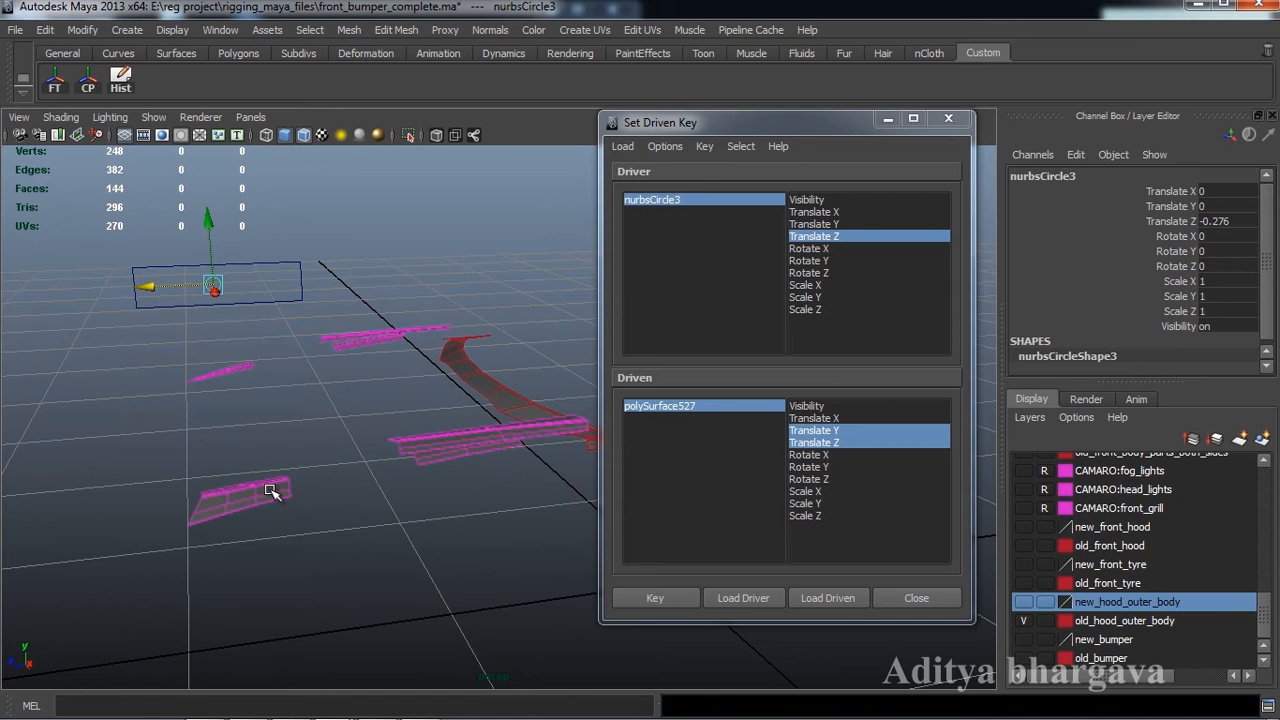
{"action": "left_click_drag", "start_coordinate": [153, 285], "coordinate": [340, 412]}
{"action": "left_click", "coordinate": [220, 466]}
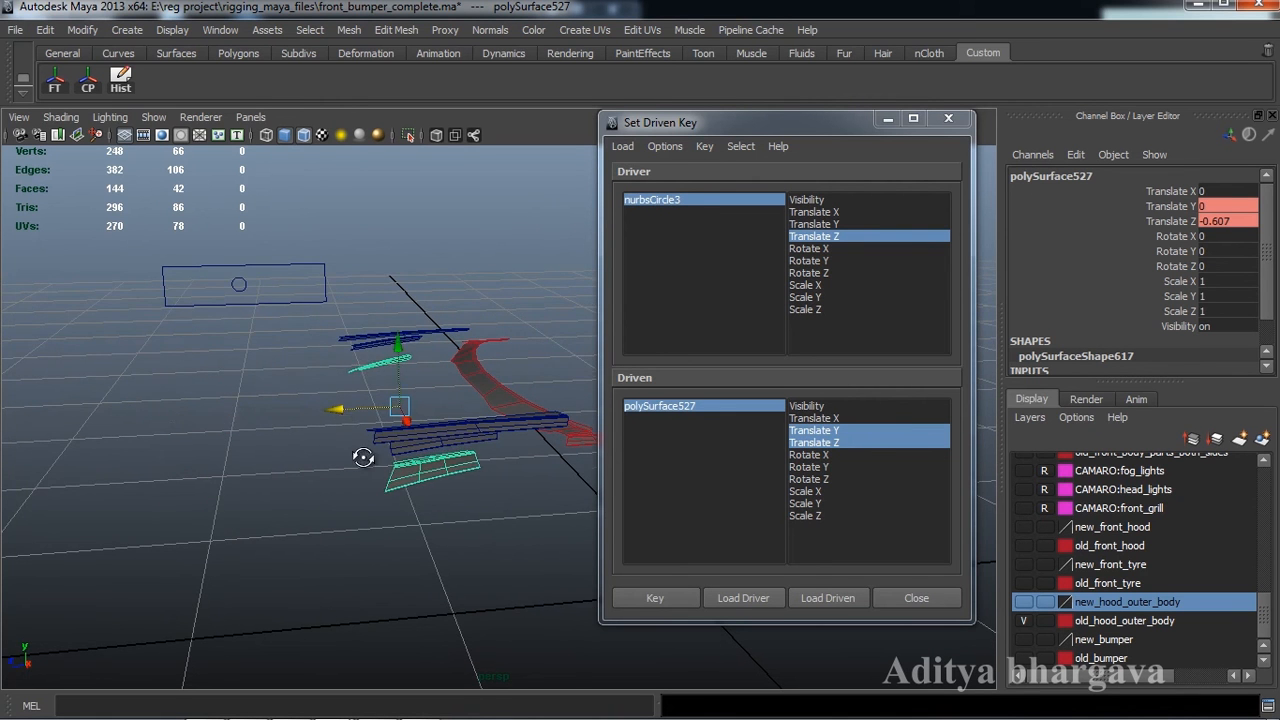
{"action": "left_click_drag", "start_coordinate": [360, 455], "coordinate": [372, 430], "text": "alt"}
{"action": "left_click_drag", "start_coordinate": [401, 360], "coordinate": [402, 344]}
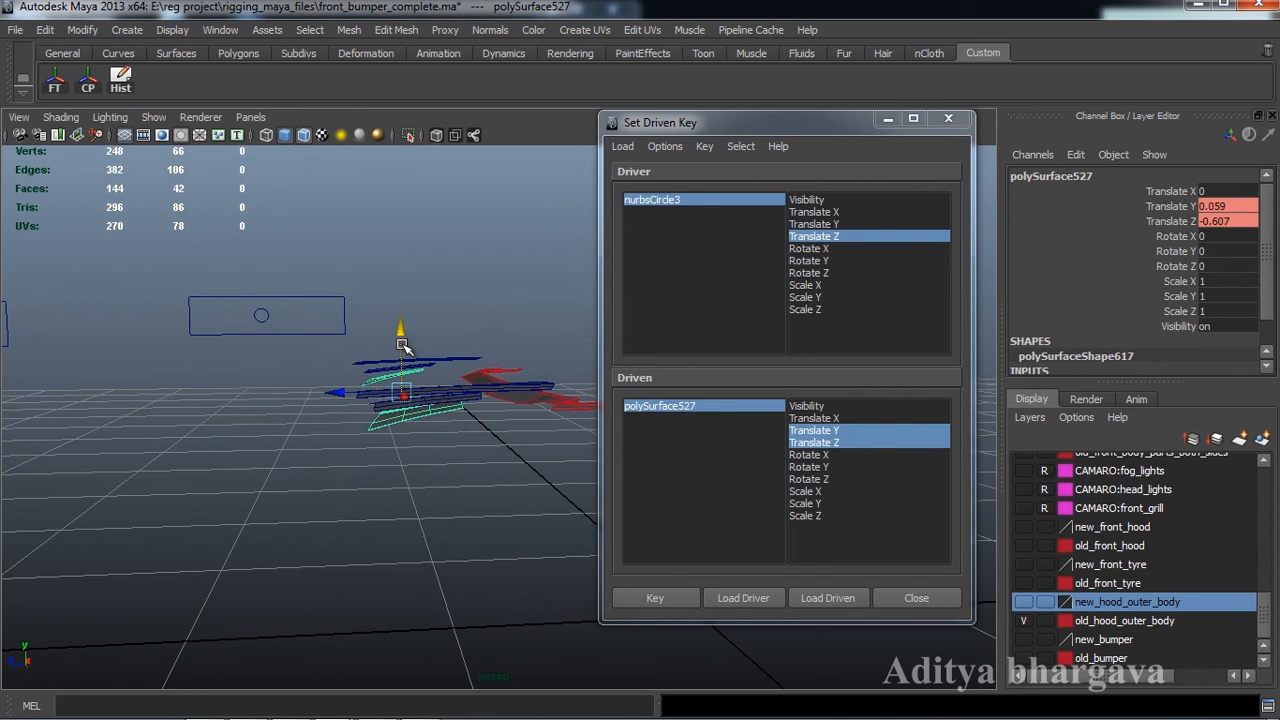
{"action": "left_click_drag", "start_coordinate": [354, 394], "coordinate": [366, 398]}
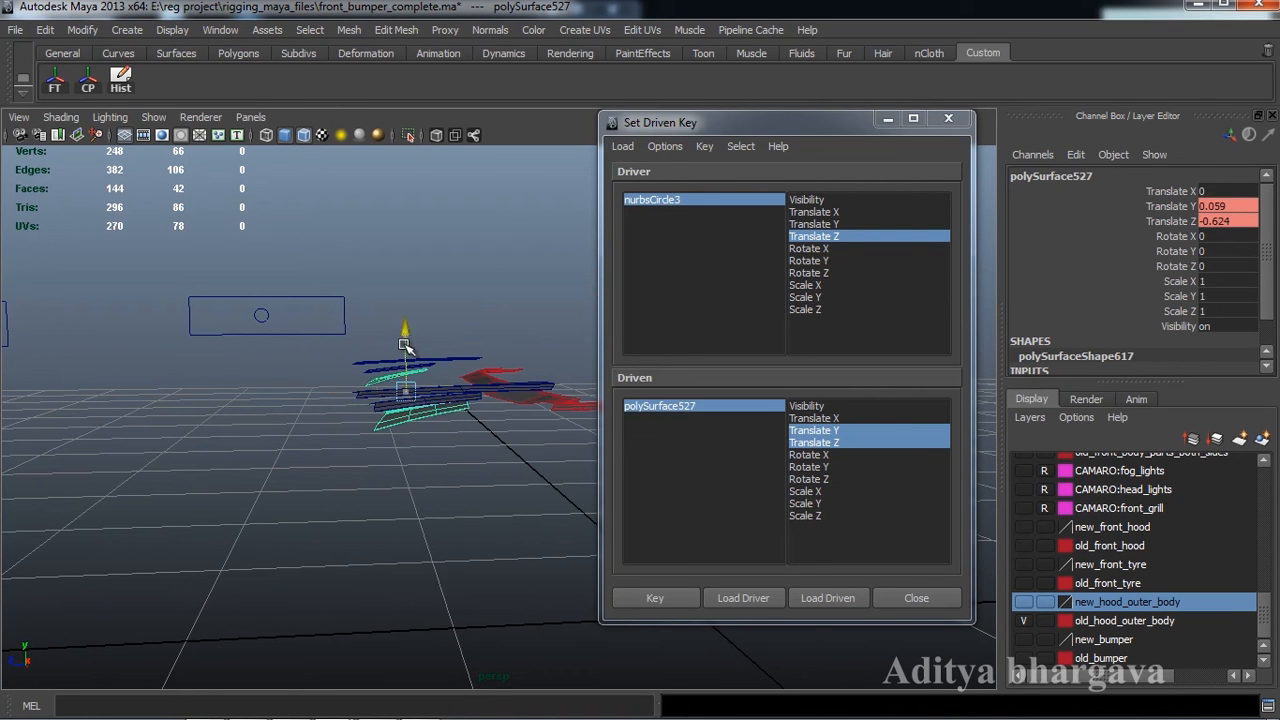
{"action": "left_click_drag", "start_coordinate": [404, 344], "coordinate": [403, 340]}
{"action": "left_click_drag", "start_coordinate": [399, 402], "coordinate": [368, 462], "text": "alt"}
{"action": "left_click", "coordinate": [656, 598]}
Load all three side rail pairs as driven objects and select them together in the Set Driven Key window.
{"action": "left_click", "coordinate": [348, 438], "text": "shift"}
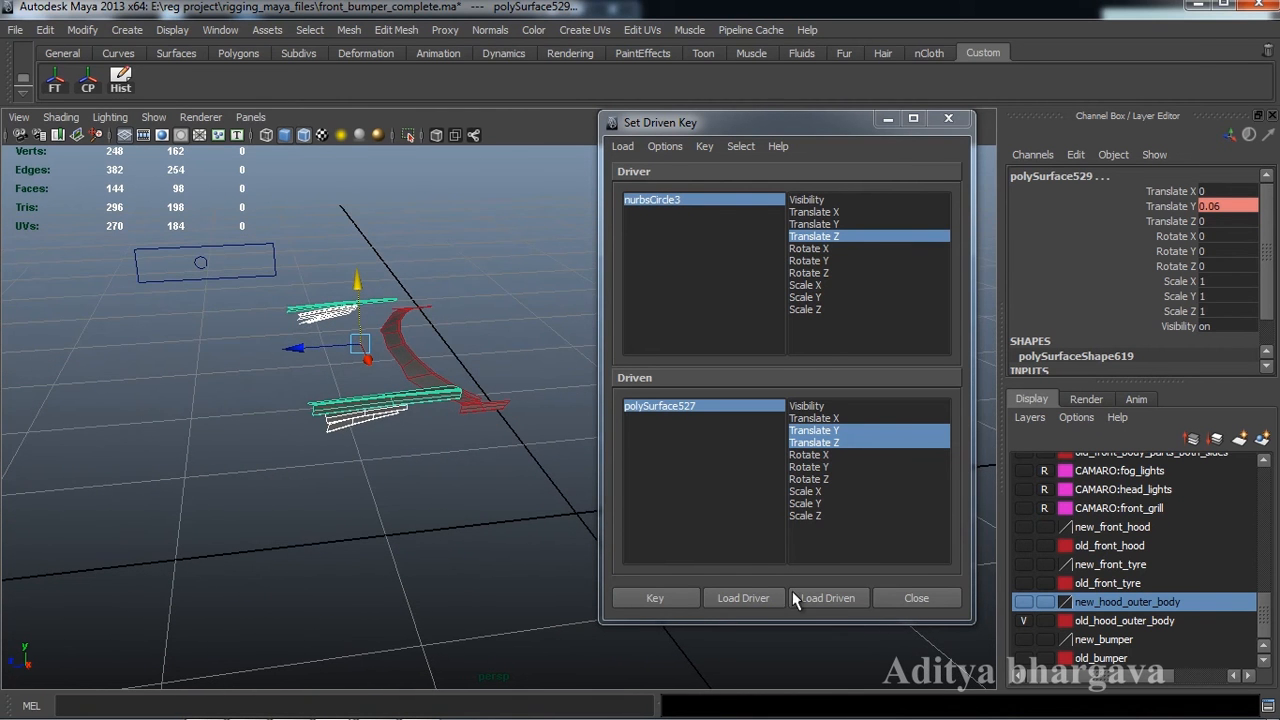
{"action": "left_click", "coordinate": [817, 596]}
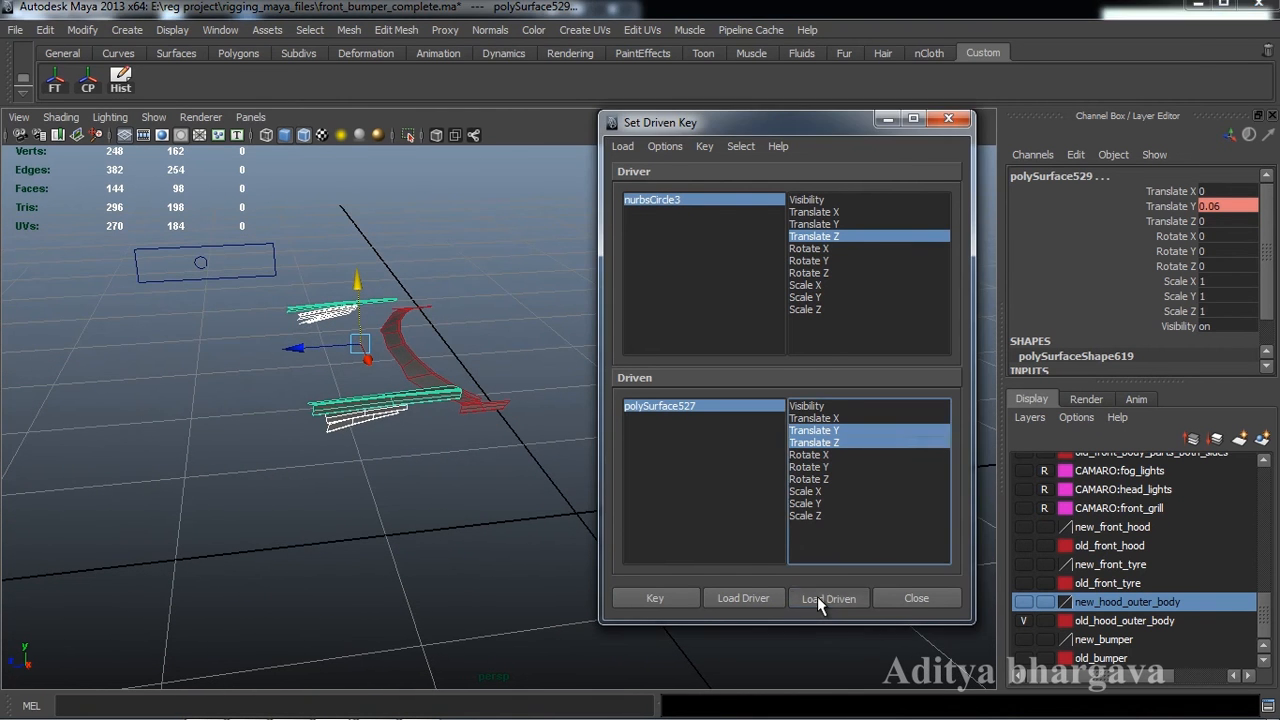
{"action": "left_click", "coordinate": [673, 407]}
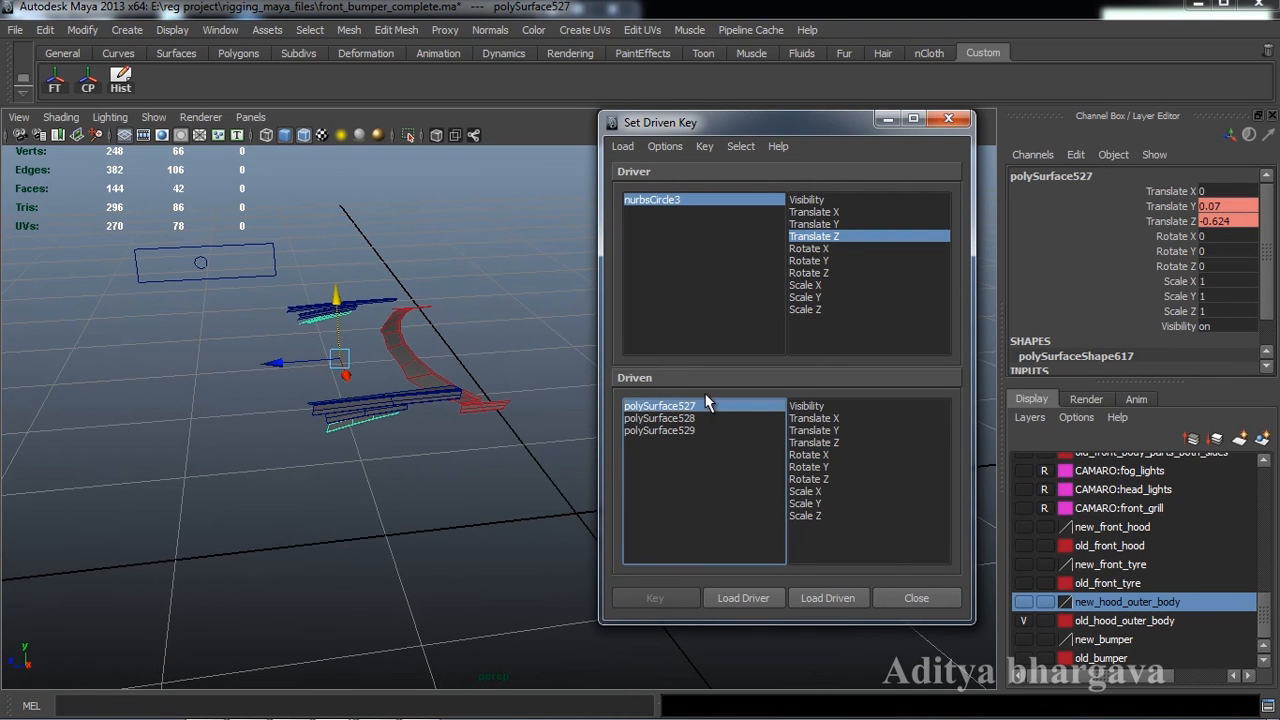
{"action": "left_click_drag", "start_coordinate": [457, 409], "coordinate": [328, 405], "text": "alt"}
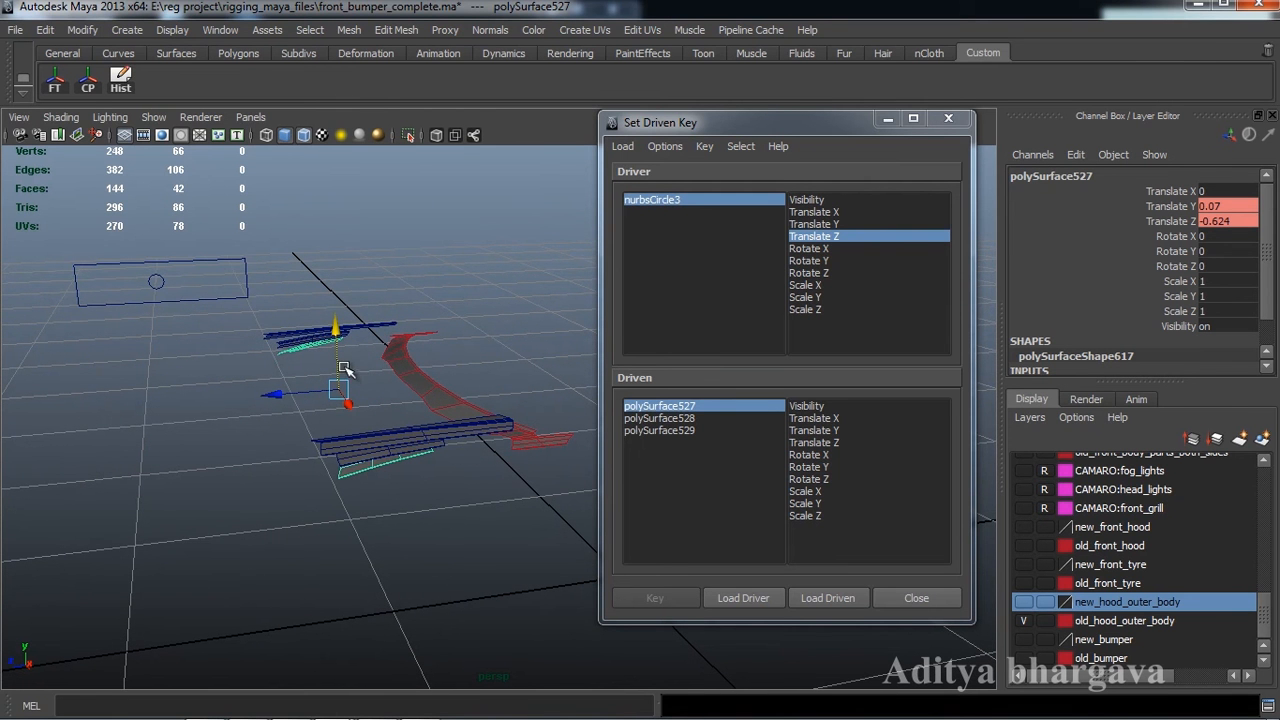
{"action": "left_click", "coordinate": [700, 430]}
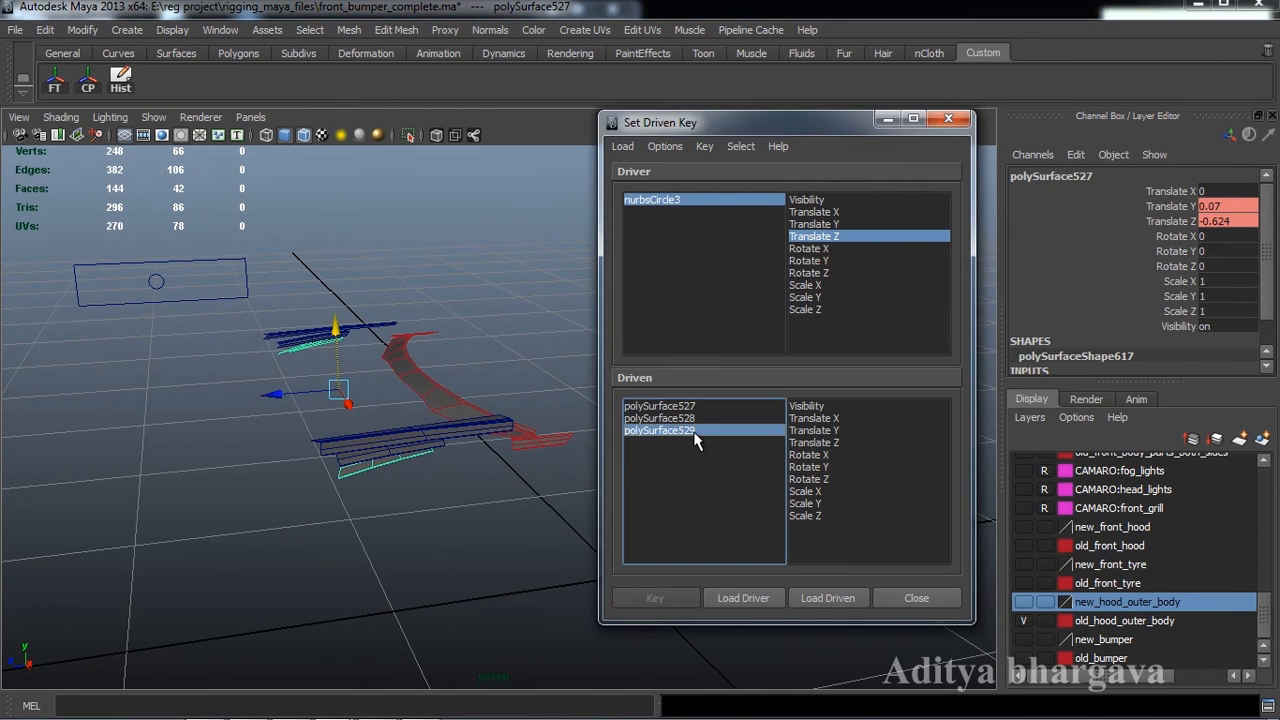
{"action": "mouse_move", "coordinate": [477, 476]}
{"action": "left_mouse_down", "text": "alt"}
{"action": "mouse_move", "coordinate": [471, 437]}
{"action": "mouse_move", "coordinate": [450, 456]}
{"action": "mouse_move", "coordinate": [485, 455]}
{"action": "mouse_move", "coordinate": [490, 468]}
{"action": "left_mouse_up", "text": "alt"}
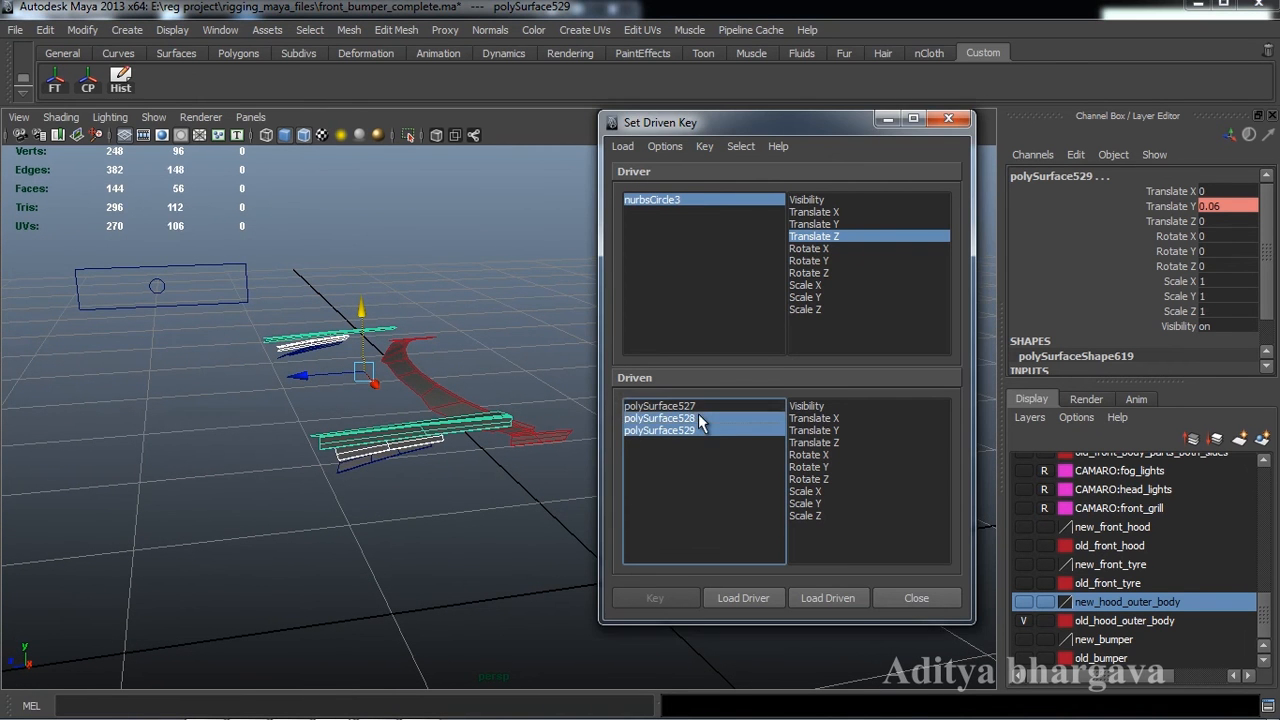
{"action": "left_click", "coordinate": [696, 405], "text": "shift"}
Key Translate Y of all three stacked pairs against the circle's Translate Z at about -0.274.
{"action": "left_click_drag", "start_coordinate": [497, 454], "coordinate": [419, 382], "text": "alt"}
{"action": "left_click", "coordinate": [820, 430]}
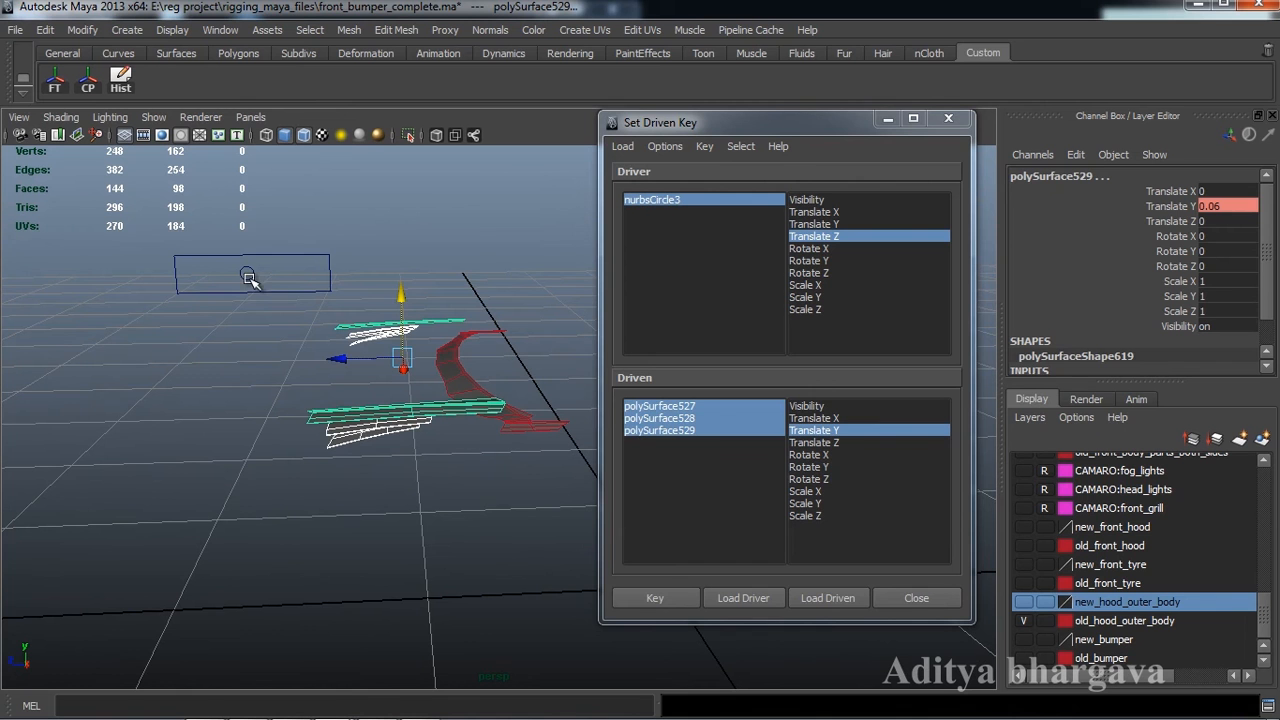
{"action": "left_click", "coordinate": [252, 286]}
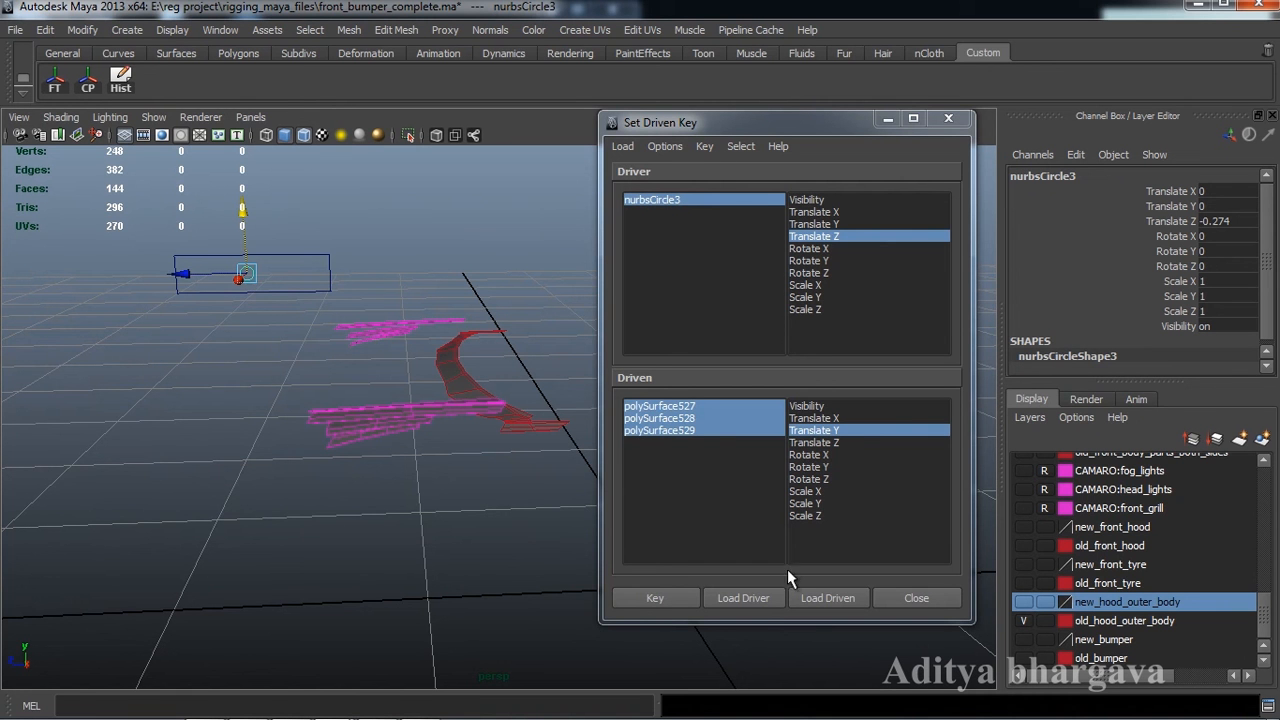
{"action": "left_click", "coordinate": [665, 601]}
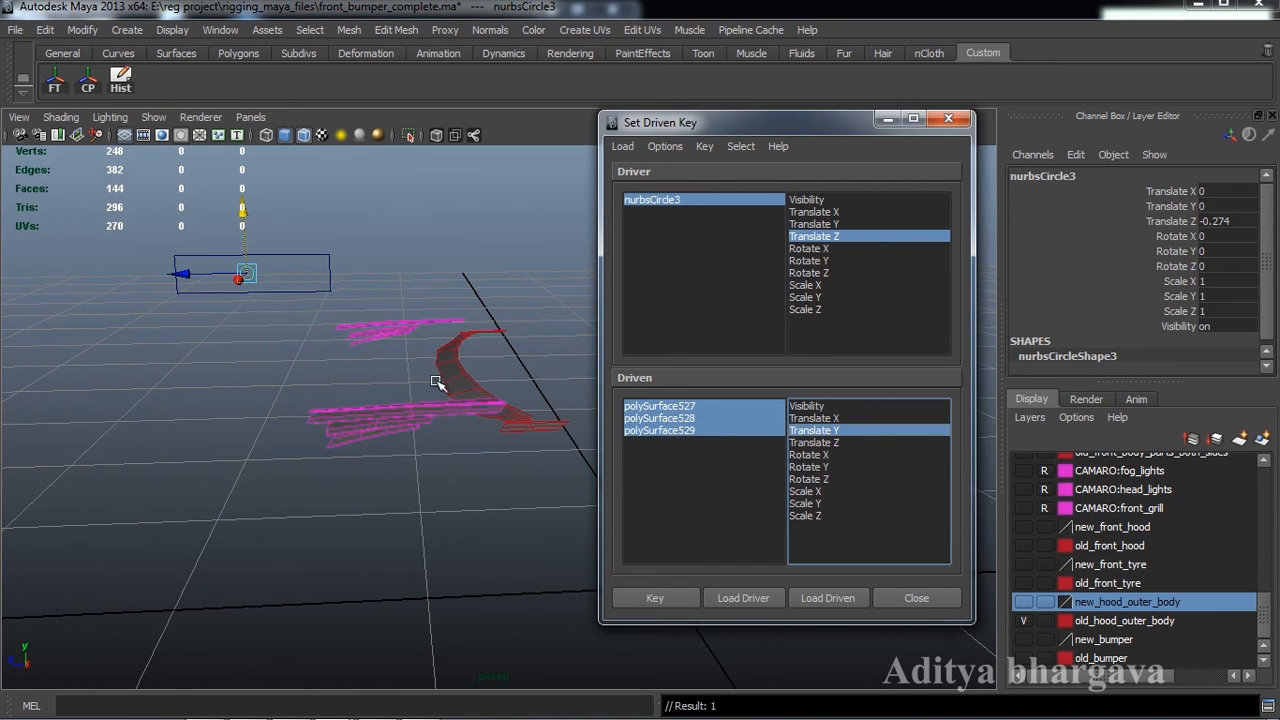
Slide the circle further, lower all three pairs together until the pair nearest the strip is at Translate Y about -0.003, and key Translate Y.
{"action": "mouse_move", "coordinate": [181, 273]}
{"action": "left_mouse_down"}
{"action": "mouse_move", "coordinate": [210, 289]}
{"action": "mouse_move", "coordinate": [193, 274]}
{"action": "left_mouse_up"}
{"action": "left_click_drag", "start_coordinate": [240, 372], "coordinate": [245, 374], "text": "alt"}
{"action": "left_click_drag", "start_coordinate": [396, 391], "coordinate": [398, 436]}
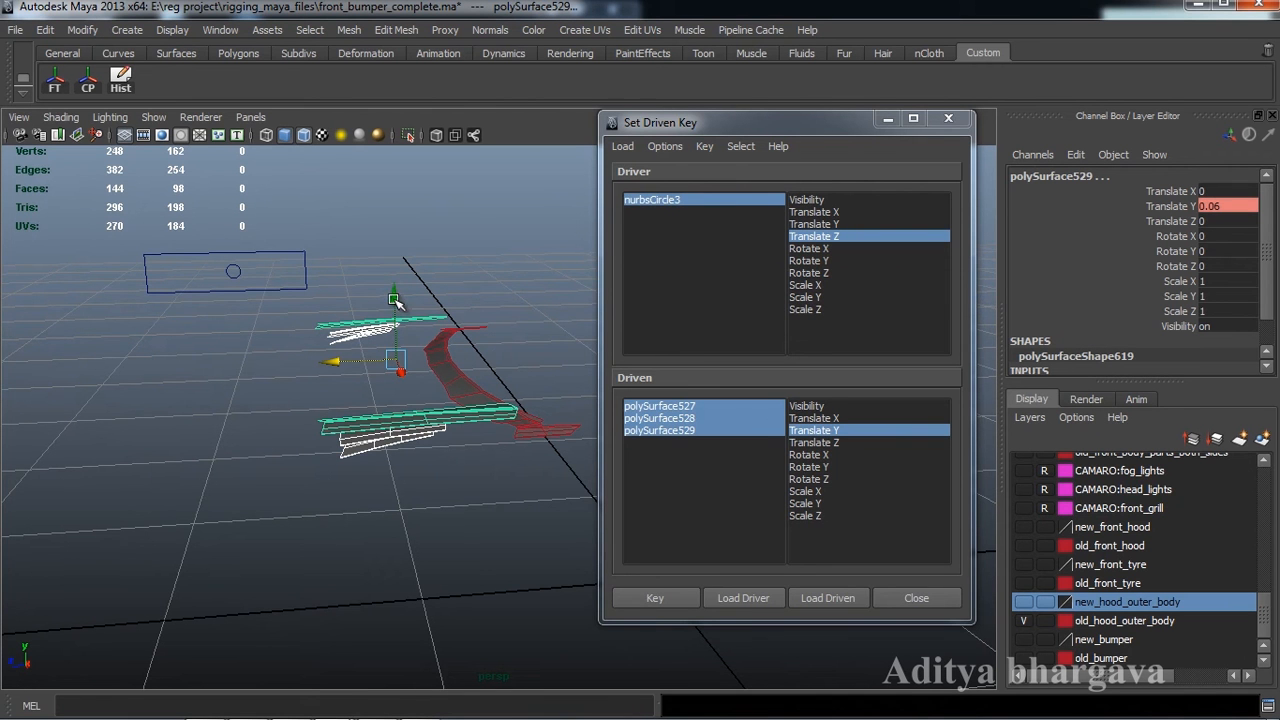
{"action": "left_click_drag", "start_coordinate": [396, 300], "coordinate": [398, 316]}
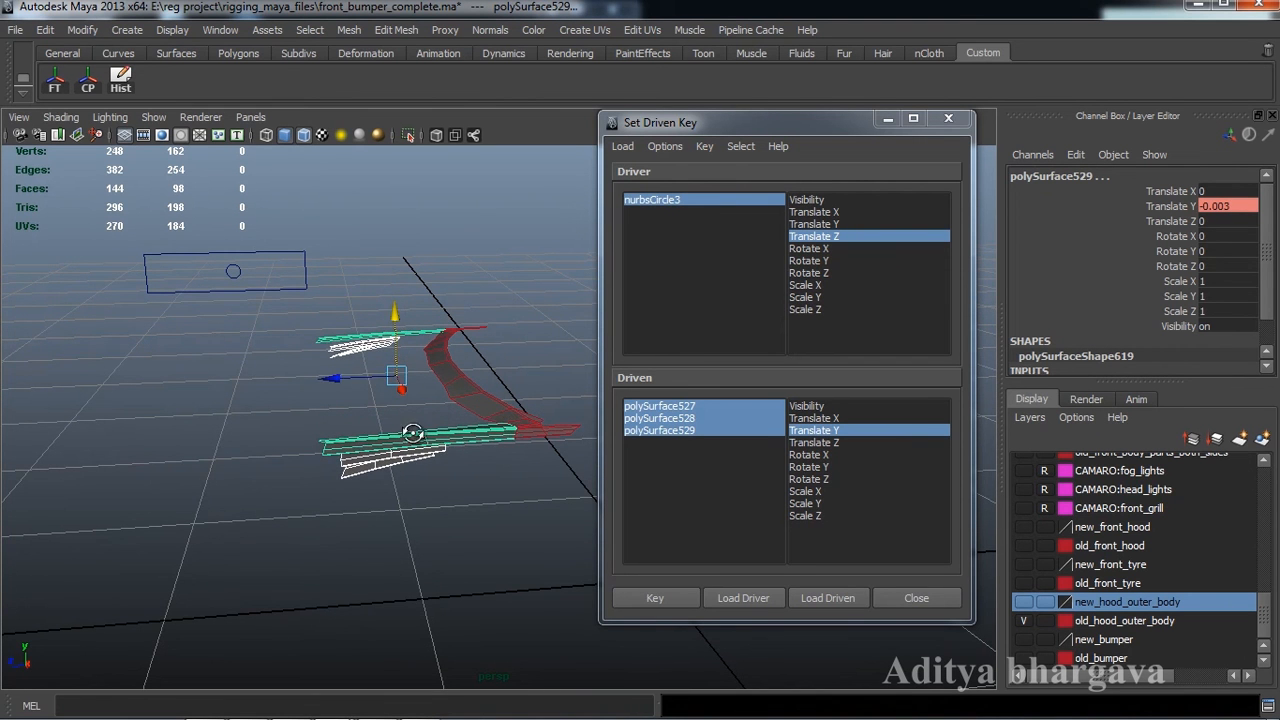
{"action": "left_click_drag", "start_coordinate": [412, 432], "coordinate": [400, 395], "text": "alt"}
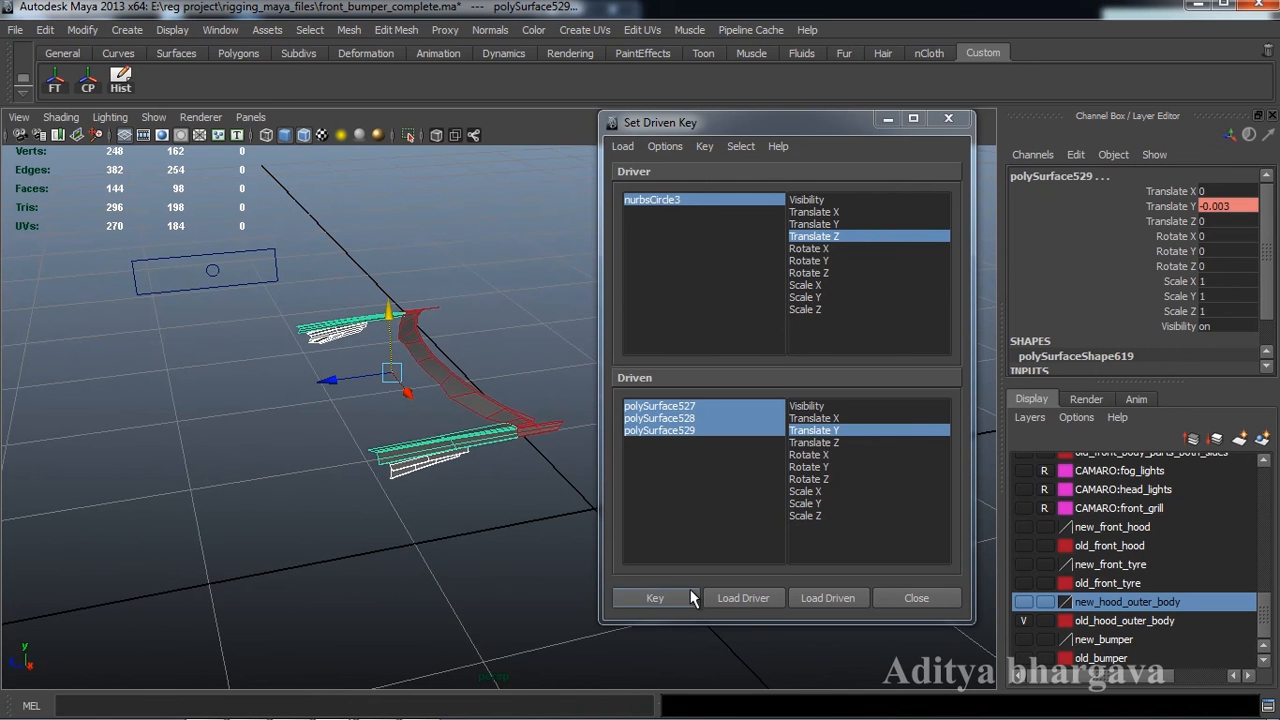
{"action": "left_click", "coordinate": [685, 597]}
Slide the circle out and back to Translate Z about -0.304 to test how the stacked rail pairs move.
{"action": "left_click_drag", "start_coordinate": [462, 498], "coordinate": [475, 452], "text": "alt"}
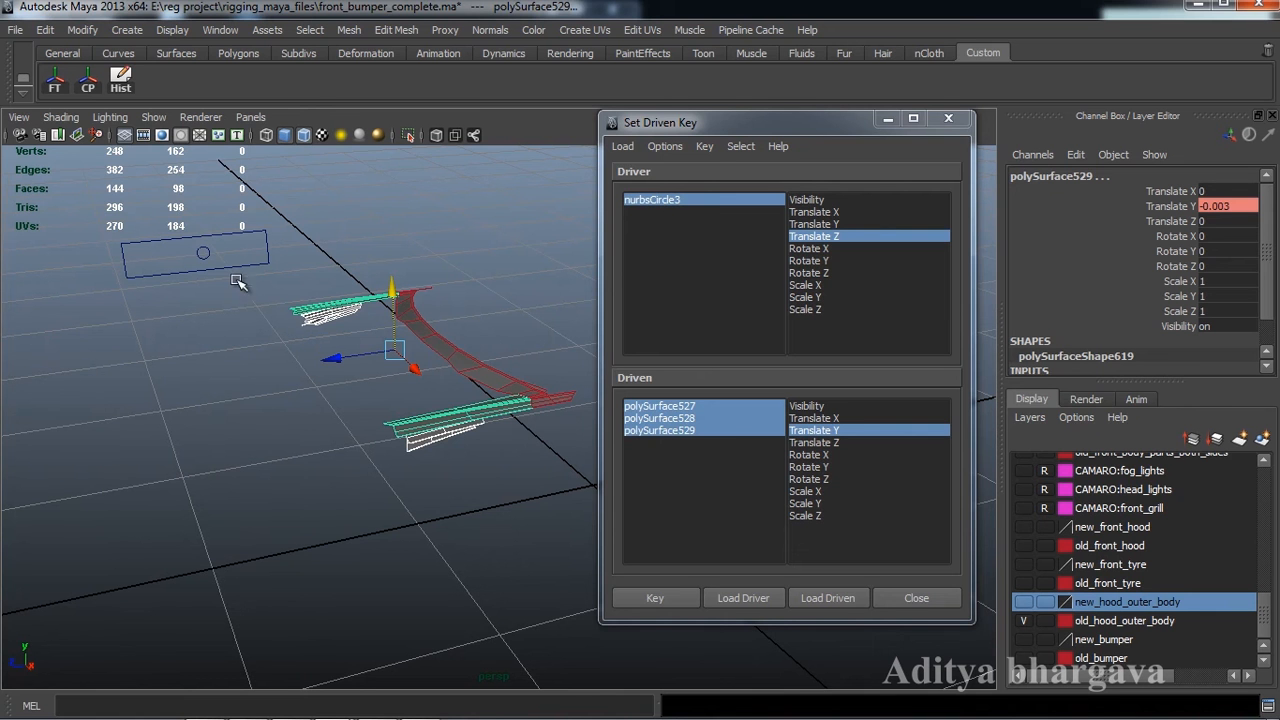
{"action": "left_click", "coordinate": [207, 254]}
{"action": "left_click_drag", "start_coordinate": [166, 251], "coordinate": [103, 268]}
{"action": "left_click_drag", "start_coordinate": [72, 274], "coordinate": [99, 285]}
{"action": "left_click_drag", "start_coordinate": [281, 366], "coordinate": [274, 369], "text": "alt"}
{"action": "middle_click_drag", "start_coordinate": [274, 369], "coordinate": [298, 402], "text": "alt"}
{"action": "left_click_drag", "start_coordinate": [298, 402], "coordinate": [354, 417], "text": "alt"}
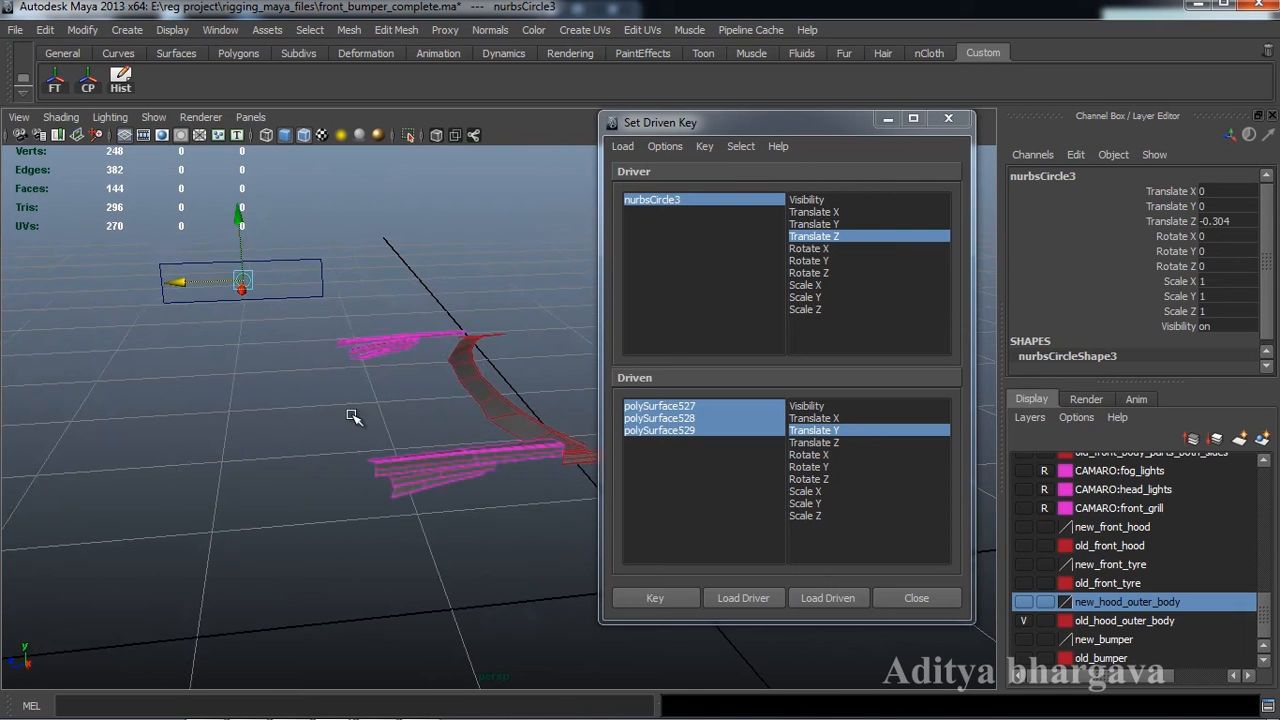
{"action": "middle_click_drag", "start_coordinate": [354, 417], "coordinate": [370, 398], "text": "alt"}
{"action": "left_click_drag", "start_coordinate": [370, 398], "coordinate": [380, 398], "text": "alt"}
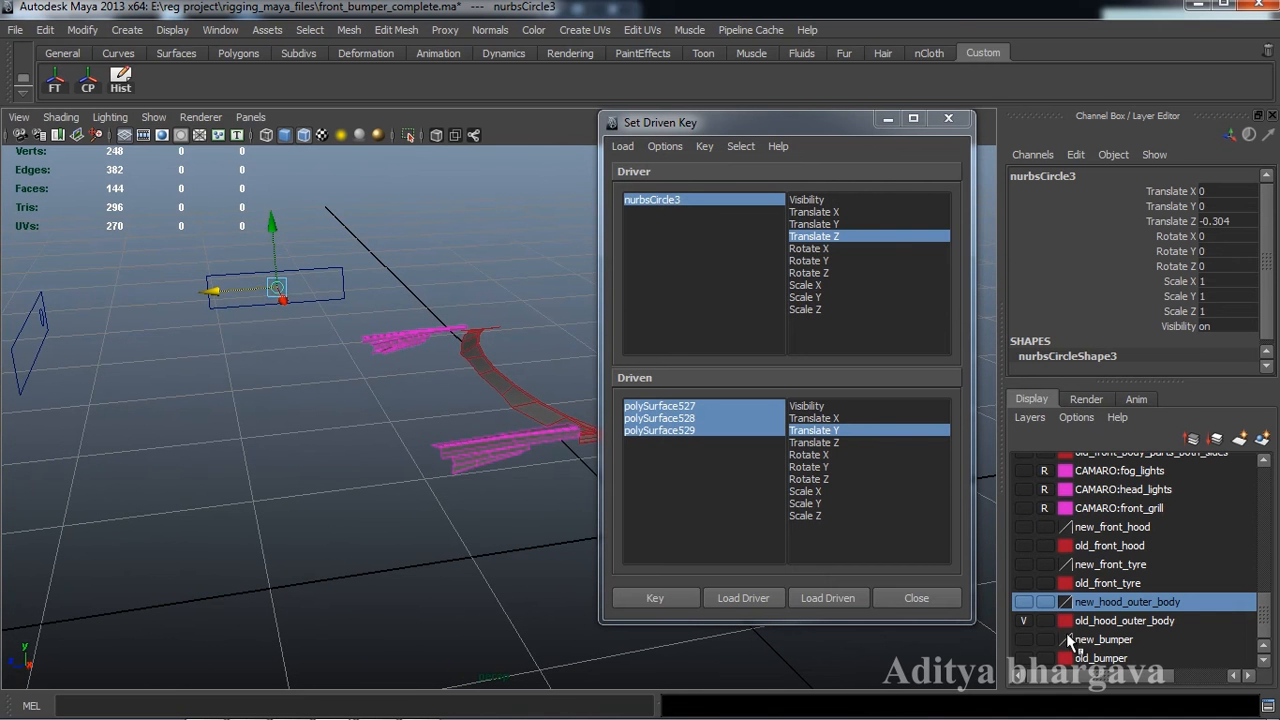
Show the new_hood_outer_body layer and compare its rails with the retracted old ones, toggling the old_hood_outer_body layer off and on.
{"action": "left_click", "coordinate": [1023, 601]}
{"action": "left_click_drag", "start_coordinate": [473, 449], "coordinate": [447, 448], "text": "alt"}
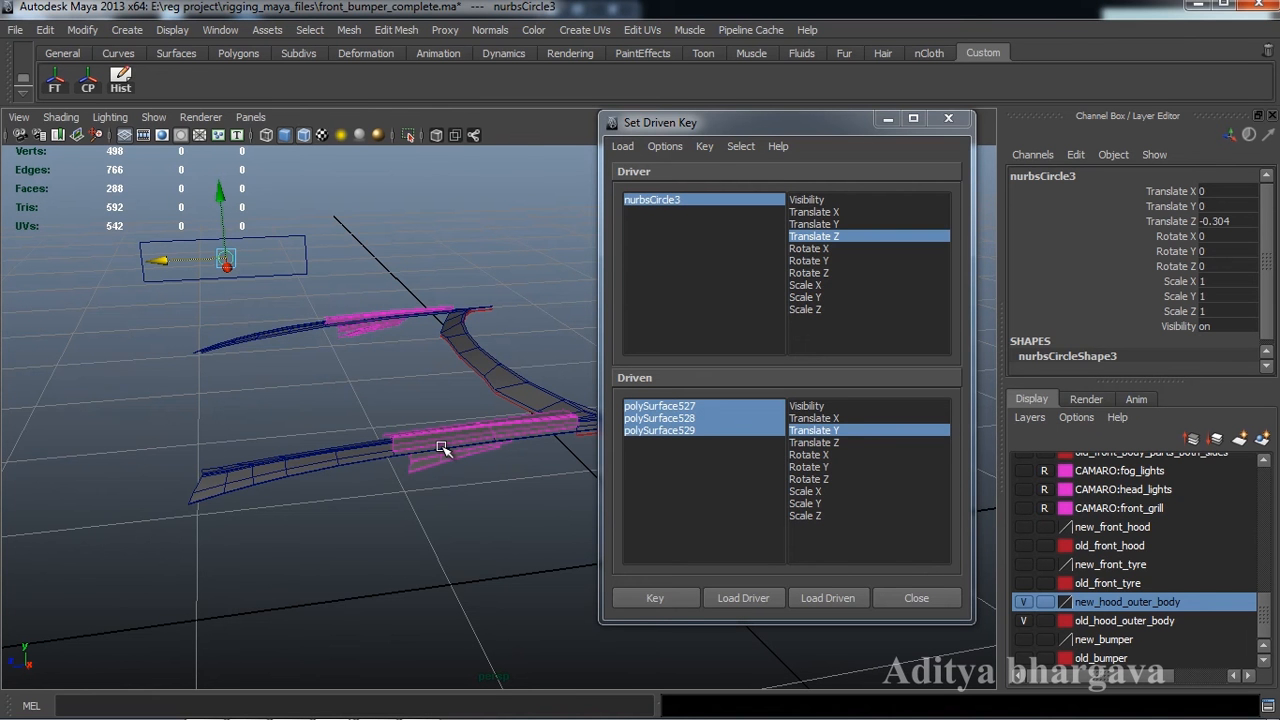
{"action": "left_click_drag", "start_coordinate": [419, 389], "coordinate": [410, 364], "text": "alt"}
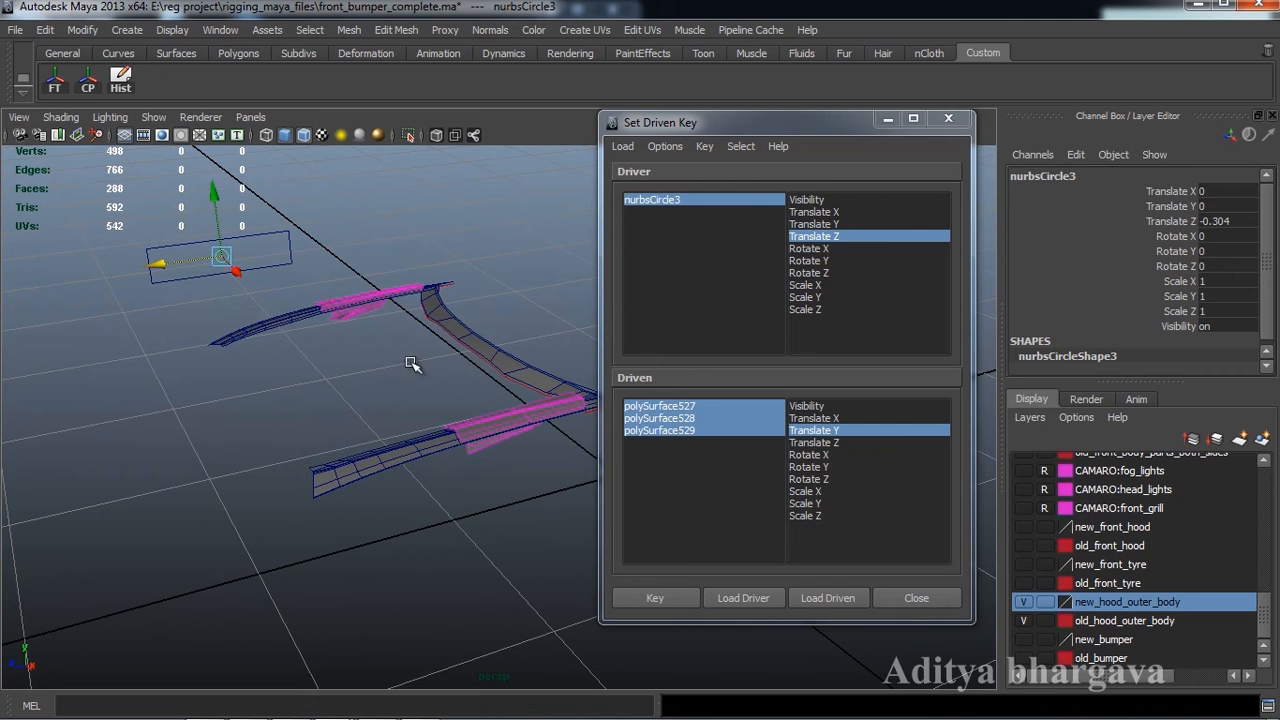
{"action": "left_click_drag", "start_coordinate": [410, 409], "coordinate": [440, 420], "text": "alt"}
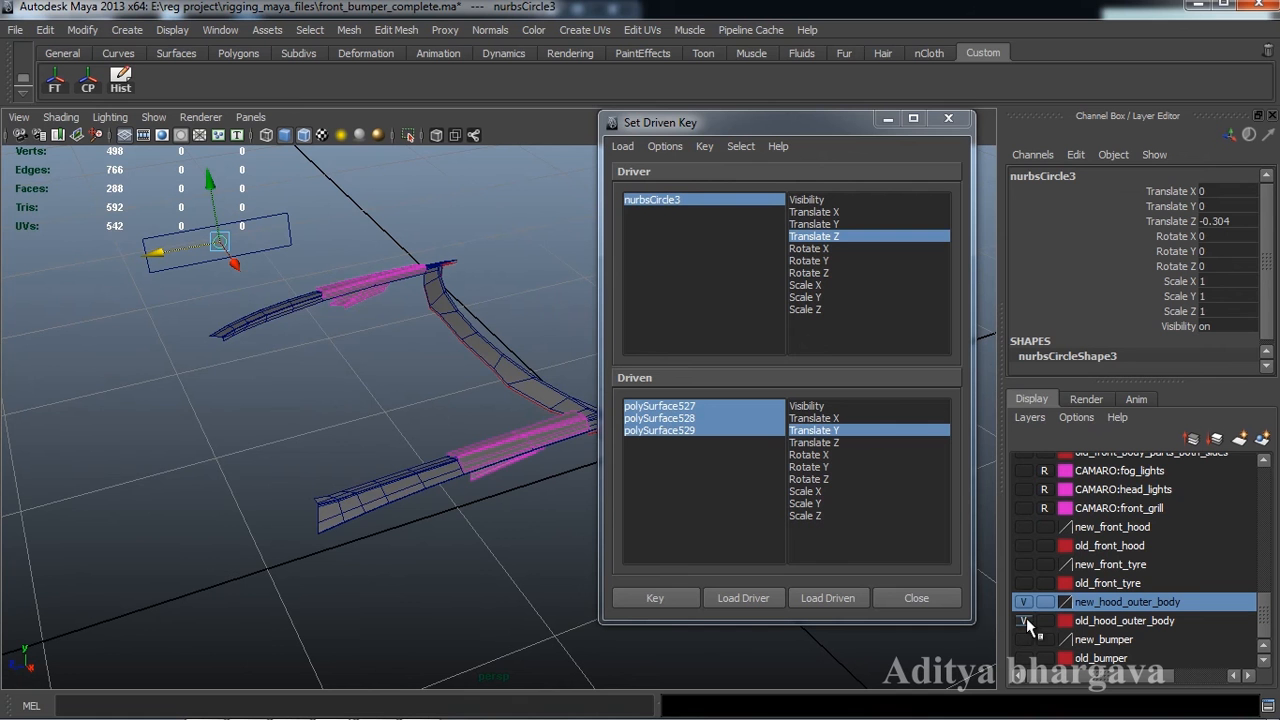
{"action": "left_click", "coordinate": [1025, 621]}
{"action": "left_click", "coordinate": [1025, 621]}
{"action": "left_click_drag", "start_coordinate": [290, 510], "coordinate": [340, 490], "text": "alt"}
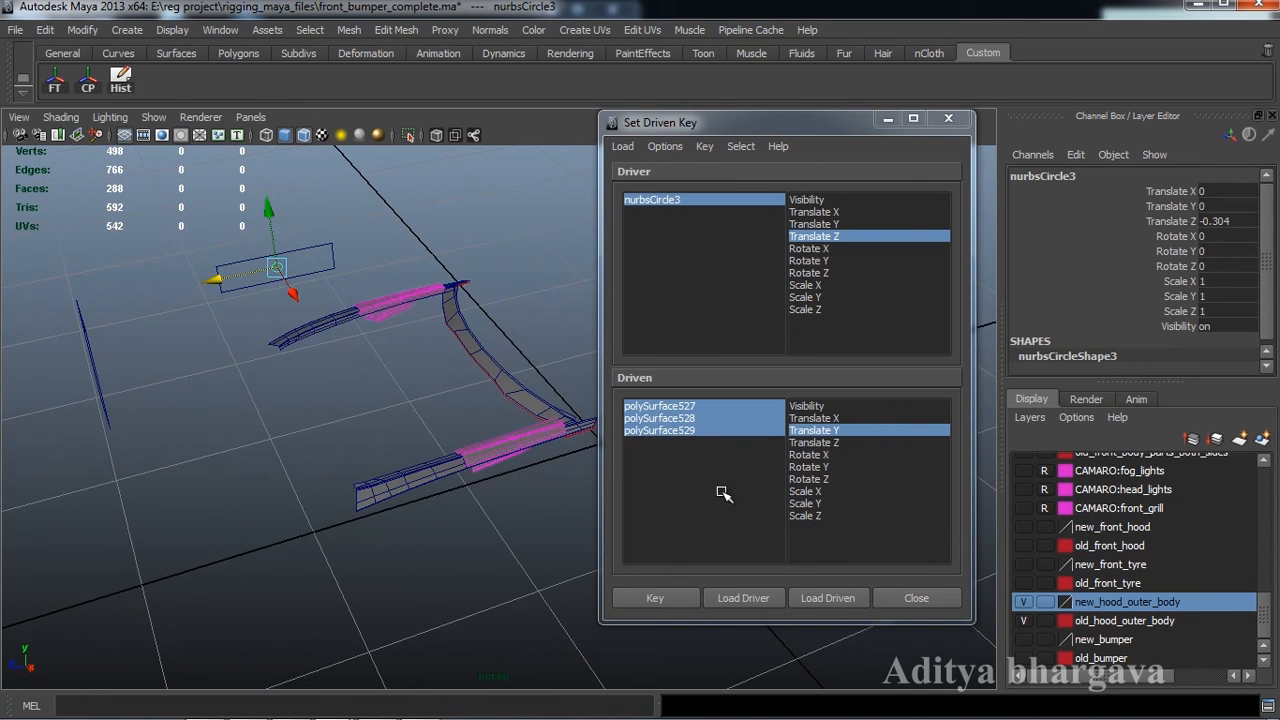
{"action": "left_click_drag", "start_coordinate": [500, 455], "coordinate": [467, 472], "text": "alt"}
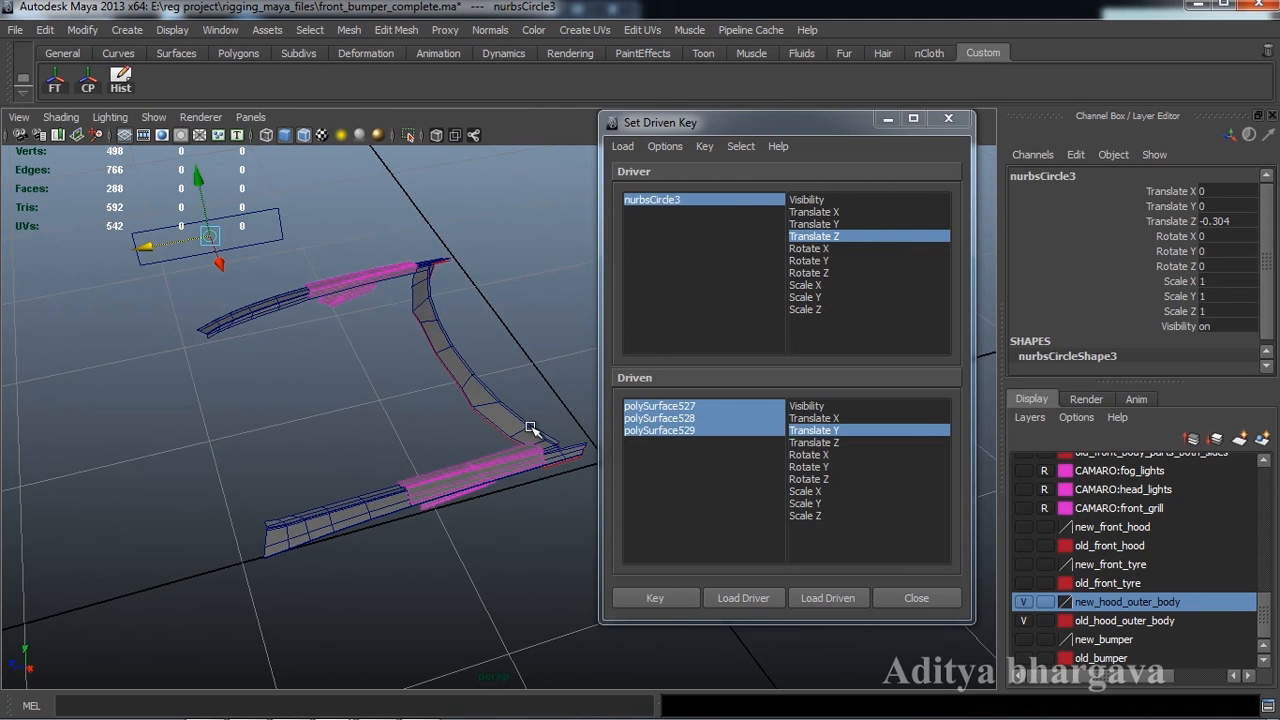
{"action": "left_click_drag", "start_coordinate": [510, 418], "coordinate": [380, 380], "text": "alt"}
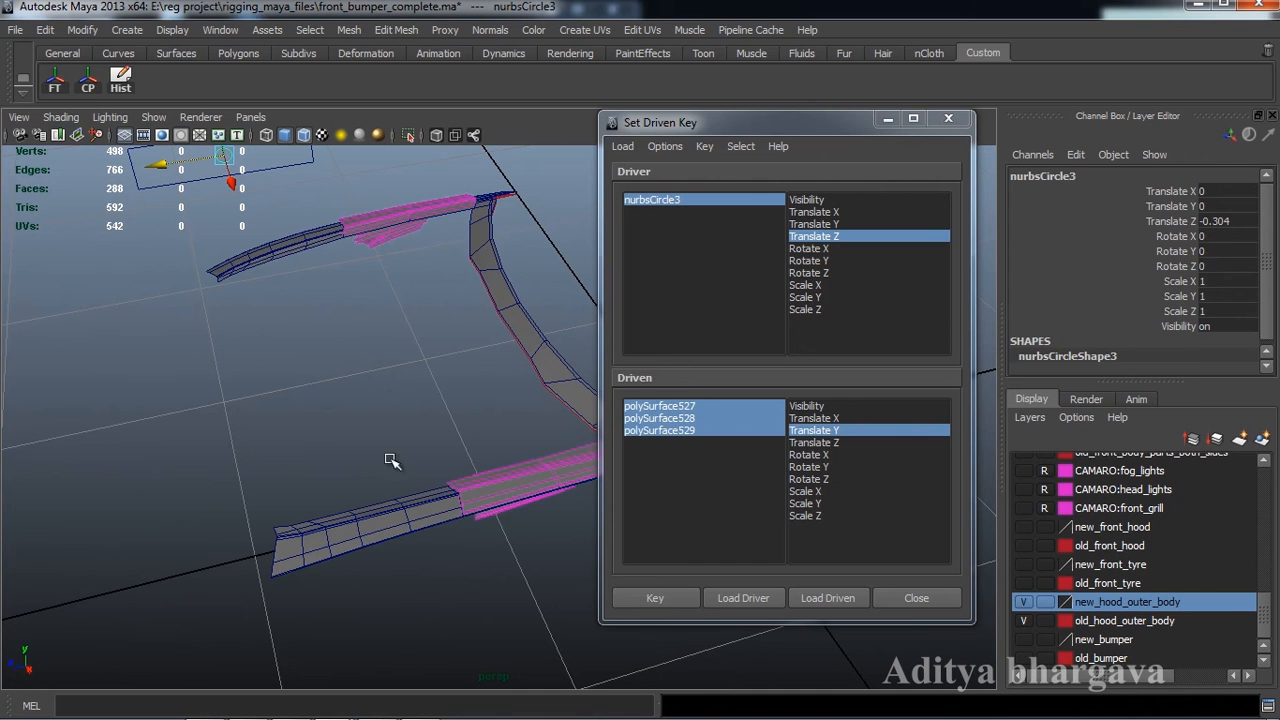
Add the three rigged side rail pairs to the old_hood_outer_body layer and hide that layer.
{"action": "left_click", "coordinate": [517, 496]}
{"action": "left_click", "coordinate": [500, 521]}
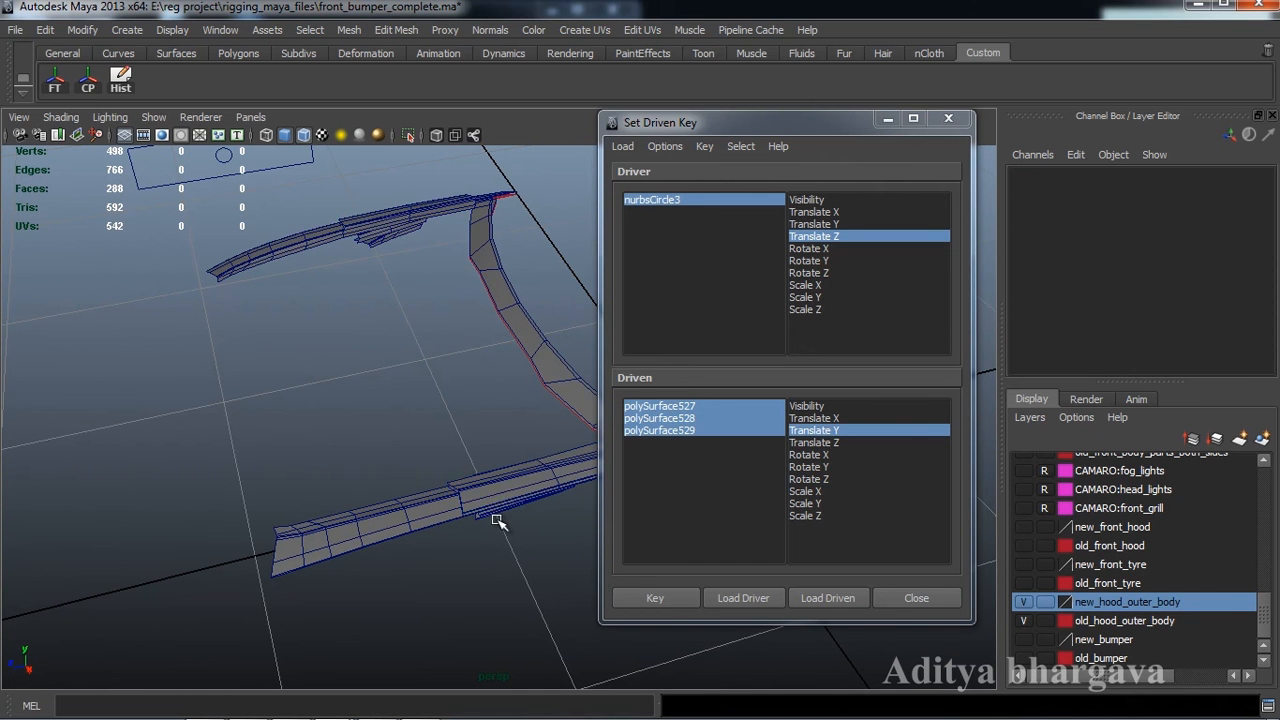
{"action": "left_click_drag", "start_coordinate": [498, 521], "coordinate": [545, 515], "text": "alt"}
{"action": "left_click", "coordinate": [475, 462]}
{"action": "left_click", "coordinate": [469, 443], "text": "shift"}
{"action": "left_click", "coordinate": [457, 454], "text": "shift"}
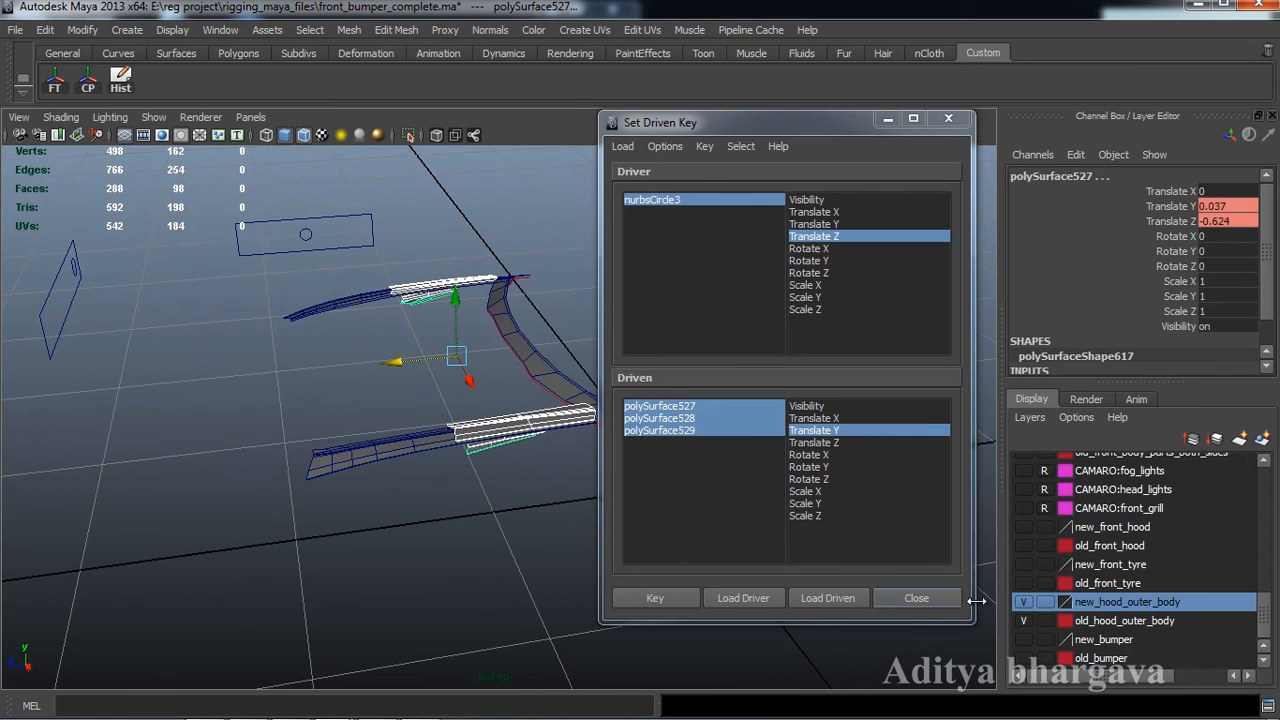
{"action": "left_click", "coordinate": [1112, 622]}
{"action": "right_click", "coordinate": [1113, 626]}
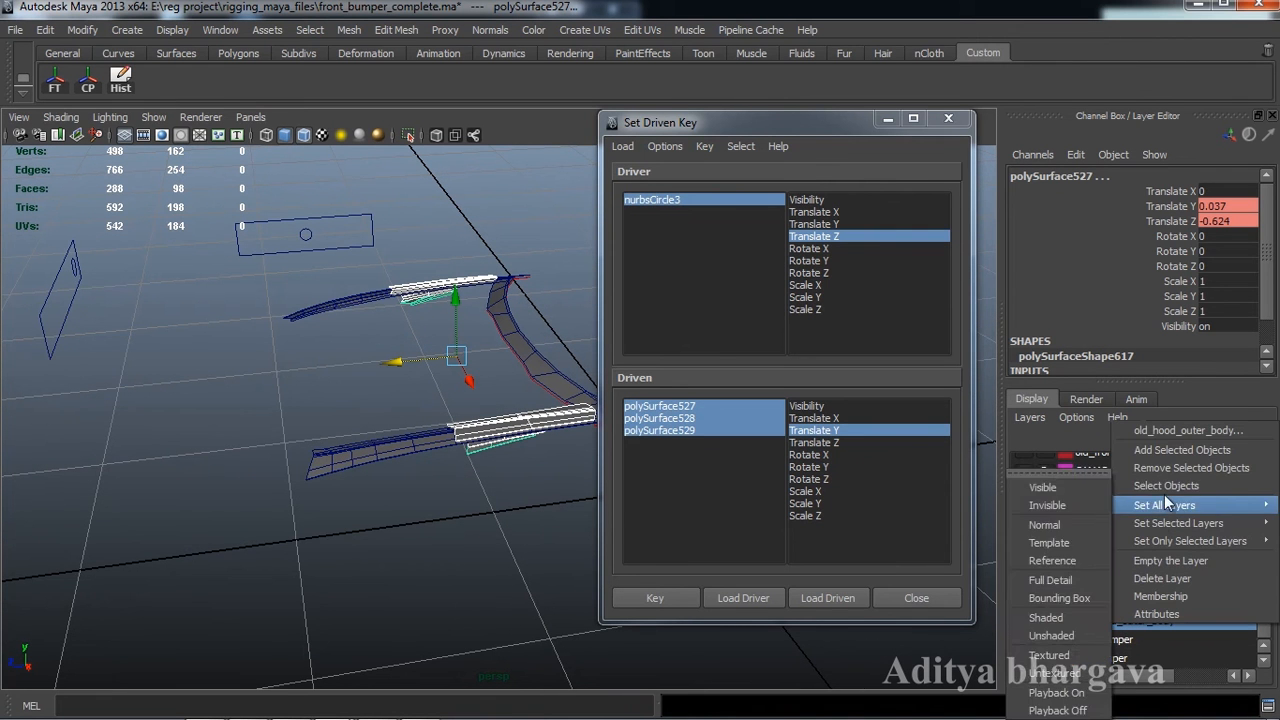
{"action": "left_click", "coordinate": [1166, 452]}
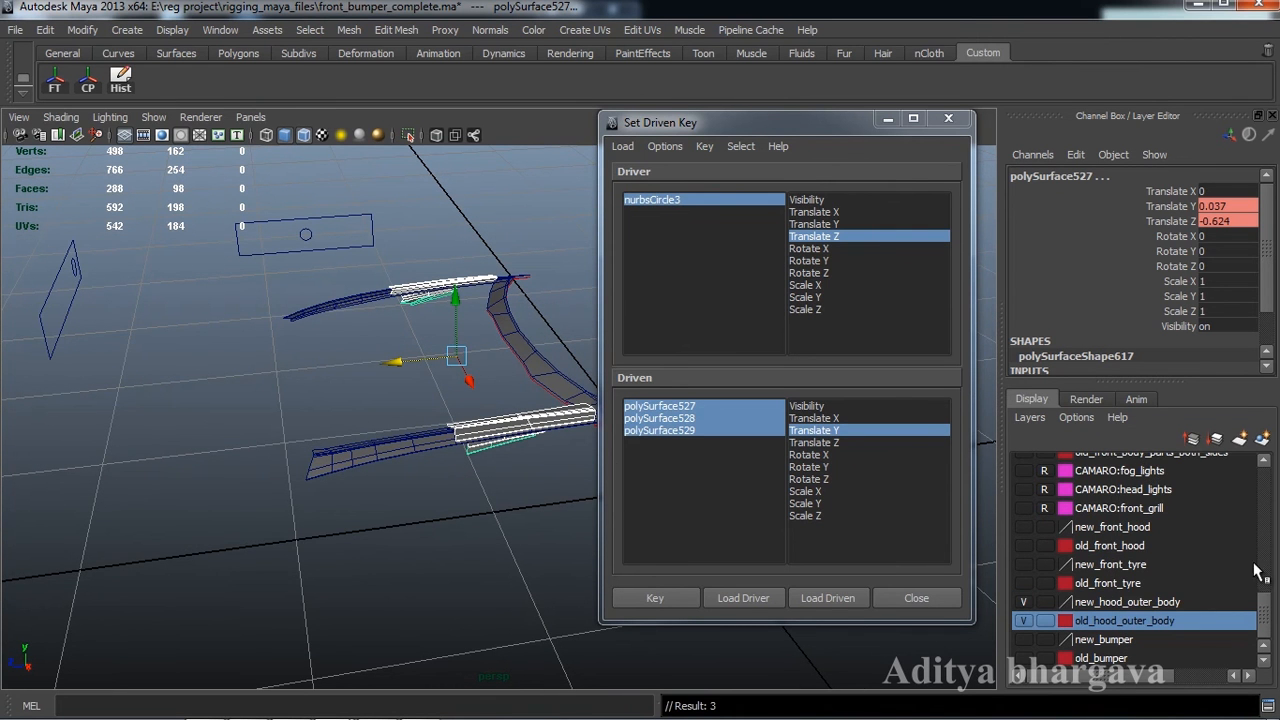
{"action": "left_click", "coordinate": [1024, 621]}
Combine the two new side rail pieces farthest from the cross strip, delete their history and center the pivot.
{"action": "left_click_drag", "start_coordinate": [425, 484], "coordinate": [452, 444], "text": "alt"}
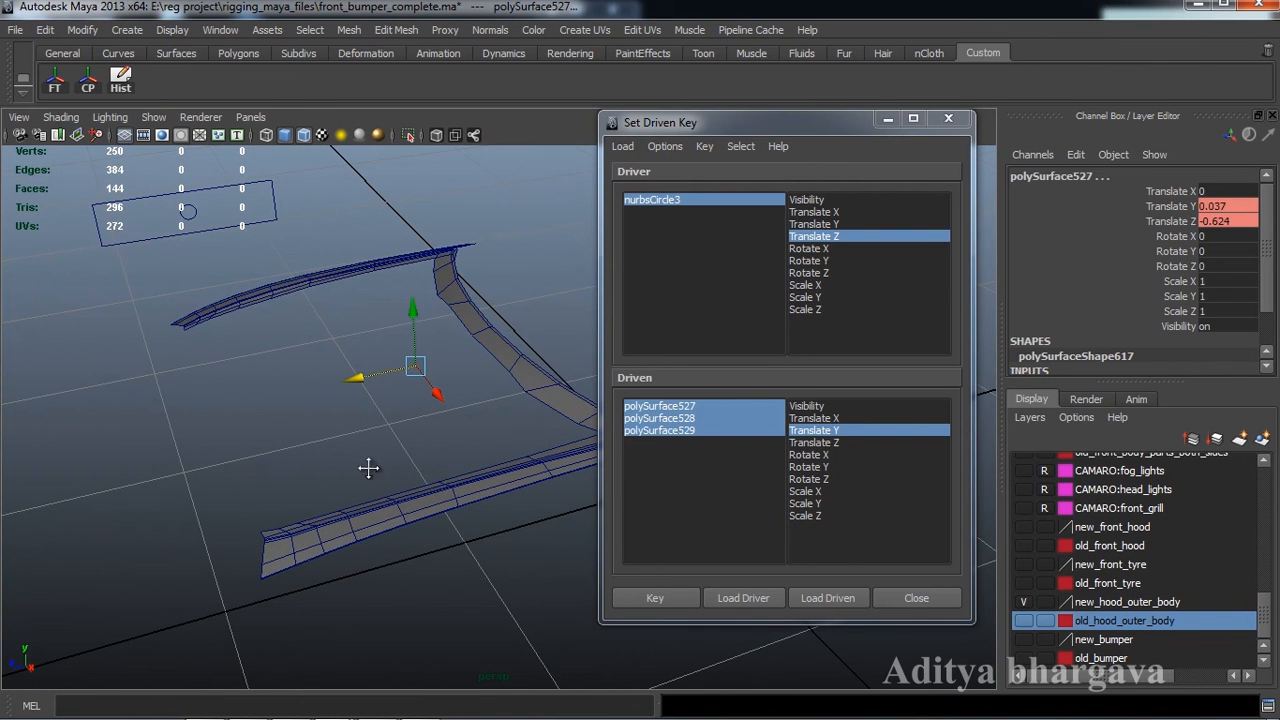
{"action": "left_click", "coordinate": [322, 532]}
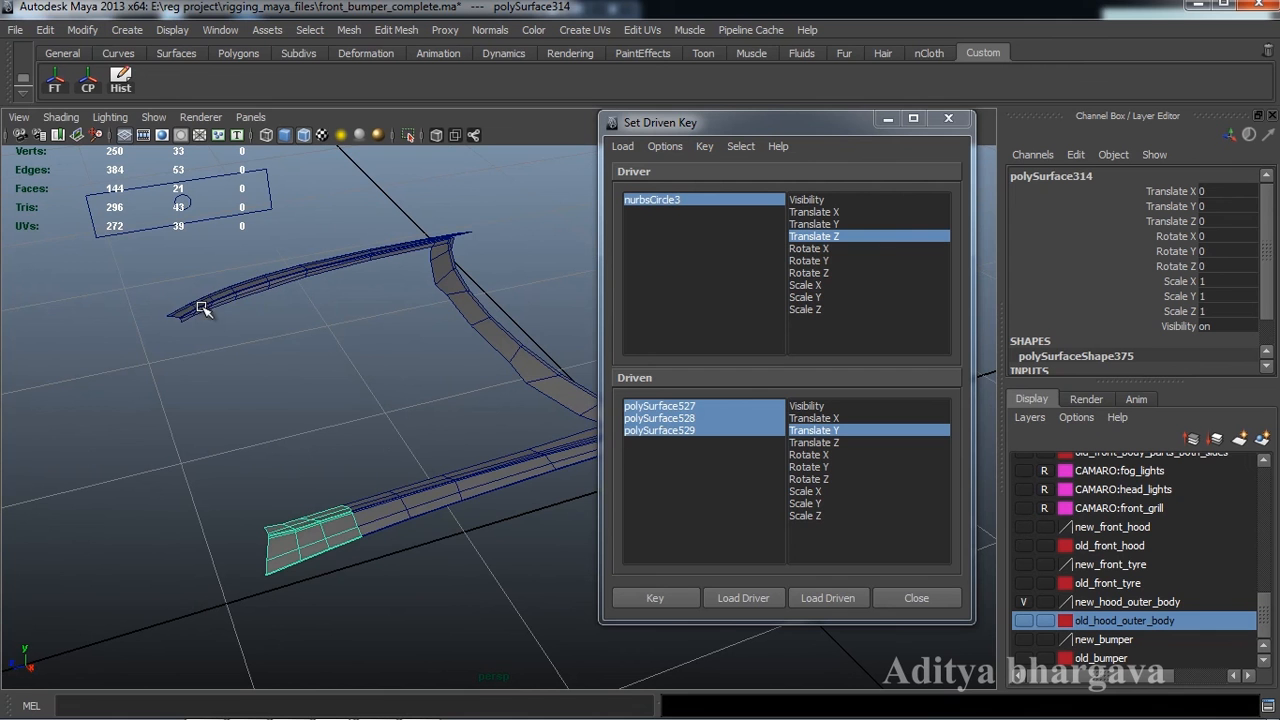
{"action": "left_click", "coordinate": [205, 312]}
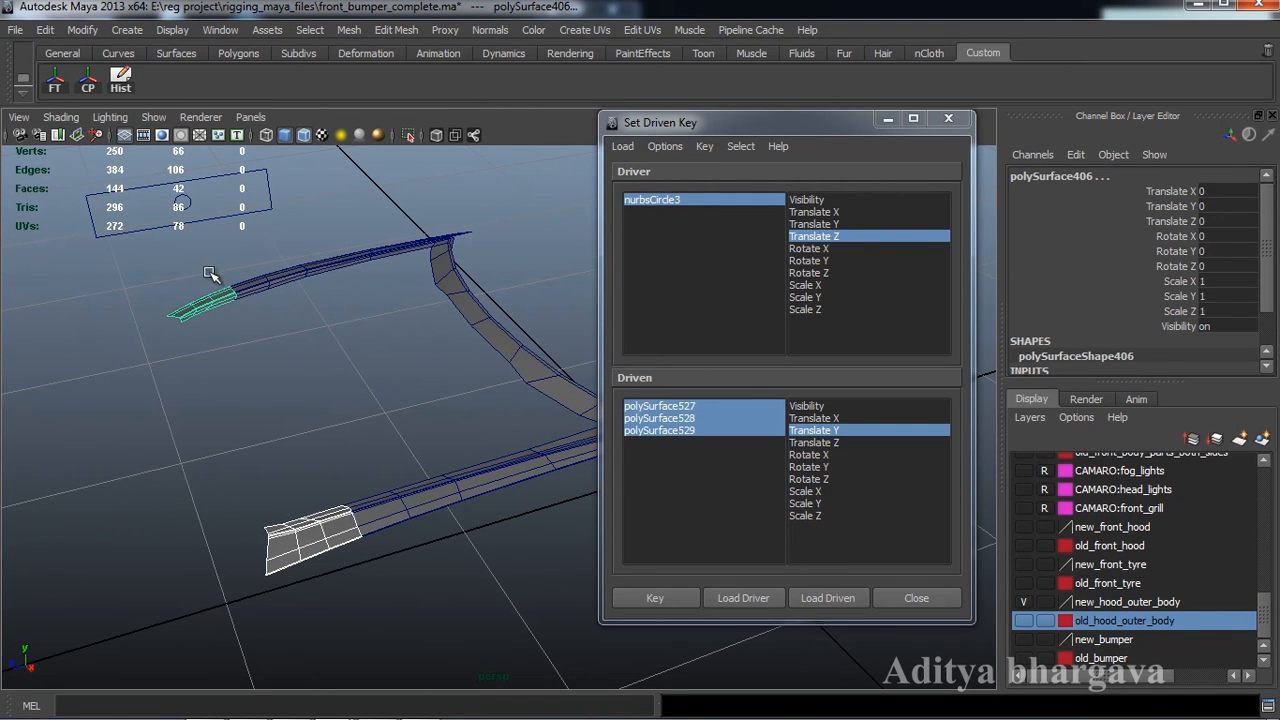
{"action": "right_click_drag", "start_coordinate": [423, 321], "coordinate": [421, 588], "text": "shift"}
{"action": "left_click", "coordinate": [120, 80]}
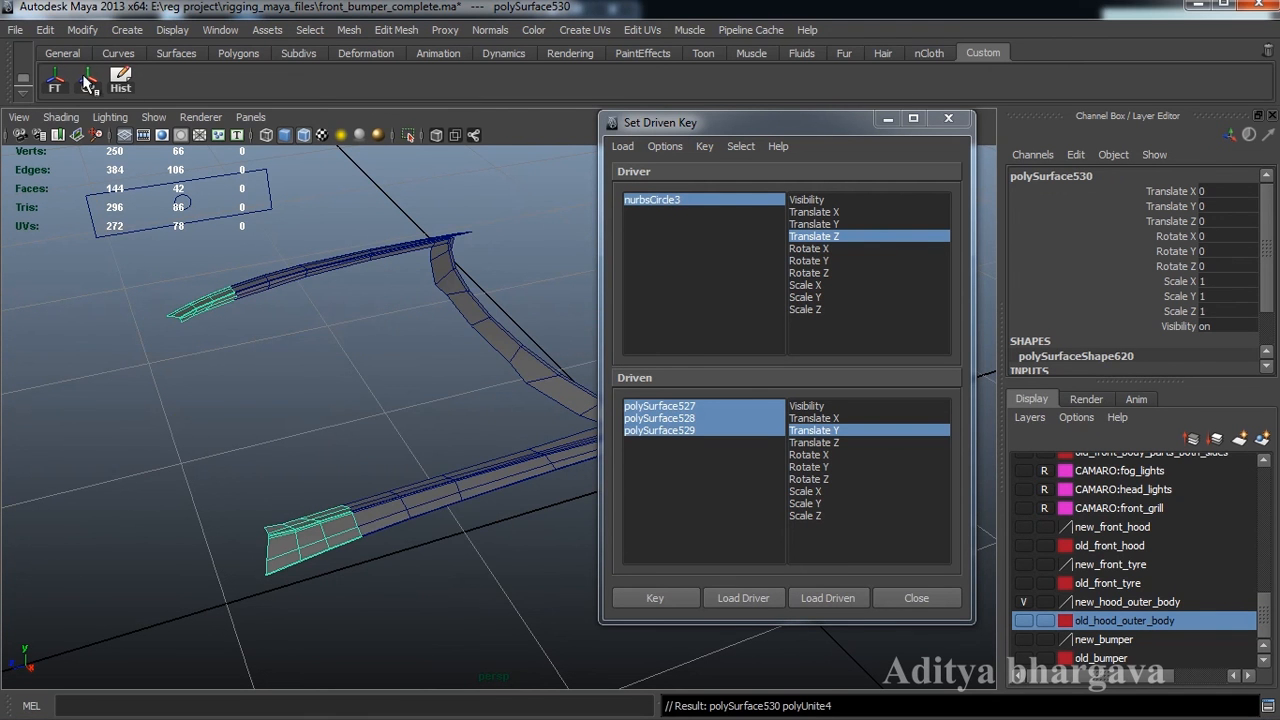
{"action": "left_click", "coordinate": [88, 80]}
Combine the second pair of new side rail pieces, next to the end pair, and center its pivot.
{"action": "left_click_drag", "start_coordinate": [312, 297], "coordinate": [306, 414], "text": "alt"}
{"action": "left_click", "coordinate": [337, 480]}
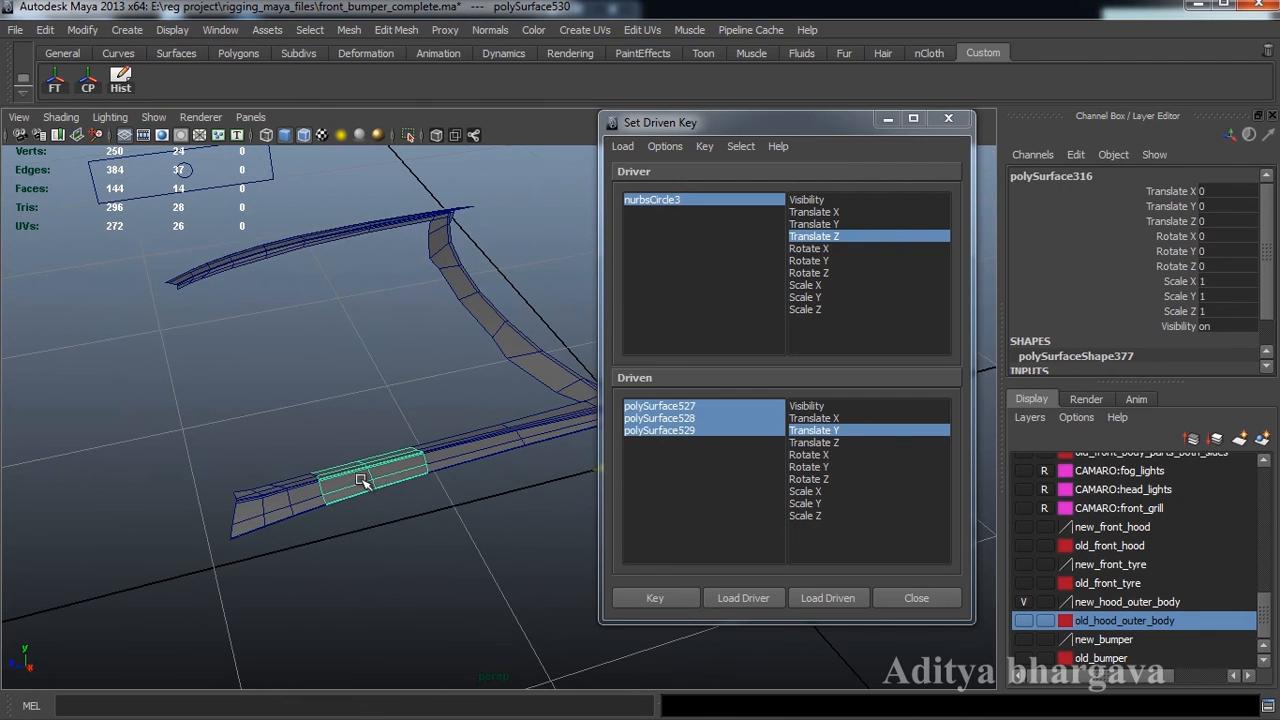
{"action": "left_click", "coordinate": [266, 252], "text": "shift"}
{"action": "right_click_drag", "start_coordinate": [326, 292], "coordinate": [337, 553], "text": "shift"}
{"action": "left_click", "coordinate": [88, 80]}
{"action": "left_click_drag", "start_coordinate": [330, 300], "coordinate": [273, 300], "text": "alt"}
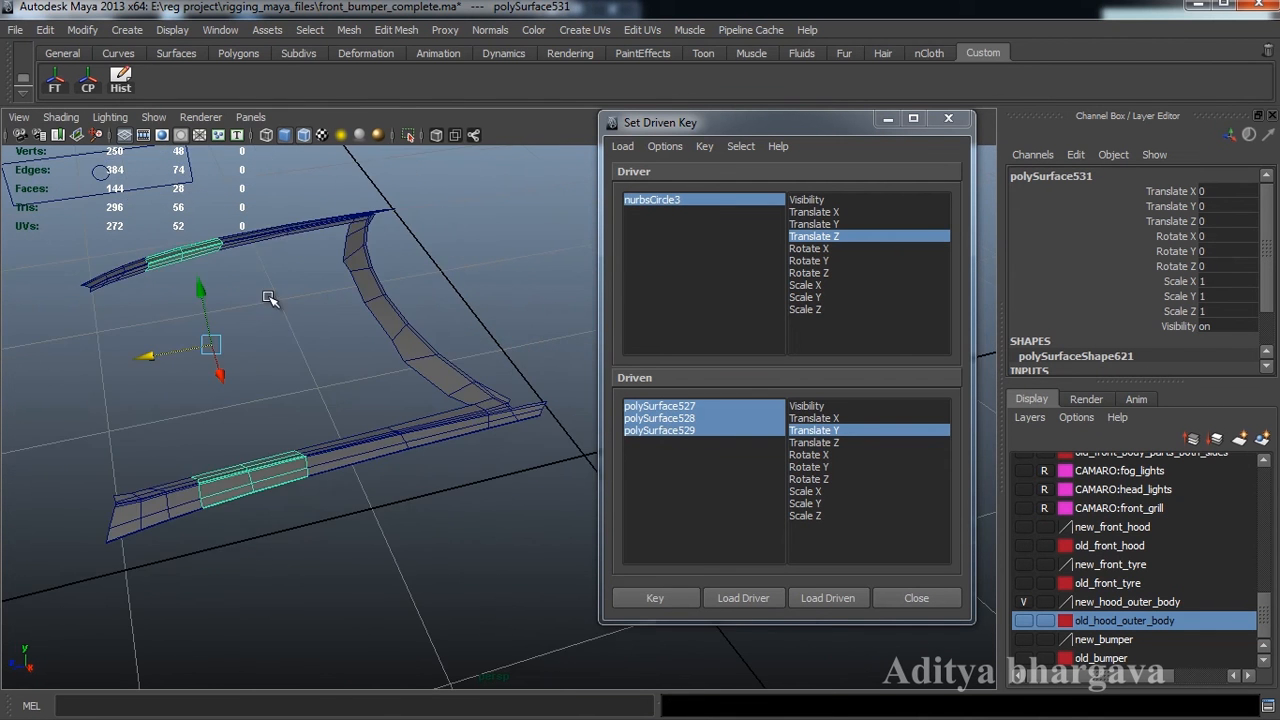
Combine the third pair of new side rail pieces, counting from the end farthest from the cross strip.
{"action": "left_click", "coordinate": [276, 224]}
{"action": "left_click", "coordinate": [352, 453], "text": "shift"}
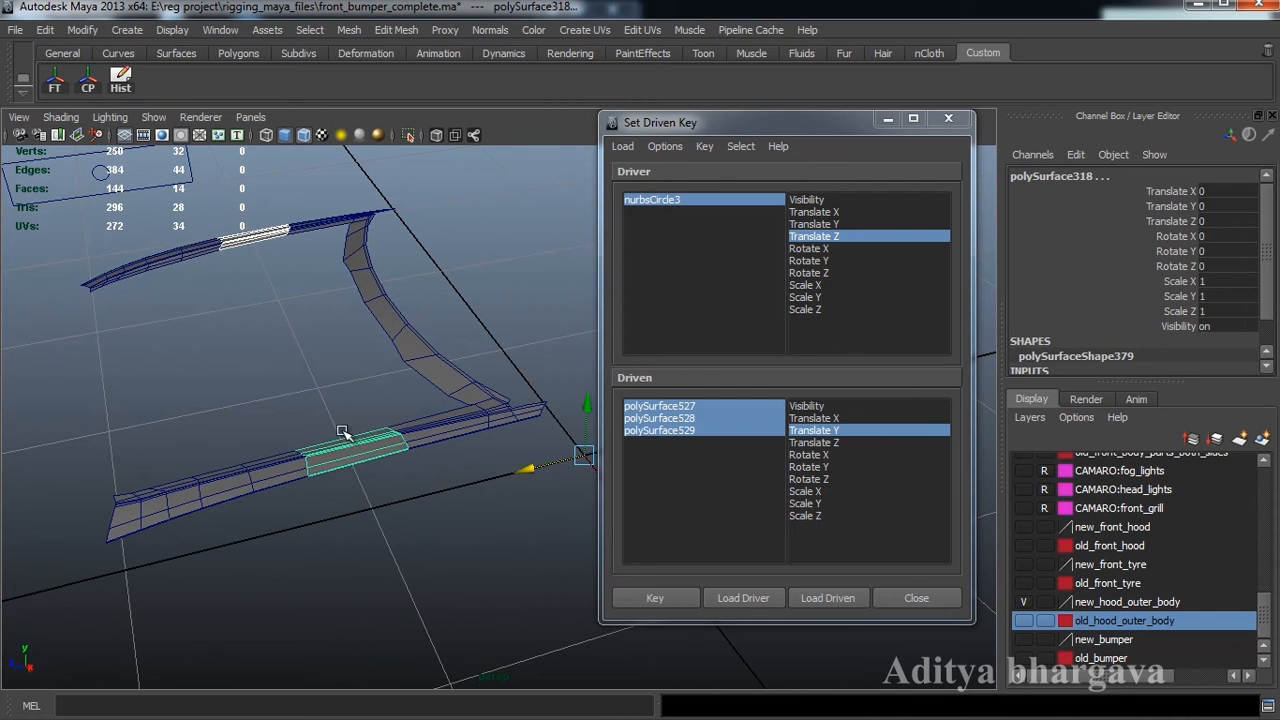
{"action": "right_click_drag", "start_coordinate": [291, 329], "coordinate": [281, 589], "text": "shift"}
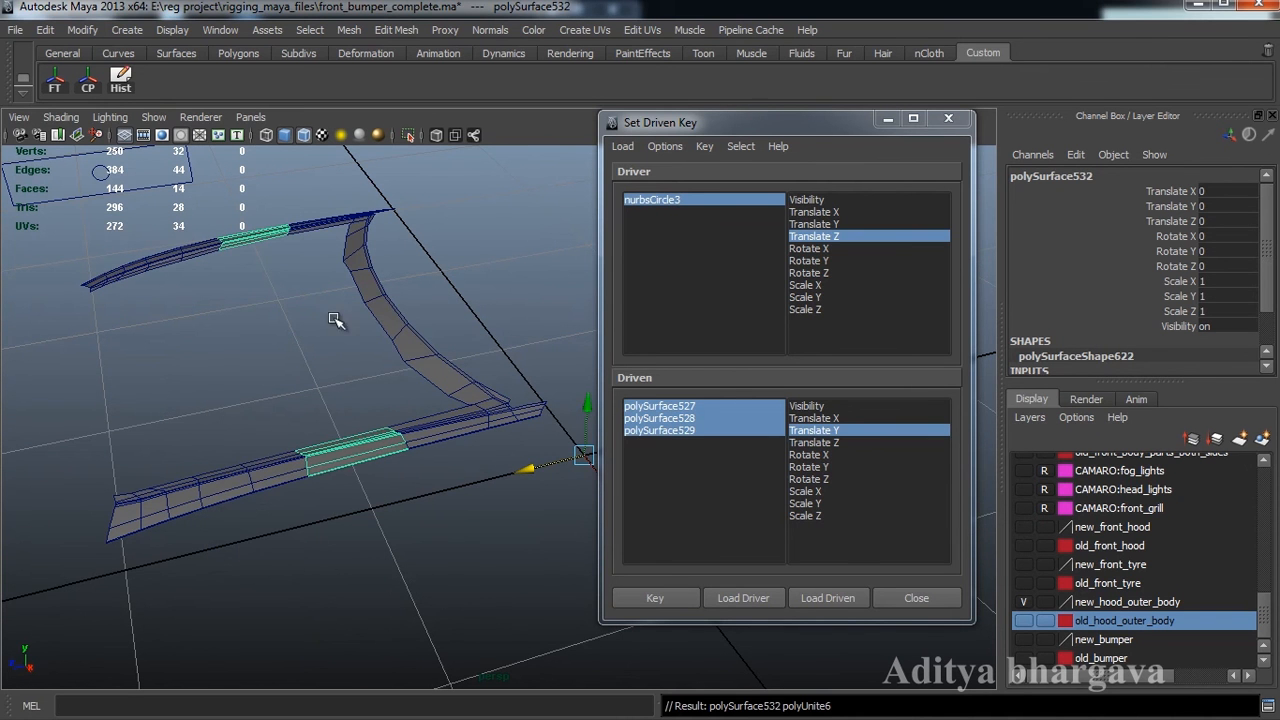
Combine the new side rail pieces nearest the cross strip with the third pair and center the pivot of the combined mesh.
{"action": "left_click", "coordinate": [303, 228]}
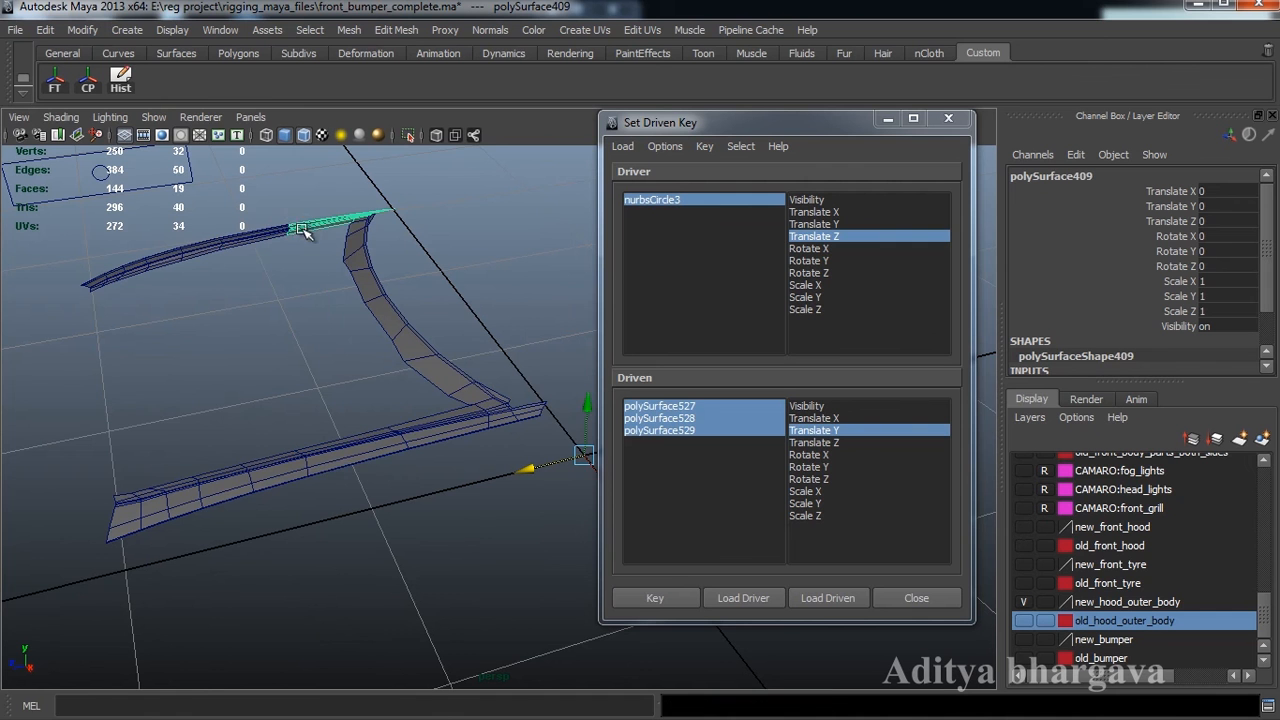
{"action": "left_click", "coordinate": [420, 443]}
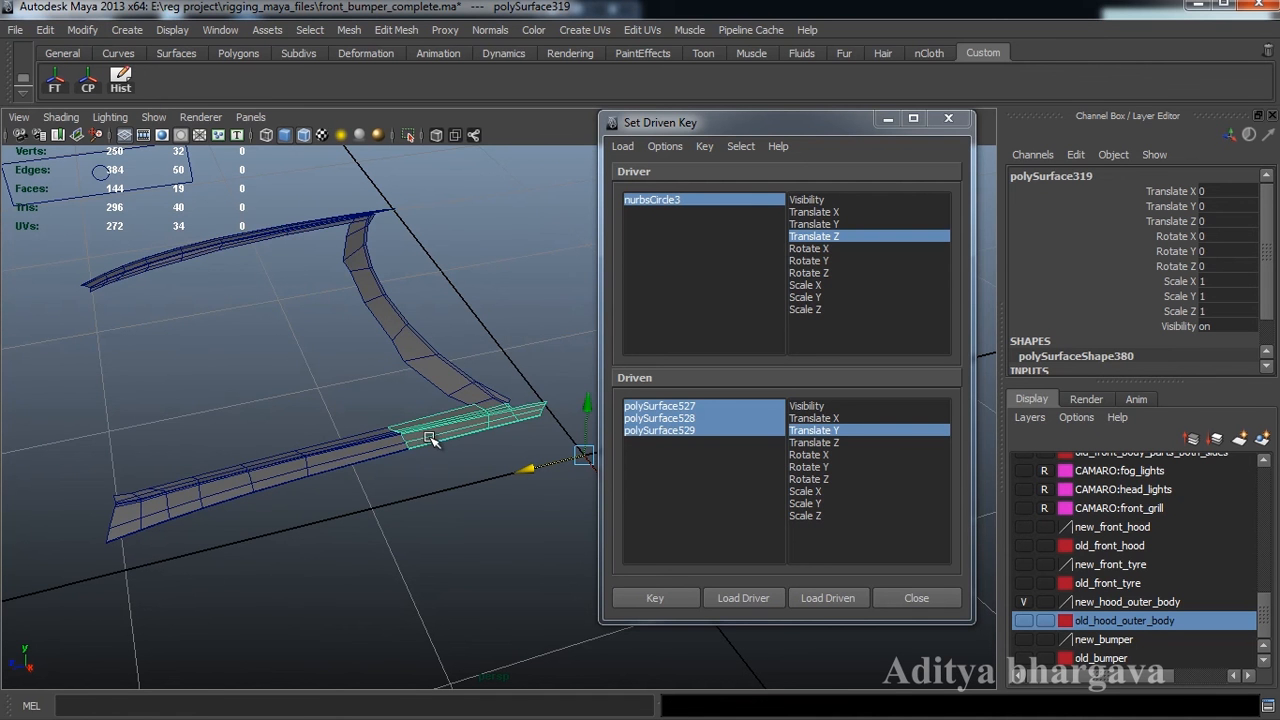
{"action": "left_click", "coordinate": [378, 447], "text": "shift"}
{"action": "right_click_drag", "start_coordinate": [310, 283], "coordinate": [284, 540], "text": "shift"}
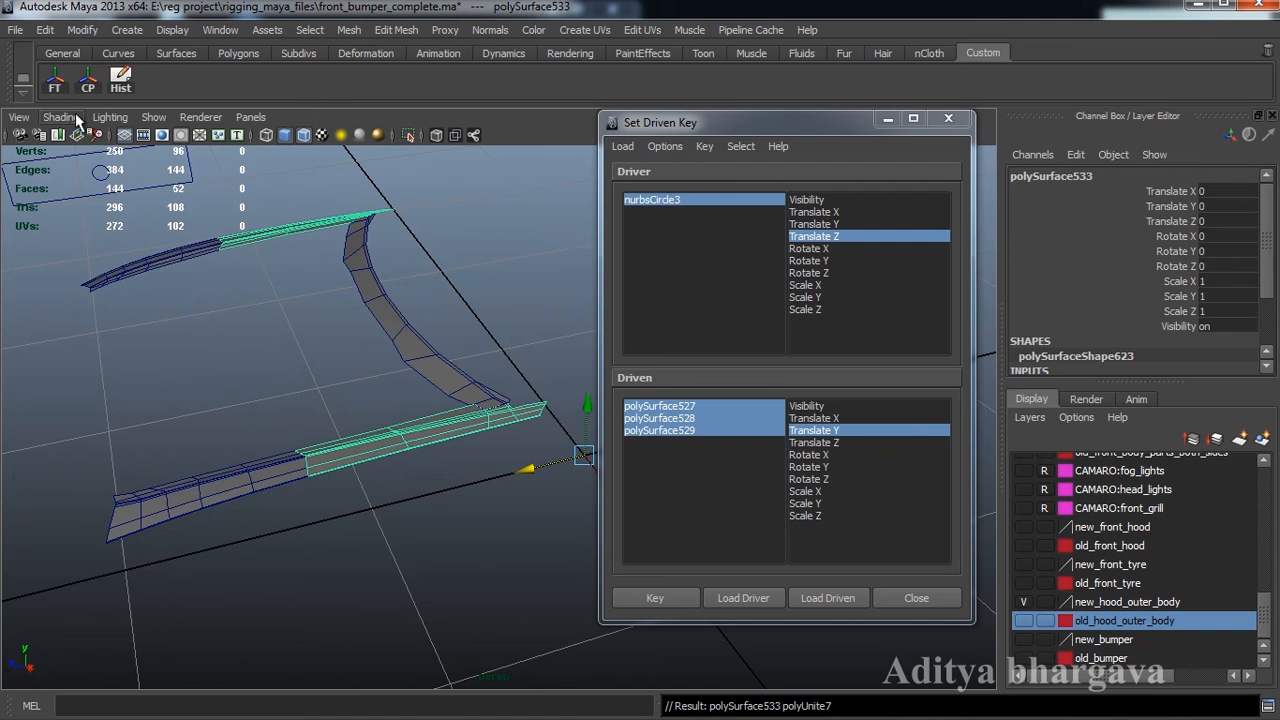
{"action": "left_click", "coordinate": [88, 80]}
{"action": "left_click_drag", "start_coordinate": [220, 200], "coordinate": [347, 356], "text": "alt"}
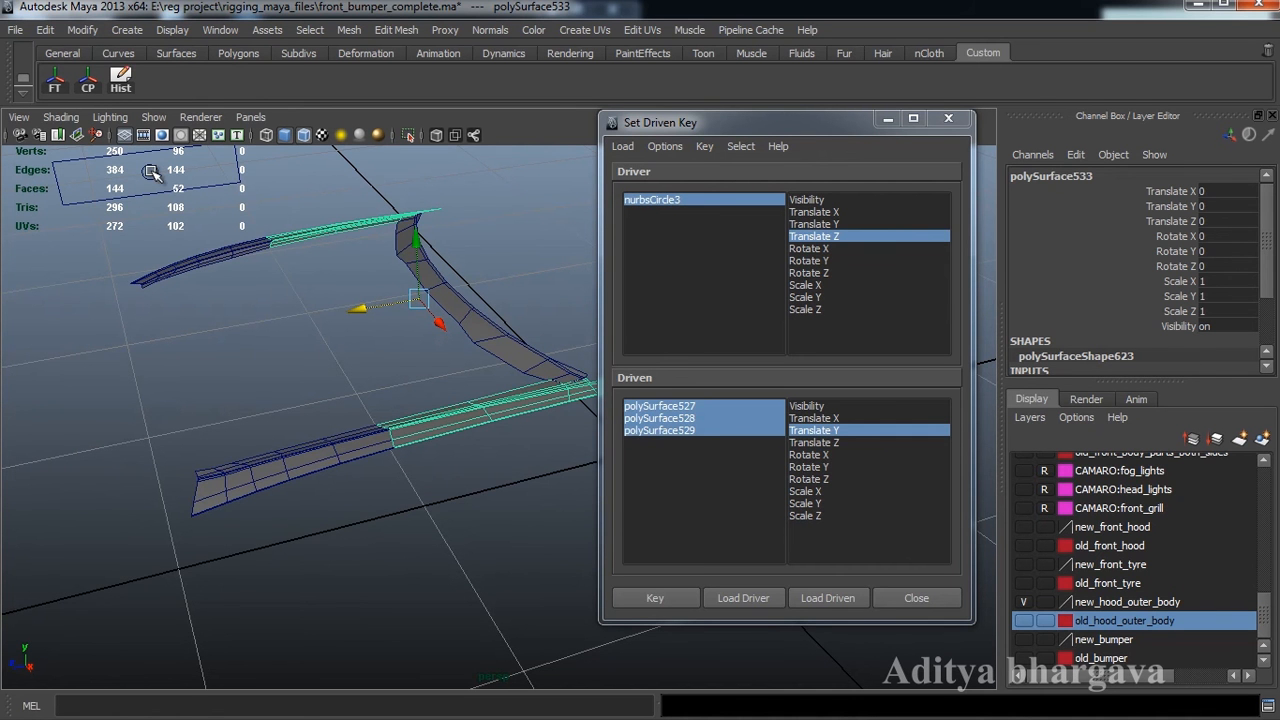
Select the three combined new side rail pairs together and save the scene.
{"action": "left_click", "coordinate": [160, 170]}
{"action": "left_click_drag", "start_coordinate": [235, 300], "coordinate": [390, 437], "text": "alt"}
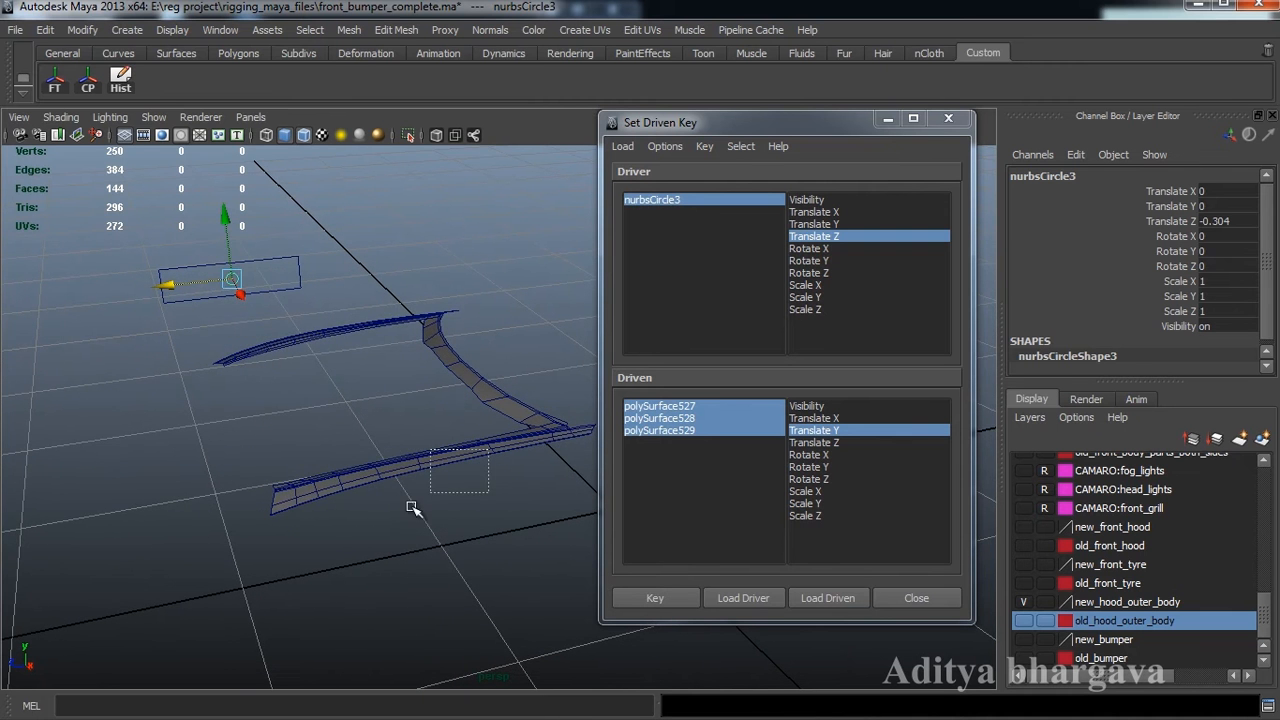
{"action": "left_click_drag", "start_coordinate": [411, 507], "coordinate": [303, 539]}
{"action": "left_click_drag", "start_coordinate": [484, 557], "coordinate": [470, 493], "text": "alt"}
{"action": "left_click_drag", "start_coordinate": [415, 415], "coordinate": [488, 459], "text": "alt"}
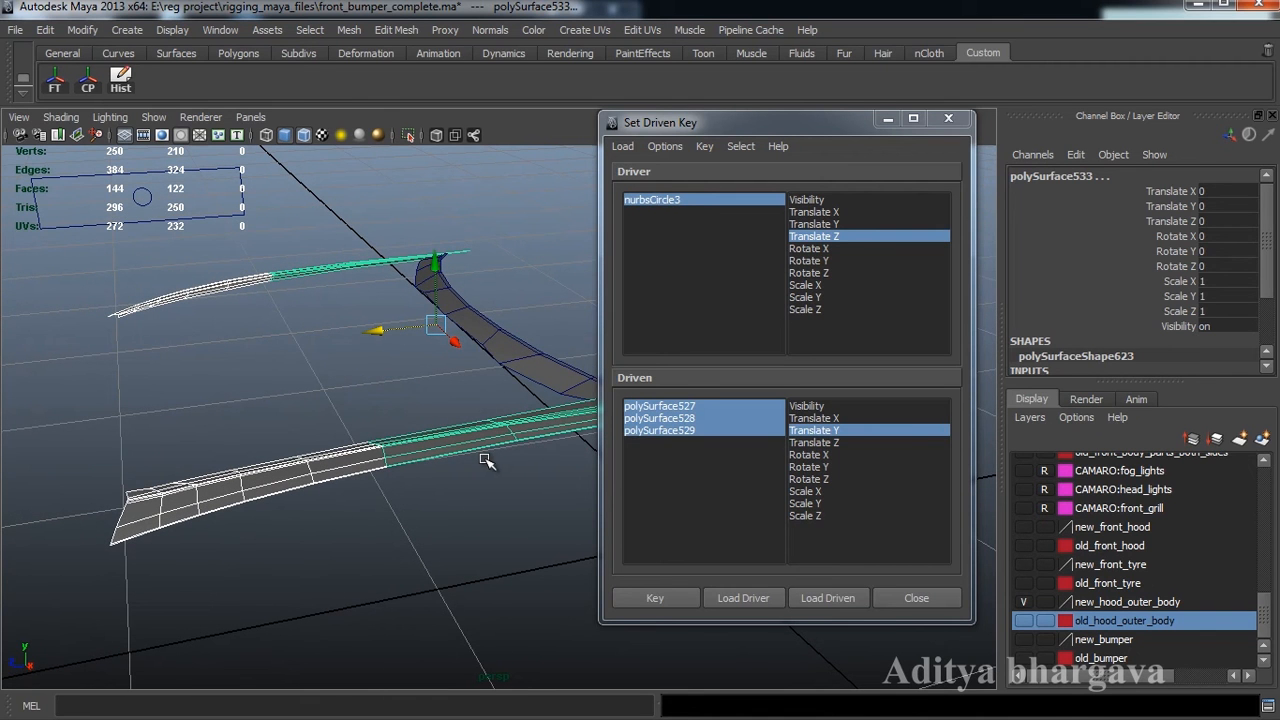
{"action": "key", "text": "ctrl+s"}
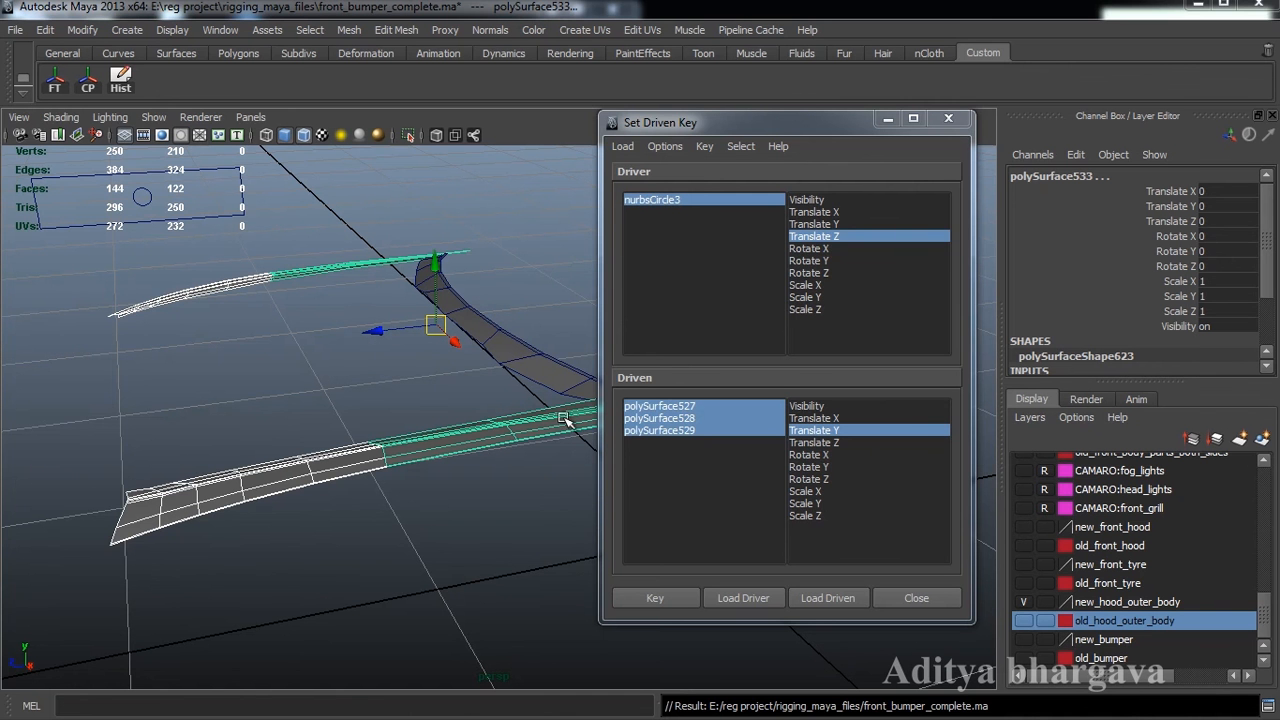
{"action": "left_click_drag", "start_coordinate": [534, 410], "coordinate": [726, 456], "text": "alt"}
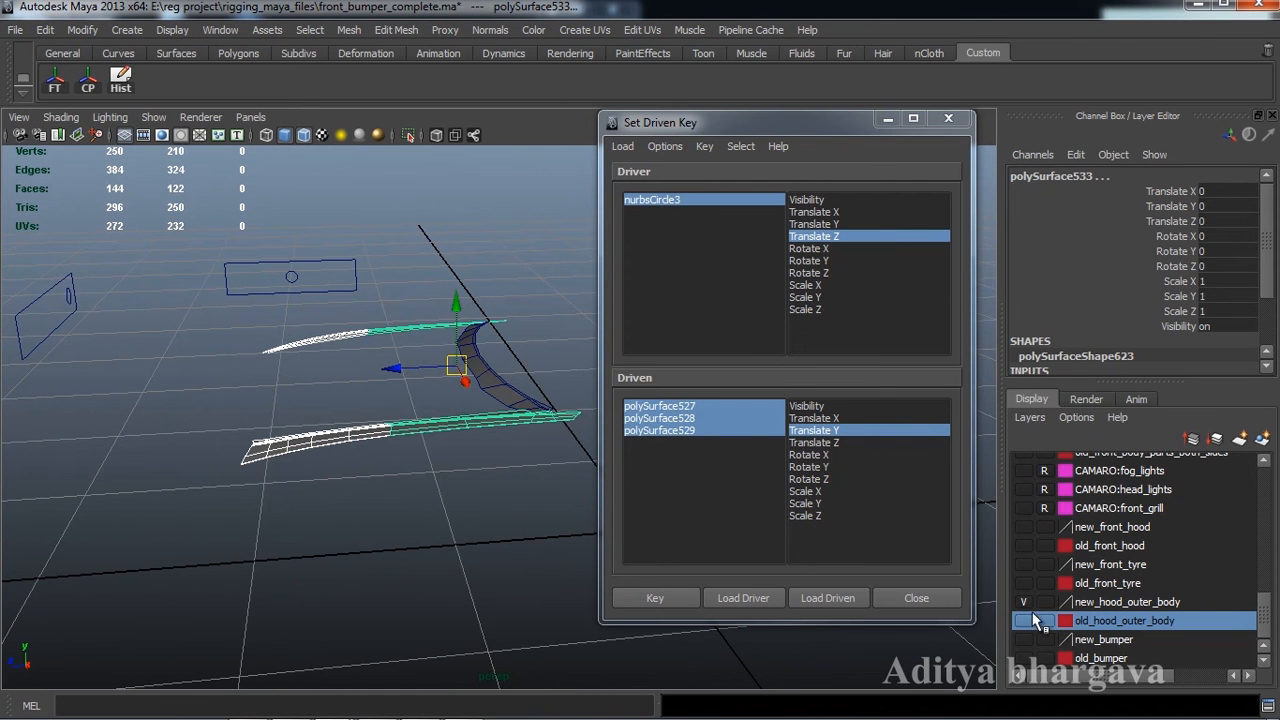
Show the old_hood_outer_body layer and load the circle slider nurbsCircle3 as the driver.
{"action": "left_click", "coordinate": [1024, 620]}
{"action": "left_click_drag", "start_coordinate": [557, 489], "coordinate": [435, 452], "text": "alt"}
{"action": "left_click", "coordinate": [176, 228]}
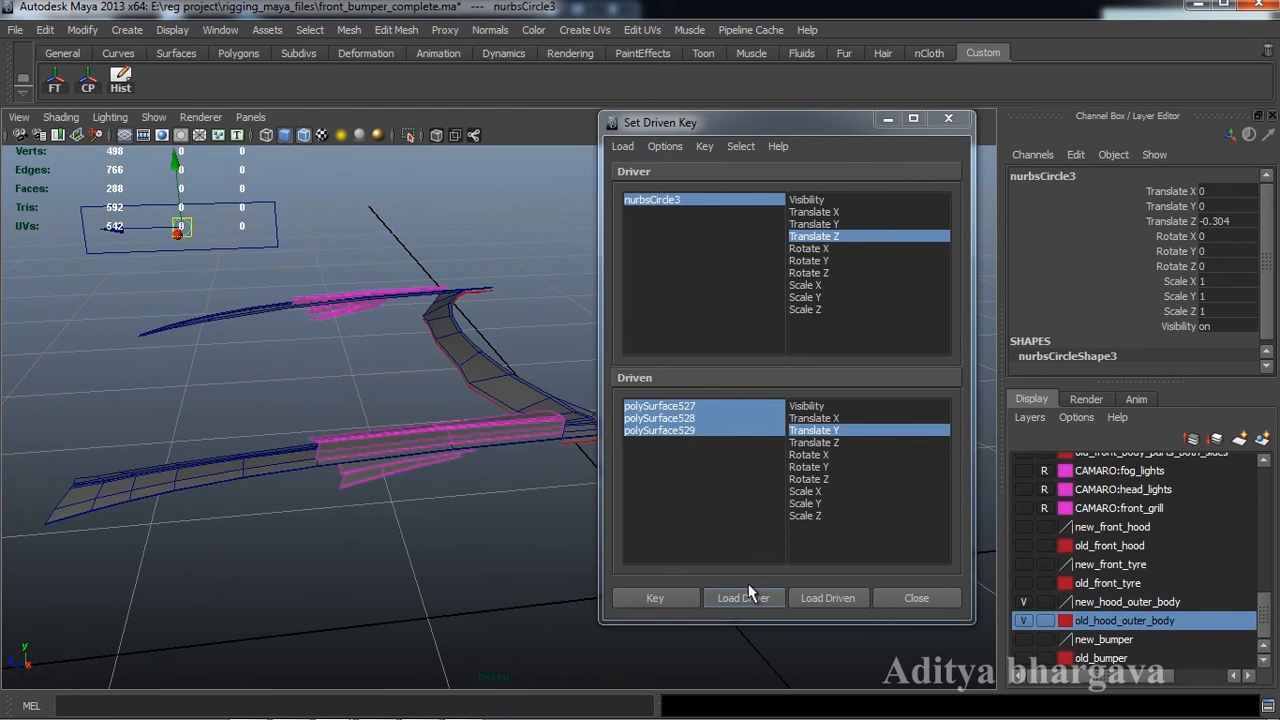
{"action": "left_click", "coordinate": [755, 592]}
Load the three new side rail pairs, polySurface533, polySurface531 and polySurface530, as the driven objects.
{"action": "left_click", "coordinate": [281, 441]}
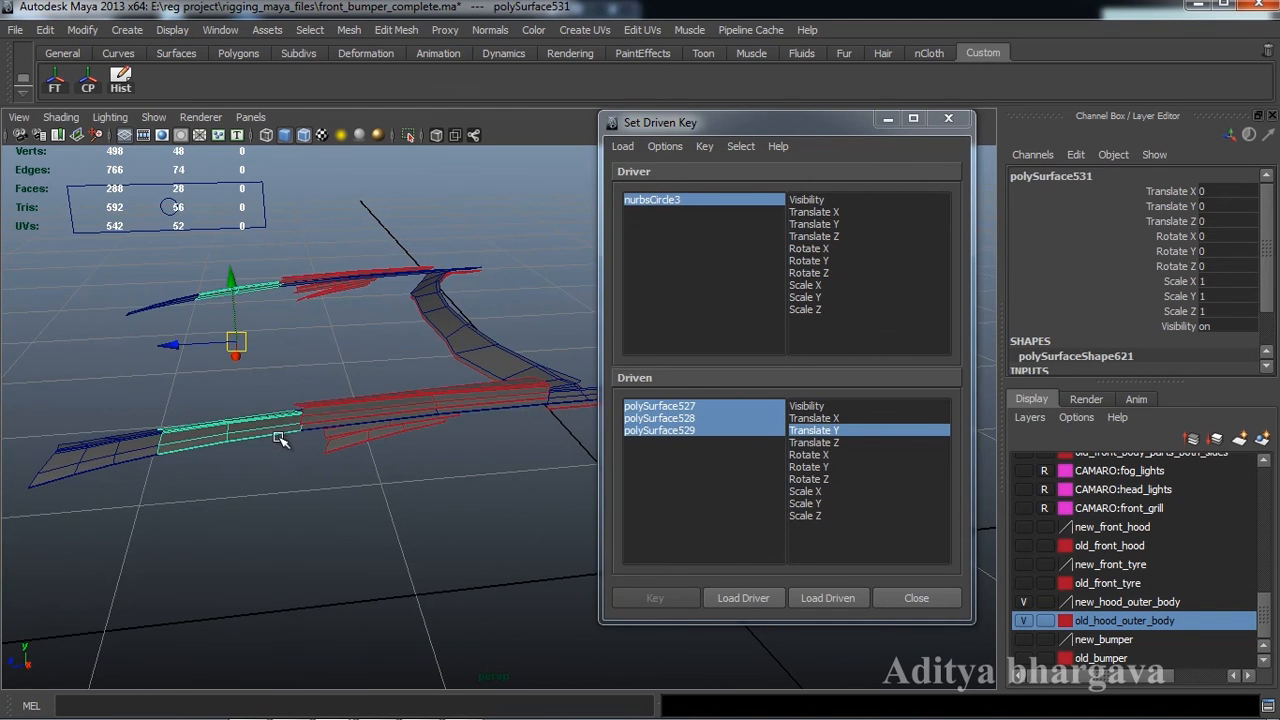
{"action": "left_click", "coordinate": [570, 398]}
{"action": "left_click_drag", "start_coordinate": [566, 450], "coordinate": [478, 442], "text": "alt"}
{"action": "left_click", "coordinate": [200, 440]}
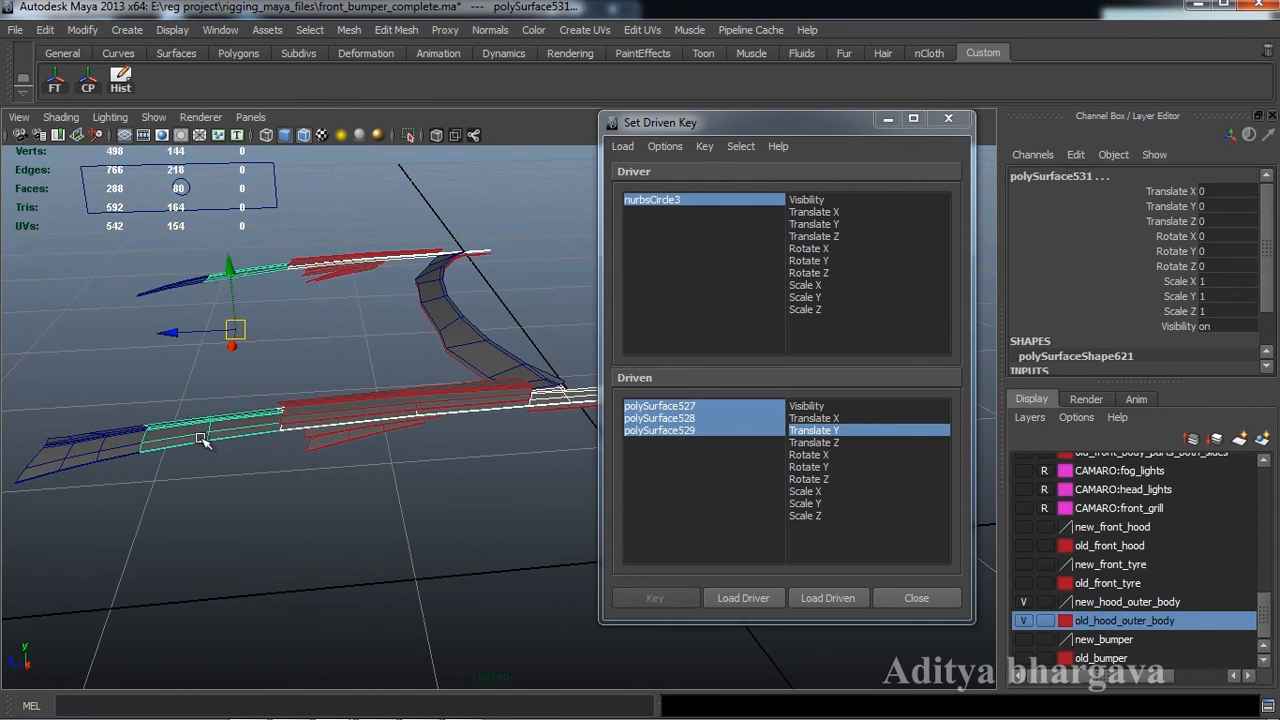
{"action": "left_click", "coordinate": [110, 444]}
{"action": "left_click_drag", "start_coordinate": [372, 437], "coordinate": [345, 385], "text": "alt"}
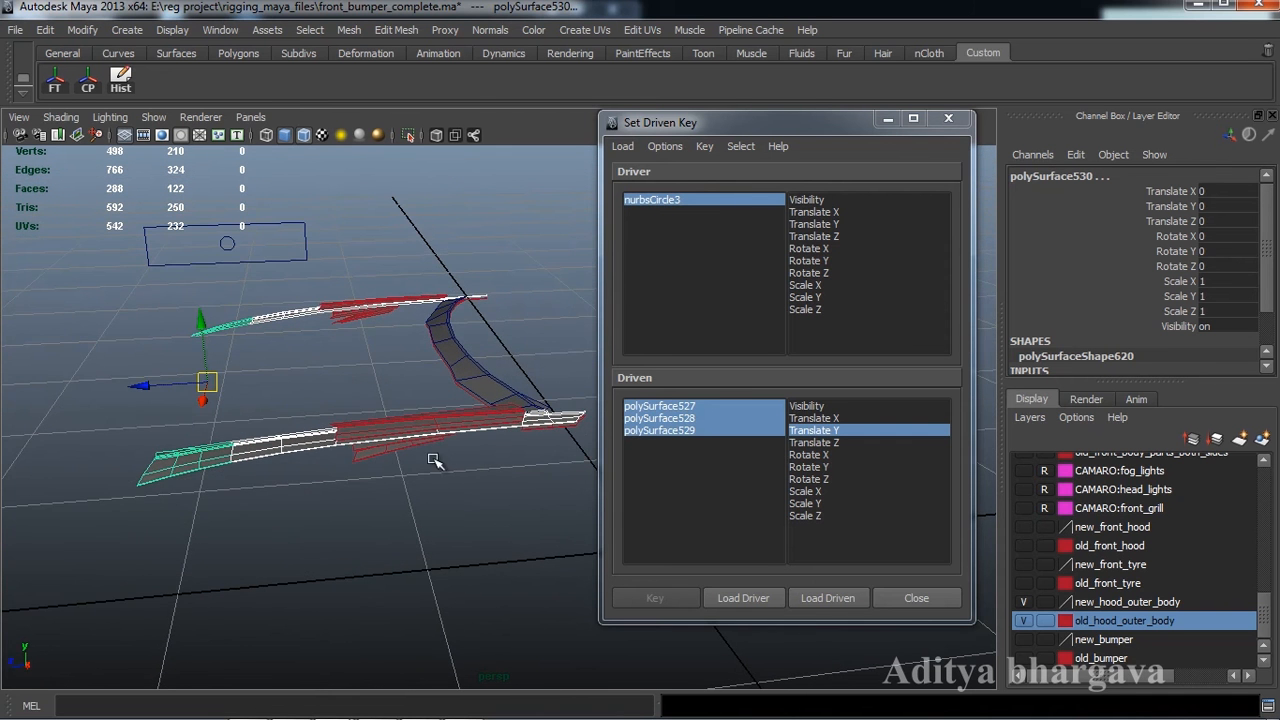
{"action": "left_click_drag", "start_coordinate": [436, 463], "coordinate": [380, 447], "text": "alt"}
{"action": "left_click", "coordinate": [848, 593]}
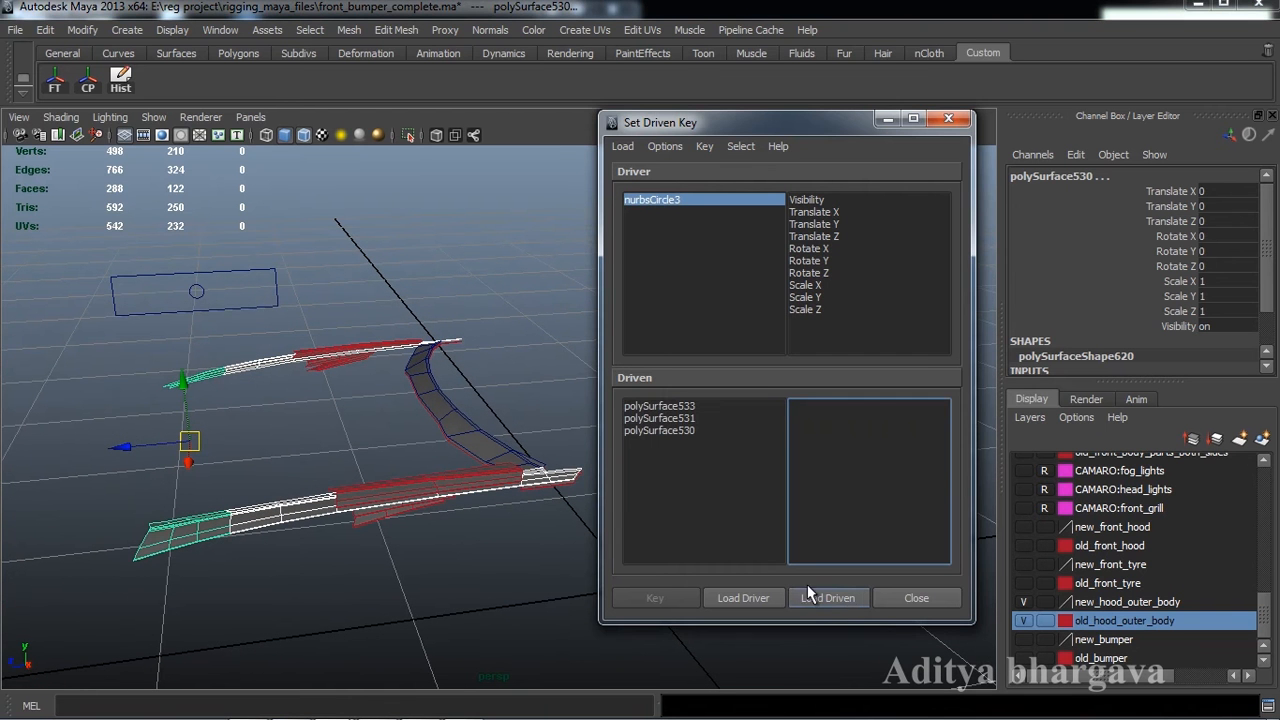
Key Translate Y and Translate Z of all three new rail pairs against the circle slider's Translate Z.
{"action": "left_click", "coordinate": [690, 541]}
{"action": "left_click", "coordinate": [679, 408]}
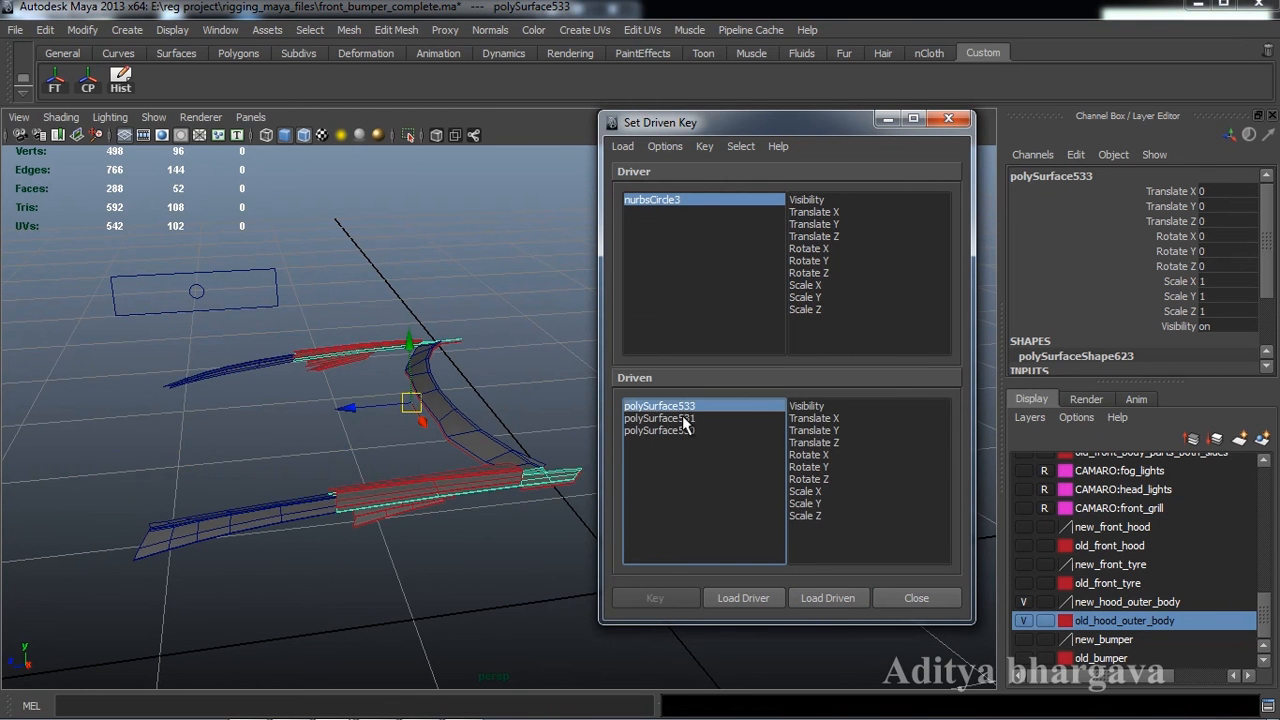
{"action": "left_click", "coordinate": [684, 431], "text": "shift"}
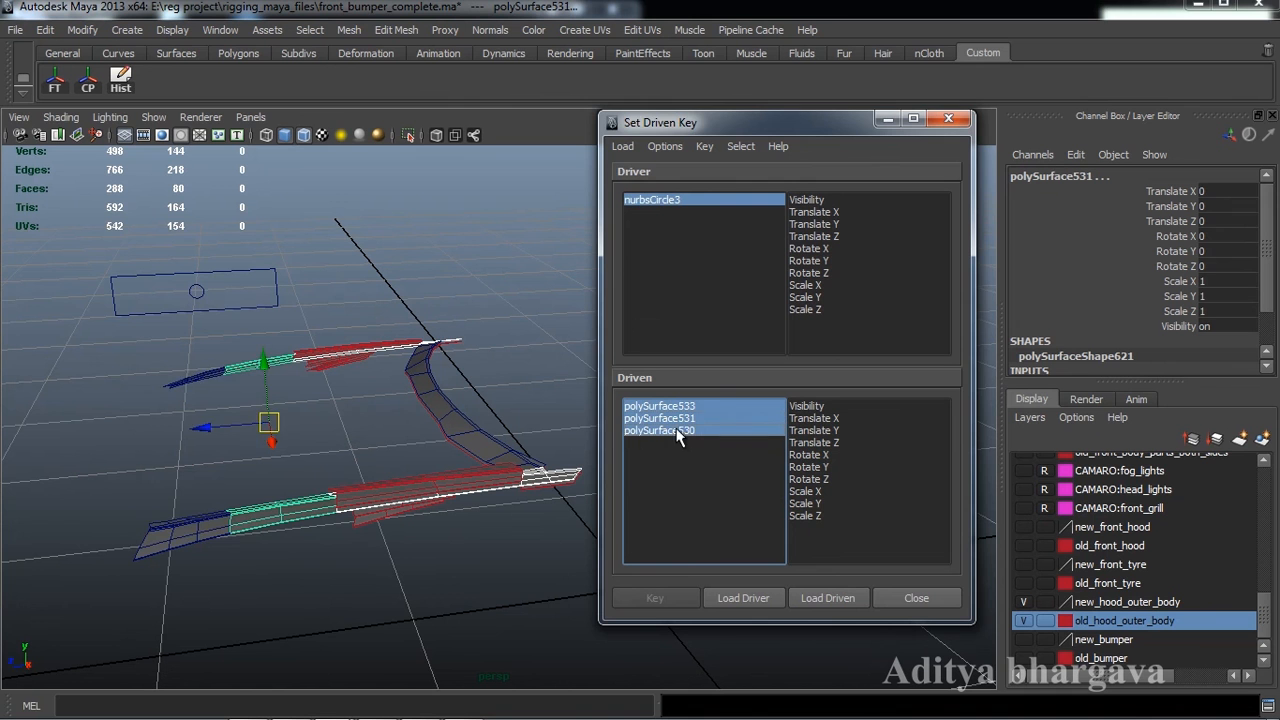
{"action": "left_click_drag", "start_coordinate": [462, 464], "coordinate": [456, 470], "text": "alt"}
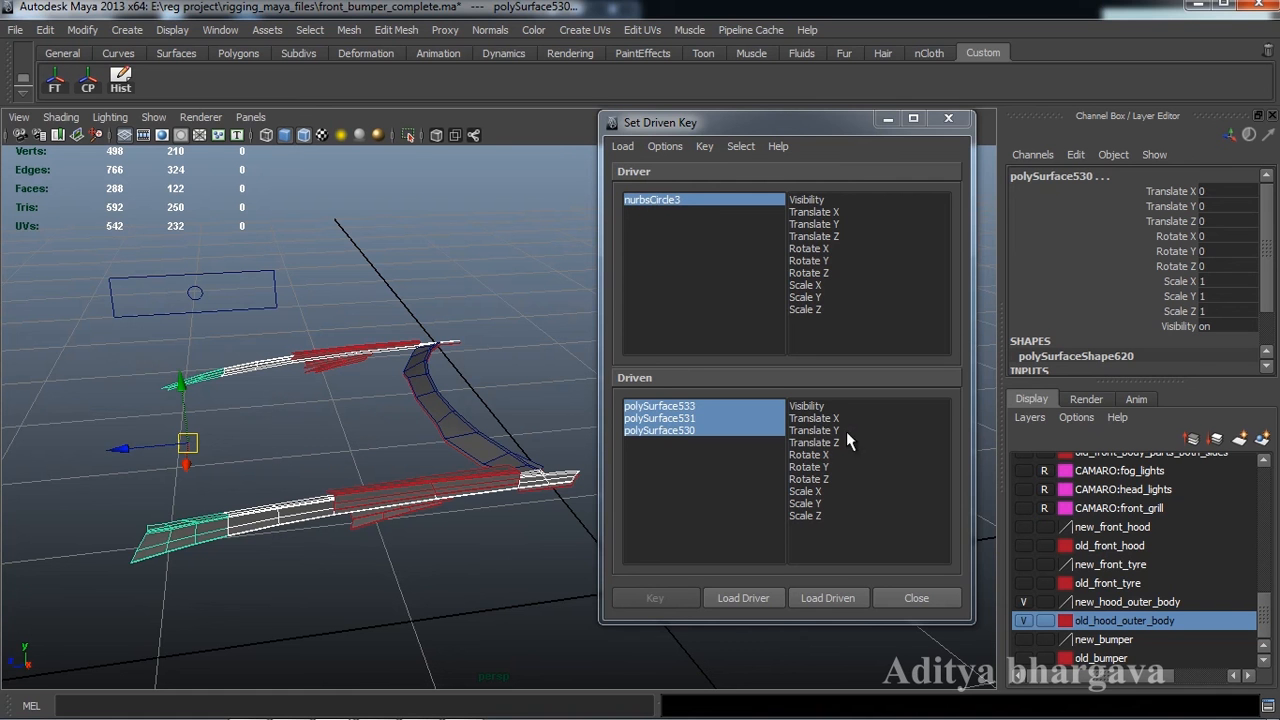
{"action": "left_click_drag", "start_coordinate": [846, 431], "coordinate": [846, 443]}
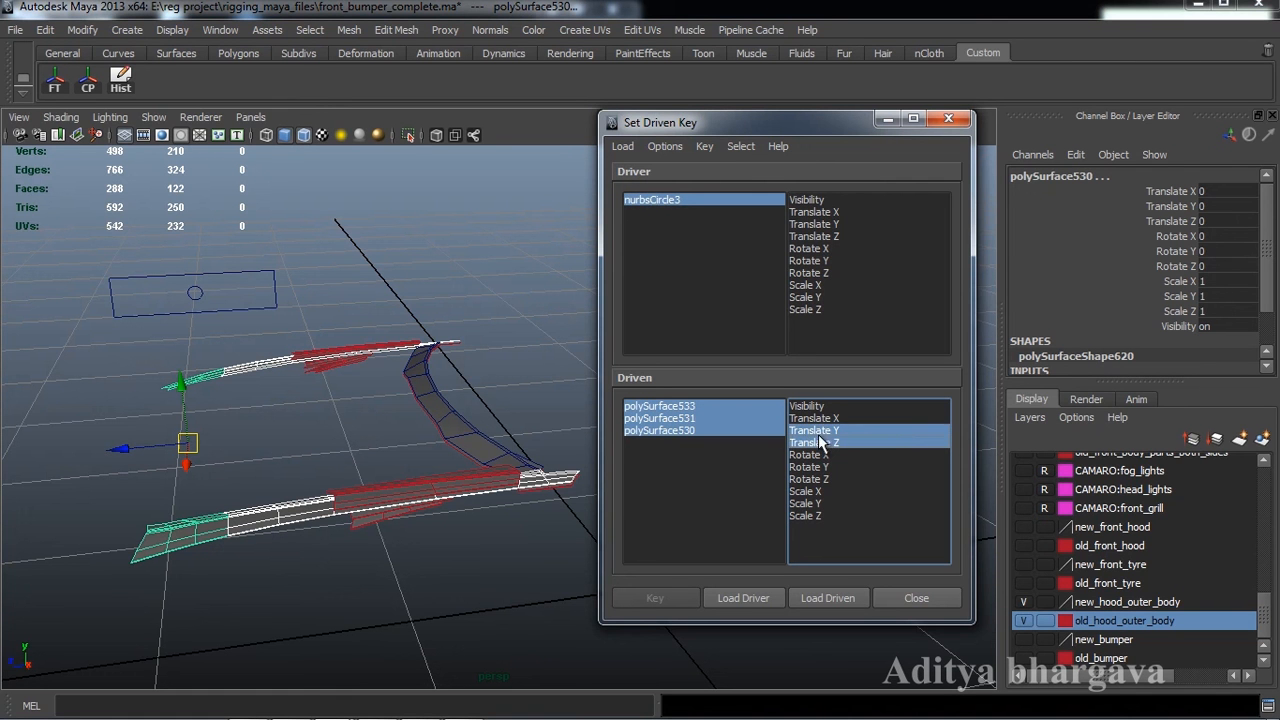
{"action": "left_click", "coordinate": [836, 237]}
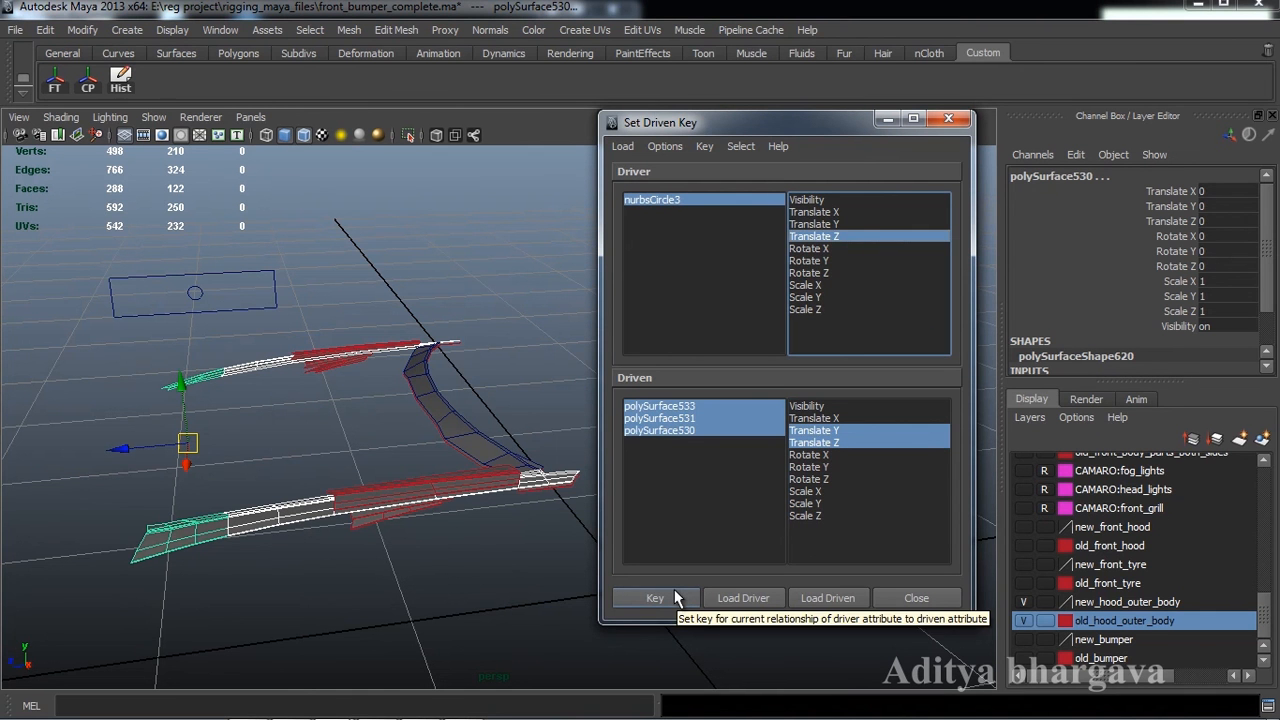
{"action": "left_click", "coordinate": [675, 597]}
Lower all three new side rail pairs to a Translate Y of about -0.021.
{"action": "left_click_drag", "start_coordinate": [445, 558], "coordinate": [247, 447], "text": "alt"}
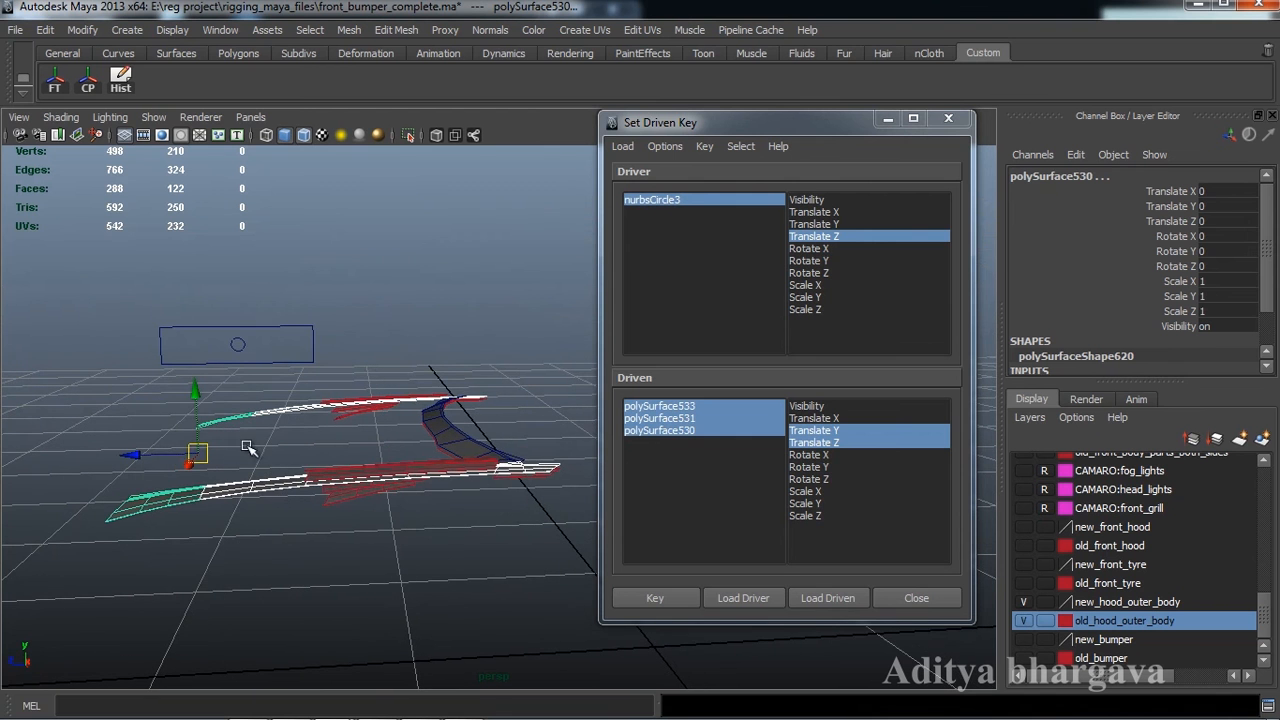
{"action": "left_click_drag", "start_coordinate": [198, 406], "coordinate": [420, 540]}
{"action": "middle_click_drag", "start_coordinate": [464, 518], "coordinate": [457, 491], "text": "alt"}
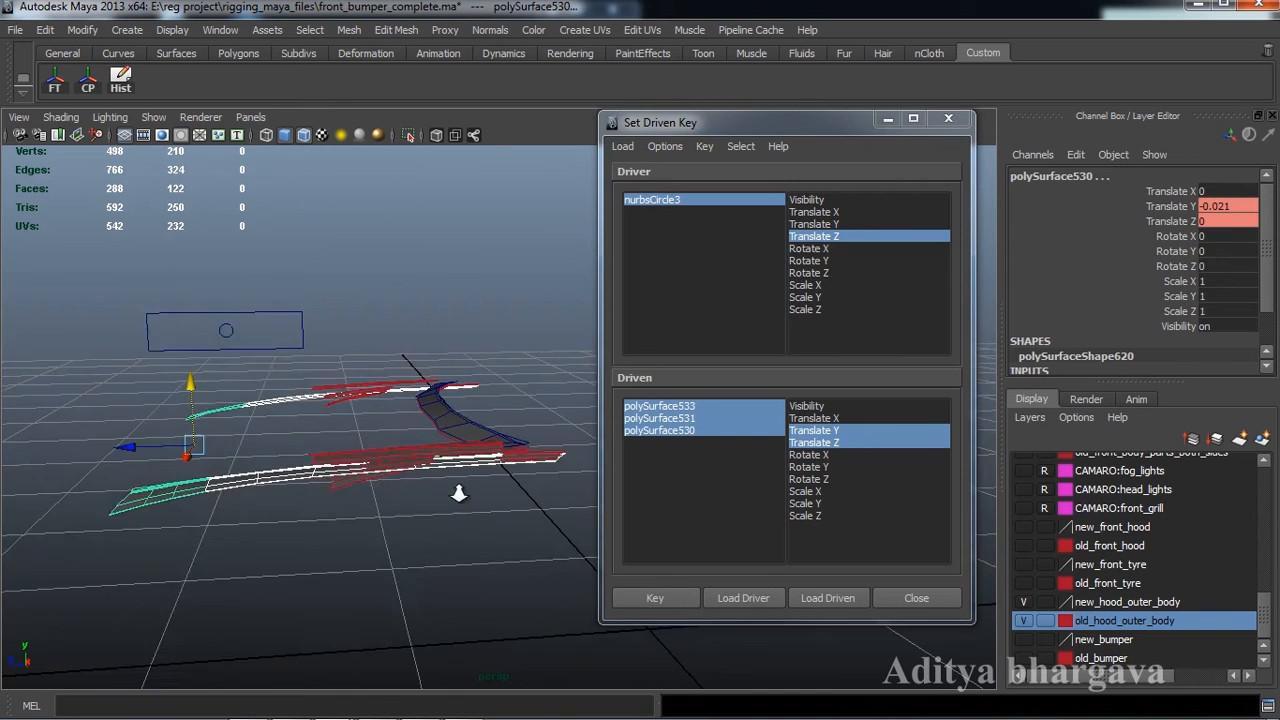
{"action": "scroll", "coordinate": [457, 498], "scroll_direction": "down", "scroll_amount": 2}
{"action": "scroll", "coordinate": [460, 496], "scroll_direction": "up", "scroll_amount": 2}
{"action": "left_click_drag", "start_coordinate": [466, 480], "coordinate": [456, 484], "text": "alt"}
{"action": "middle_click_drag", "start_coordinate": [457, 484], "coordinate": [473, 481], "text": "alt"}
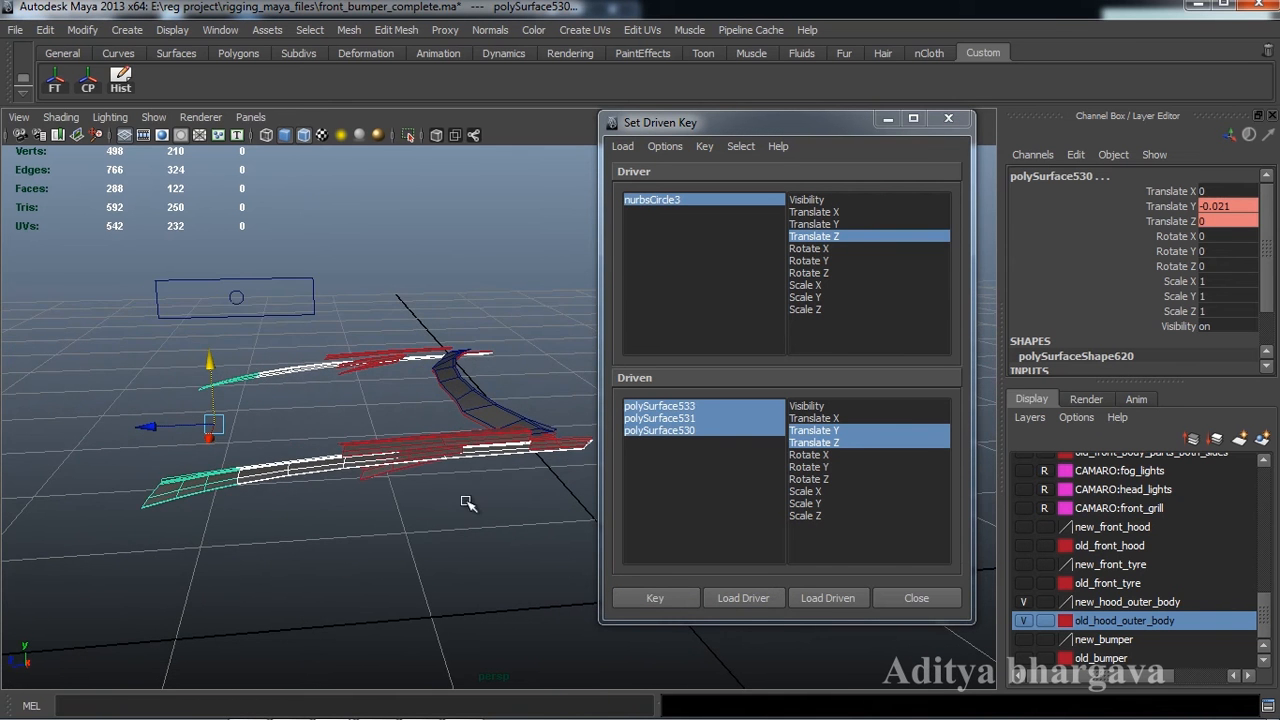
{"action": "left_click_drag", "start_coordinate": [469, 503], "coordinate": [438, 489], "text": "alt"}
{"action": "scroll", "coordinate": [448, 508], "scroll_direction": "up", "scroll_amount": 2}
{"action": "scroll", "coordinate": [447, 482], "scroll_direction": "down", "scroll_amount": 2}
Slide the two new rail pairs farthest from the cross strip to about Translate Z -0.357 and raise them to Translate Y -0.01.
{"action": "left_click", "coordinate": [303, 447]}
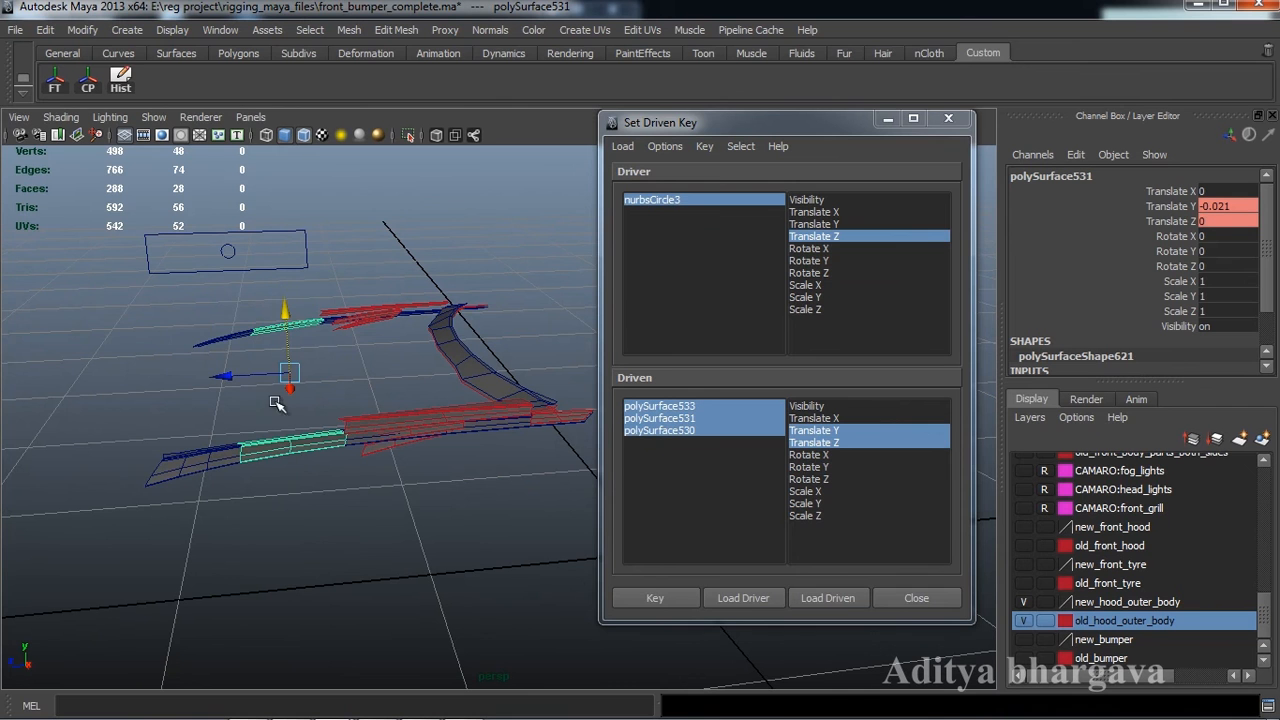
{"action": "left_click", "coordinate": [222, 455], "text": "shift"}
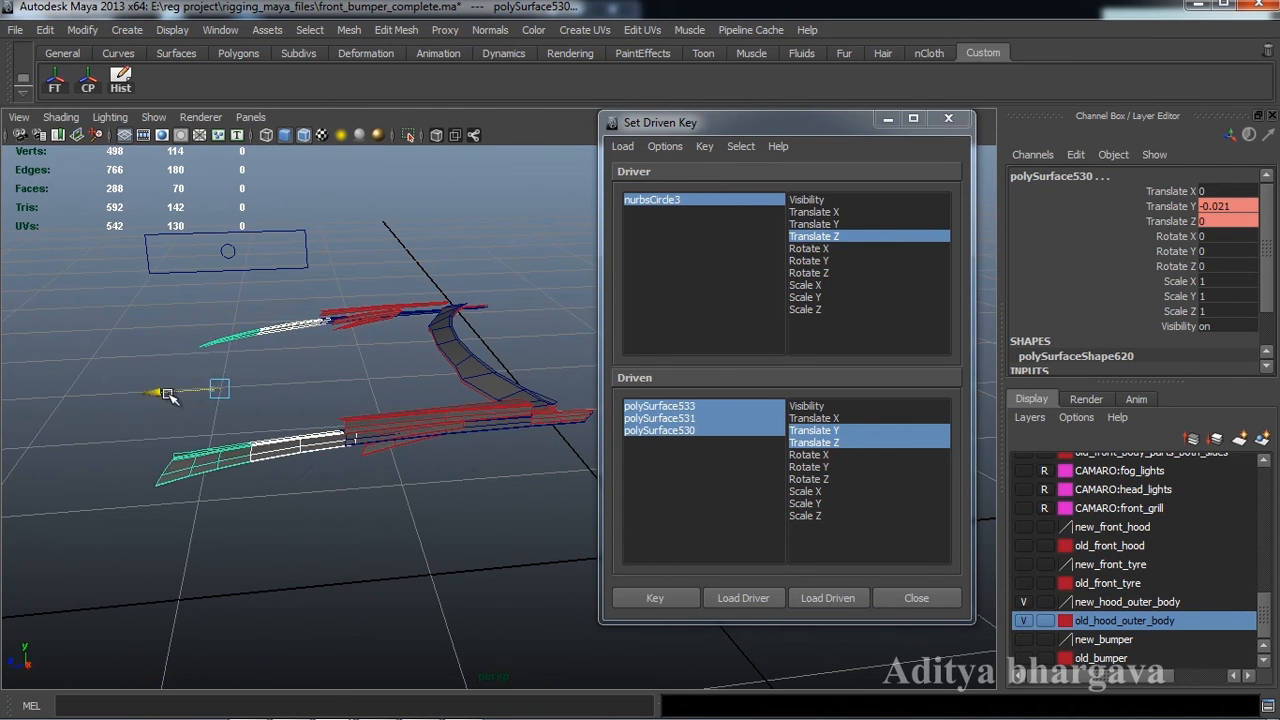
{"action": "left_click_drag", "start_coordinate": [166, 387], "coordinate": [258, 418]}
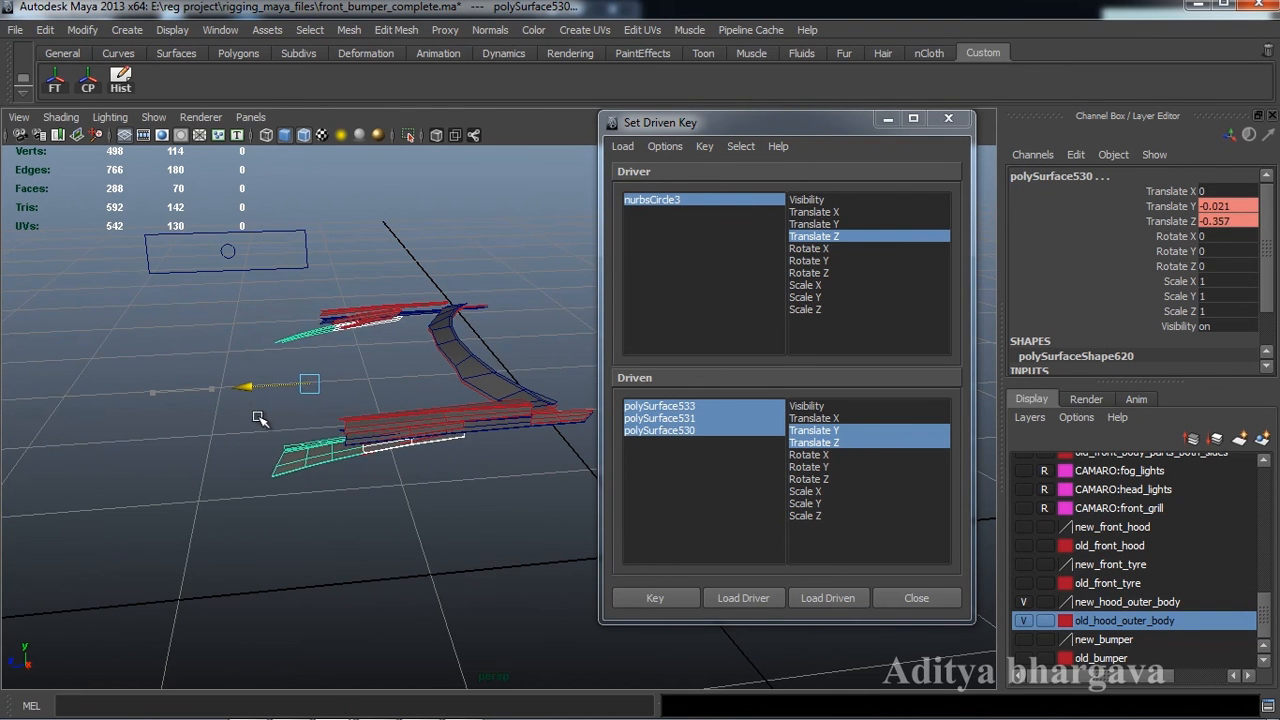
{"action": "left_click_drag", "start_coordinate": [337, 404], "coordinate": [404, 478], "text": "alt"}
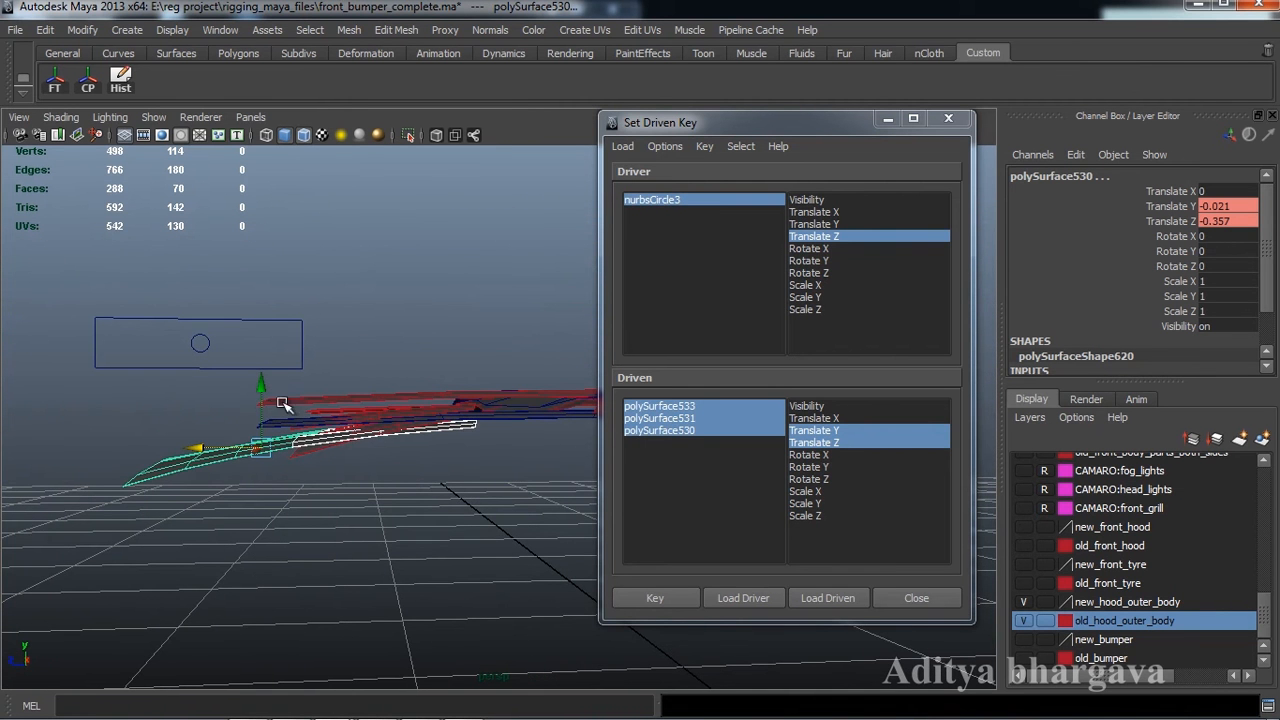
{"action": "left_click_drag", "start_coordinate": [262, 390], "coordinate": [264, 471]}
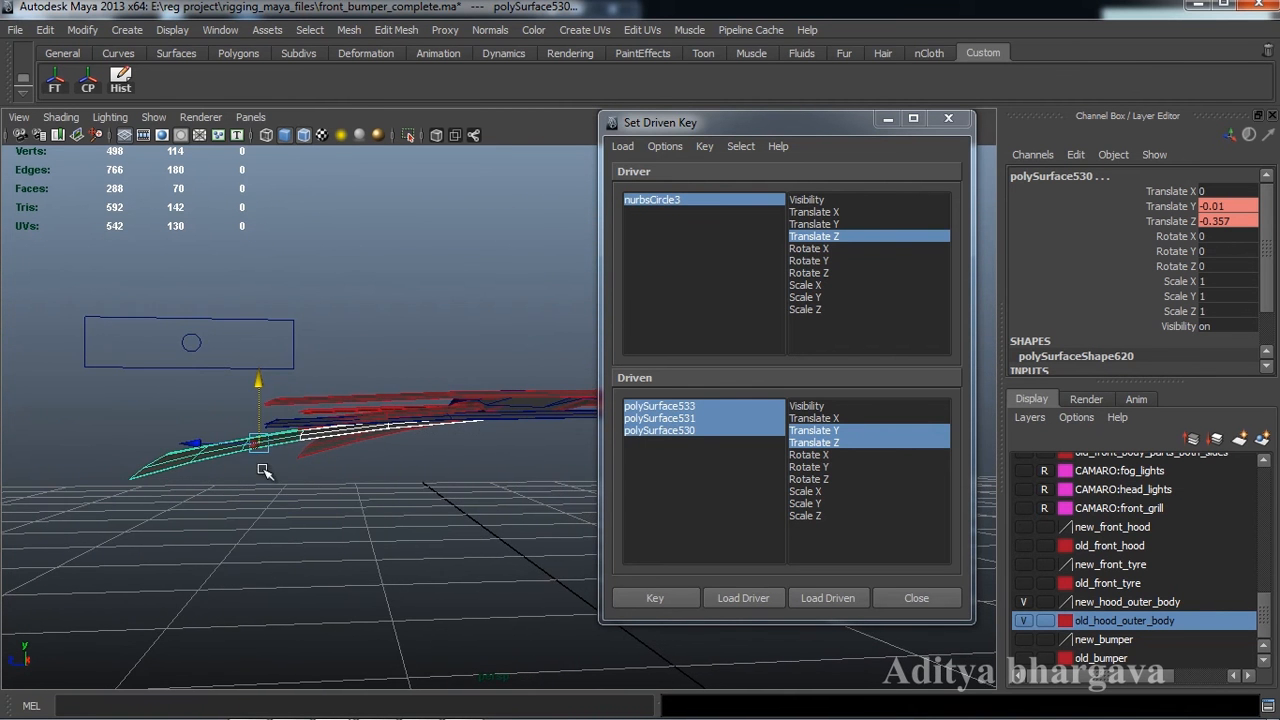
Move the end rail pair polySurface530 to about Translate Y 0.017 and Translate Z -0.624, and key the three pairs' retracted positions.
{"action": "left_click", "coordinate": [217, 454]}
{"action": "left_click_drag", "start_coordinate": [259, 386], "coordinate": [259, 393]}
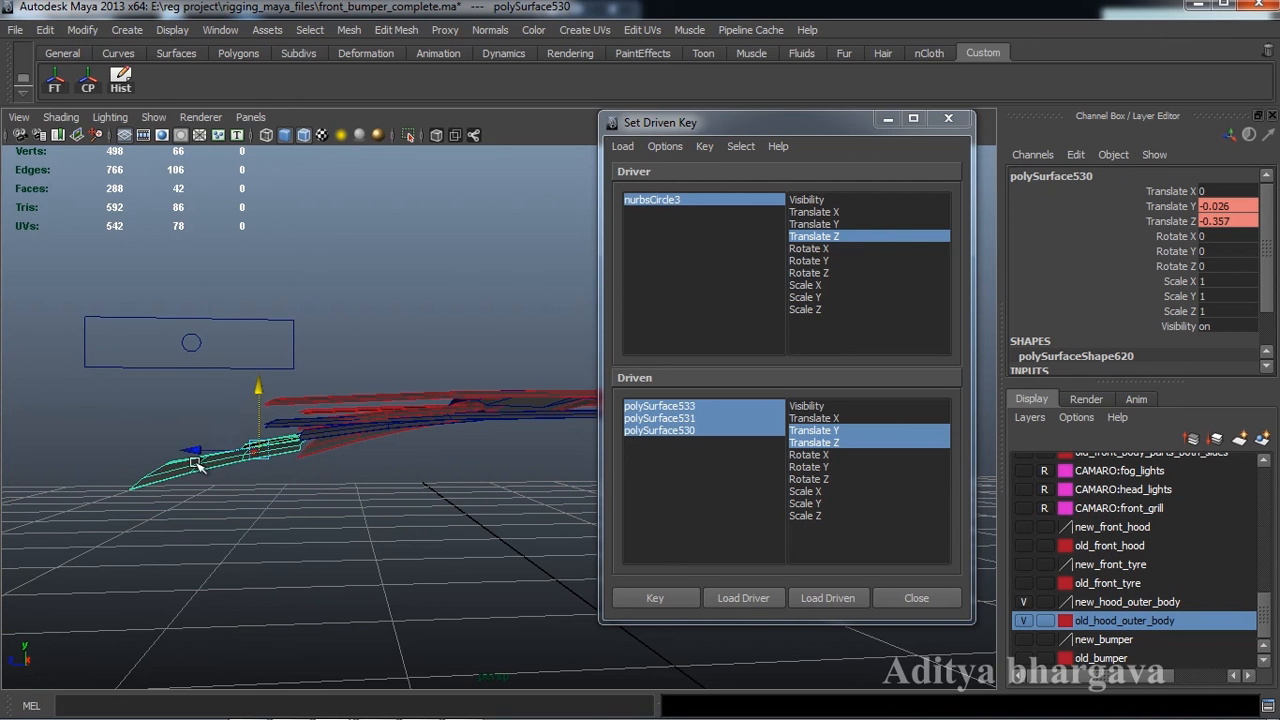
{"action": "left_click_drag", "start_coordinate": [194, 453], "coordinate": [370, 390]}
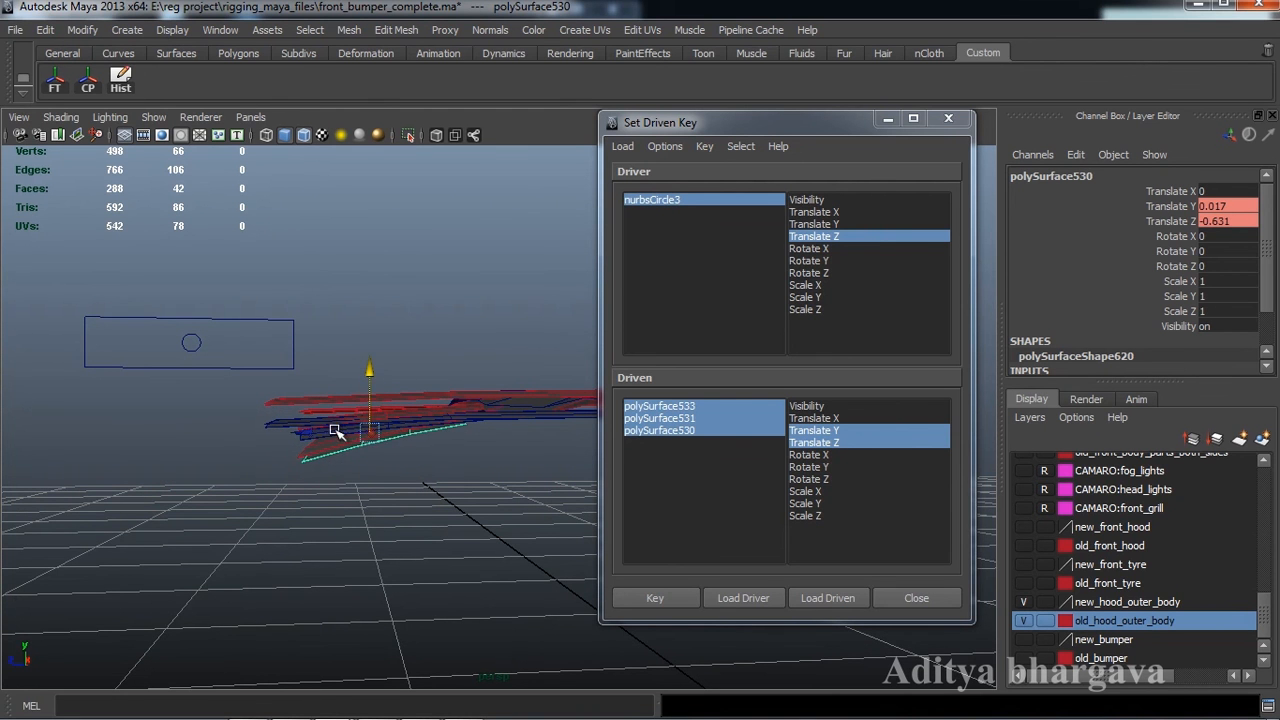
{"action": "left_click_drag", "start_coordinate": [323, 432], "coordinate": [365, 517]}
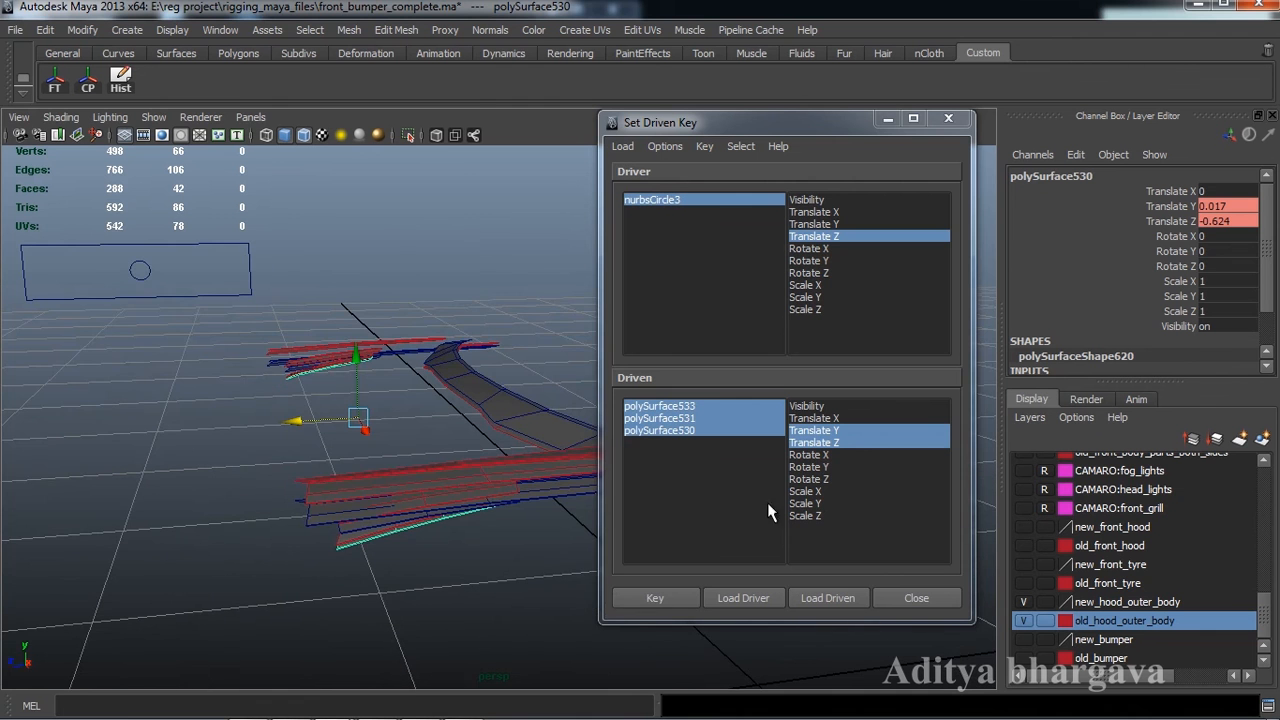
{"action": "left_click", "coordinate": [665, 596]}
Key the Visibility of the three new side rail pairs against the circle slider's Translate Z.
{"action": "right_click_drag", "start_coordinate": [483, 558], "coordinate": [388, 472], "text": "alt"}
{"action": "scroll", "coordinate": [438, 504], "scroll_direction": "up", "scroll_amount": 2}
{"action": "left_click_drag", "start_coordinate": [447, 513], "coordinate": [495, 515], "text": "alt"}
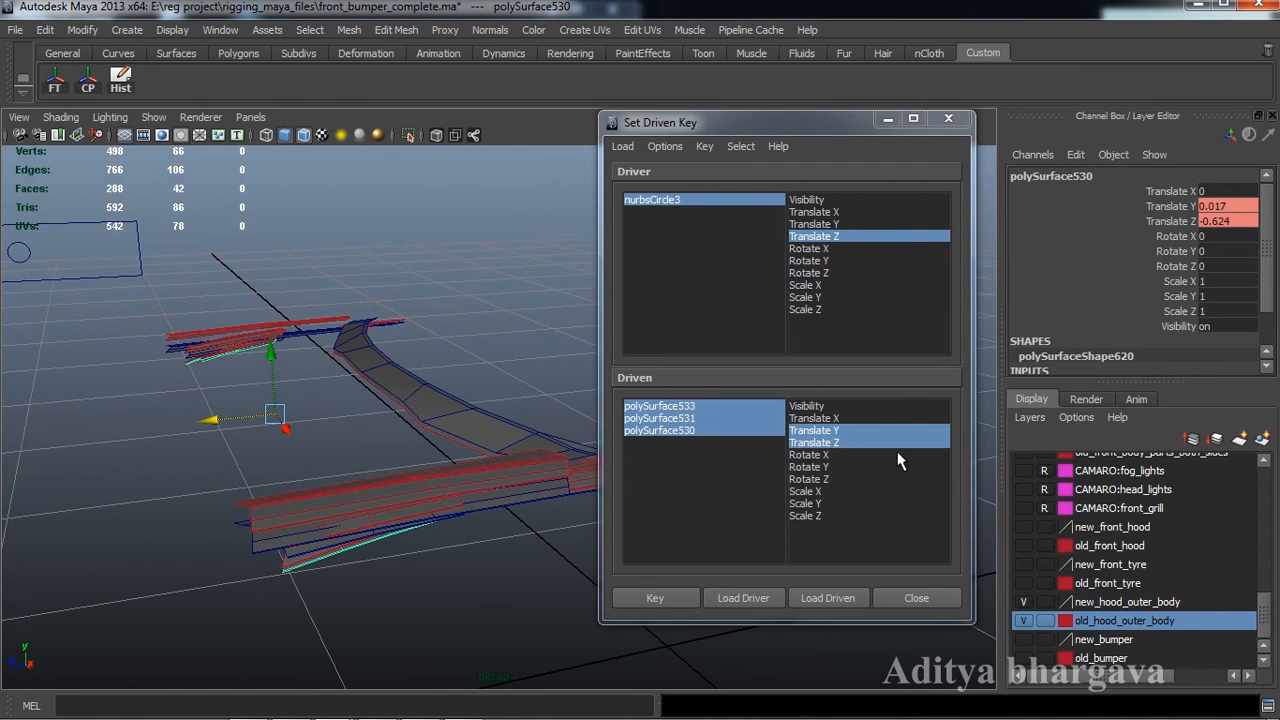
{"action": "left_click", "coordinate": [808, 406]}
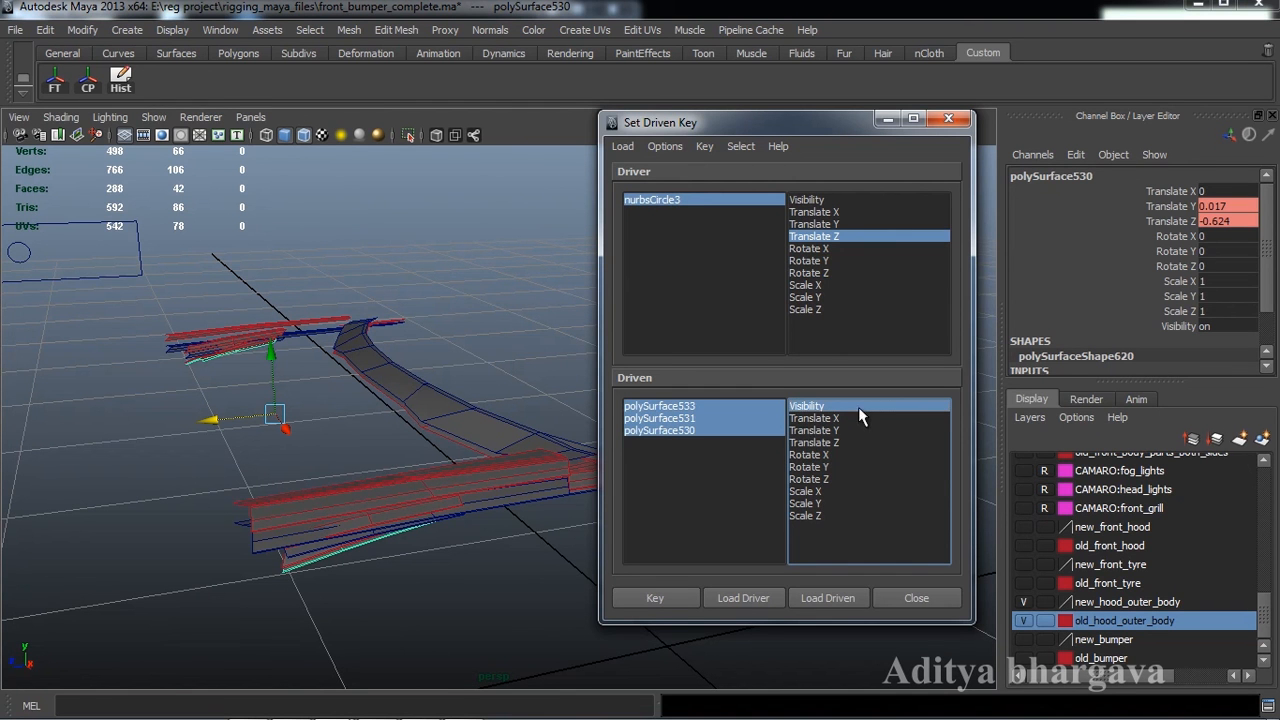
{"action": "left_click", "coordinate": [655, 598]}
Turn off the Visibility of the retracted end rail pair polySurface530.
{"action": "left_click", "coordinate": [1230, 325]}
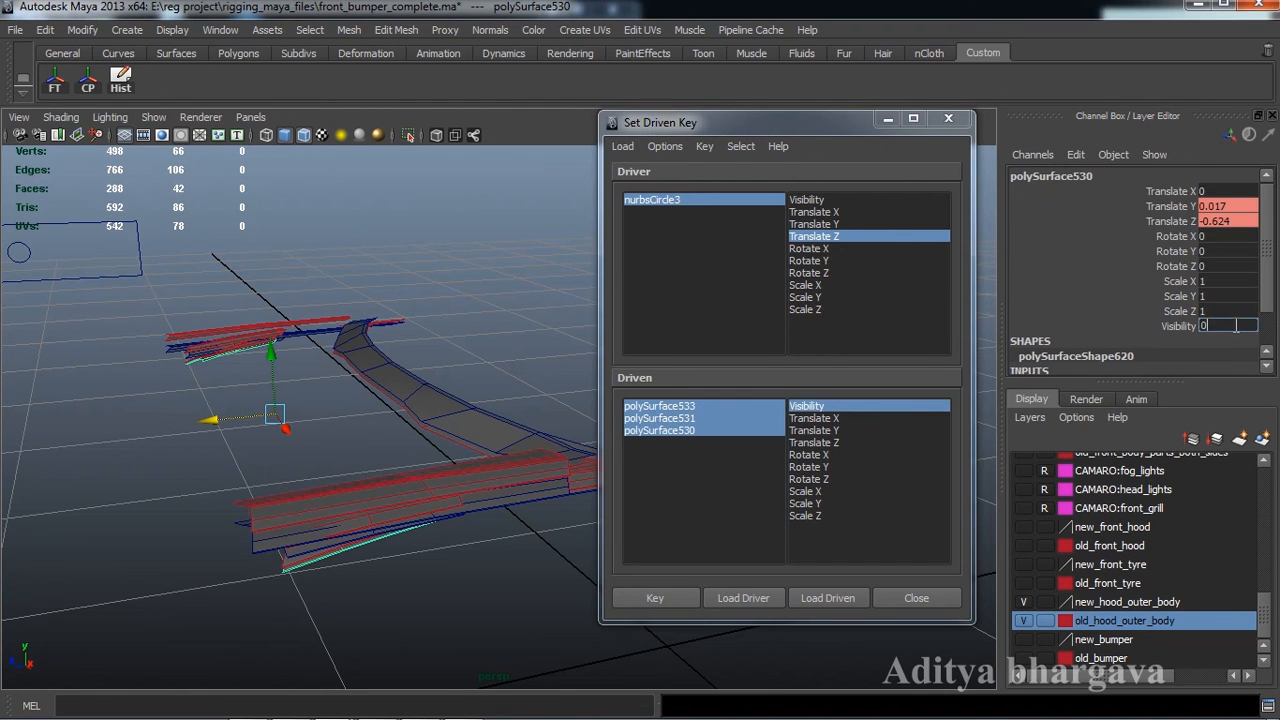
{"action": "type", "text": "0"}
{"action": "key", "text": "Return"}
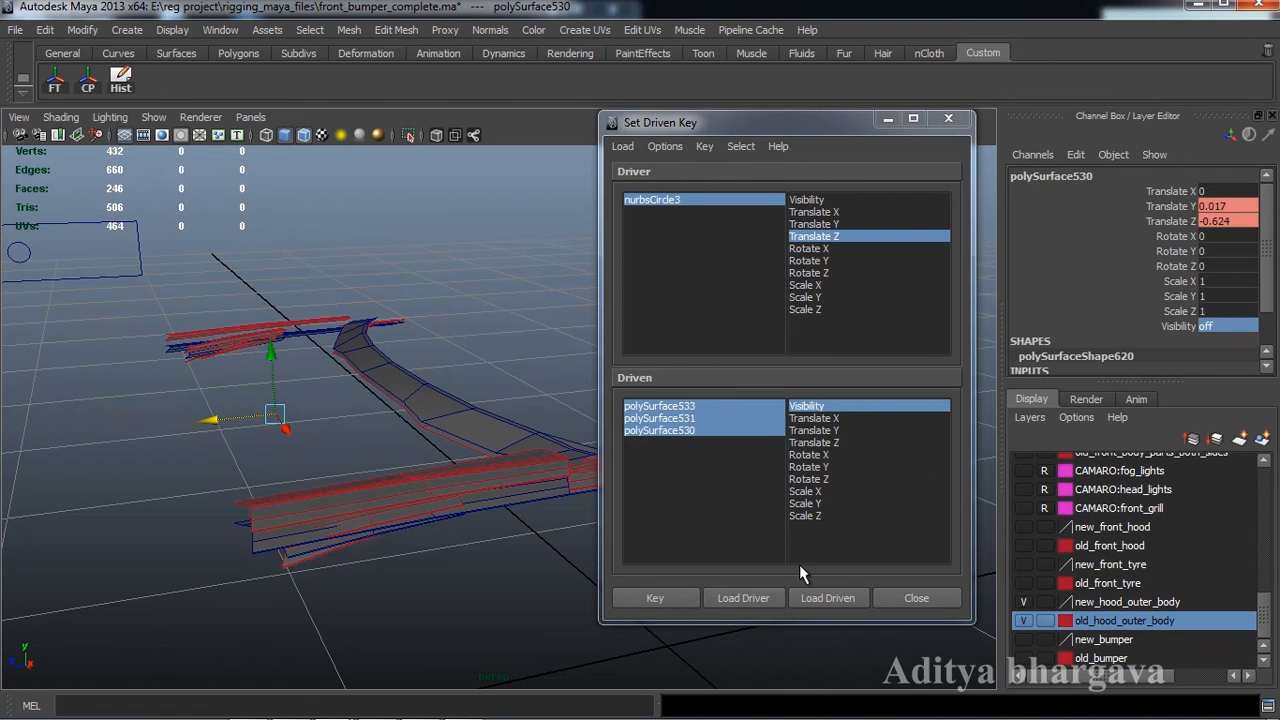
Key the three driven side rail pairs' Visibility against the circle slider's Translate Z, and hide the old_hood_outer_body layer.
{"action": "left_click", "coordinate": [655, 598]}
{"action": "left_click_drag", "start_coordinate": [496, 572], "coordinate": [487, 551], "text": "alt"}
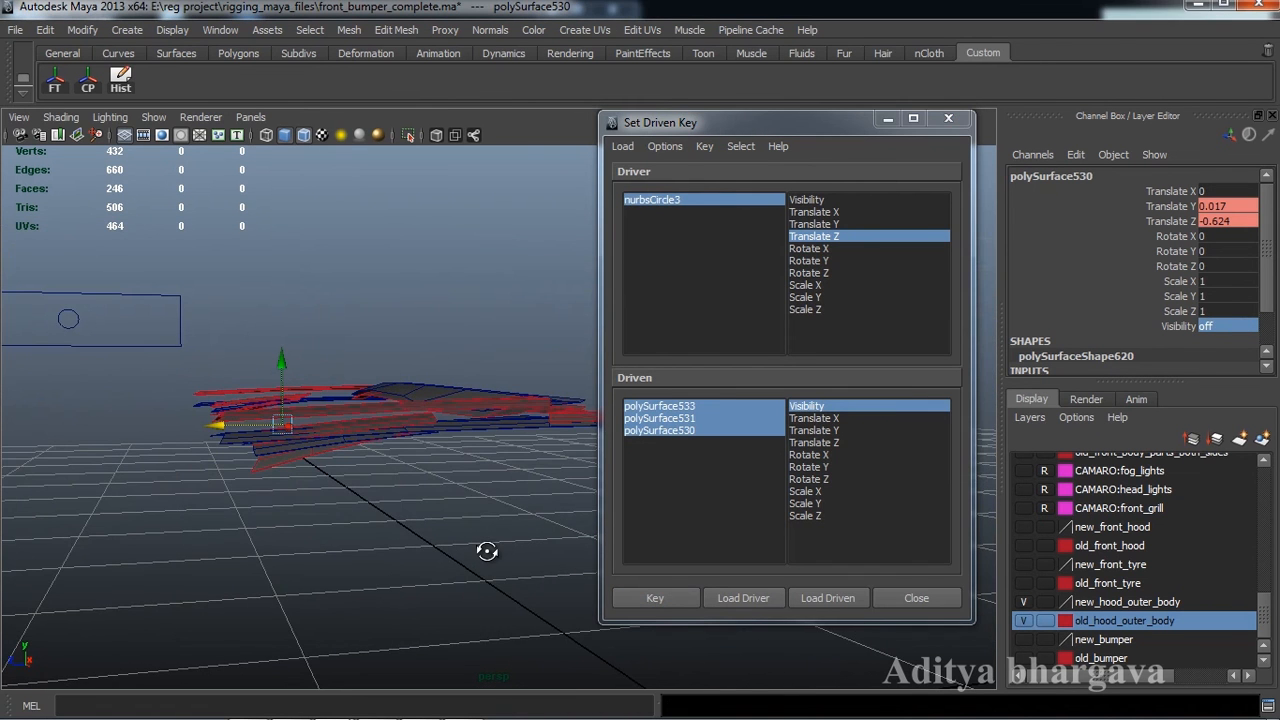
{"action": "left_click", "coordinate": [462, 432]}
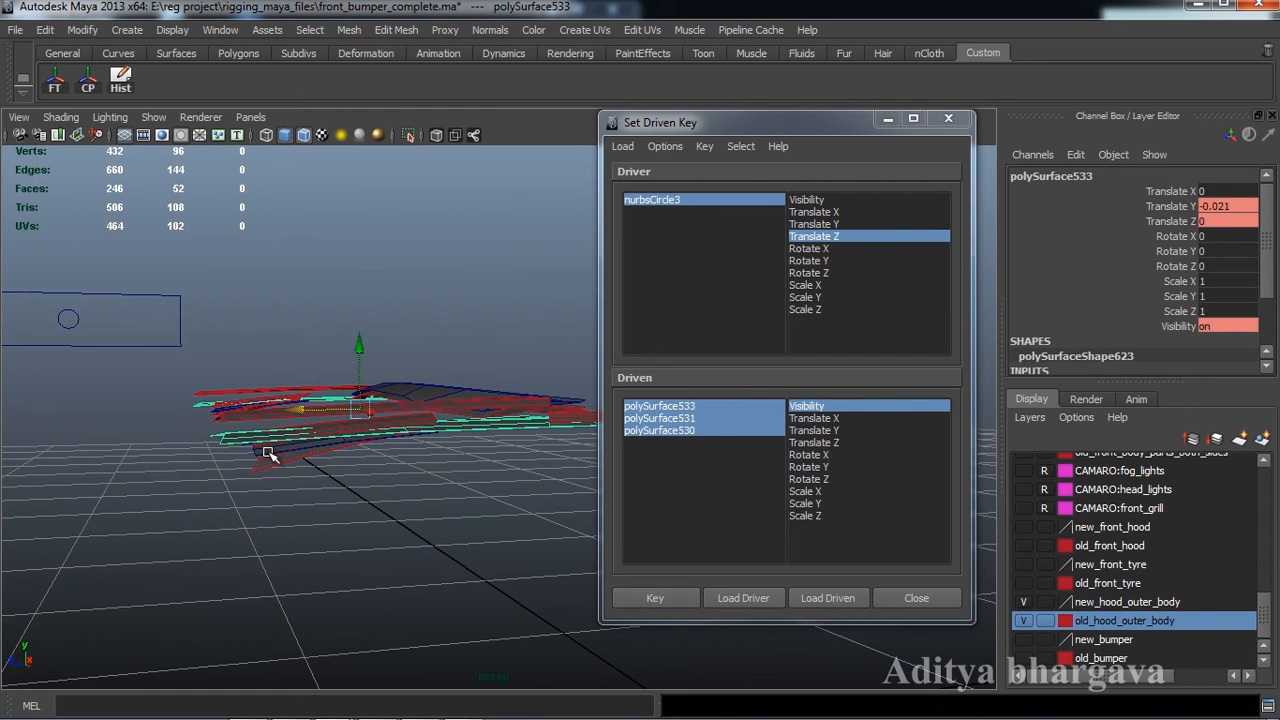
{"action": "left_click", "coordinate": [268, 452], "text": "shift"}
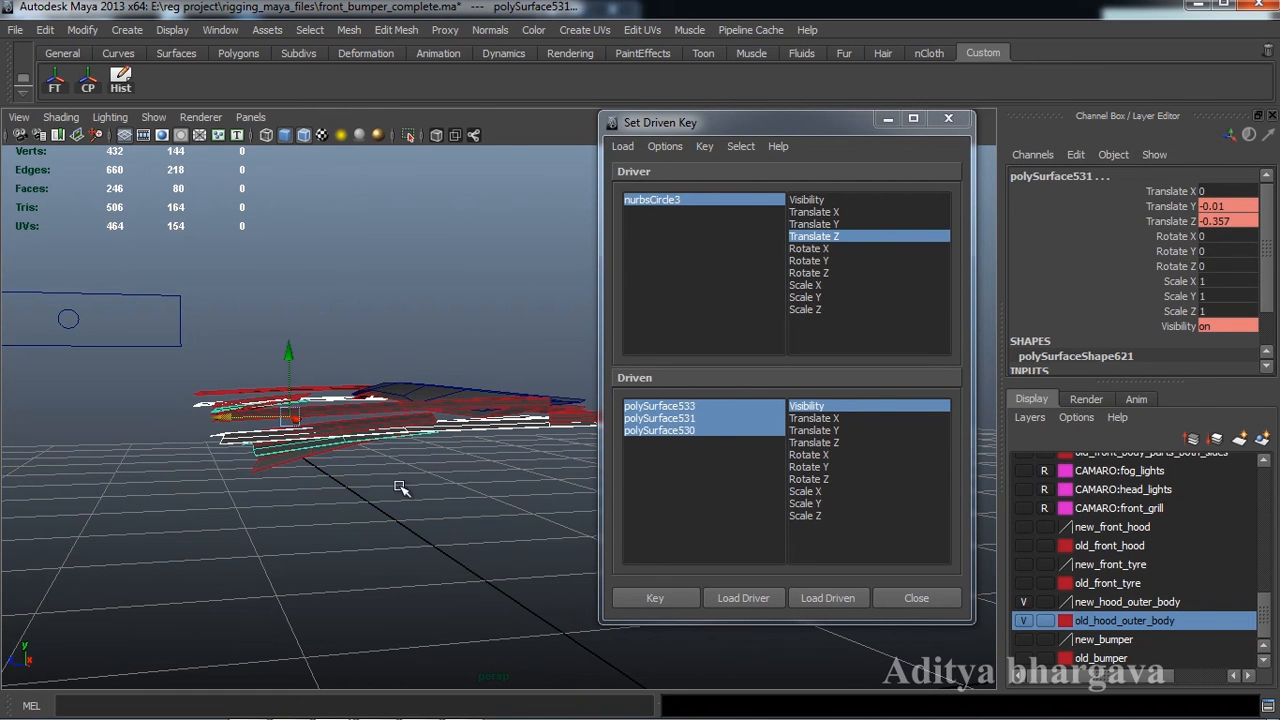
{"action": "left_click", "coordinate": [1023, 620]}
{"action": "left_click_drag", "start_coordinate": [516, 532], "coordinate": [667, 461], "text": "alt"}
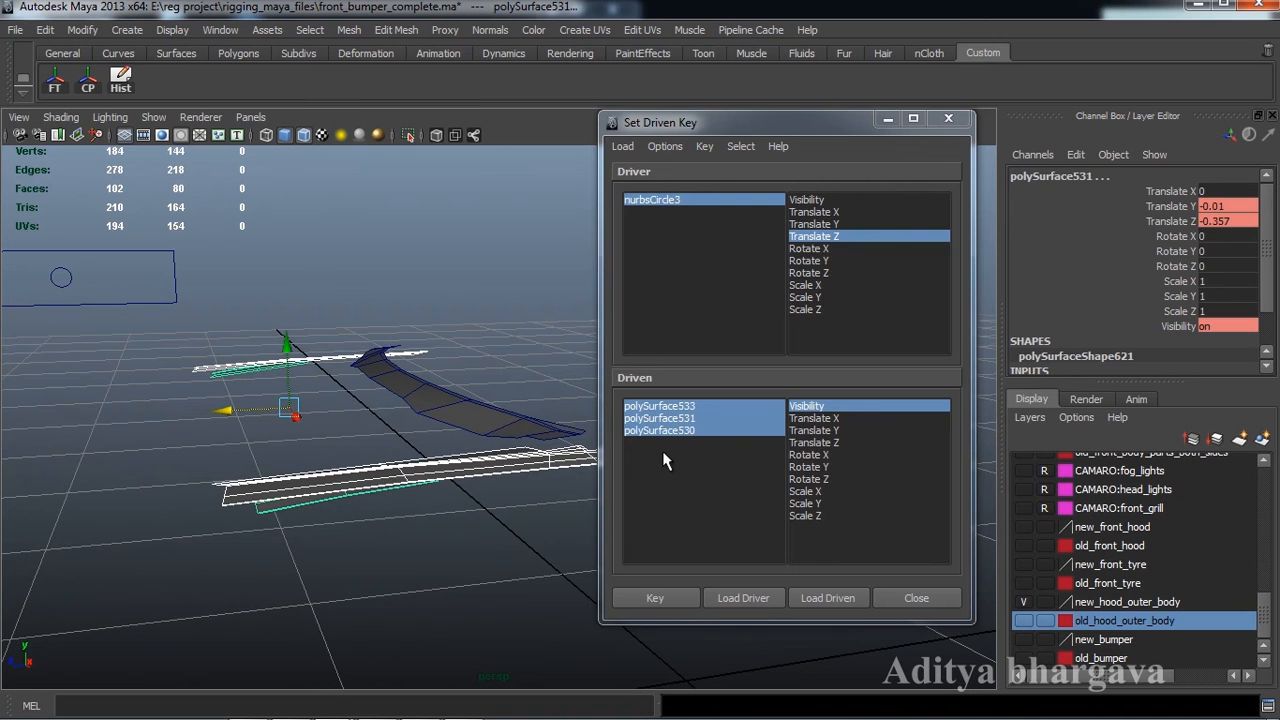
{"action": "left_click", "coordinate": [657, 595]}
Key the three driven rail pairs' Translate Y and Translate Z against the circle slider's Translate Z.
{"action": "left_click_drag", "start_coordinate": [844, 432], "coordinate": [841, 443]}
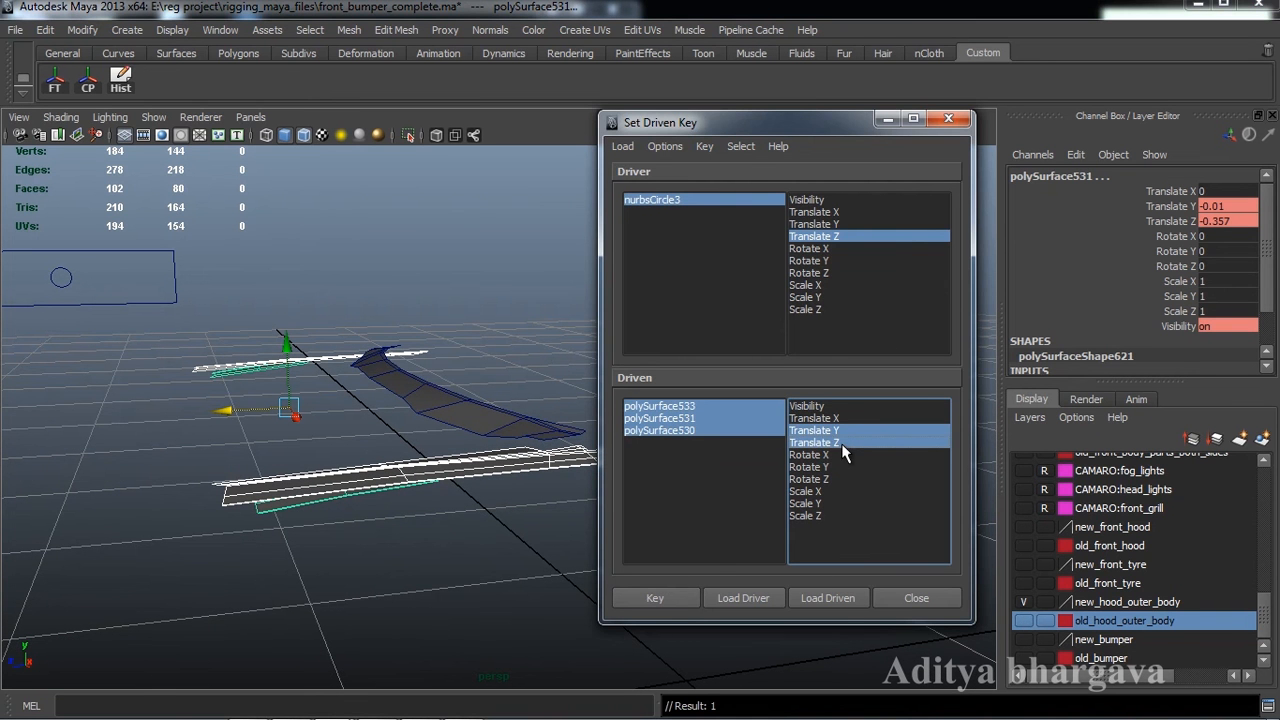
{"action": "left_click", "coordinate": [673, 594]}
{"action": "right_click_drag", "start_coordinate": [471, 537], "coordinate": [463, 522], "text": "alt"}
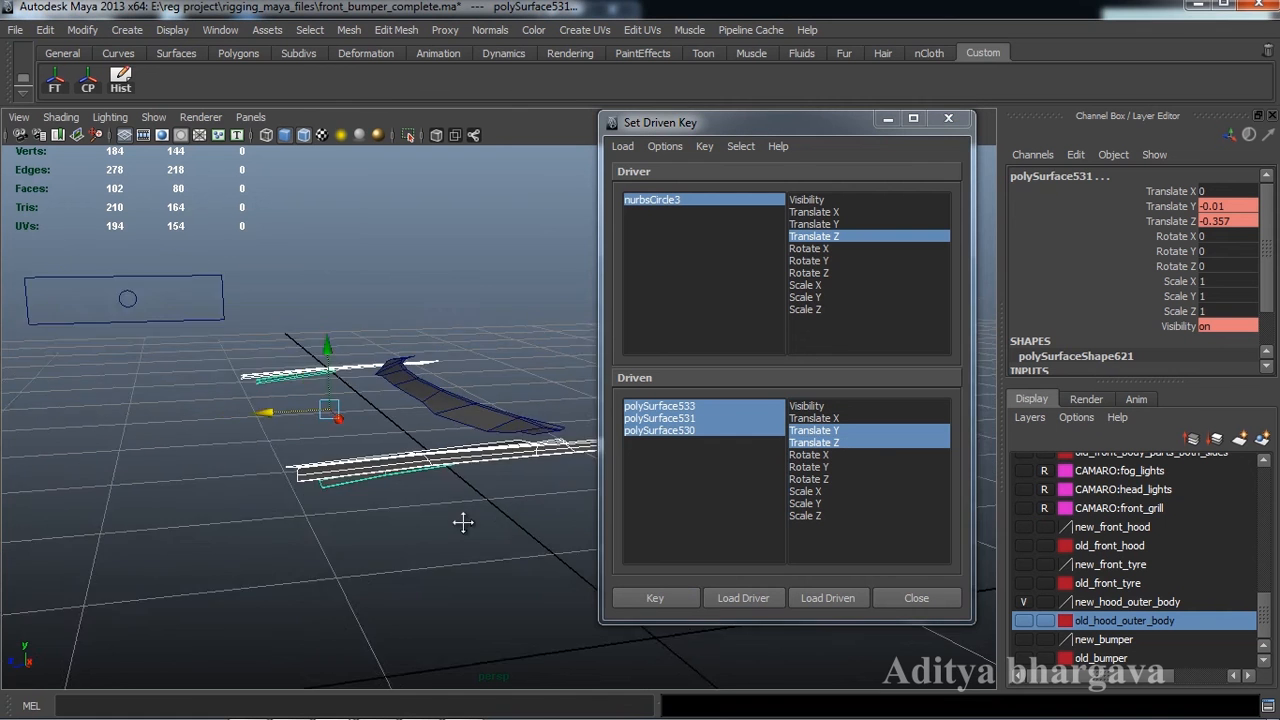
{"action": "left_click_drag", "start_coordinate": [463, 522], "coordinate": [847, 482], "text": "alt"}
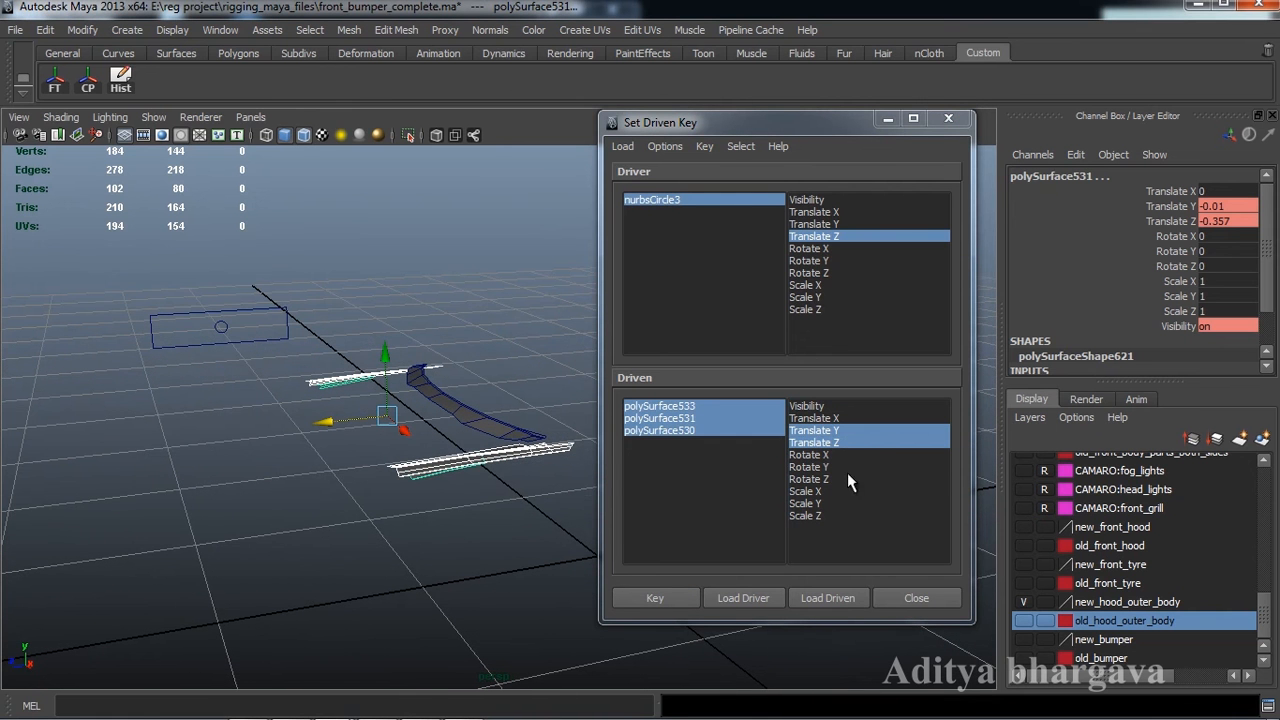
Turn off the Visibility of the selected rail pairs and key Visibility, Translate Y and Translate Z for the driven pairs.
{"action": "left_click", "coordinate": [829, 407], "text": "ctrl"}
{"action": "left_click", "coordinate": [1233, 326]}
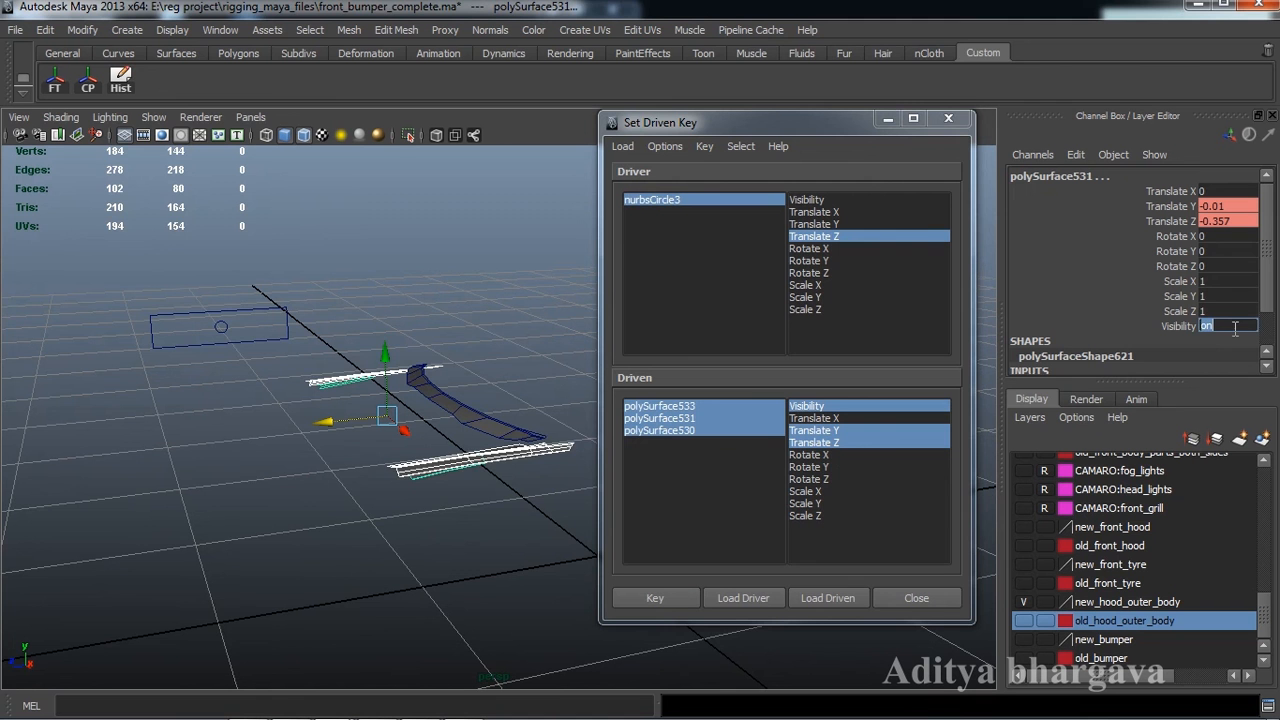
{"action": "key", "text": "Return"}
{"action": "left_click", "coordinate": [674, 602]}
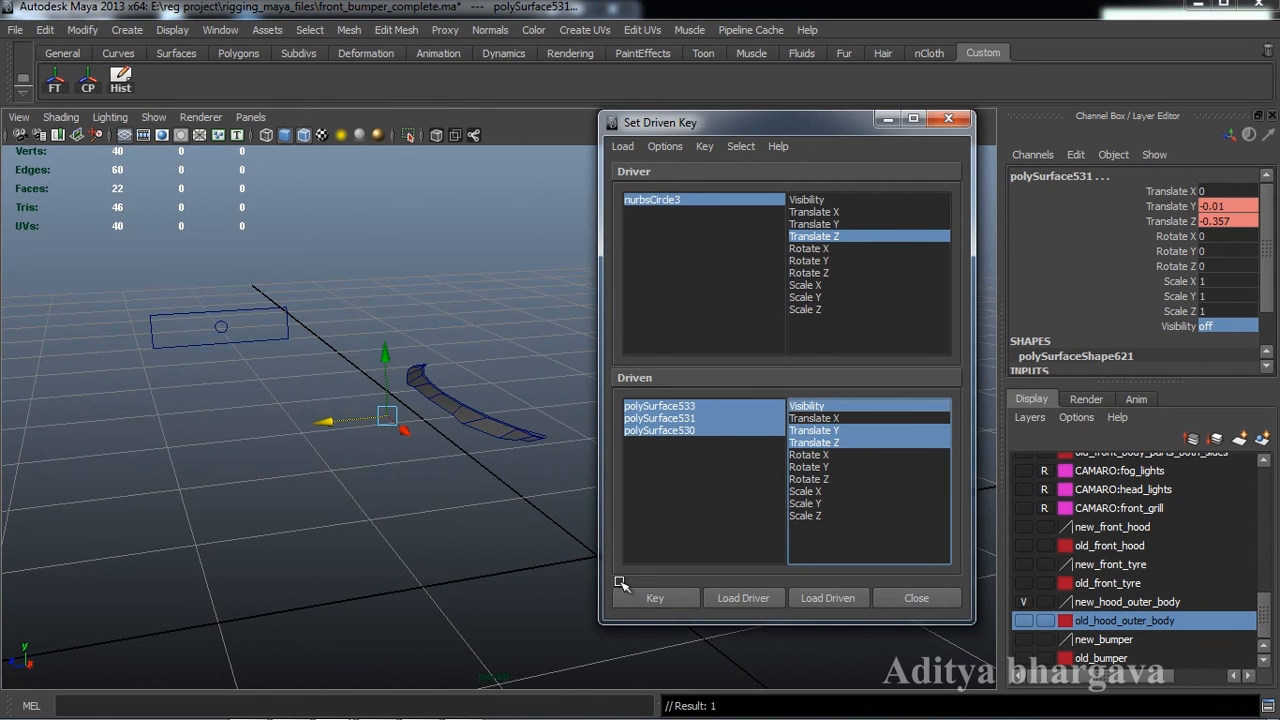
{"action": "scroll", "coordinate": [395, 534], "scroll_direction": "down", "scroll_amount": 2}
{"action": "scroll", "coordinate": [410, 533], "scroll_direction": "up", "scroll_amount": 3}
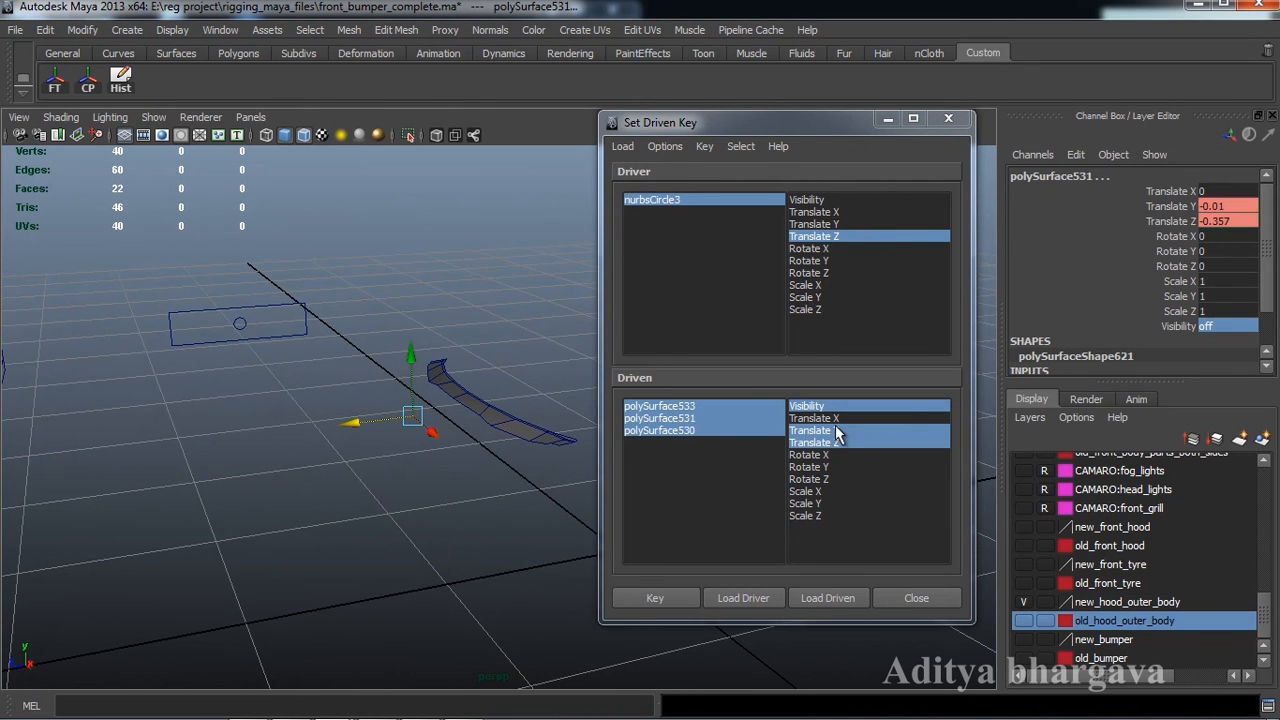
Slide the circle to about Translate Z -0.313, turn the three rail pairs' Visibility on, and key it with their Translate Y and Z.
{"action": "left_click", "coordinate": [245, 324]}
{"action": "left_click_drag", "start_coordinate": [245, 324], "coordinate": [177, 329]}
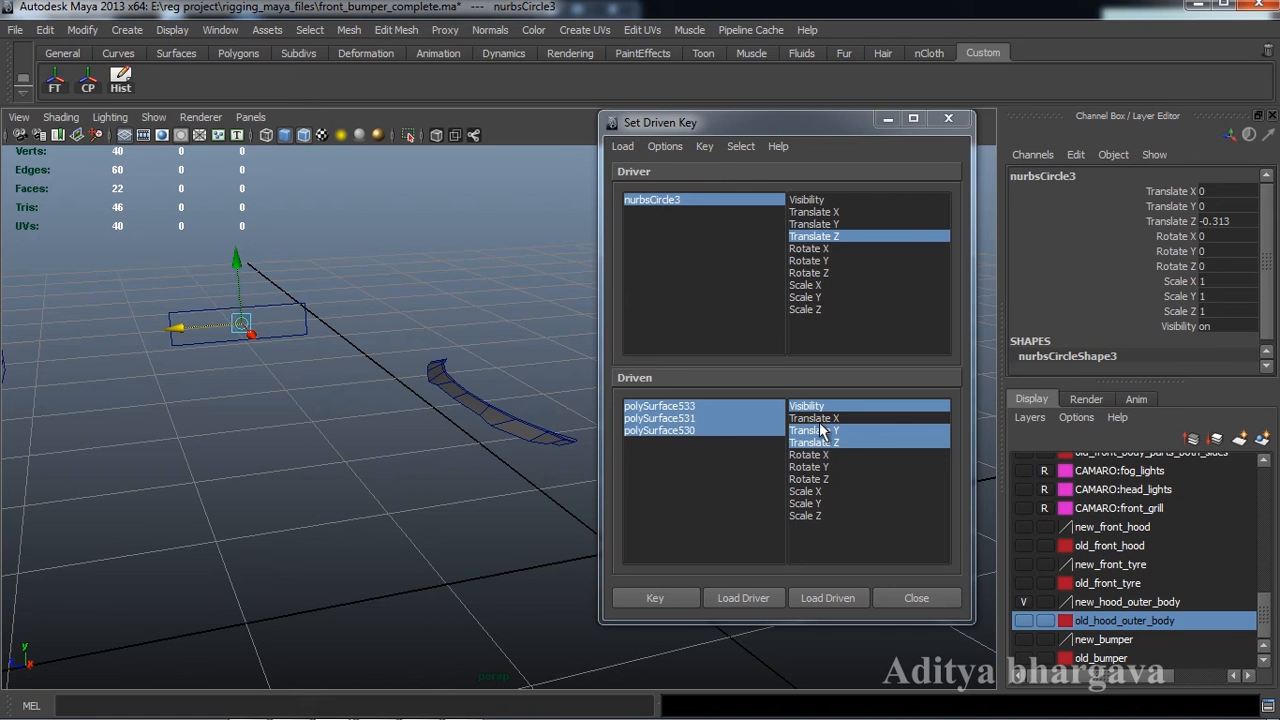
{"action": "left_click_drag", "start_coordinate": [729, 411], "coordinate": [731, 428]}
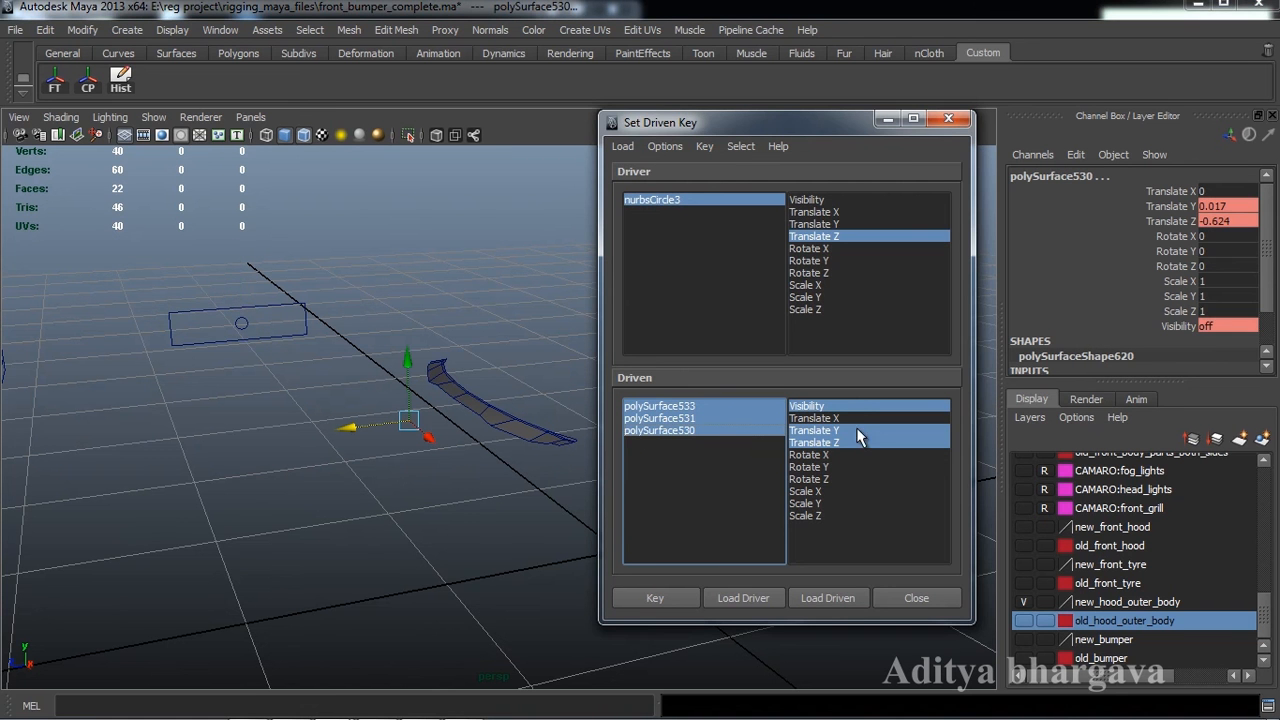
{"action": "left_click", "coordinate": [1222, 326]}
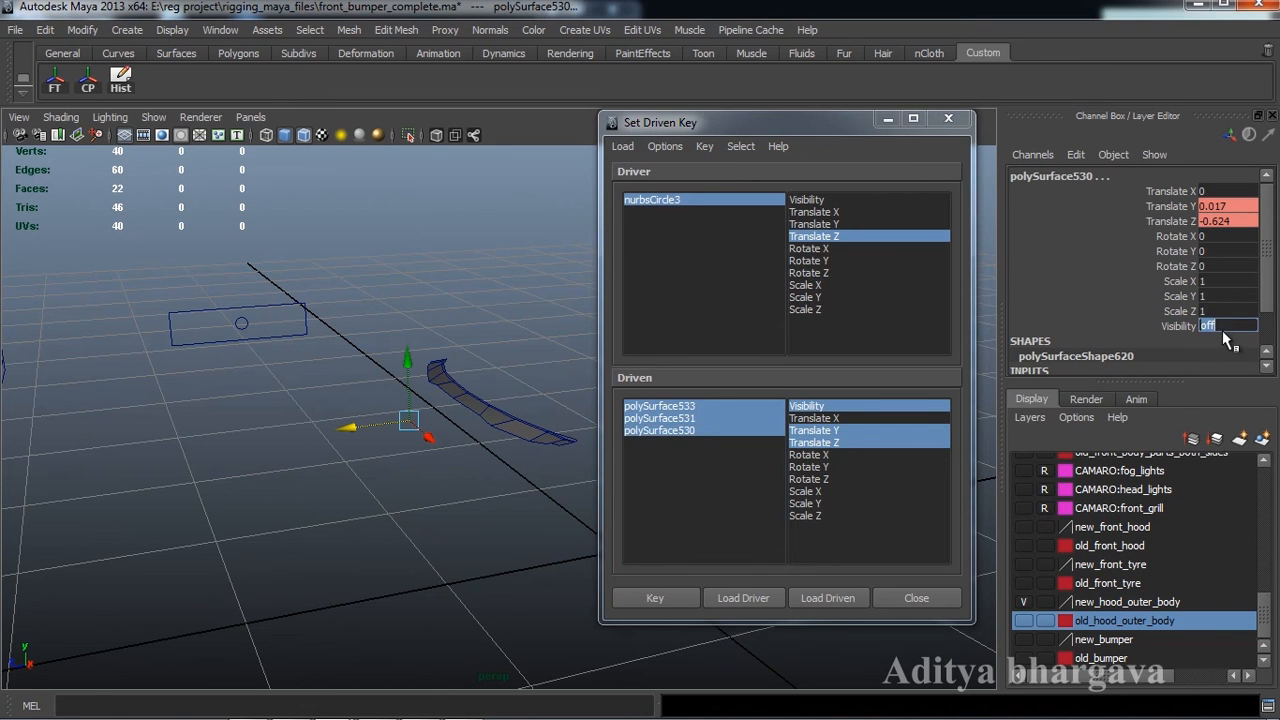
{"action": "type", "text": "1"}
{"action": "key", "text": "Return"}
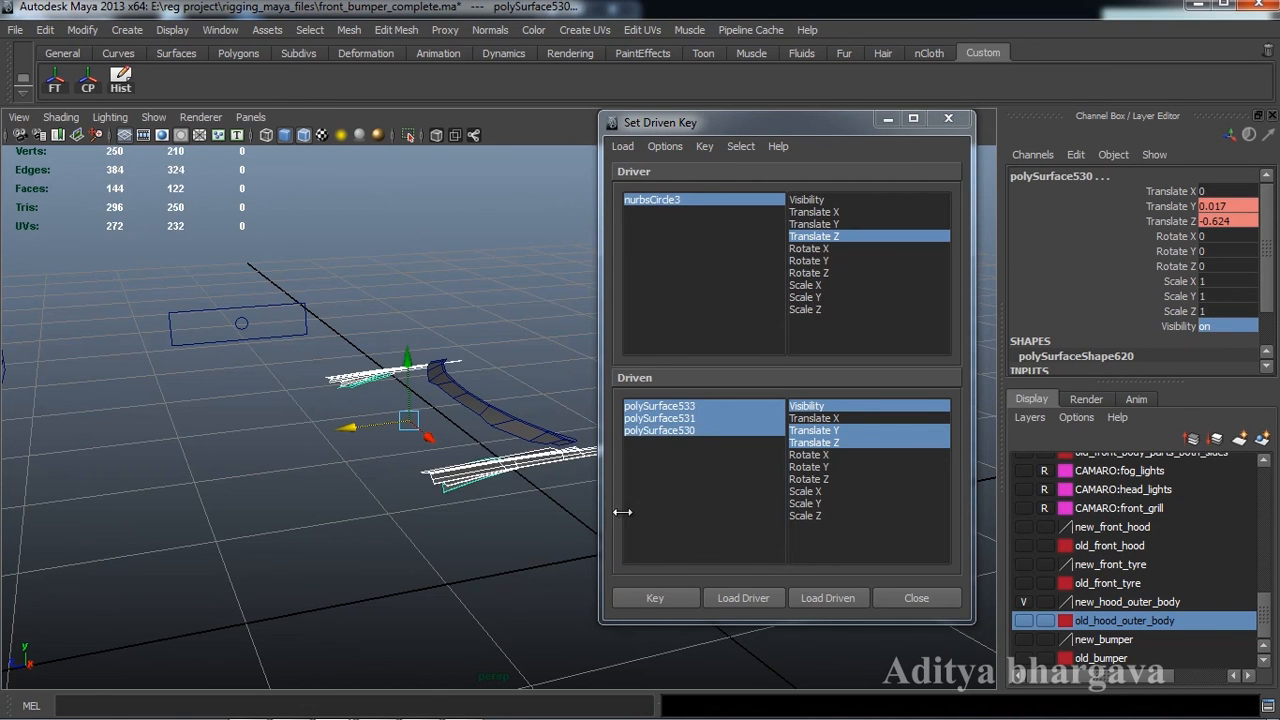
{"action": "left_click", "coordinate": [655, 597]}
{"action": "scroll", "coordinate": [462, 546], "scroll_direction": "up", "scroll_amount": 3}
{"action": "scroll", "coordinate": [444, 489], "scroll_direction": "up", "scroll_amount": 4}
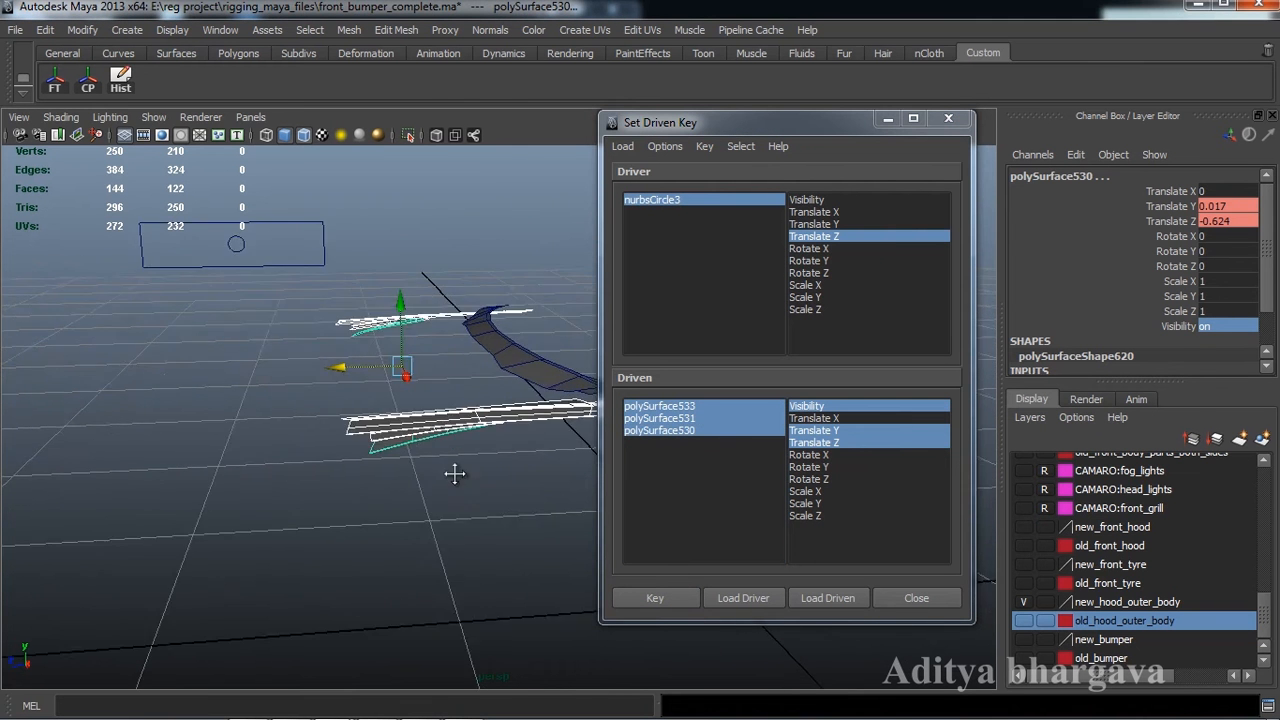
{"action": "scroll", "coordinate": [400, 516], "scroll_direction": "down", "scroll_amount": 5}
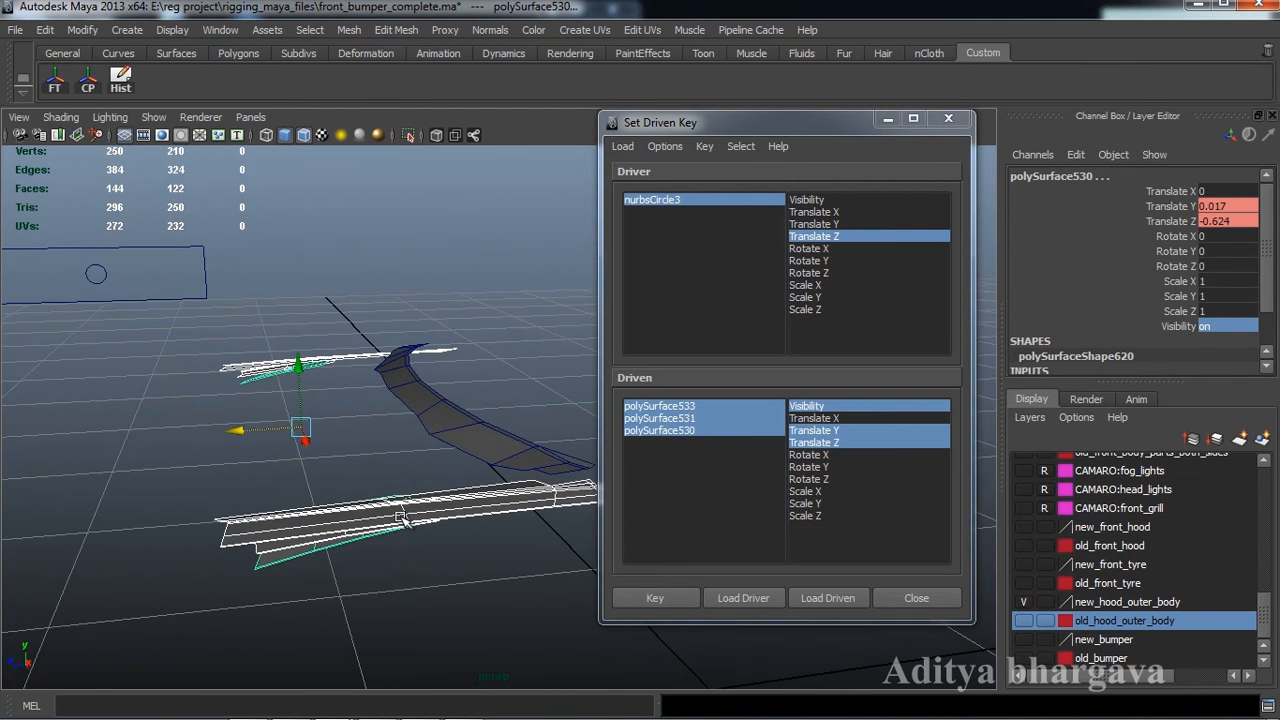
{"action": "scroll", "coordinate": [430, 516], "scroll_direction": "down", "scroll_amount": 4}
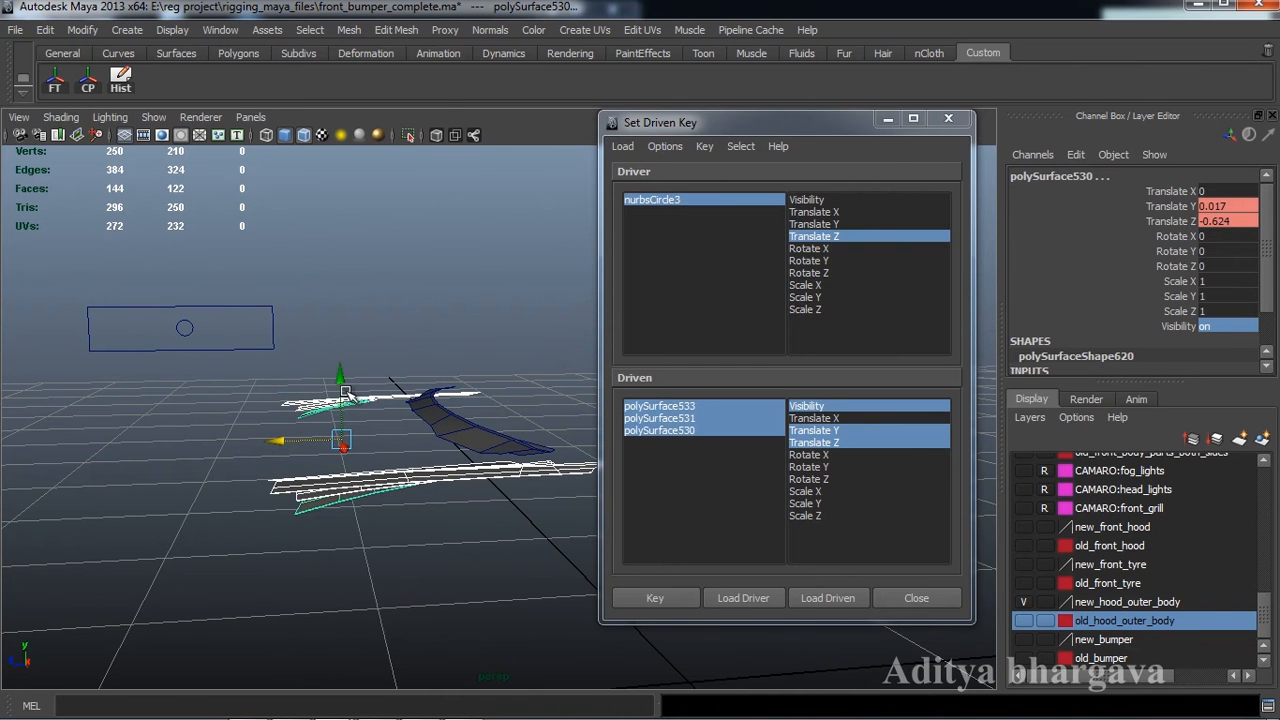
{"action": "left_click_drag", "start_coordinate": [340, 386], "coordinate": [340, 386]}
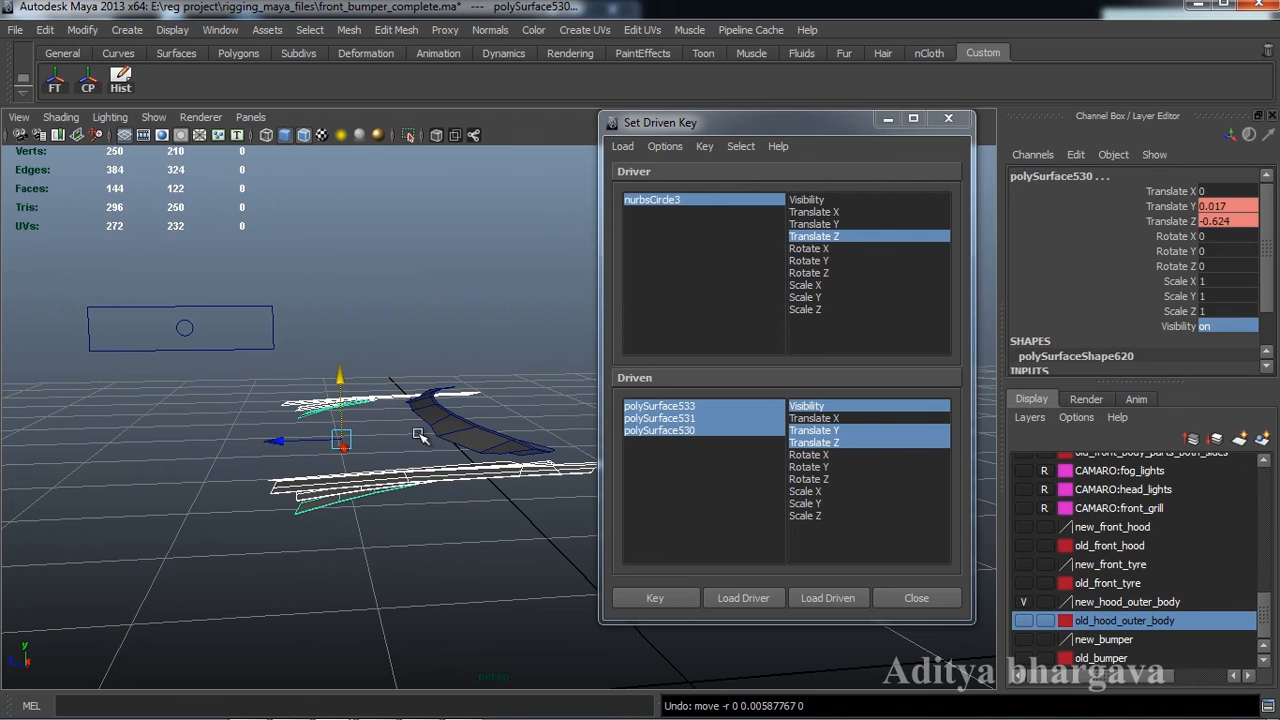
Slide the circle slider to about Translate Z -0.388 and select the three driven rail pairs.
{"action": "left_click", "coordinate": [180, 332]}
{"action": "left_click_drag", "start_coordinate": [116, 331], "coordinate": [138, 333]}
{"action": "scroll", "coordinate": [262, 433], "scroll_direction": "down", "scroll_amount": 2}
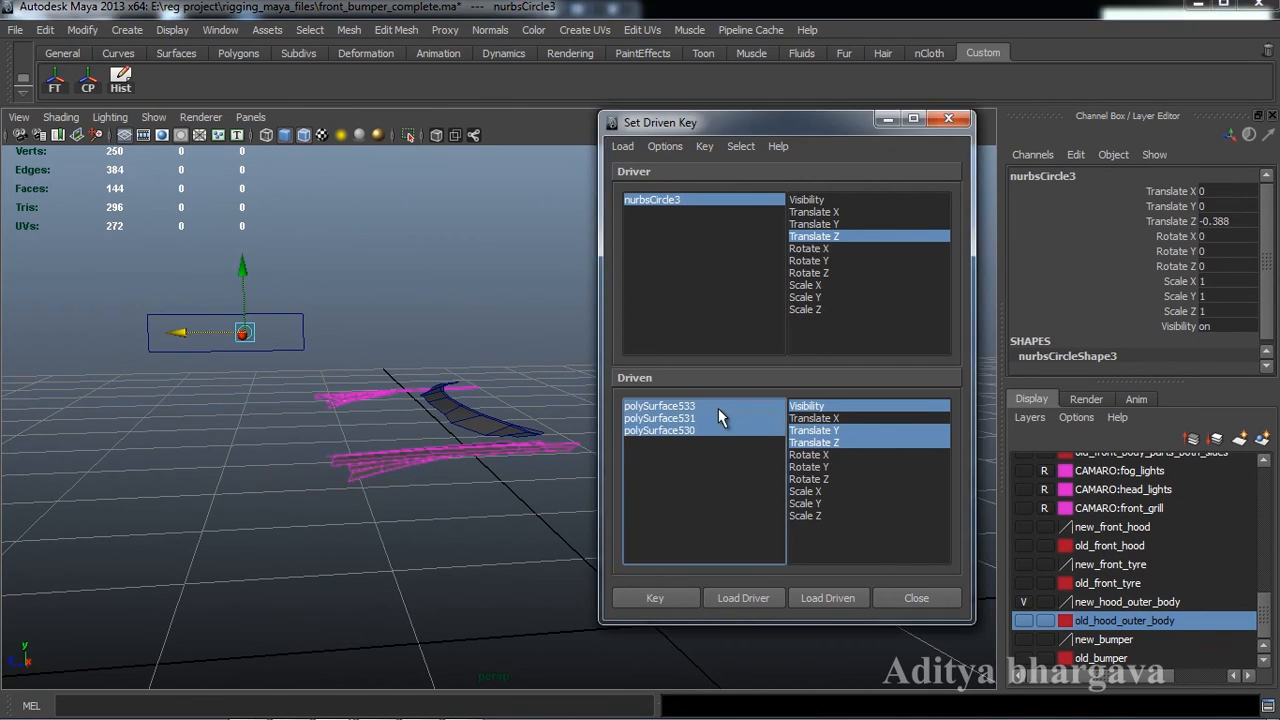
{"action": "left_click", "coordinate": [722, 452]}
Try raising the three rail pairs to about Translate Y 0.096.
{"action": "left_click_drag", "start_coordinate": [370, 378], "coordinate": [372, 356]}
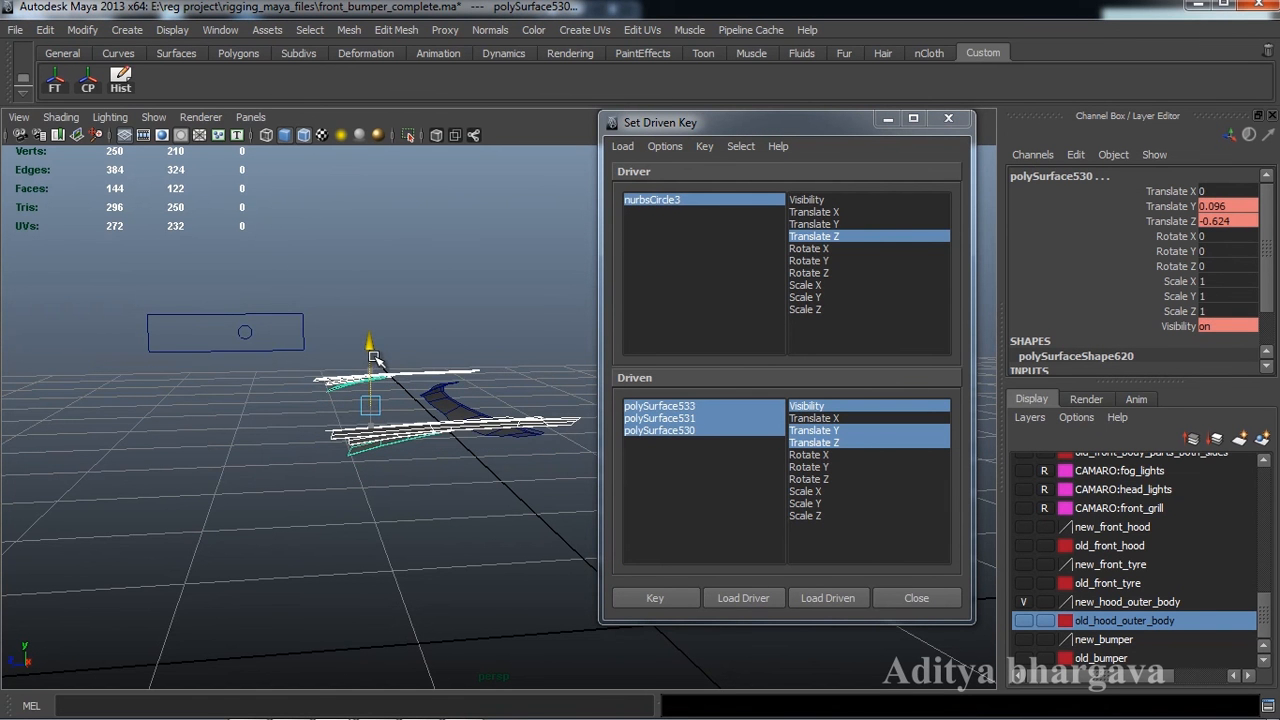
{"action": "left_click_drag", "start_coordinate": [398, 422], "coordinate": [351, 503], "text": "alt"}
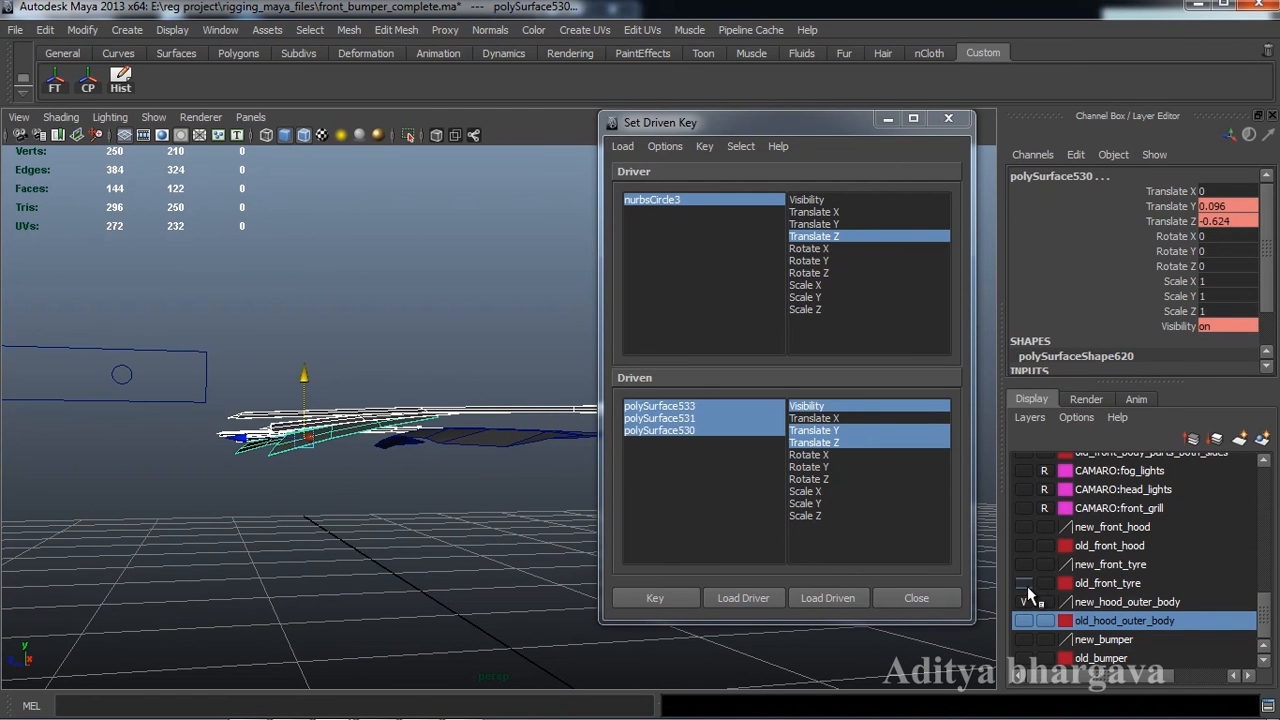
{"action": "left_click", "coordinate": [1024, 600]}
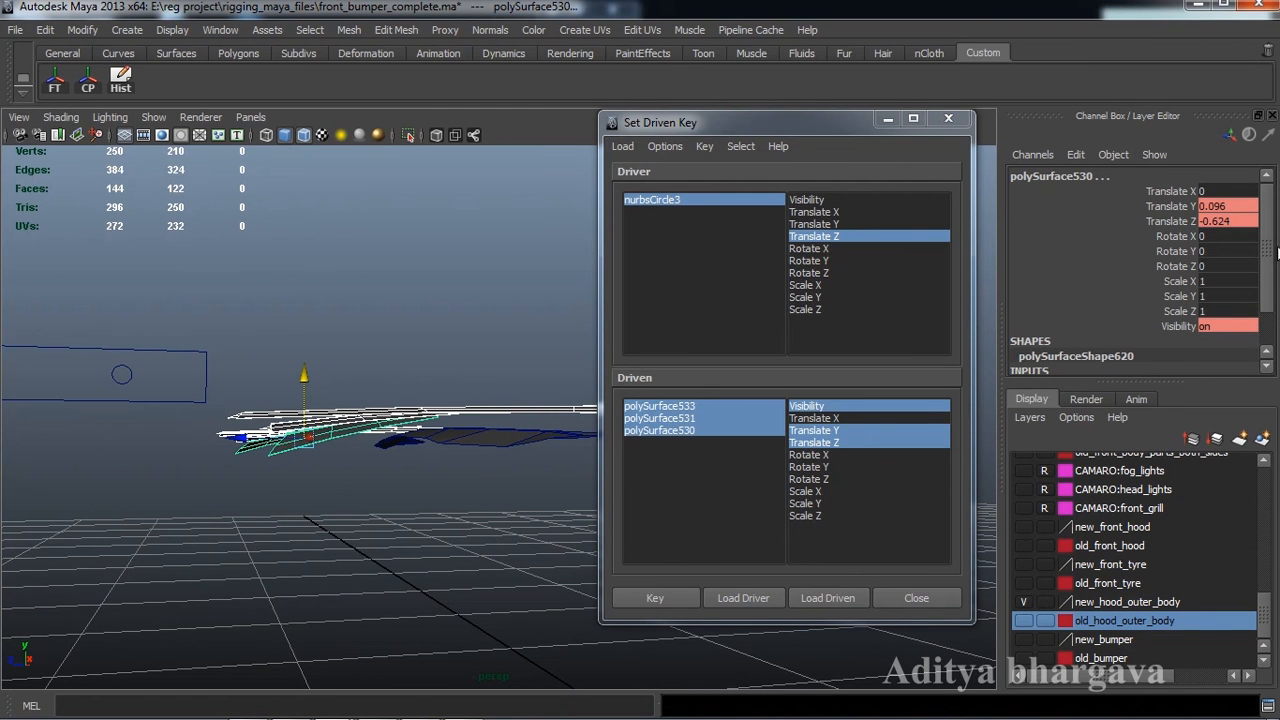
Set the Translate Y of all three rail pairs to 0.
{"action": "double_click", "coordinate": [1247, 206]}
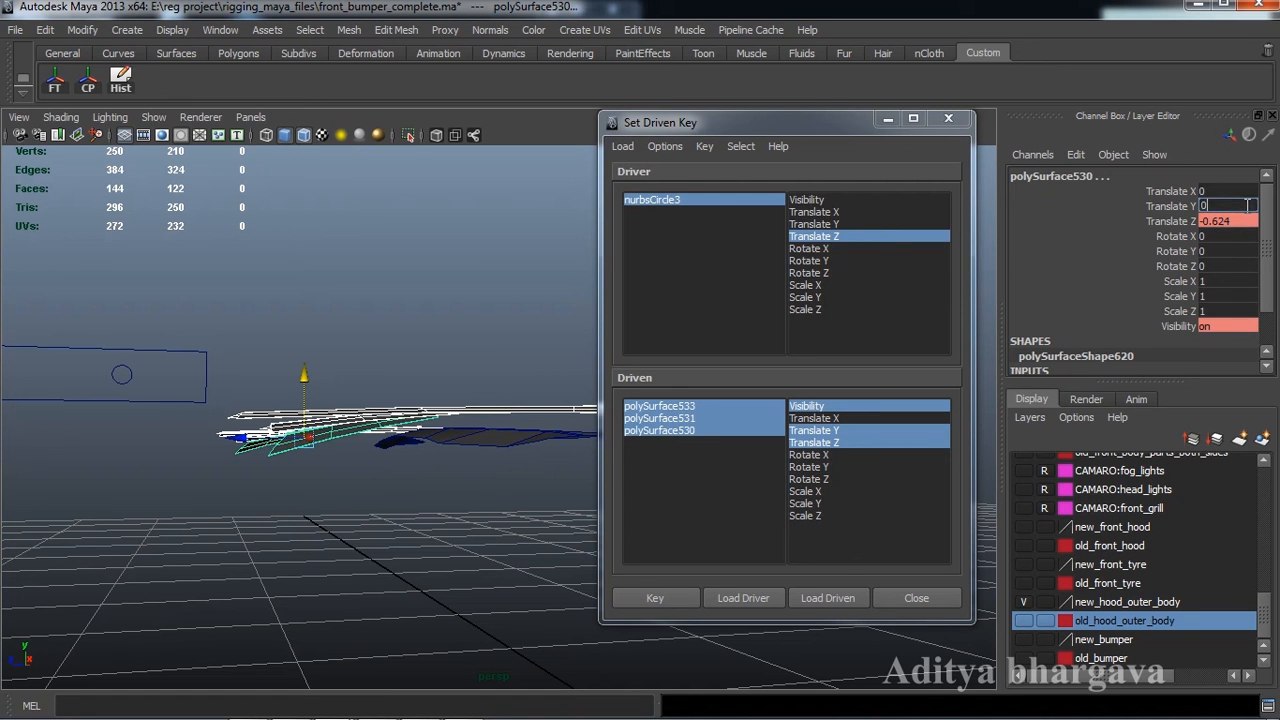
{"action": "key", "text": "Return"}
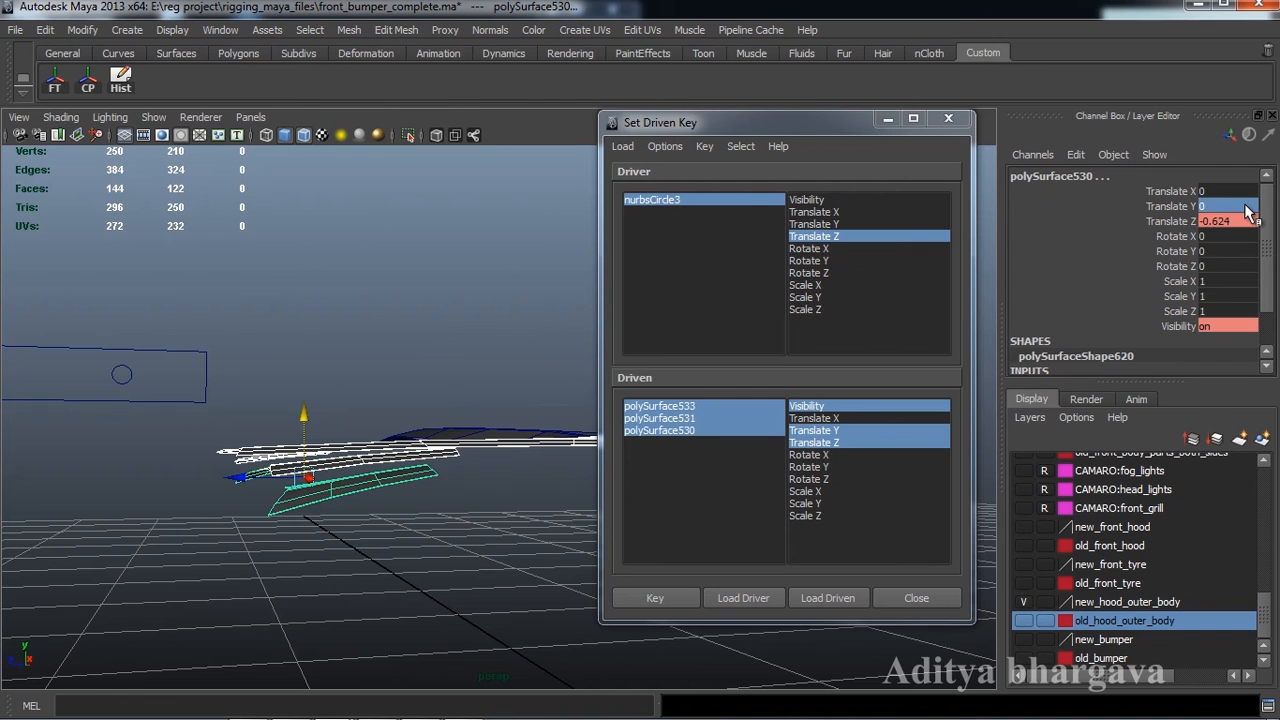
{"action": "left_click_drag", "start_coordinate": [497, 468], "coordinate": [346, 445], "text": "alt"}
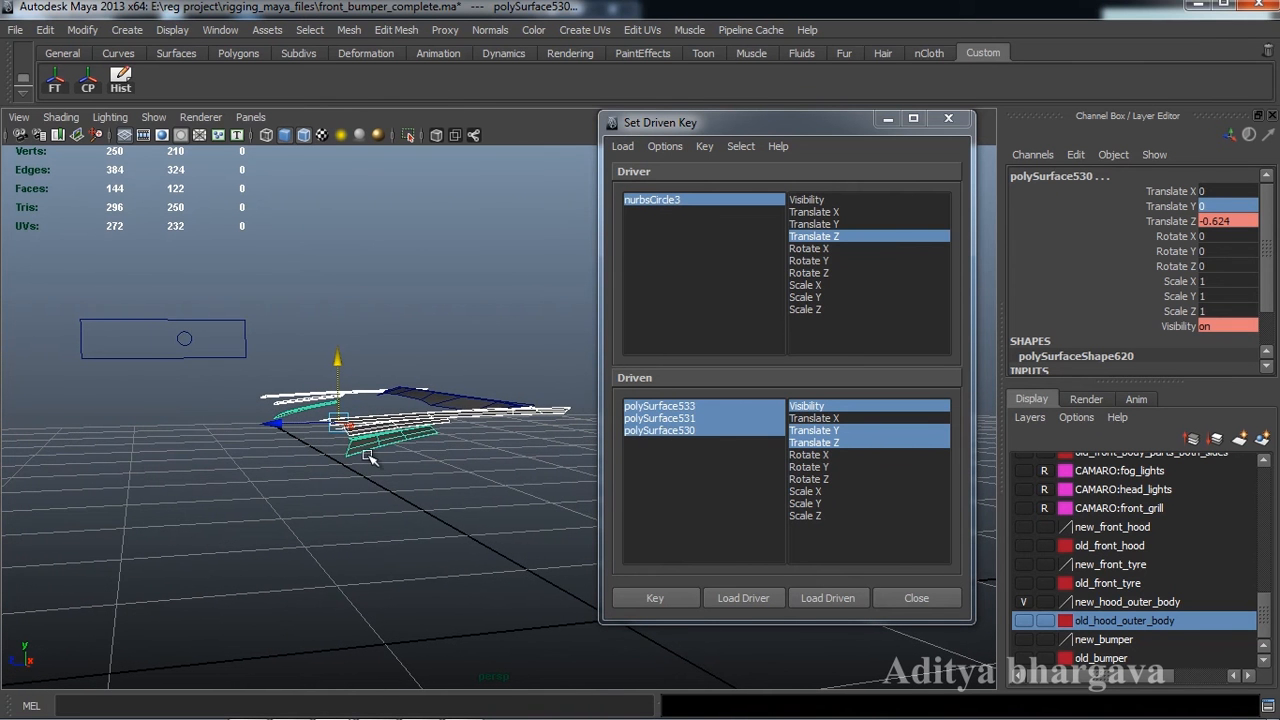
{"action": "left_click_drag", "start_coordinate": [425, 473], "coordinate": [442, 468], "text": "alt"}
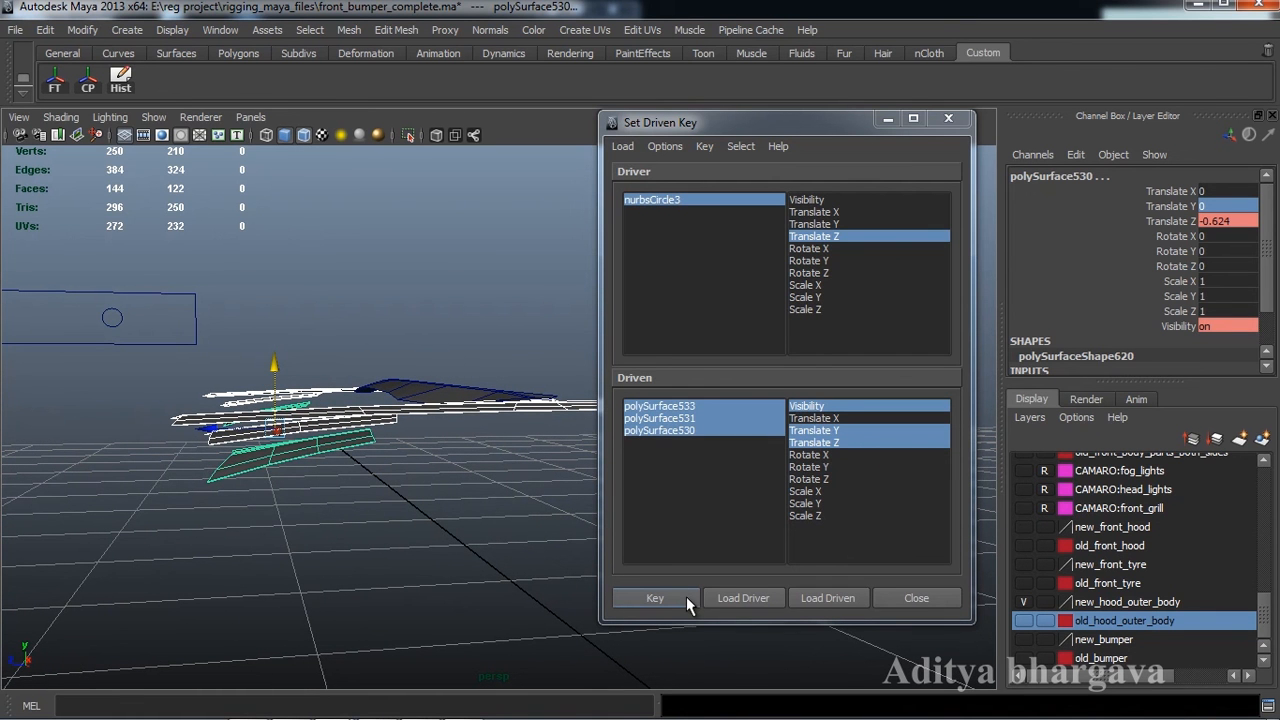
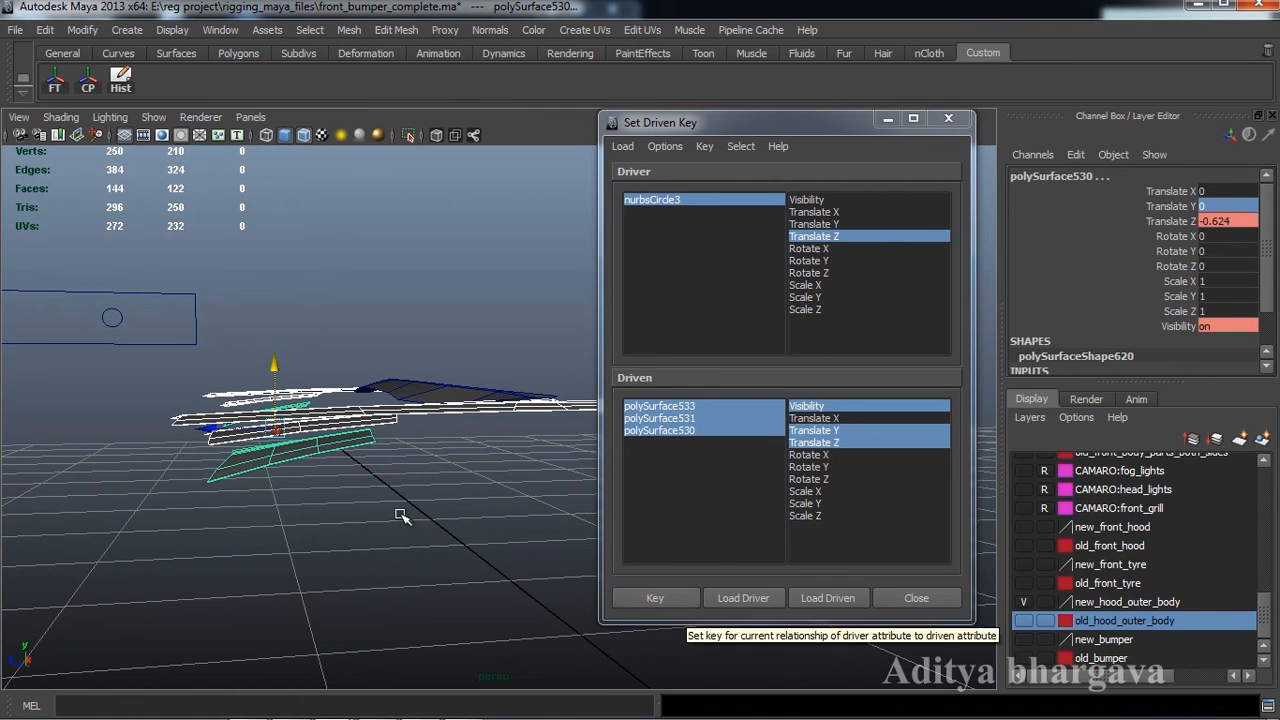
Raise the three rail pairs together to about Translate Y 0.026 and key their Visibility, Translate Y and Translate Z.
{"action": "left_click_drag", "start_coordinate": [272, 372], "coordinate": [284, 364]}
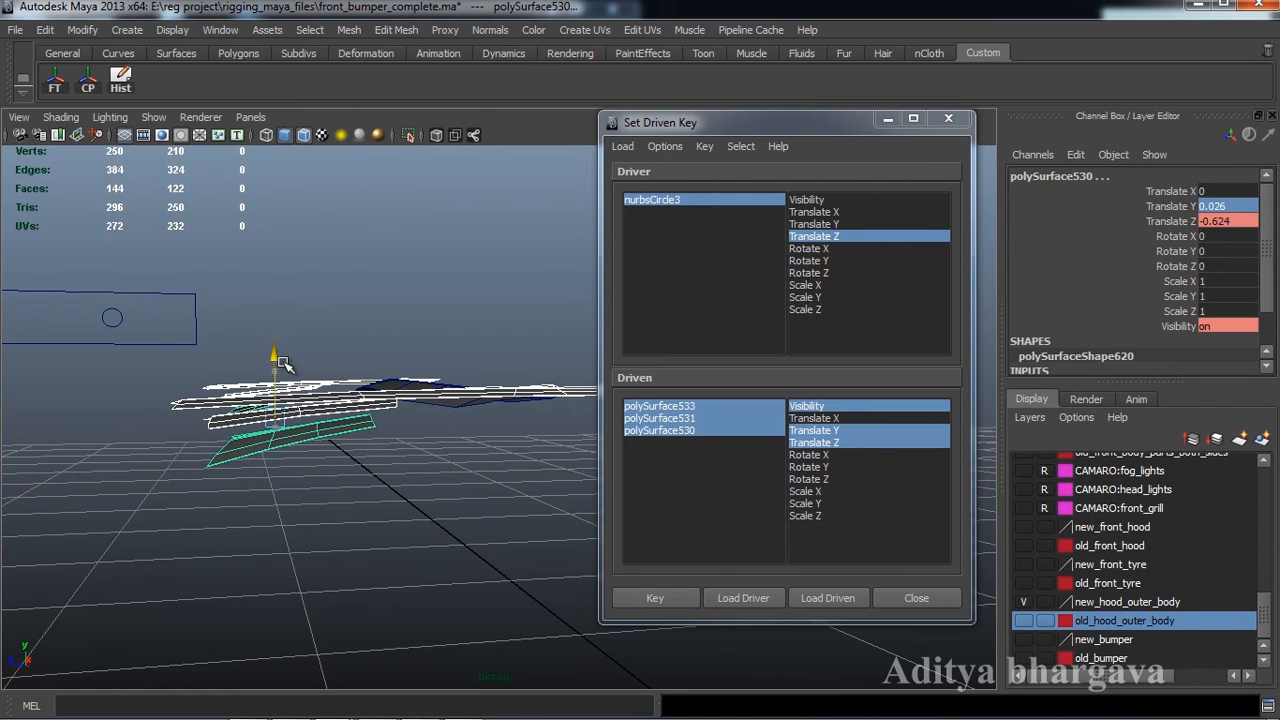
{"action": "left_click", "coordinate": [652, 598]}
{"action": "left_click_drag", "start_coordinate": [394, 542], "coordinate": [445, 500], "text": "alt"}
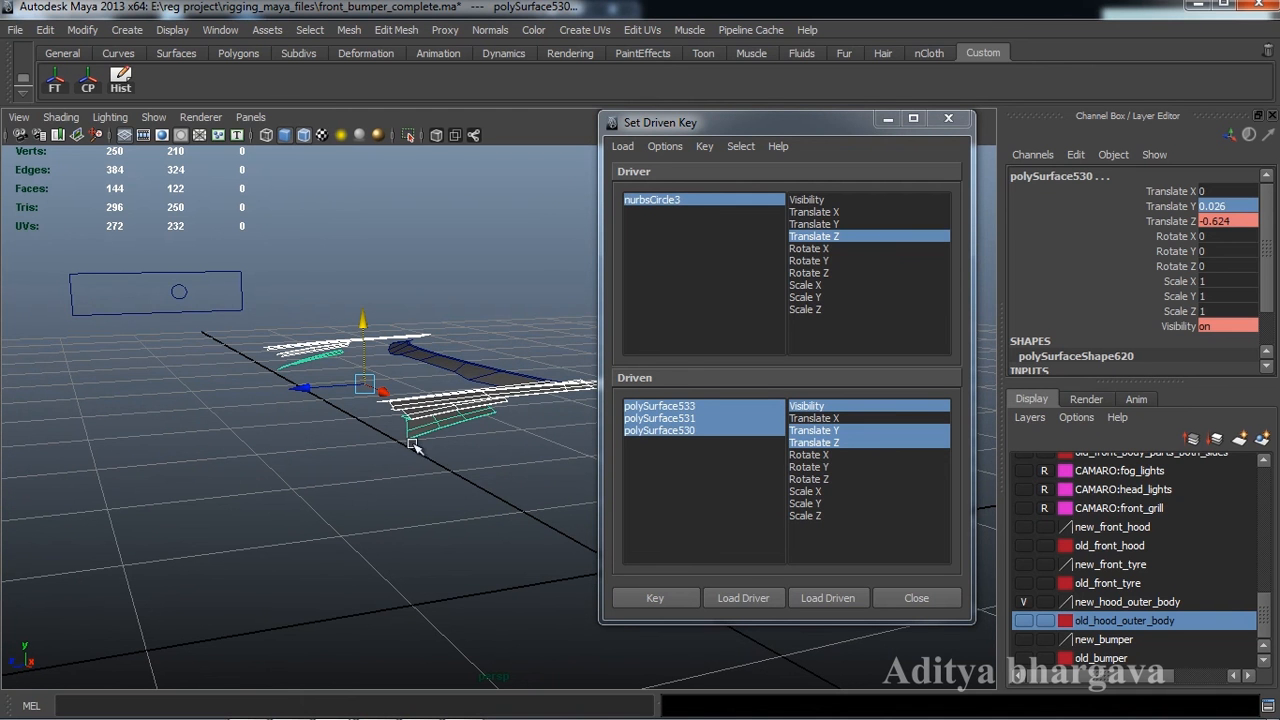
Try moving the circle slider along its rectangle, and undo the move.
{"action": "left_click", "coordinate": [176, 293]}
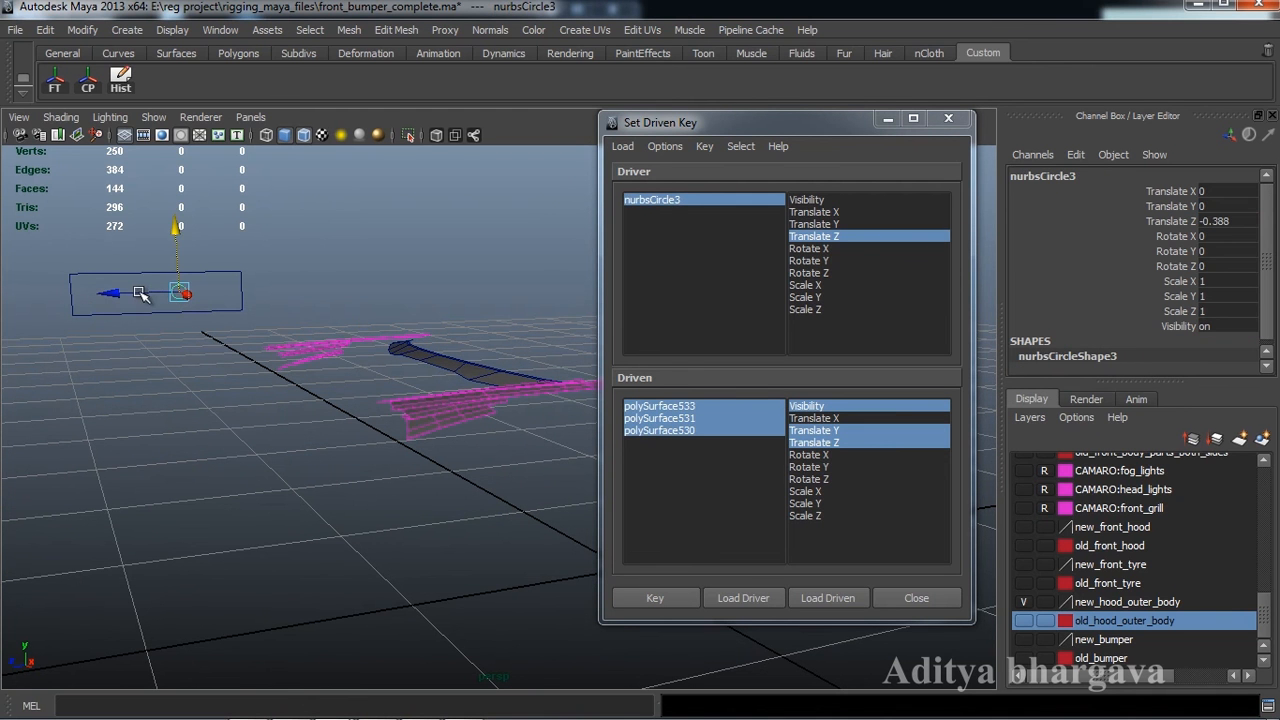
{"action": "mouse_move", "coordinate": [128, 293]}
{"action": "left_mouse_down"}
{"action": "mouse_move", "coordinate": [103, 300]}
{"action": "mouse_move", "coordinate": [133, 306]}
{"action": "left_mouse_up"}
{"action": "key", "text": "ctrl+z"}
Examine the polySurface530 and polySurface531 rail pairs by selecting them individually and together.
{"action": "left_click_drag", "start_coordinate": [329, 449], "coordinate": [473, 428], "text": "alt"}
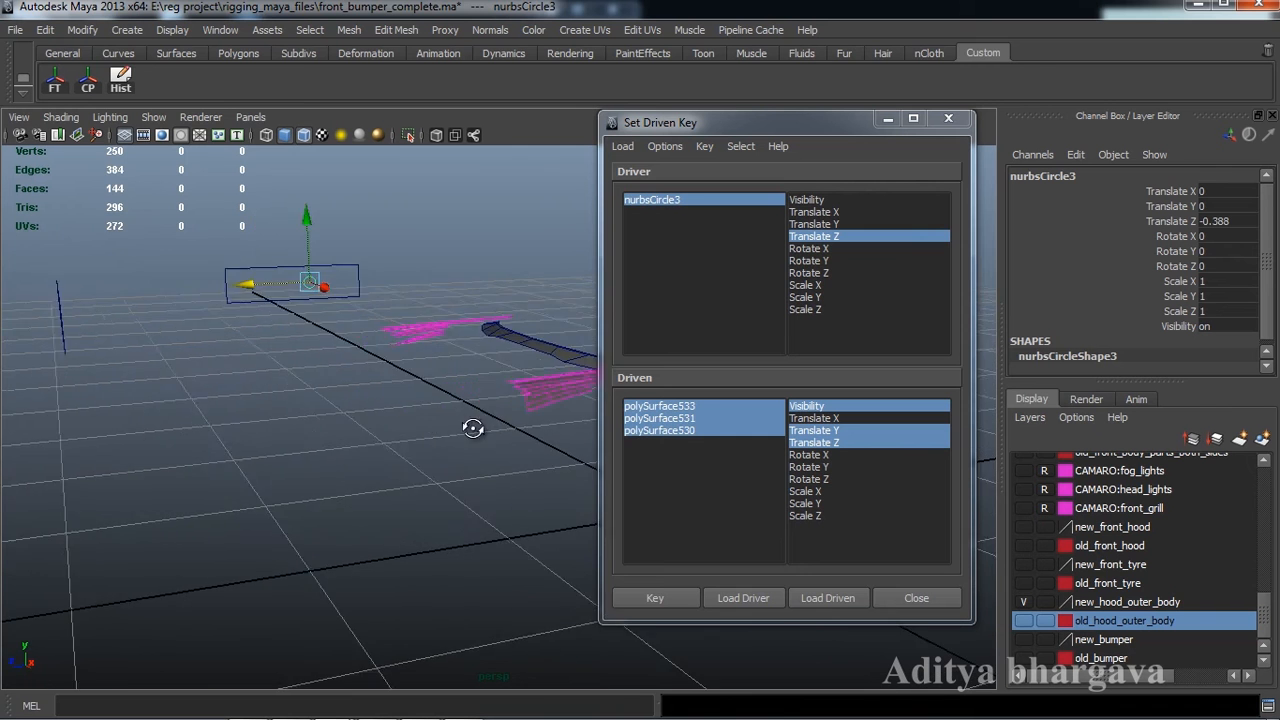
{"action": "mouse_move", "coordinate": [473, 428]}
{"action": "middle_mouse_down", "text": "alt"}
{"action": "mouse_move", "coordinate": [494, 431]}
{"action": "mouse_move", "coordinate": [469, 432]}
{"action": "middle_mouse_up", "text": "alt"}
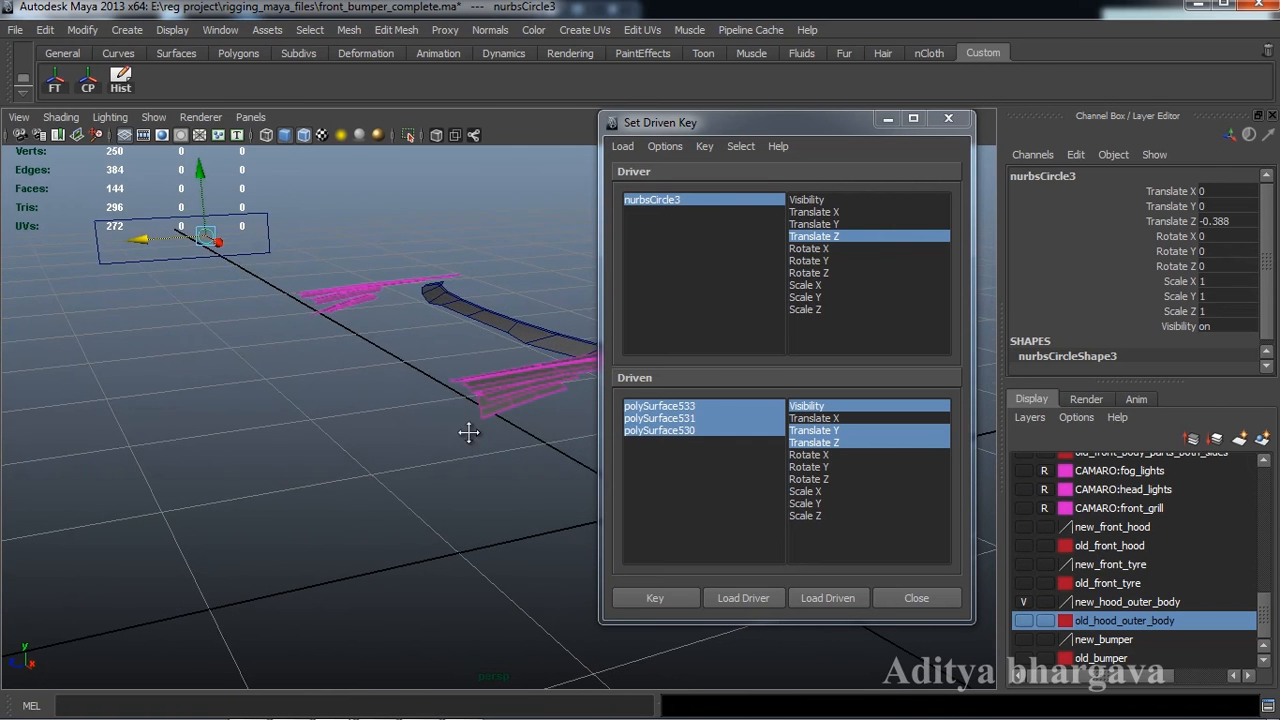
{"action": "left_click", "coordinate": [512, 407]}
{"action": "left_click", "coordinate": [505, 405]}
{"action": "left_click", "coordinate": [503, 416]}
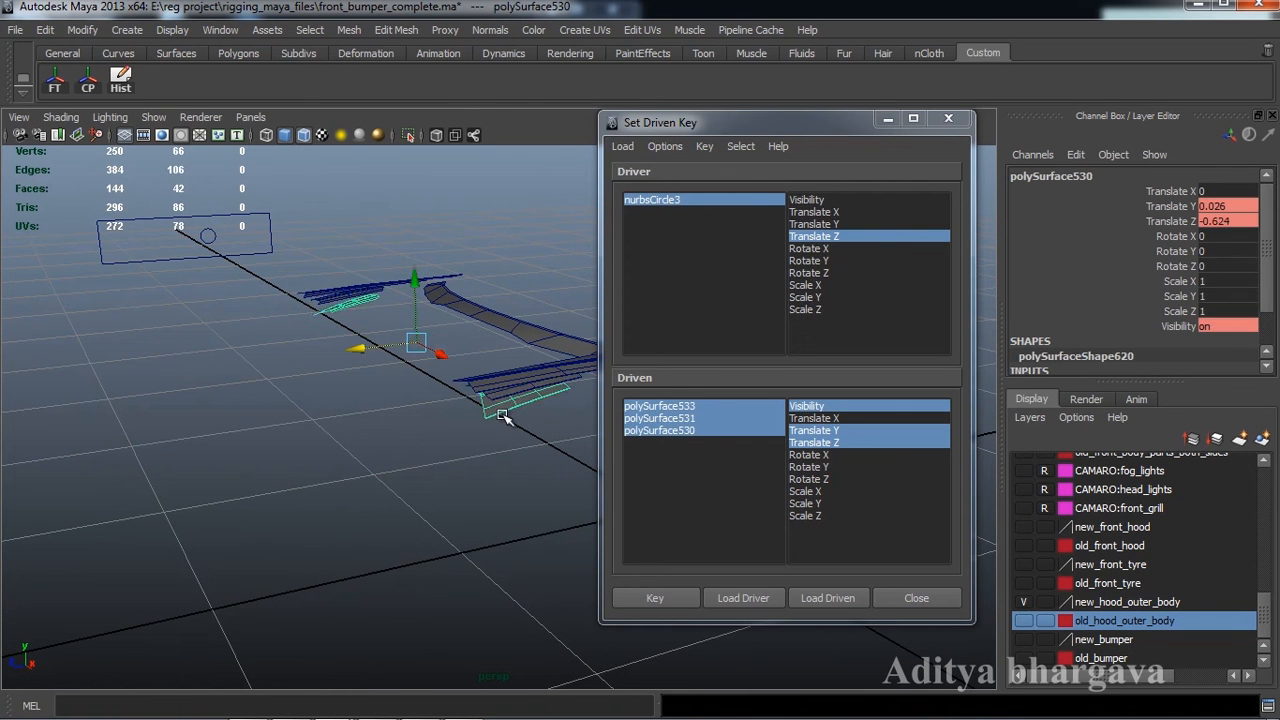
{"action": "left_click", "coordinate": [497, 398]}
{"action": "left_click", "coordinate": [503, 408]}
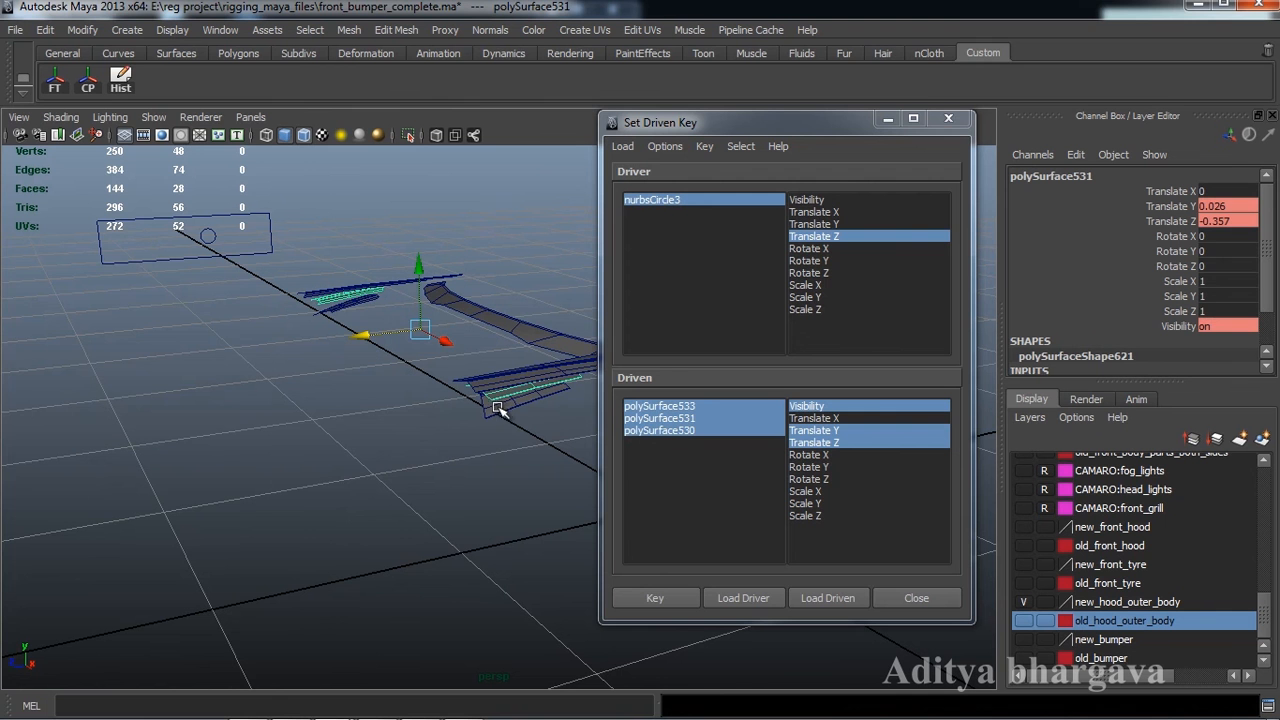
{"action": "left_click", "coordinate": [503, 411], "text": "shift"}
{"action": "left_click", "coordinate": [498, 408]}
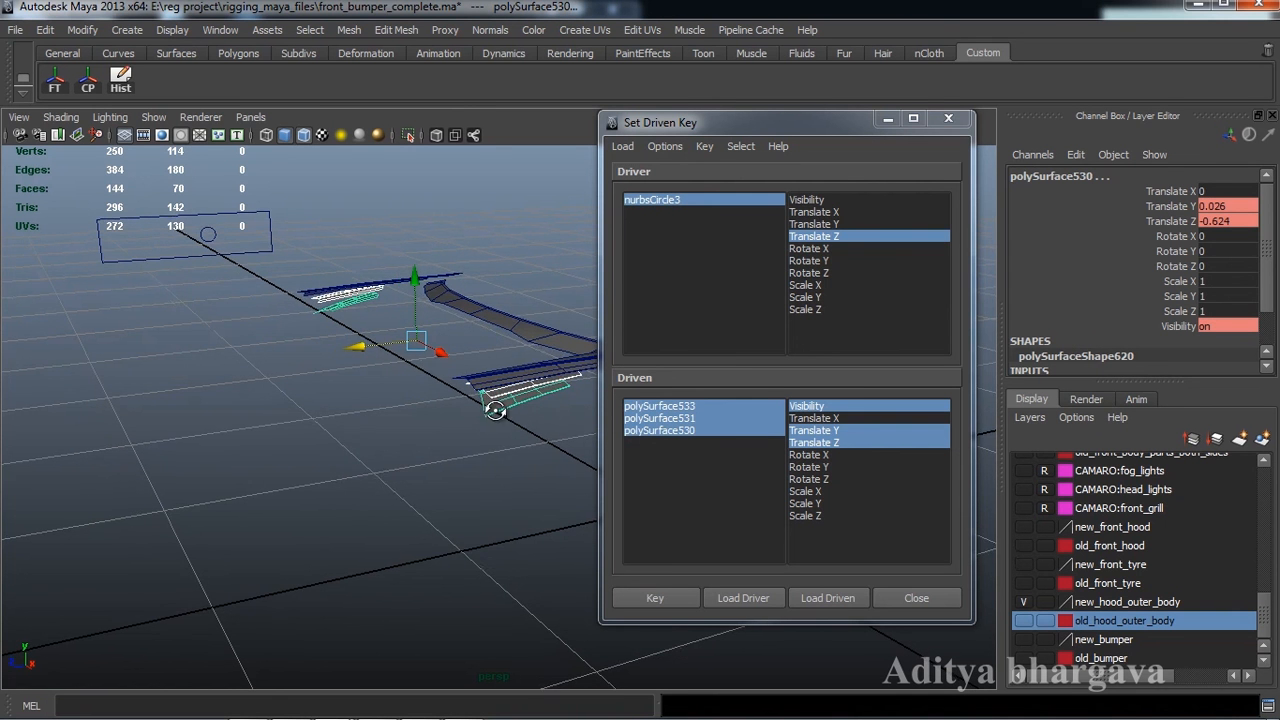
{"action": "left_click", "coordinate": [459, 405]}
{"action": "middle_click_drag", "start_coordinate": [459, 405], "coordinate": [446, 440], "text": "alt"}
{"action": "left_click_drag", "start_coordinate": [446, 440], "coordinate": [455, 398], "text": "alt"}
Move the circle slider along its rectangle to about Translate Z -0.441.
{"action": "left_click", "coordinate": [190, 268]}
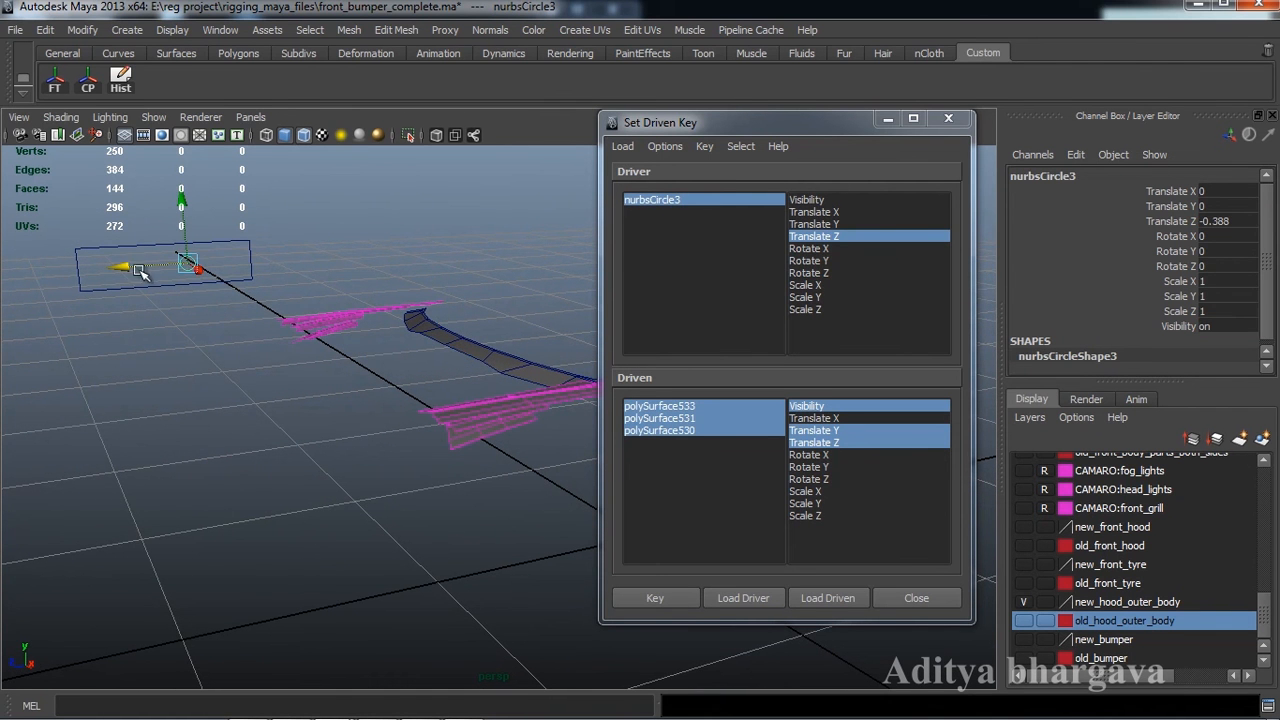
{"action": "left_click_drag", "start_coordinate": [128, 267], "coordinate": [136, 268]}
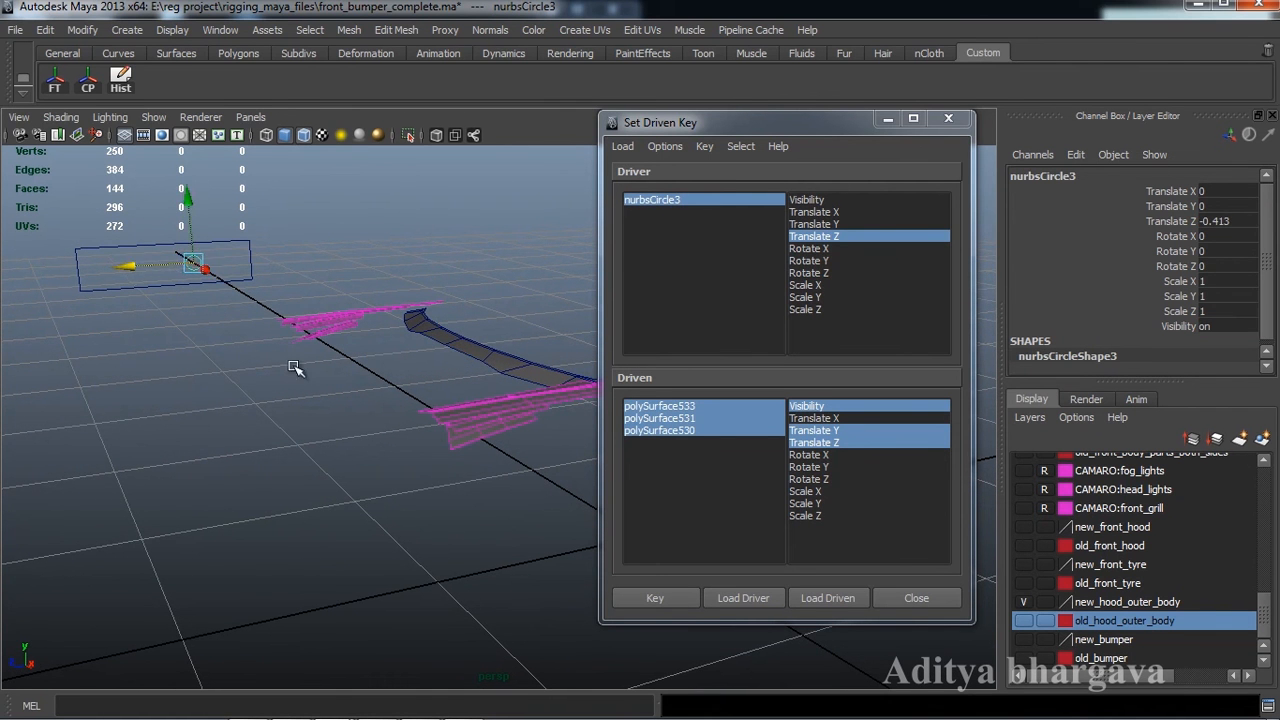
{"action": "left_click_drag", "start_coordinate": [293, 367], "coordinate": [265, 364], "text": "alt"}
{"action": "left_click_drag", "start_coordinate": [163, 262], "coordinate": [172, 264]}
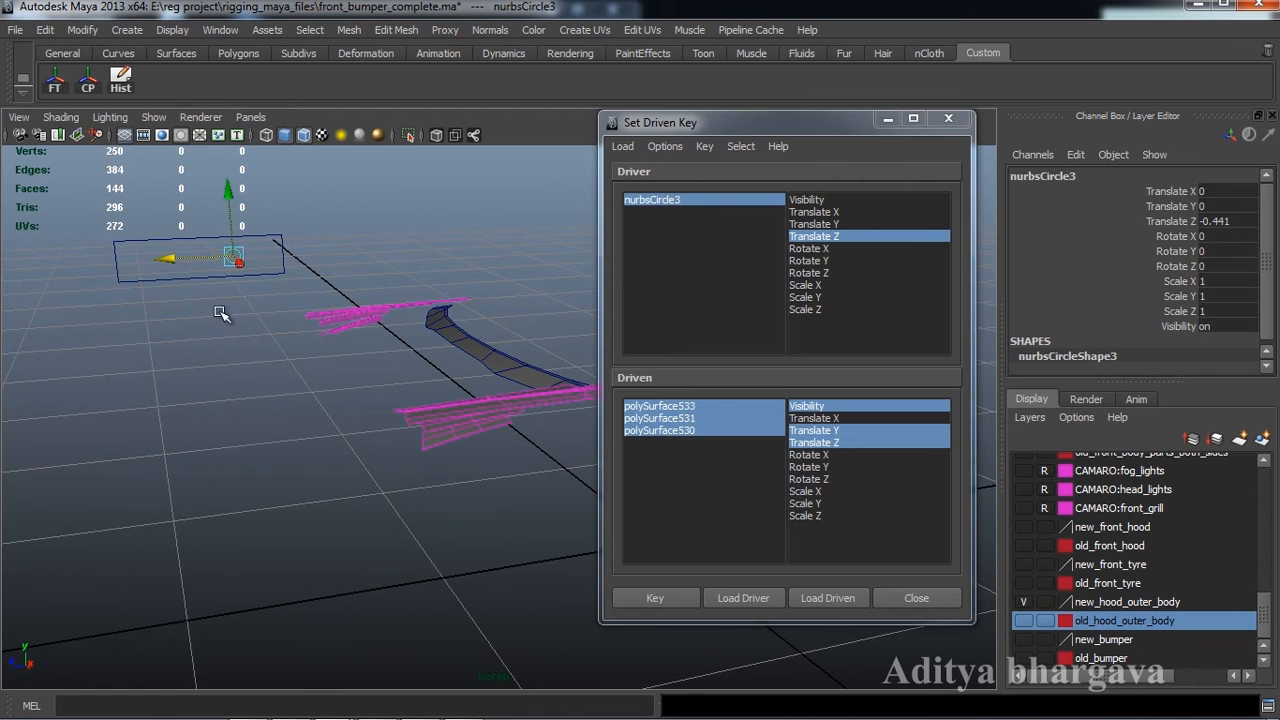
{"action": "left_click_drag", "start_coordinate": [220, 312], "coordinate": [290, 318], "text": "alt"}
Set the Translate Z of the polySurface531 and polySurface530 rail pairs together to 0.
{"action": "left_click", "coordinate": [487, 407]}
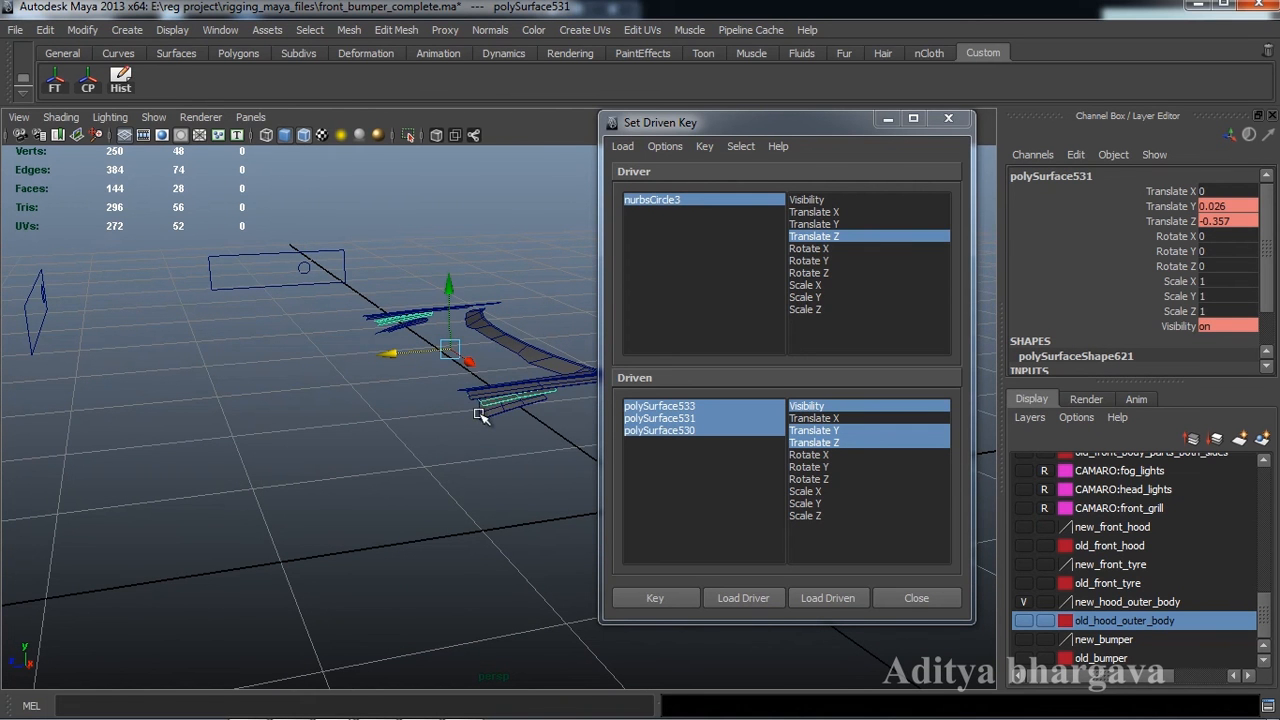
{"action": "left_click", "coordinate": [480, 415], "text": "shift"}
{"action": "left_click_drag", "start_coordinate": [430, 368], "coordinate": [467, 447], "text": "alt"}
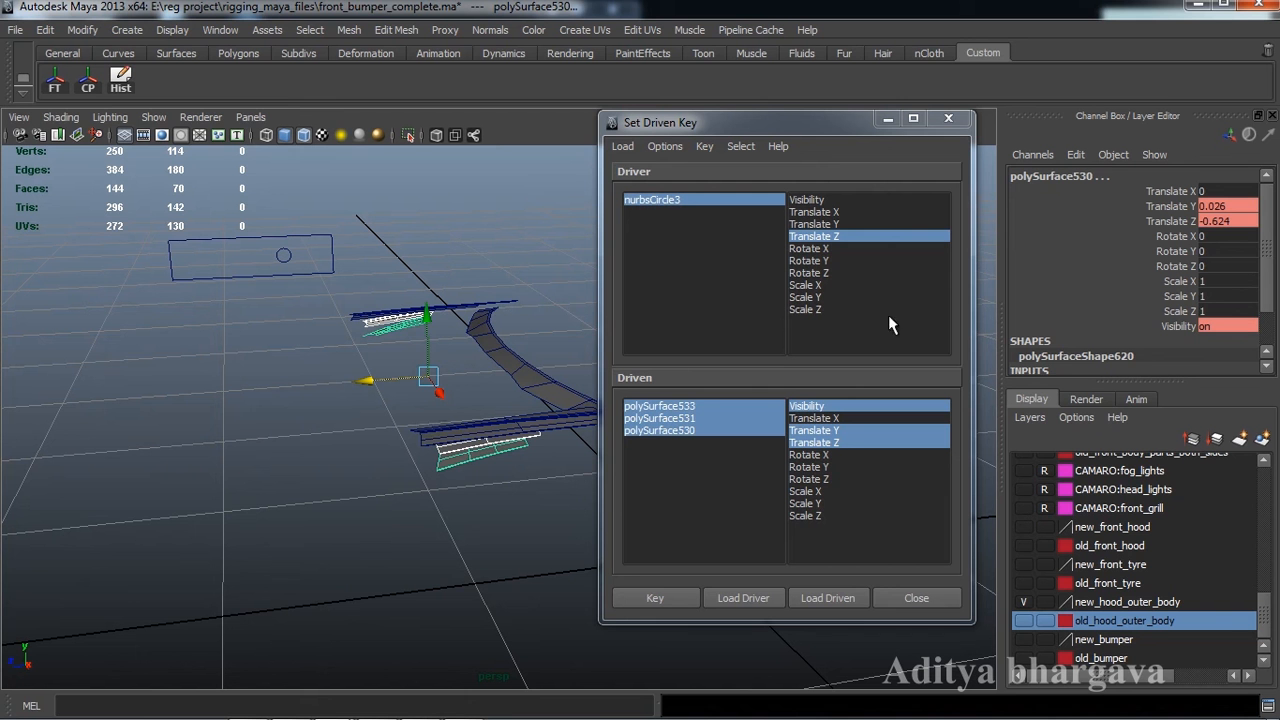
{"action": "left_click", "coordinate": [1236, 221]}
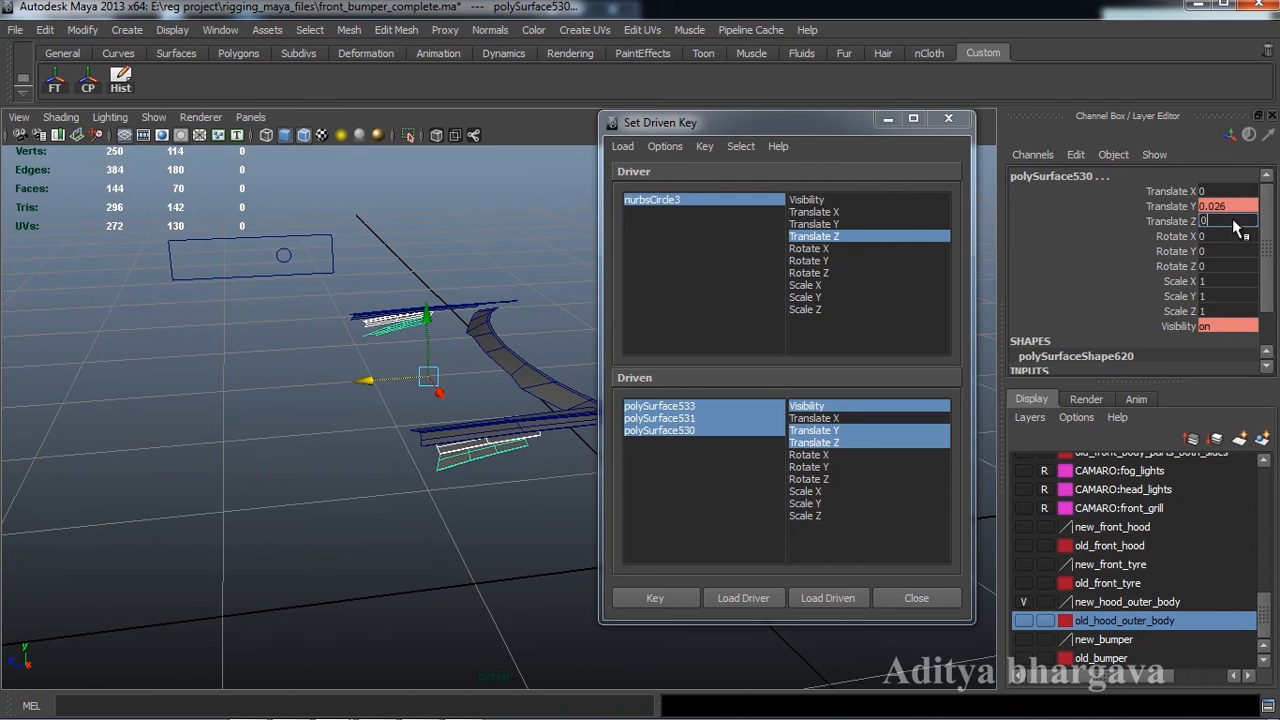
{"action": "type", "text": "0"}
{"action": "key", "text": "Return"}
{"action": "mouse_move", "coordinate": [489, 380]}
{"action": "left_mouse_down", "text": "alt"}
{"action": "mouse_move", "coordinate": [466, 350]}
{"action": "mouse_move", "coordinate": [478, 360]}
{"action": "mouse_move", "coordinate": [485, 343]}
{"action": "mouse_move", "coordinate": [548, 348]}
{"action": "mouse_move", "coordinate": [481, 366]}
{"action": "left_mouse_up", "text": "alt"}
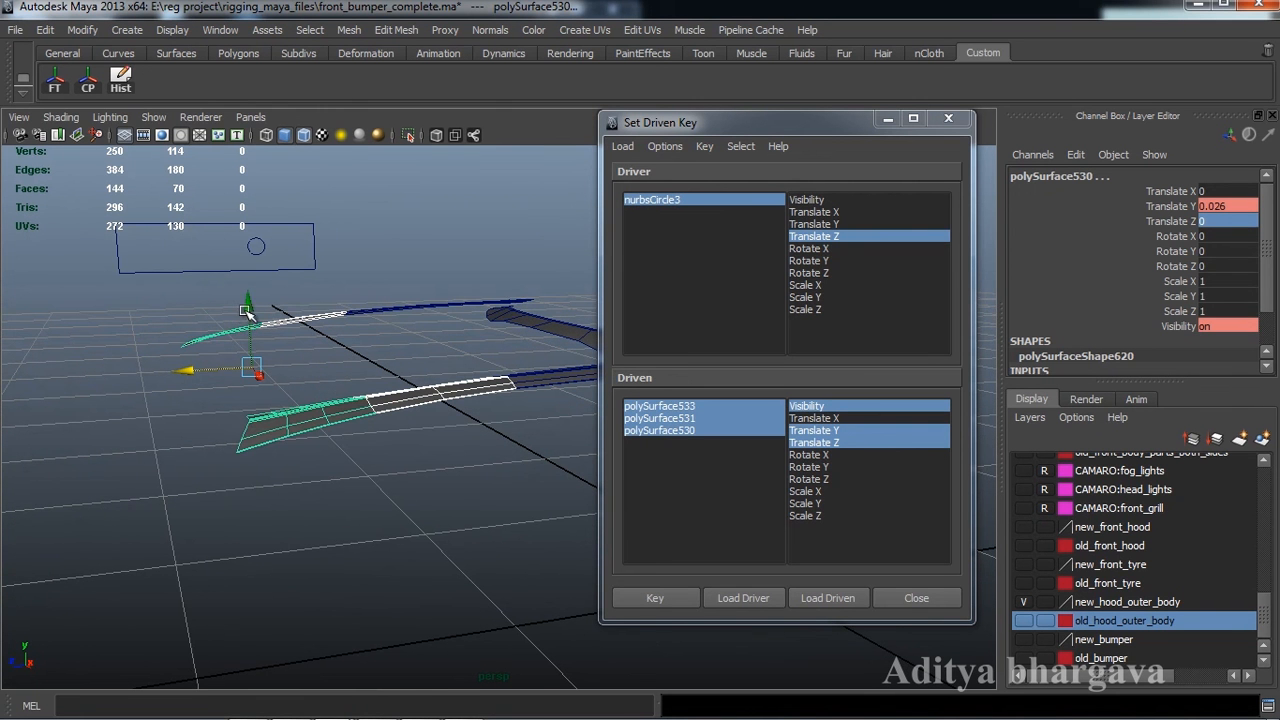
Lower both rail pairs to about Translate Y 0.013, bring polySurface530 down to about 0, and key the three driven pairs.
{"action": "left_click_drag", "start_coordinate": [250, 307], "coordinate": [254, 313]}
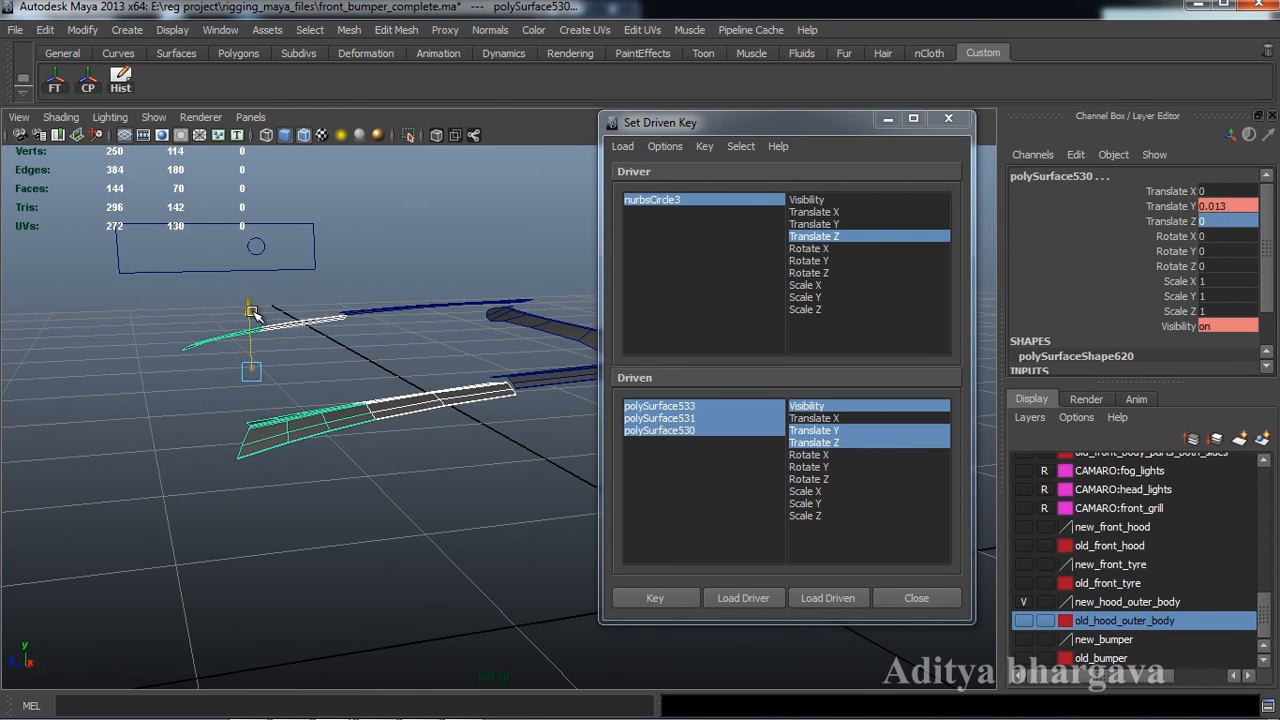
{"action": "left_click_drag", "start_coordinate": [383, 379], "coordinate": [398, 347], "text": "alt"}
{"action": "left_click", "coordinate": [373, 379]}
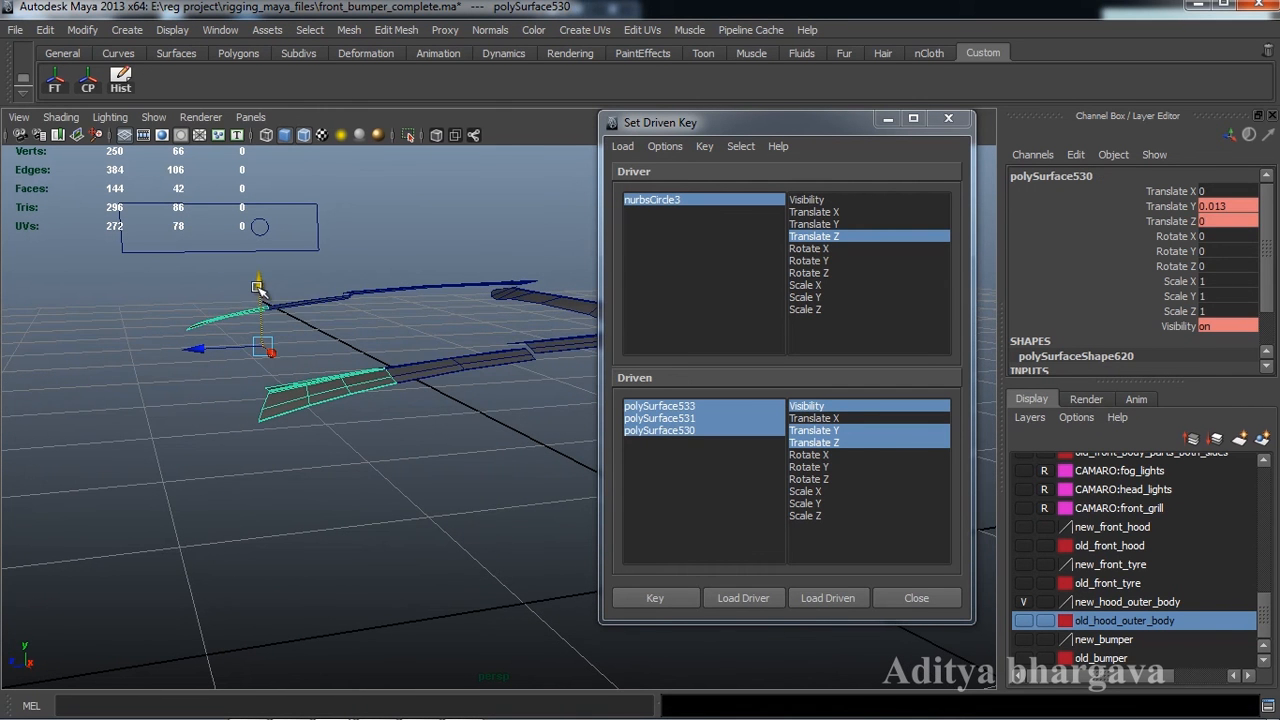
{"action": "left_click_drag", "start_coordinate": [257, 288], "coordinate": [265, 300]}
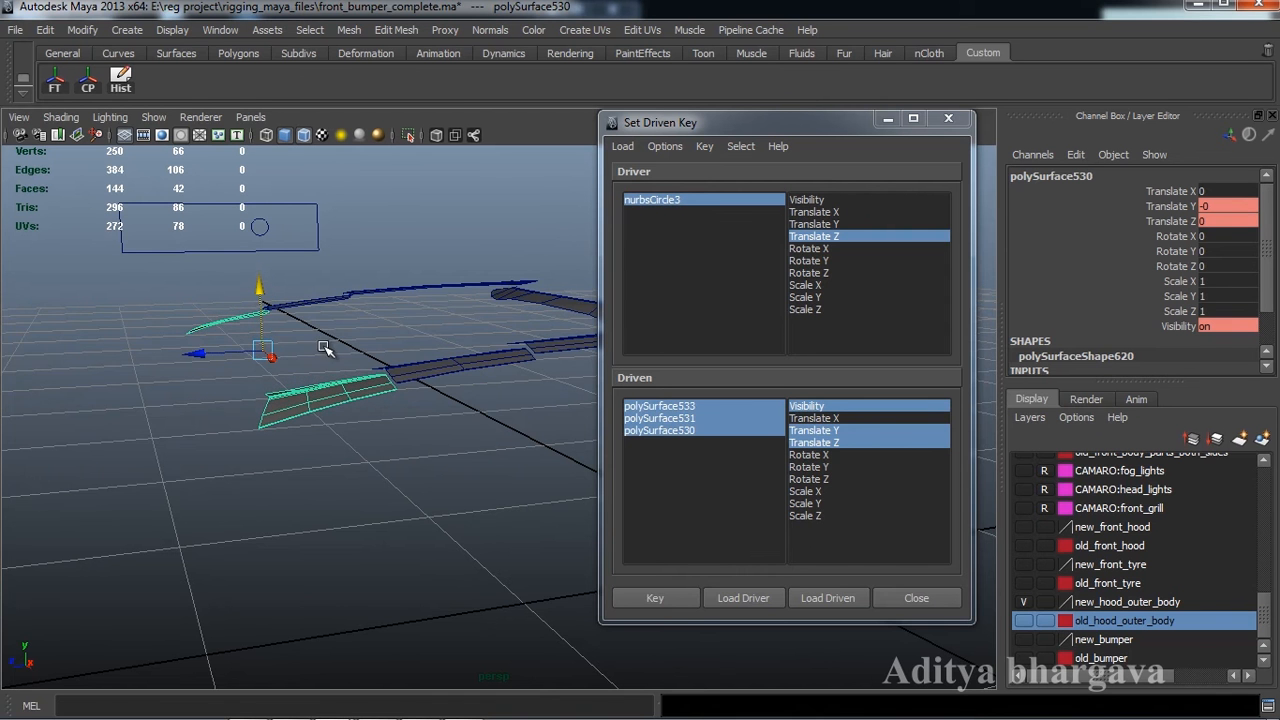
{"action": "left_click_drag", "start_coordinate": [325, 348], "coordinate": [380, 400], "text": "alt"}
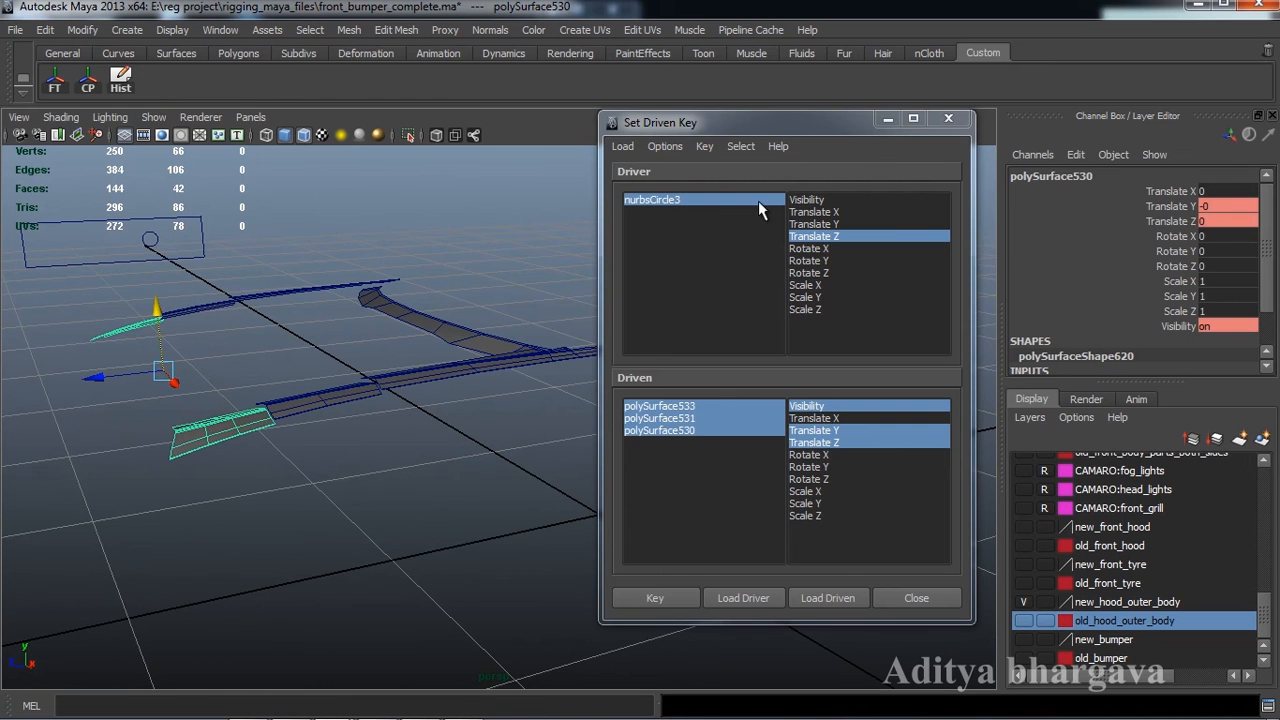
{"action": "left_click", "coordinate": [655, 598]}
Move the circle slider farther along its rectangle to about Translate Z -0.564.
{"action": "left_click_drag", "start_coordinate": [390, 484], "coordinate": [335, 417], "text": "alt"}
{"action": "left_click", "coordinate": [180, 239]}
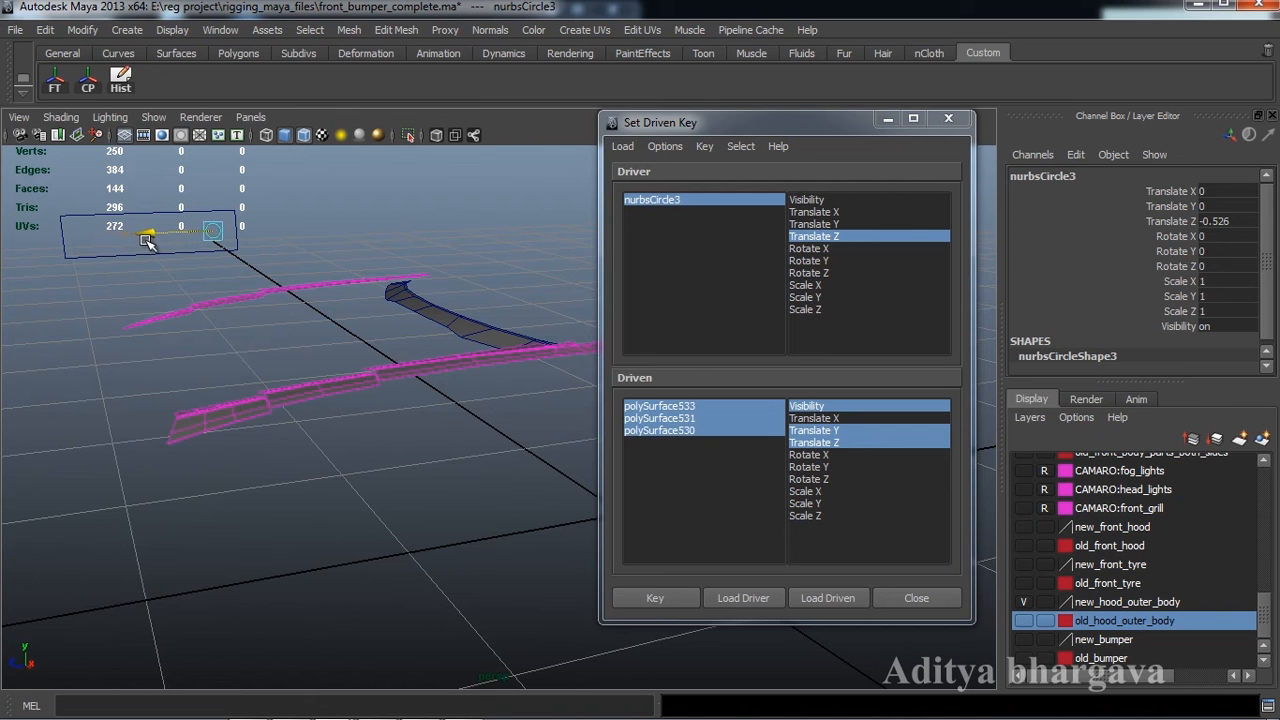
{"action": "left_click_drag", "start_coordinate": [147, 241], "coordinate": [358, 452], "text": "alt"}
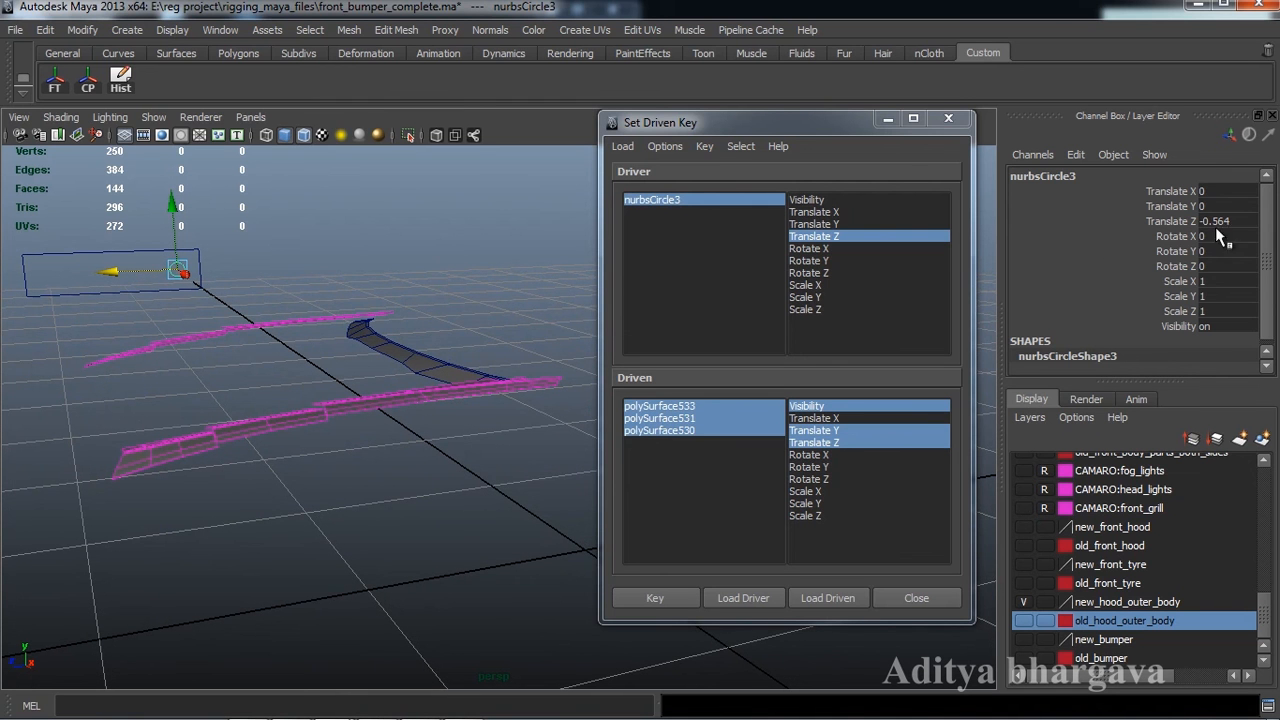
Set Translate Y and Translate Z of all three new rail pairs to 0 and key their Visibility, Translate Y and Translate Z.
{"action": "left_click", "coordinate": [710, 423]}
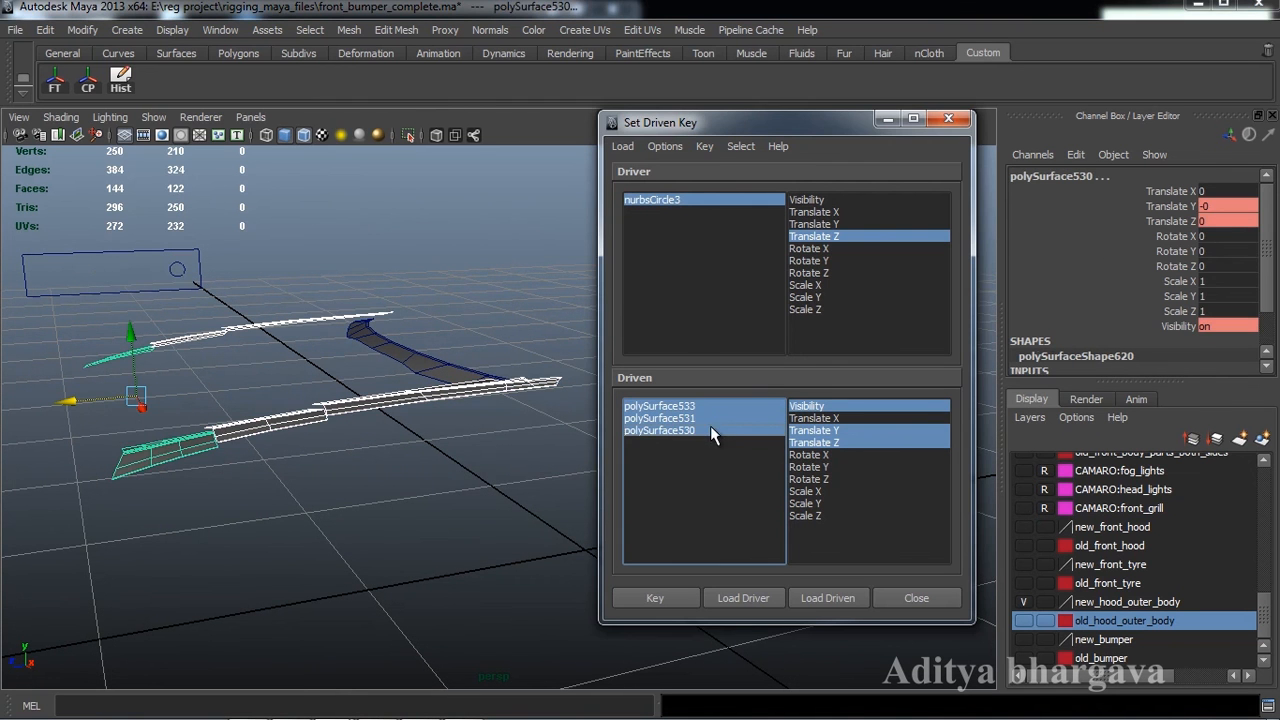
{"action": "left_click_drag", "start_coordinate": [1221, 205], "coordinate": [1223, 222]}
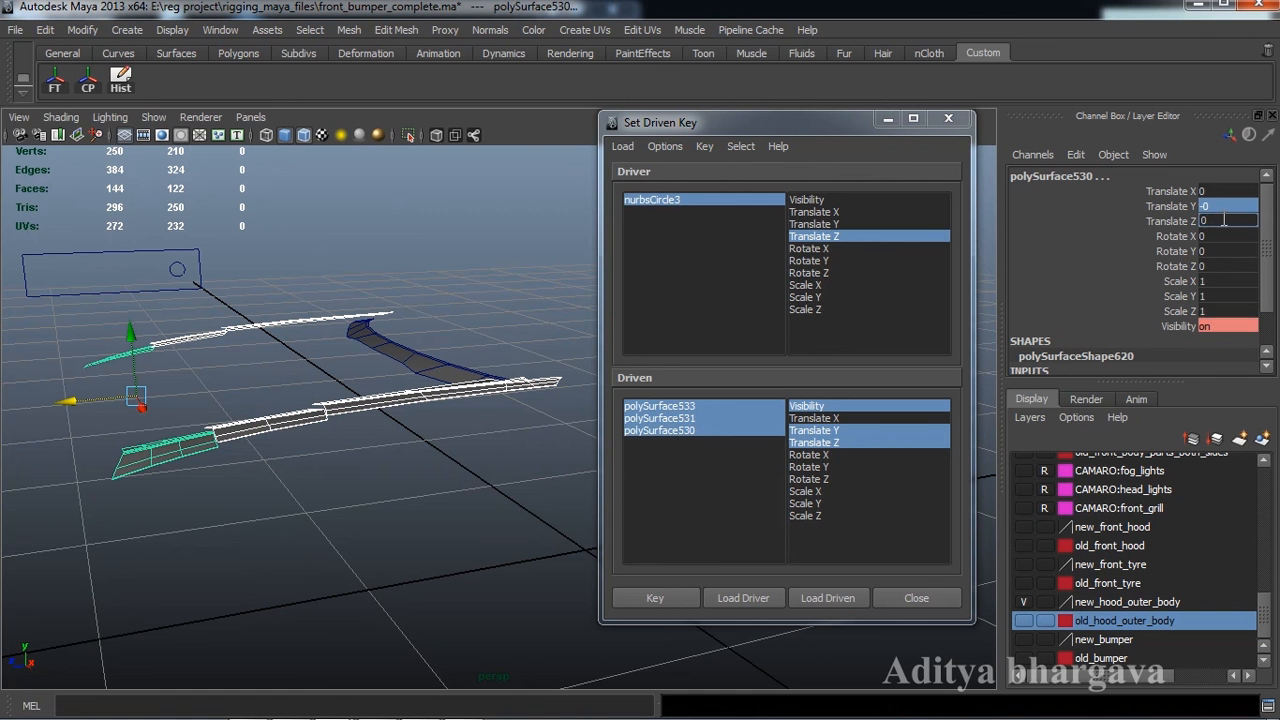
{"action": "key", "text": "Return"}
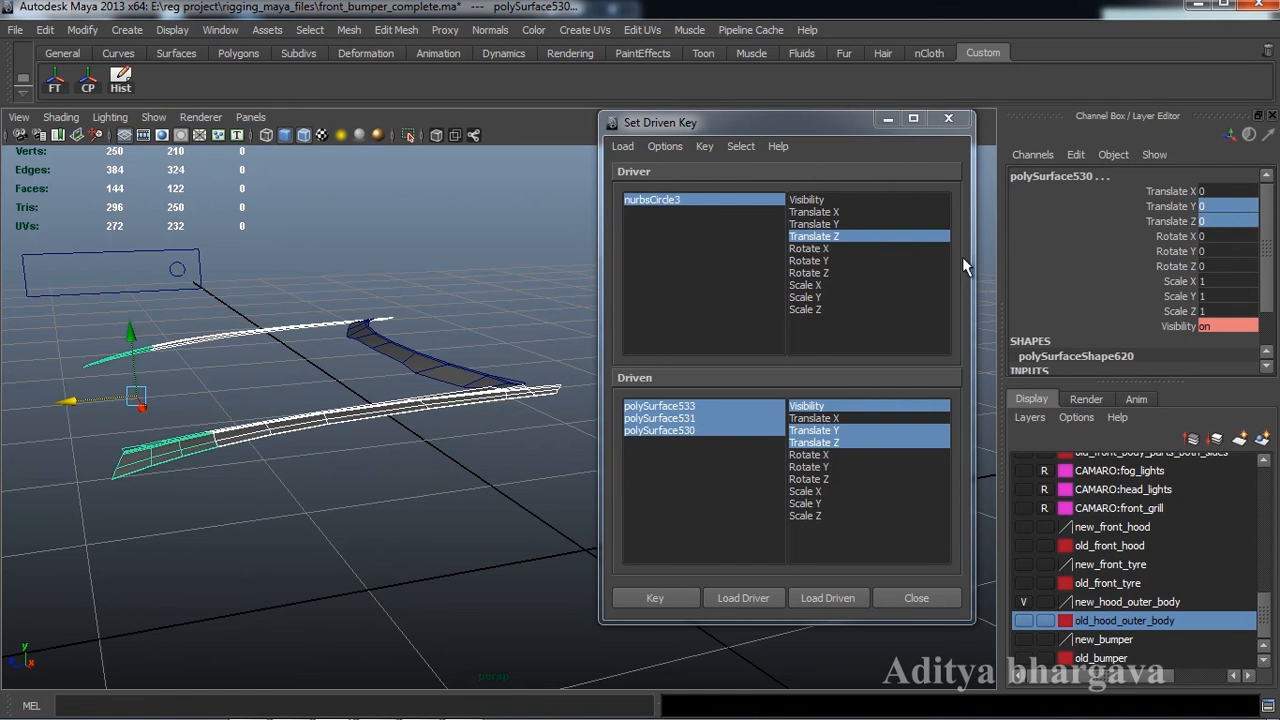
{"action": "scroll", "coordinate": [470, 405], "scroll_direction": "up", "scroll_amount": 4}
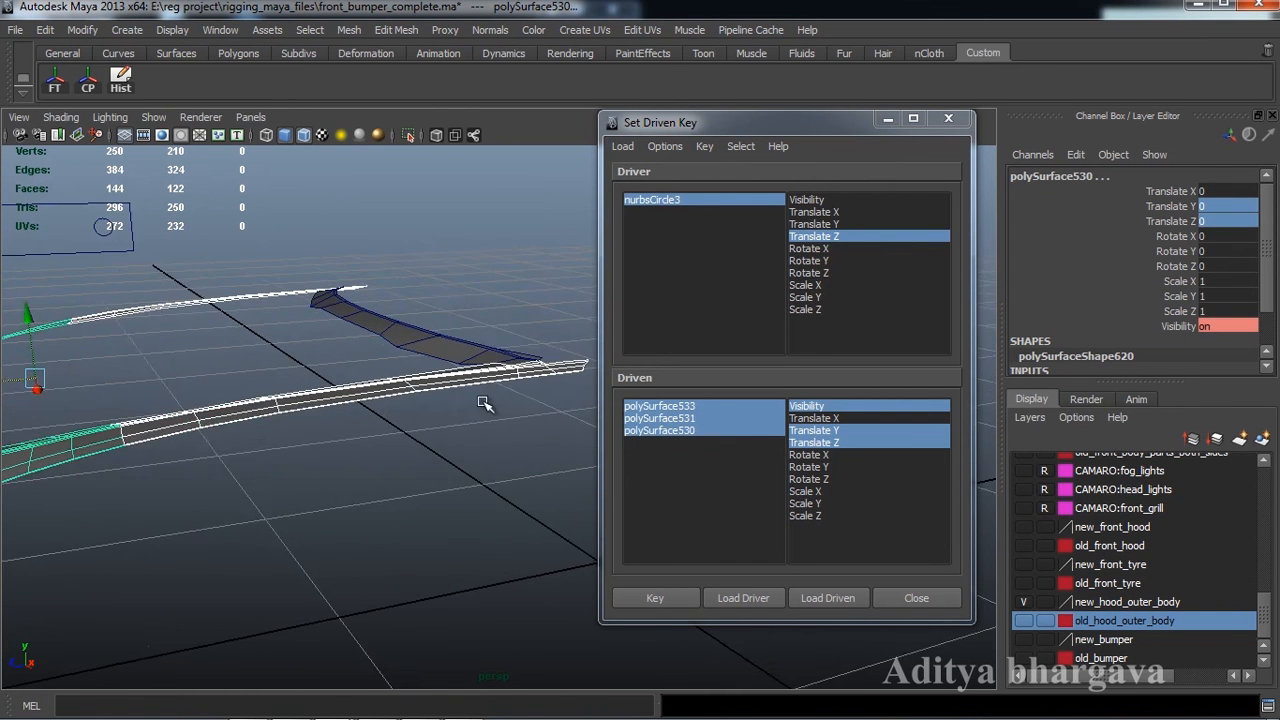
{"action": "scroll", "coordinate": [437, 410], "scroll_direction": "down", "scroll_amount": 4}
{"action": "left_click_drag", "start_coordinate": [437, 410], "coordinate": [440, 412], "text": "alt"}
{"action": "middle_click_drag", "start_coordinate": [380, 391], "coordinate": [424, 413], "text": "alt"}
{"action": "scroll", "coordinate": [432, 404], "scroll_direction": "up", "scroll_amount": 3}
{"action": "scroll", "coordinate": [436, 402], "scroll_direction": "down", "scroll_amount": 3}
{"action": "left_click_drag", "start_coordinate": [434, 400], "coordinate": [294, 277], "text": "alt"}
{"action": "left_click", "coordinate": [655, 597]}
Show the old_hood_outer_body layer and move the circle slider back to about Translate Z -0.302.
{"action": "left_click", "coordinate": [168, 276]}
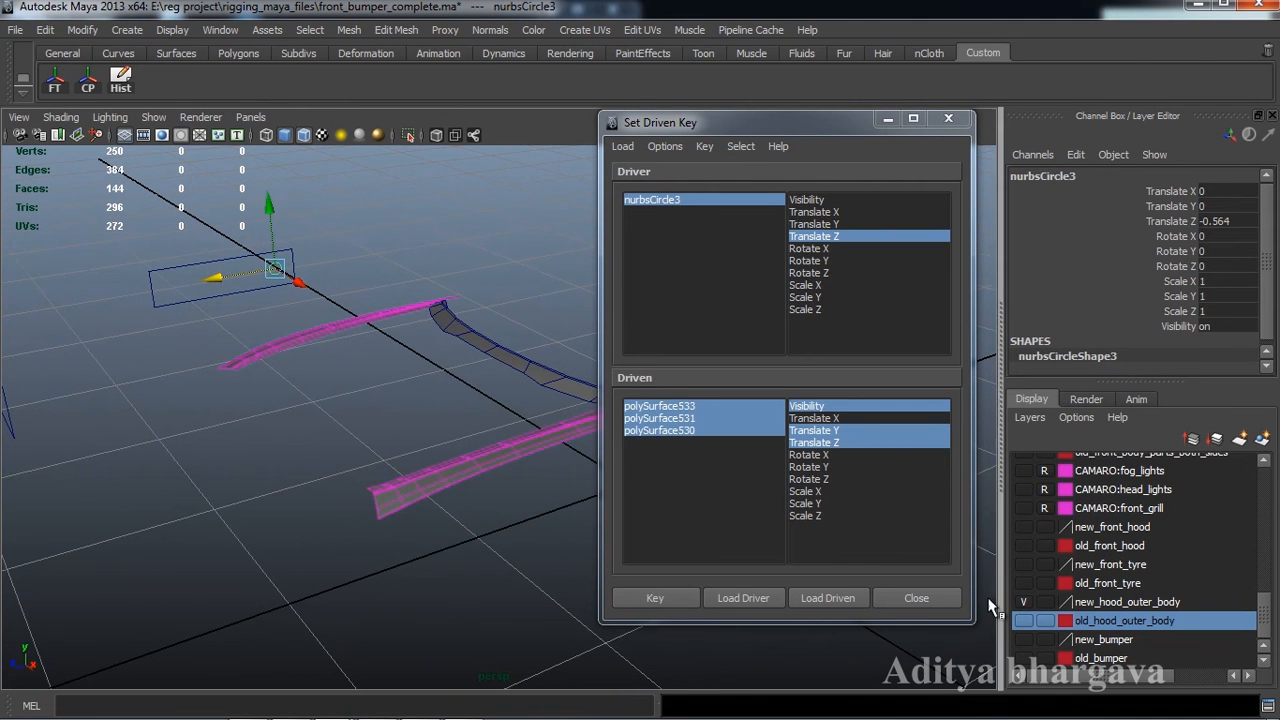
{"action": "left_click", "coordinate": [1024, 621]}
{"action": "left_click_drag", "start_coordinate": [450, 456], "coordinate": [366, 433], "text": "alt"}
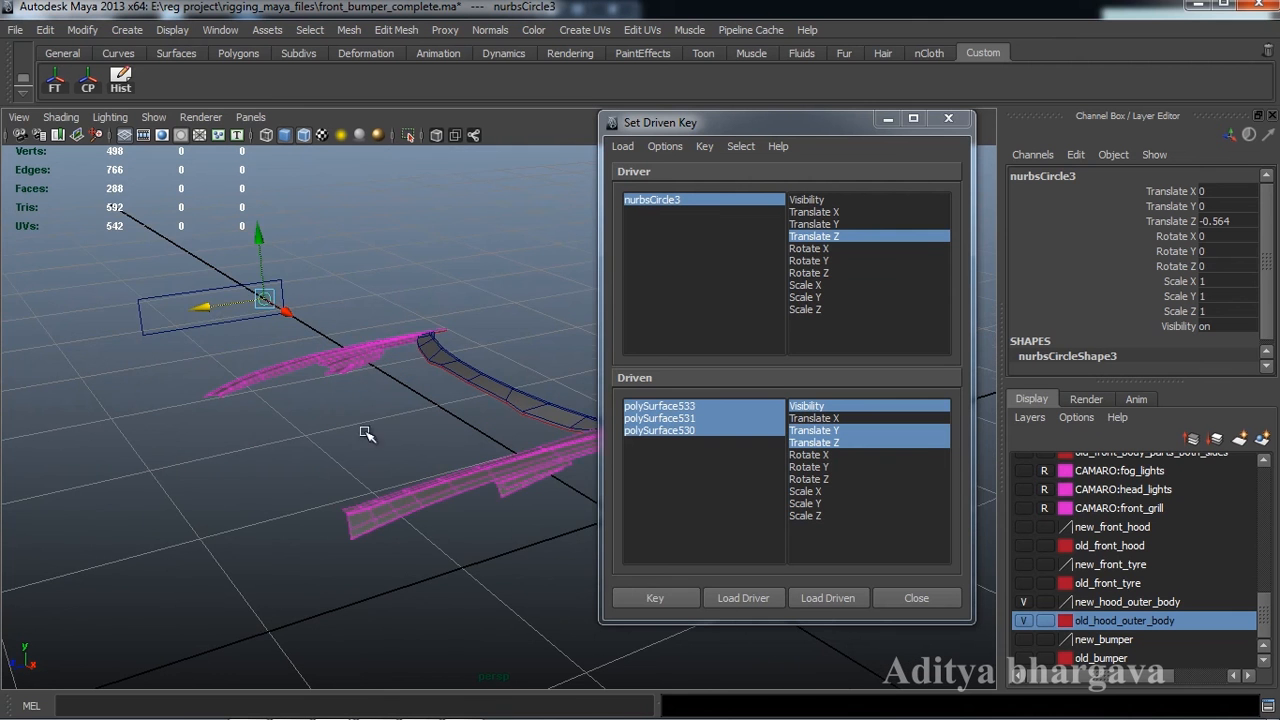
{"action": "left_click_drag", "start_coordinate": [215, 308], "coordinate": [303, 437]}
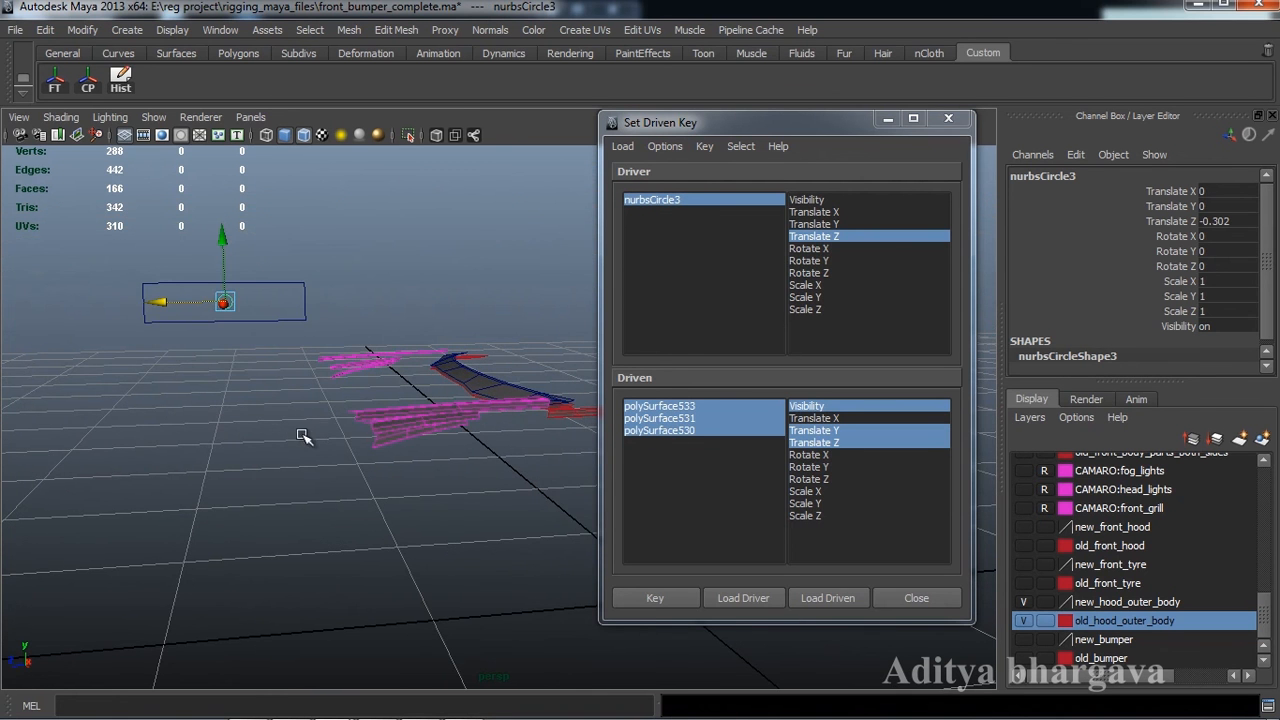
Compare the old and new hood outer bodies by toggling the new_hood_outer_body layer's visibility, leaving it shown.
{"action": "left_click", "coordinate": [1023, 602]}
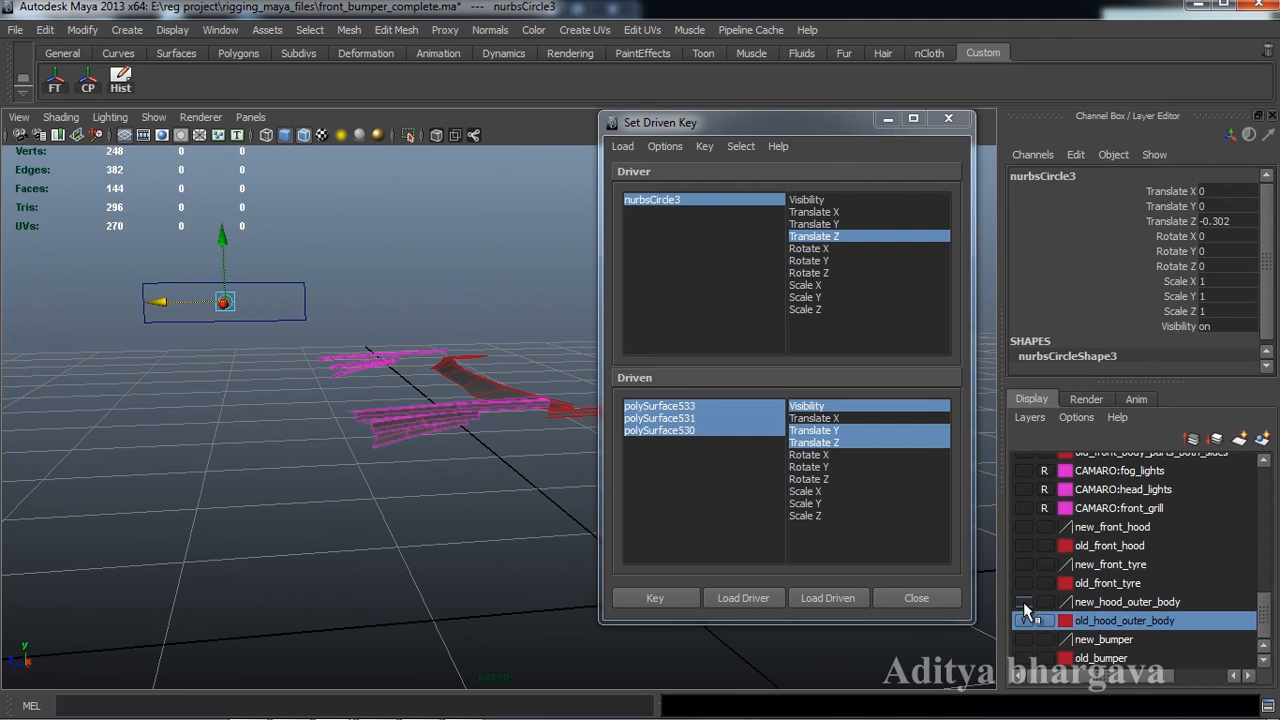
{"action": "left_click", "coordinate": [1023, 601]}
{"action": "left_click", "coordinate": [1023, 601]}
{"action": "left_click", "coordinate": [1023, 601]}
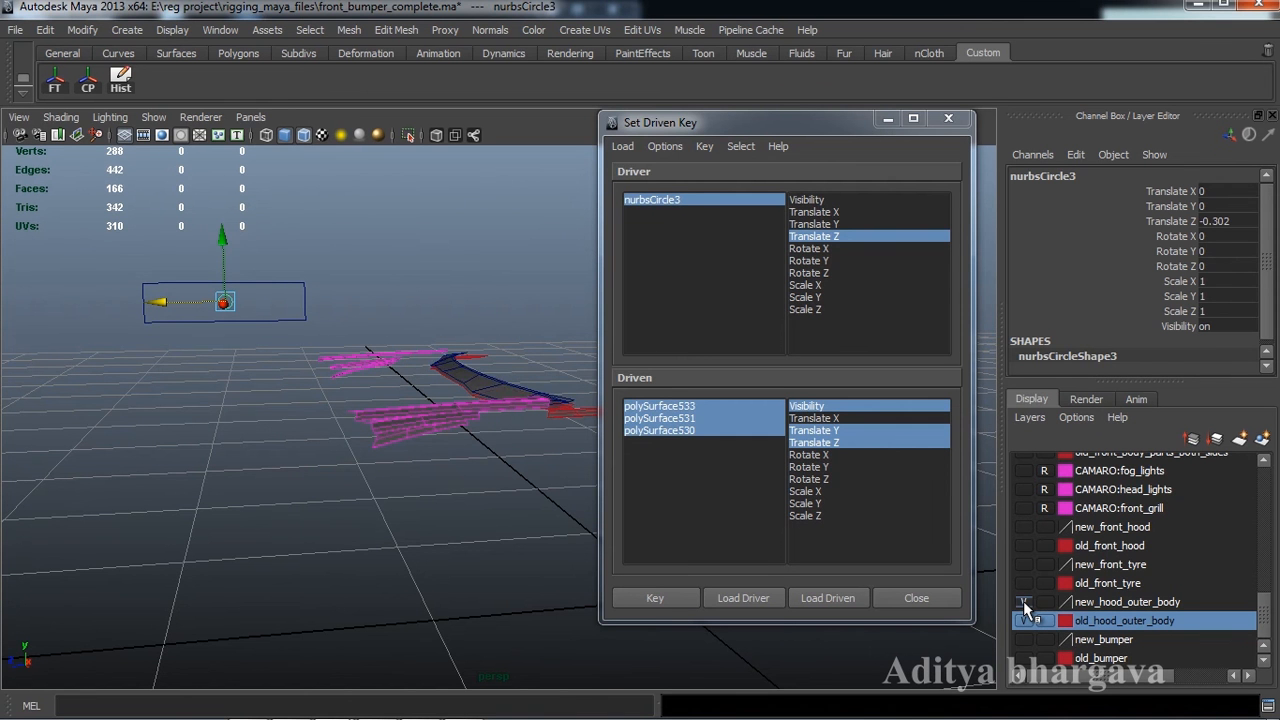
Move the circle slider to about Translate Z -0.305, load polySurface527, 528 and 529 as driven objects, and key their Visibility.
{"action": "mouse_move", "coordinate": [409, 508]}
{"action": "left_mouse_down", "text": "alt"}
{"action": "mouse_move", "coordinate": [428, 506]}
{"action": "mouse_move", "coordinate": [407, 486]}
{"action": "left_mouse_up", "text": "alt"}
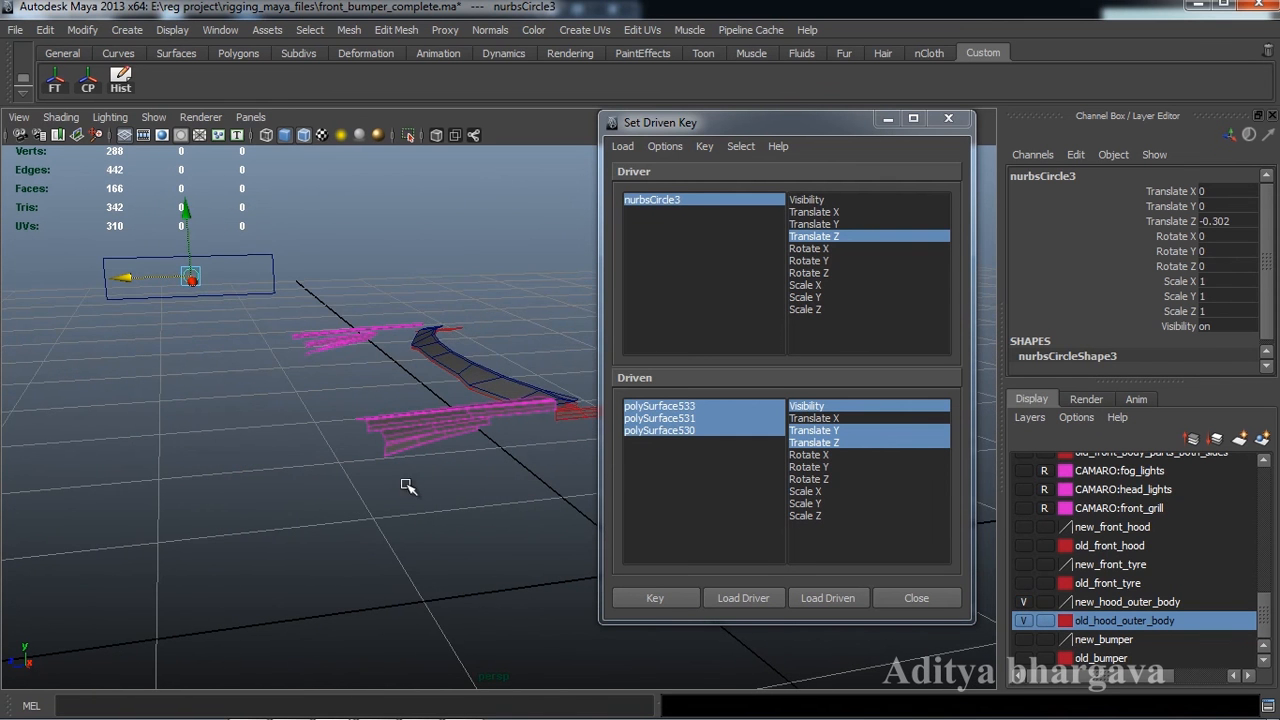
{"action": "left_click_drag", "start_coordinate": [128, 279], "coordinate": [131, 281]}
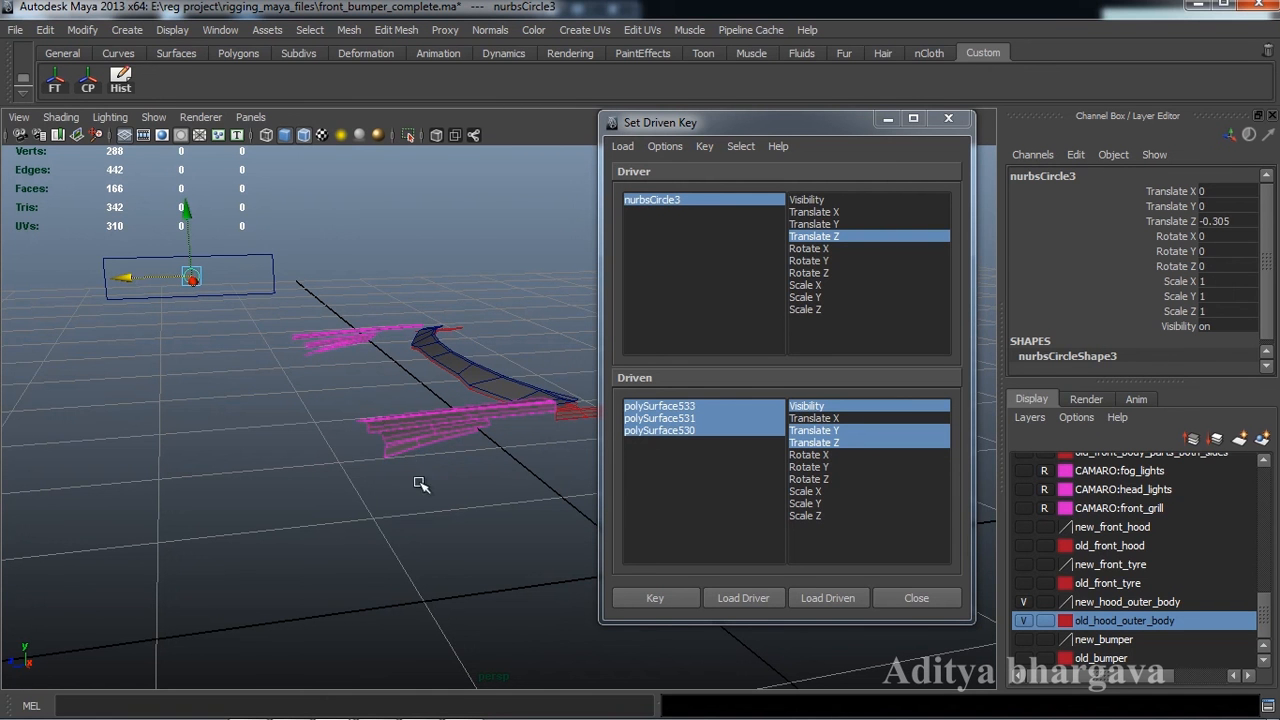
{"action": "left_click_drag", "start_coordinate": [420, 484], "coordinate": [300, 320]}
{"action": "left_click", "coordinate": [823, 597]}
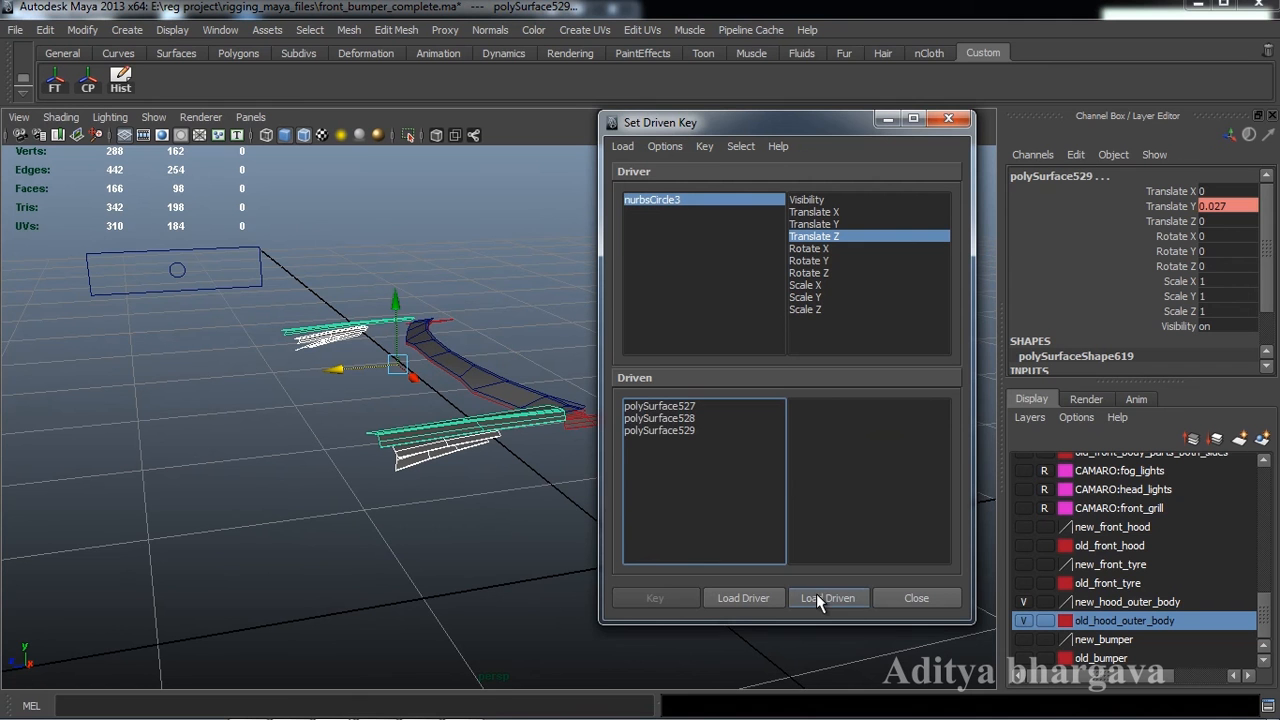
{"action": "left_click_drag", "start_coordinate": [700, 406], "coordinate": [780, 447]}
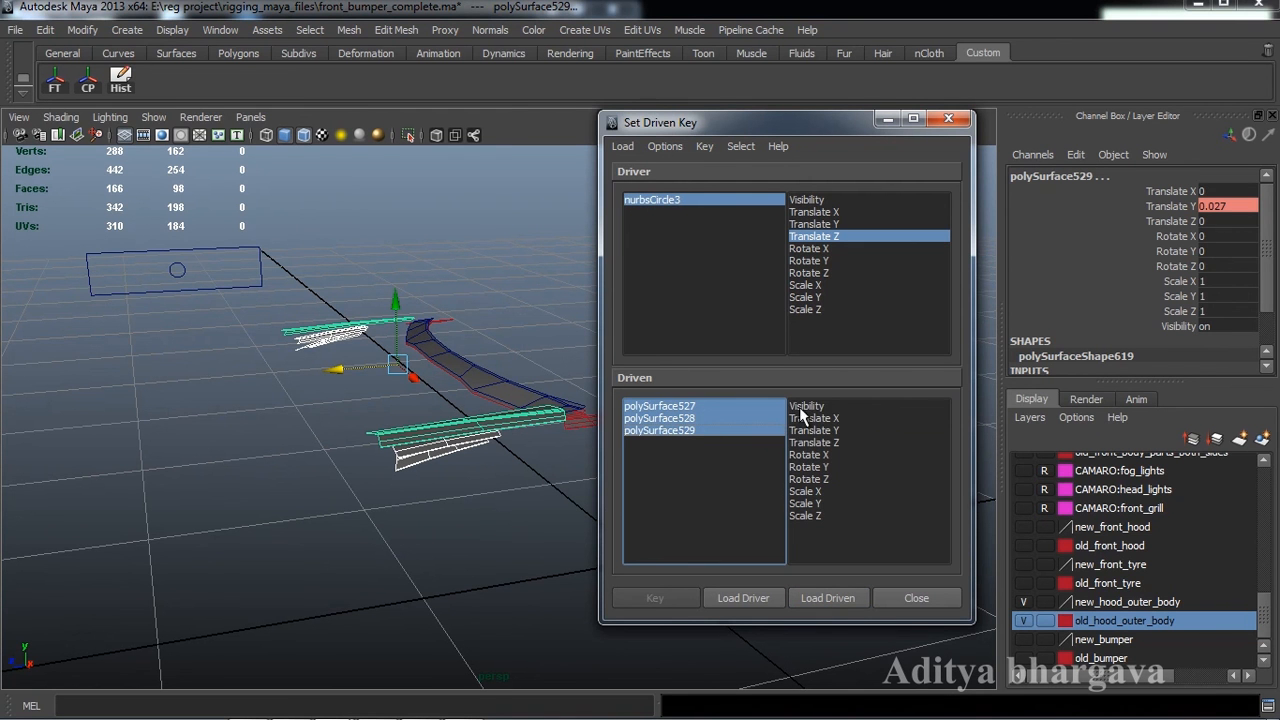
{"action": "left_click", "coordinate": [805, 406]}
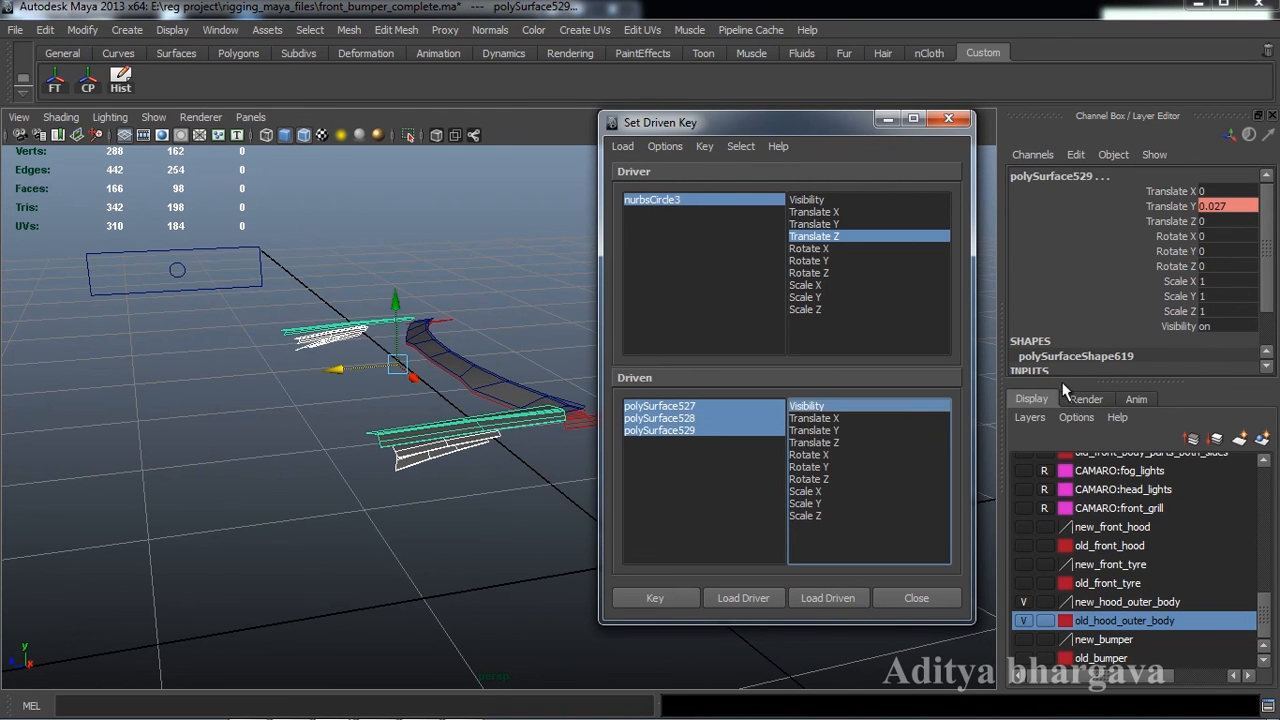
{"action": "left_click", "coordinate": [648, 596]}
Move the circle slider to about Translate Z -0.315, turn Visibility off for polySurface527, 528 and 529, and key it.
{"action": "middle_click_drag", "start_coordinate": [380, 470], "coordinate": [382, 459], "text": "alt"}
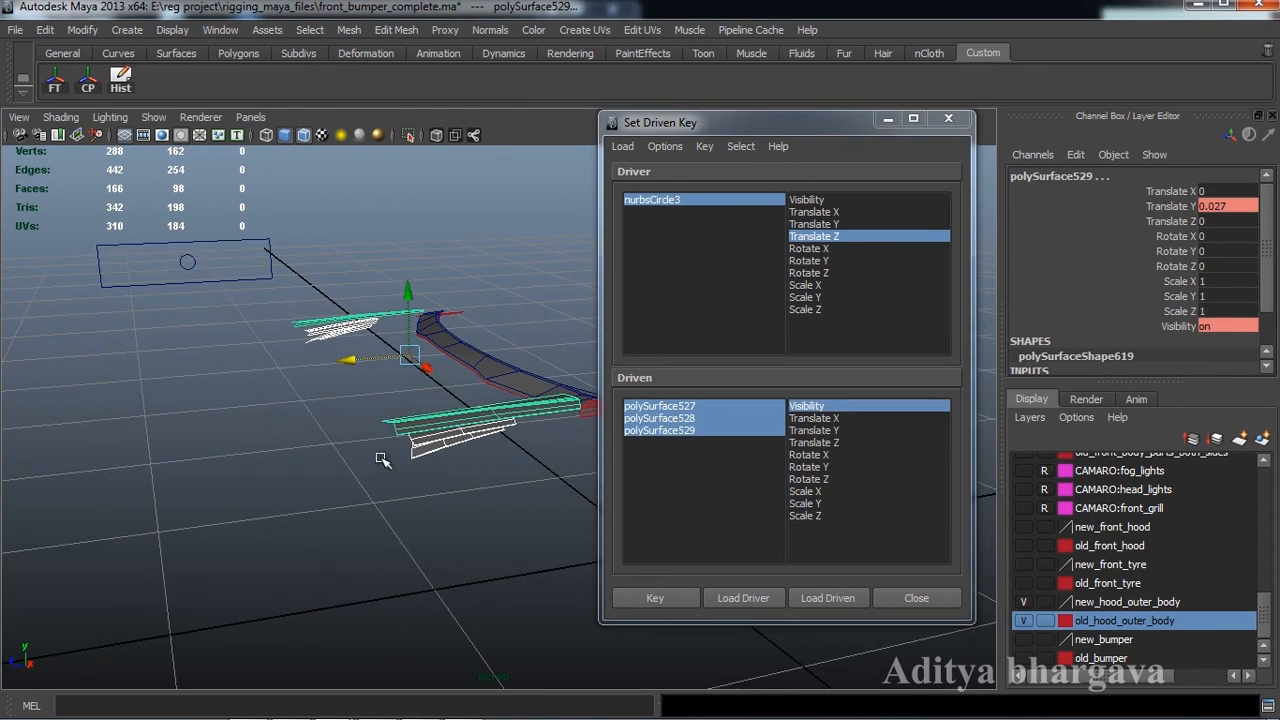
{"action": "left_click", "coordinate": [188, 265]}
{"action": "left_click_drag", "start_coordinate": [120, 264], "coordinate": [125, 266]}
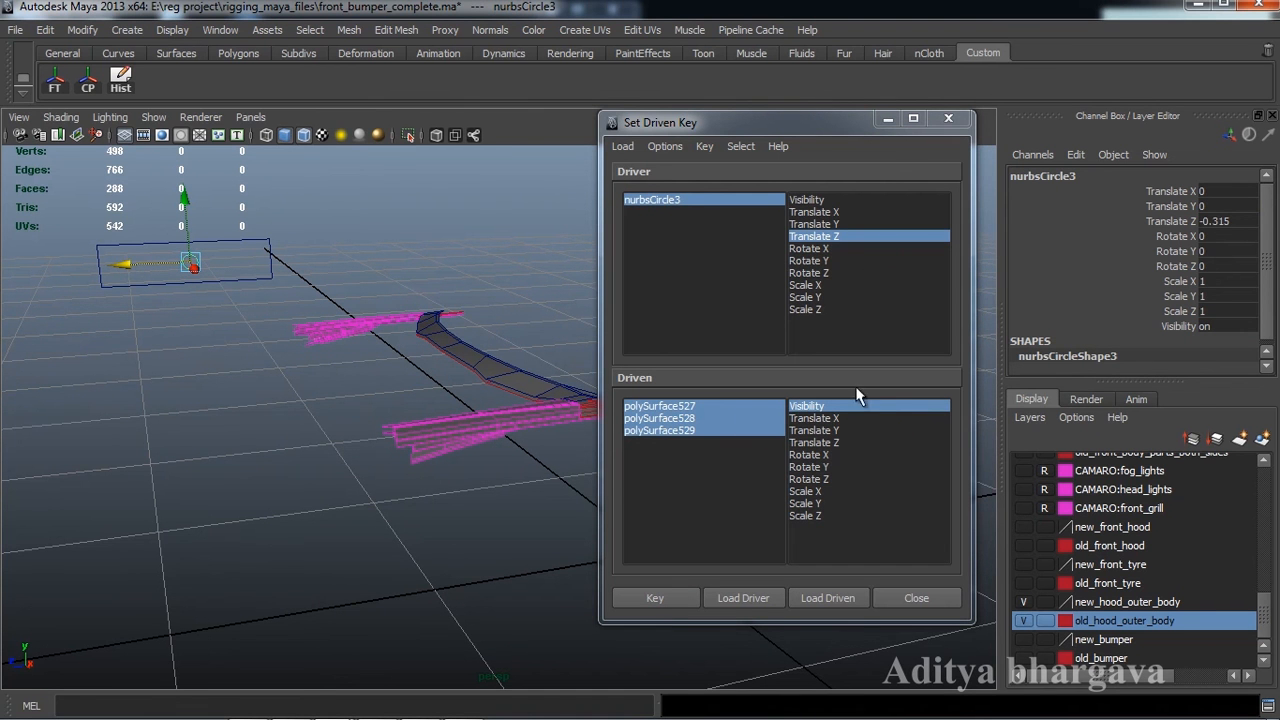
{"action": "left_click_drag", "start_coordinate": [722, 405], "coordinate": [747, 428]}
{"action": "double_click", "coordinate": [1233, 328]}
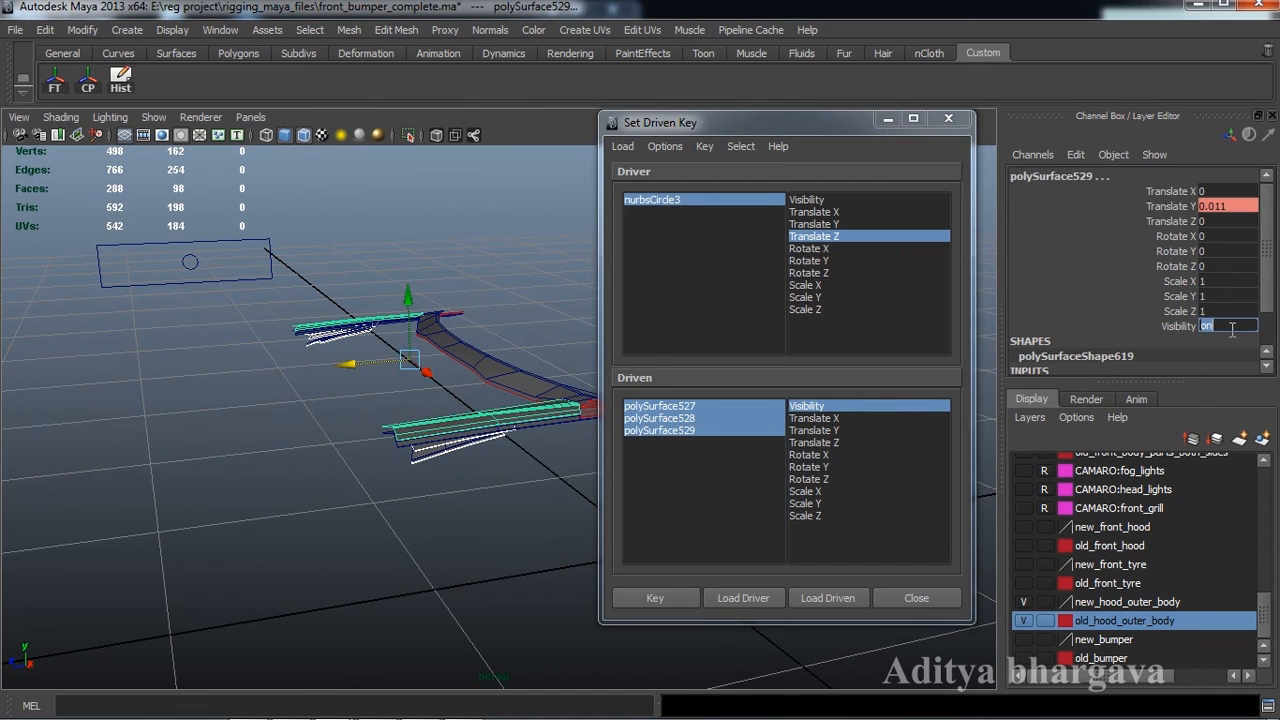
{"action": "key", "text": "Return"}
{"action": "left_click", "coordinate": [655, 597]}
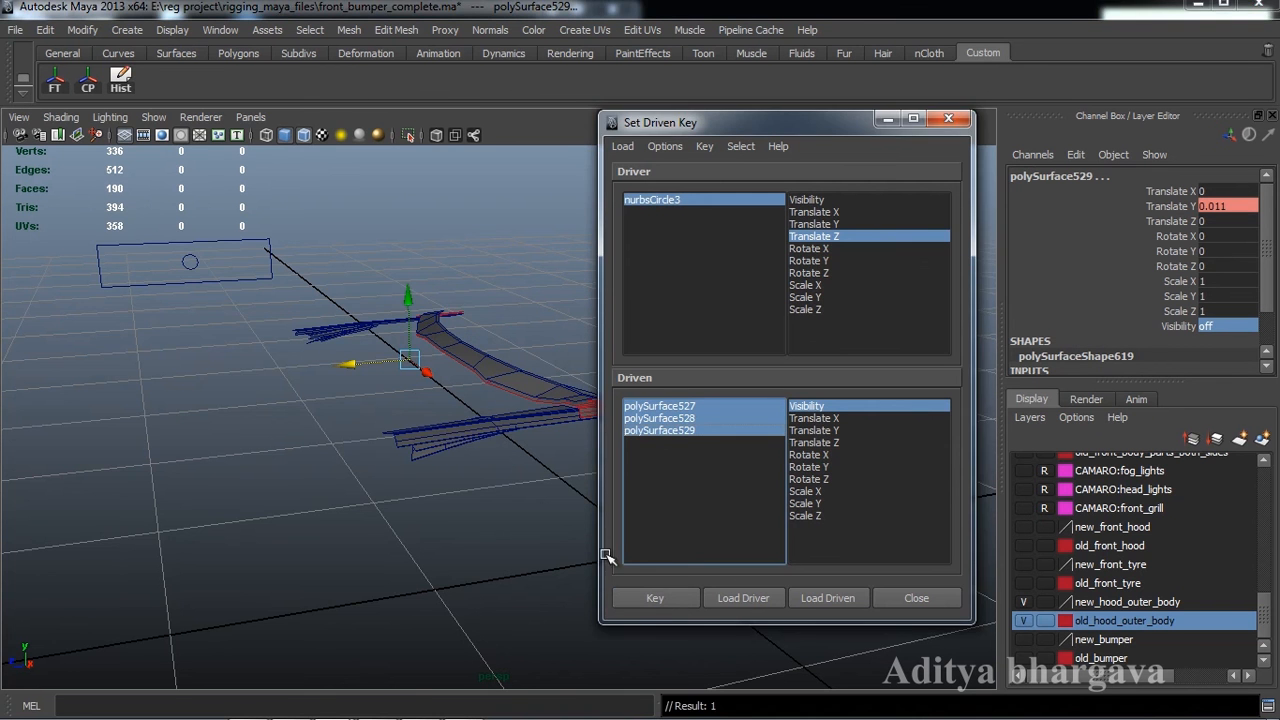
Move the circle slider to Translate Z -0.6 and inspect the front cross strip pieces of the hood outer body.
{"action": "left_click_drag", "start_coordinate": [445, 470], "coordinate": [422, 451], "text": "alt"}
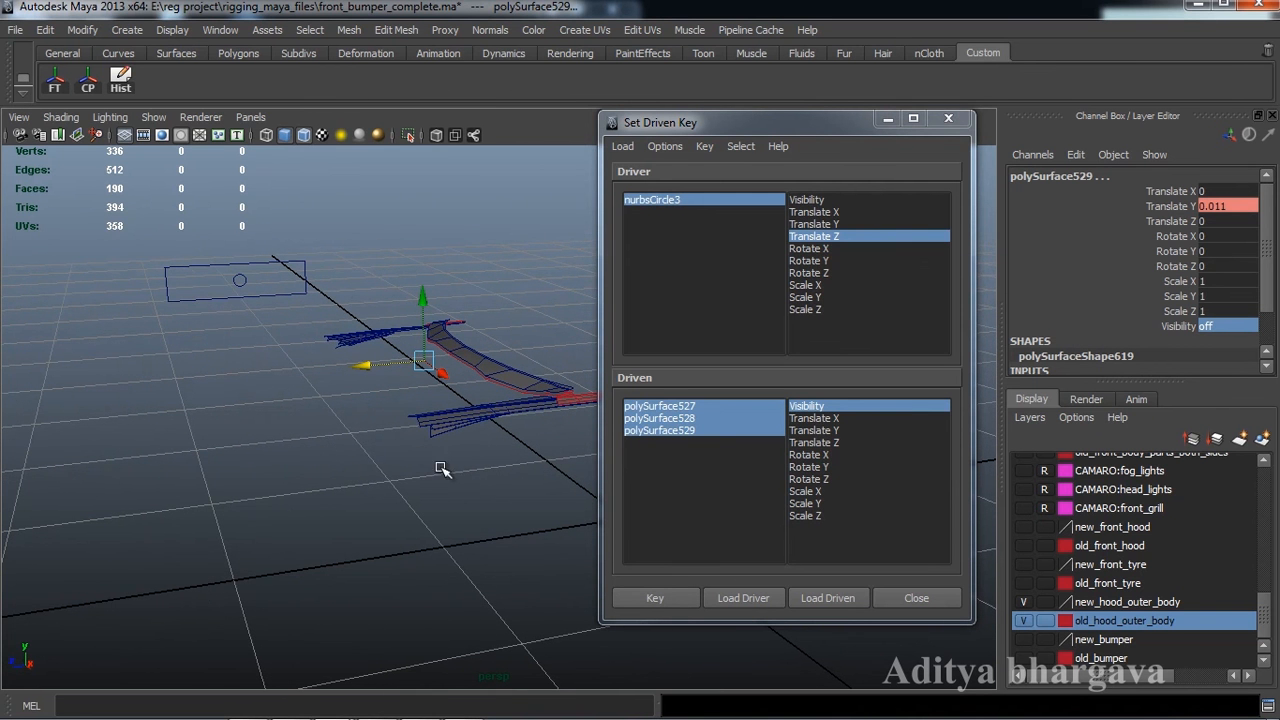
{"action": "left_click_drag", "start_coordinate": [247, 283], "coordinate": [343, 343]}
{"action": "scroll", "coordinate": [318, 402], "scroll_direction": "up", "scroll_amount": 2}
{"action": "scroll", "coordinate": [383, 429], "scroll_direction": "up", "scroll_amount": 2}
{"action": "left_click_drag", "start_coordinate": [476, 421], "coordinate": [470, 424]}
{"action": "left_click_drag", "start_coordinate": [403, 449], "coordinate": [469, 477], "text": "alt"}
{"action": "left_click", "coordinate": [409, 460]}
{"action": "left_click", "coordinate": [469, 477]}
{"action": "left_click_drag", "start_coordinate": [414, 514], "coordinate": [357, 434], "text": "alt"}
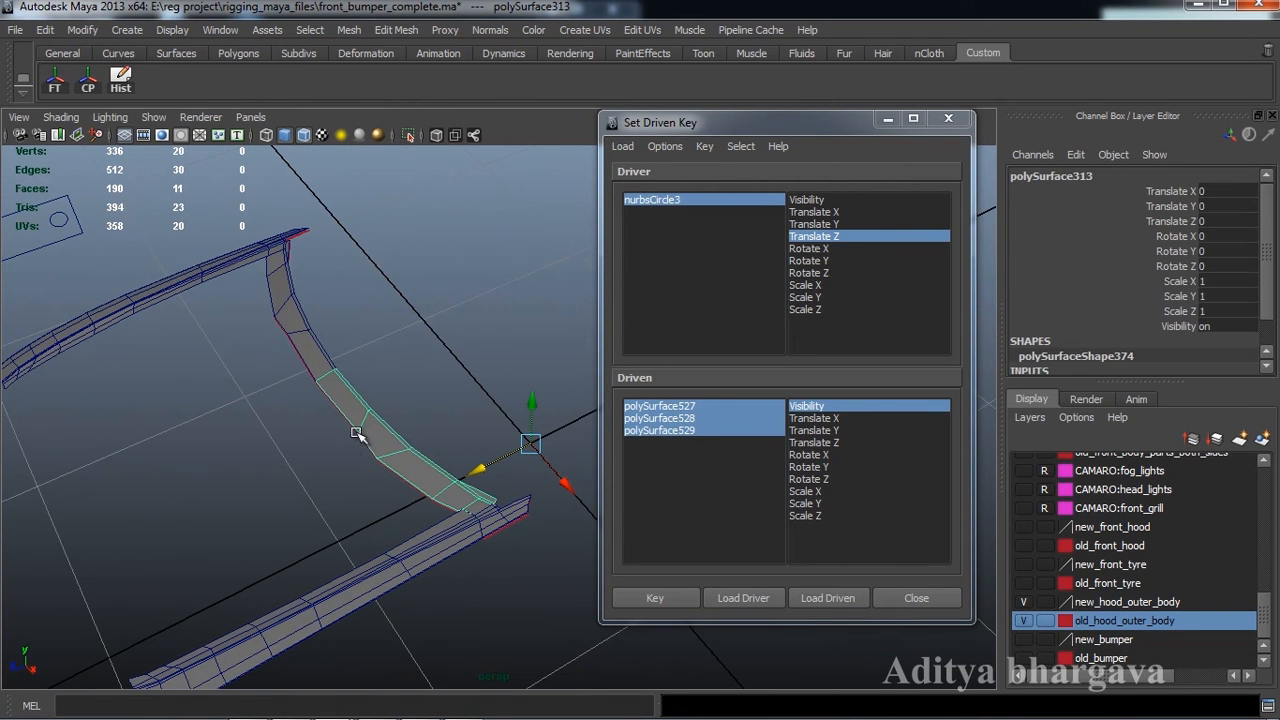
Hide the new_hood_outer_body layer while keeping the old_hood_outer_body layer shown.
{"action": "left_click", "coordinate": [1023, 601]}
{"action": "left_click", "coordinate": [1023, 620]}
{"action": "left_click_drag", "start_coordinate": [440, 480], "coordinate": [400, 470], "text": "alt"}
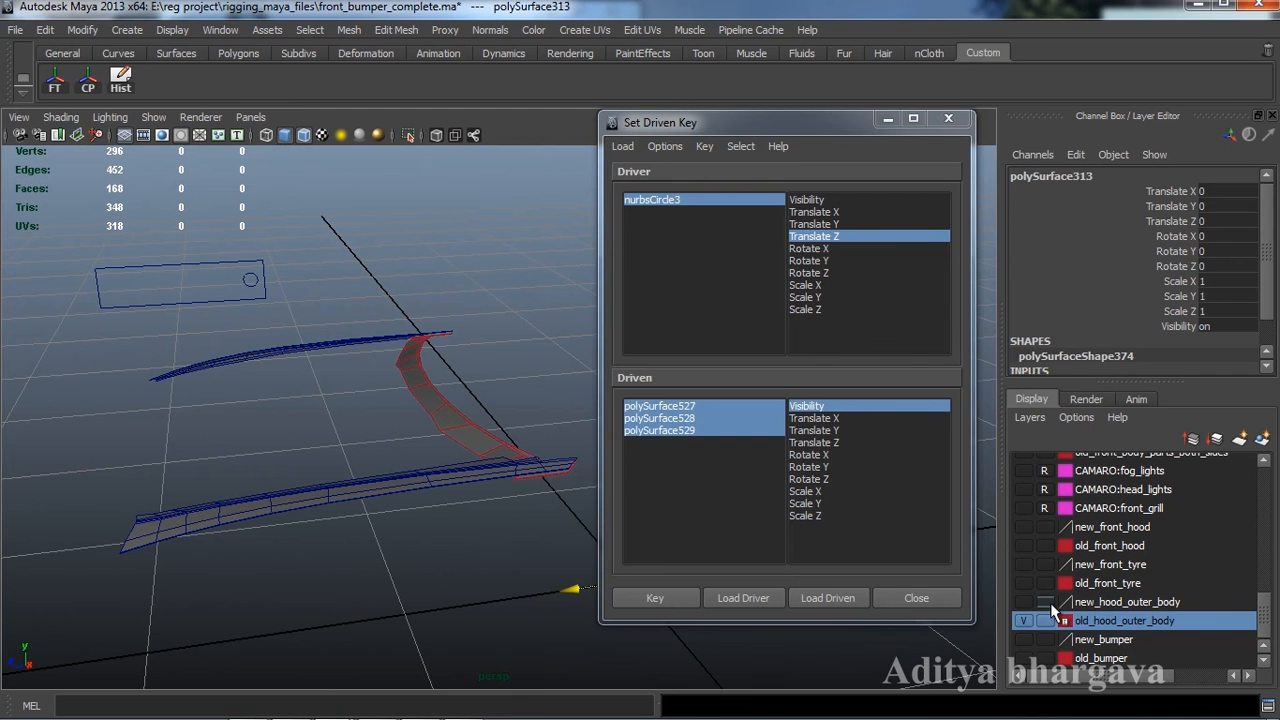
Combine the old hood's front cross strip pieces into one mesh and add it to the old_hood_outer_body layer.
{"action": "left_click_drag", "start_coordinate": [320, 400], "coordinate": [493, 444], "text": "alt"}
{"action": "left_click", "coordinate": [463, 406]}
{"action": "left_click_drag", "start_coordinate": [396, 428], "coordinate": [337, 435]}
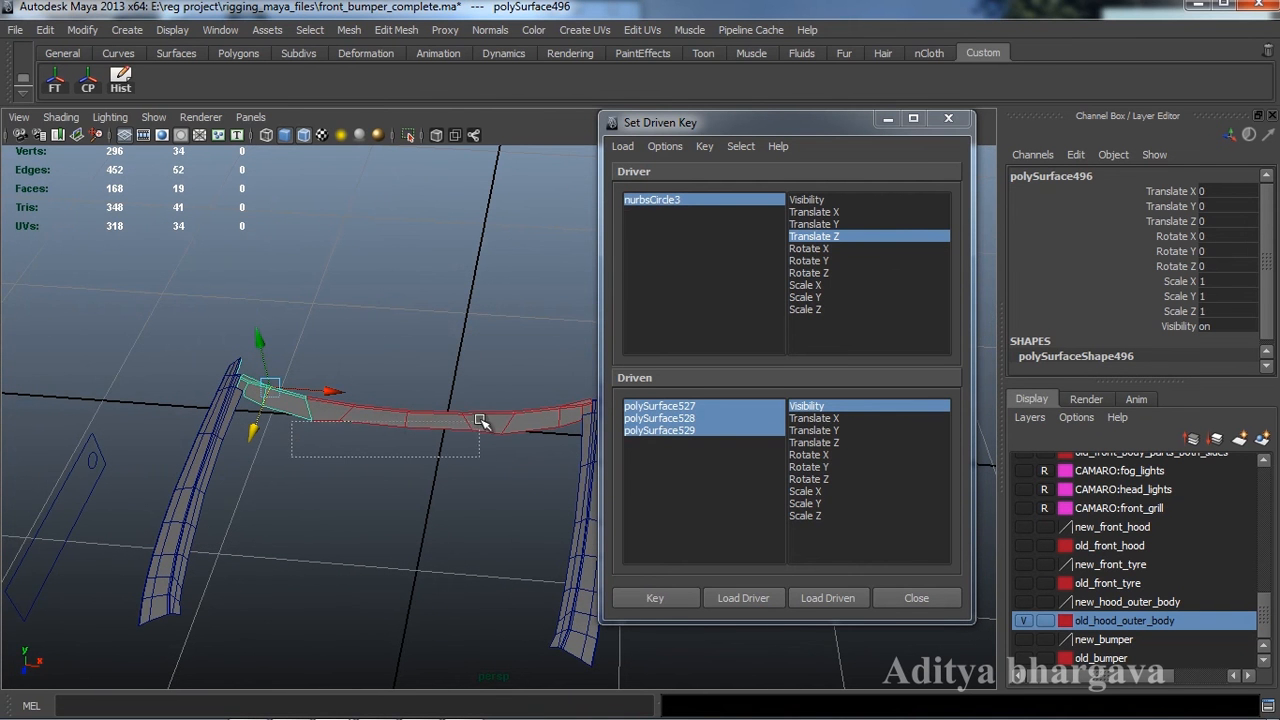
{"action": "left_click_drag", "start_coordinate": [537, 384], "coordinate": [540, 384]}
{"action": "left_click_drag", "start_coordinate": [448, 480], "coordinate": [434, 476], "text": "alt"}
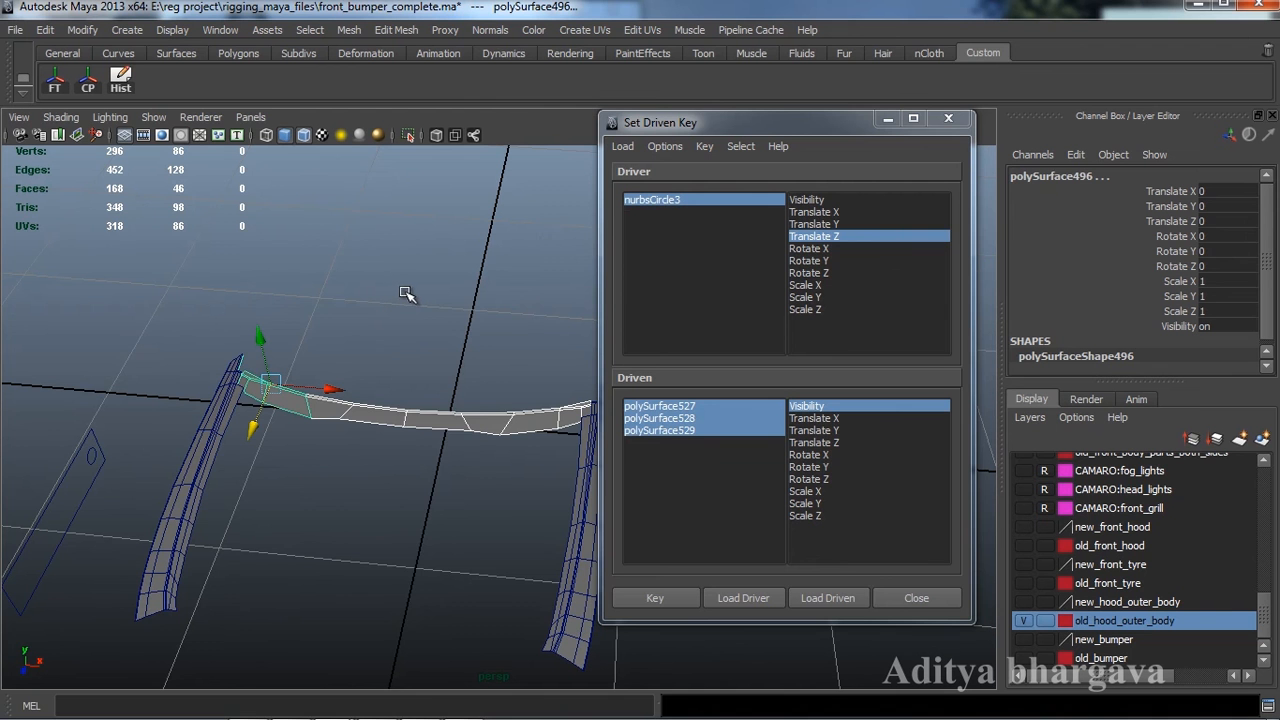
{"action": "right_click_drag", "start_coordinate": [405, 293], "coordinate": [375, 554], "text": "shift"}
{"action": "left_click_drag", "start_coordinate": [457, 491], "coordinate": [400, 480], "text": "alt"}
{"action": "left_click_drag", "start_coordinate": [360, 258], "coordinate": [390, 350], "text": "alt"}
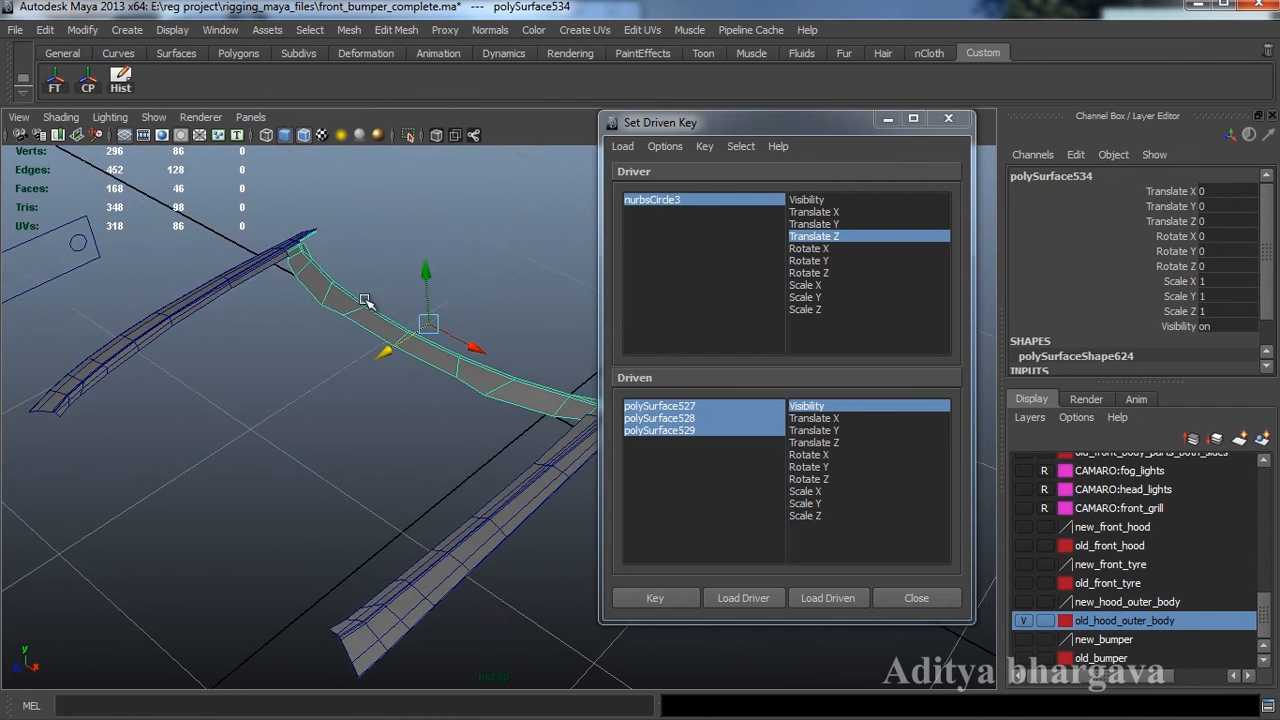
{"action": "left_click_drag", "start_coordinate": [424, 392], "coordinate": [407, 425], "text": "alt"}
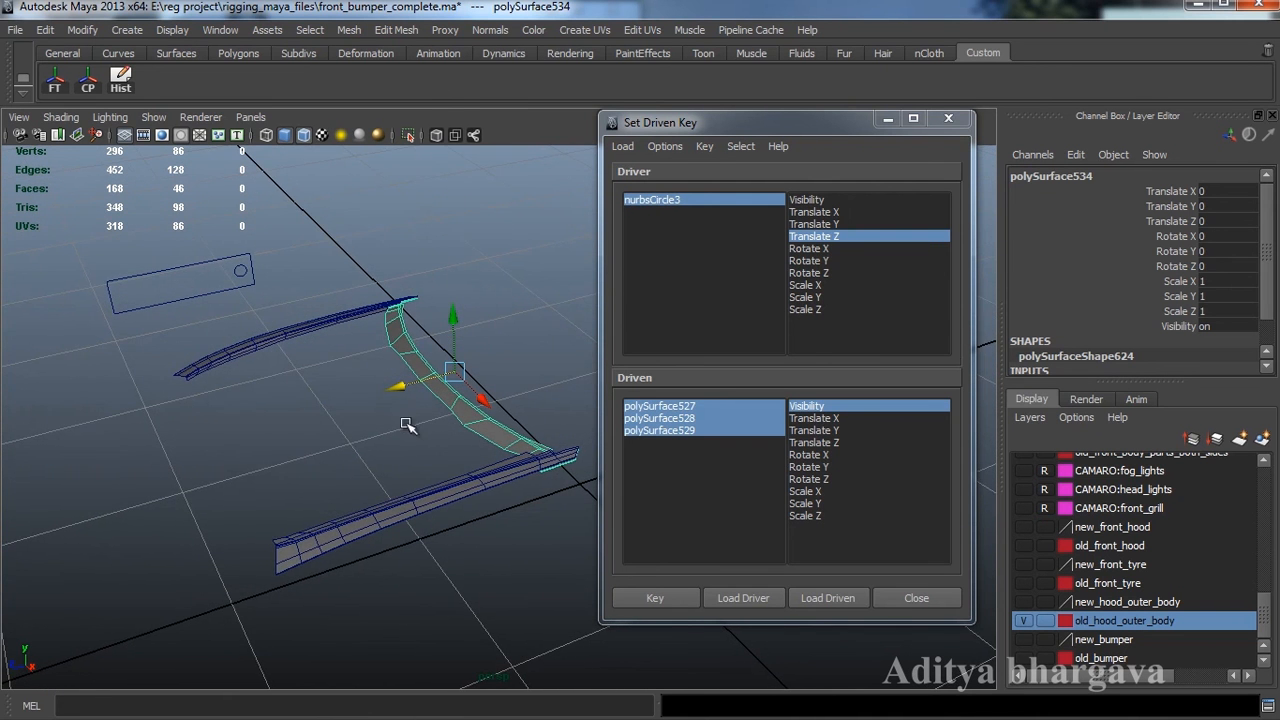
{"action": "right_click", "coordinate": [1100, 628]}
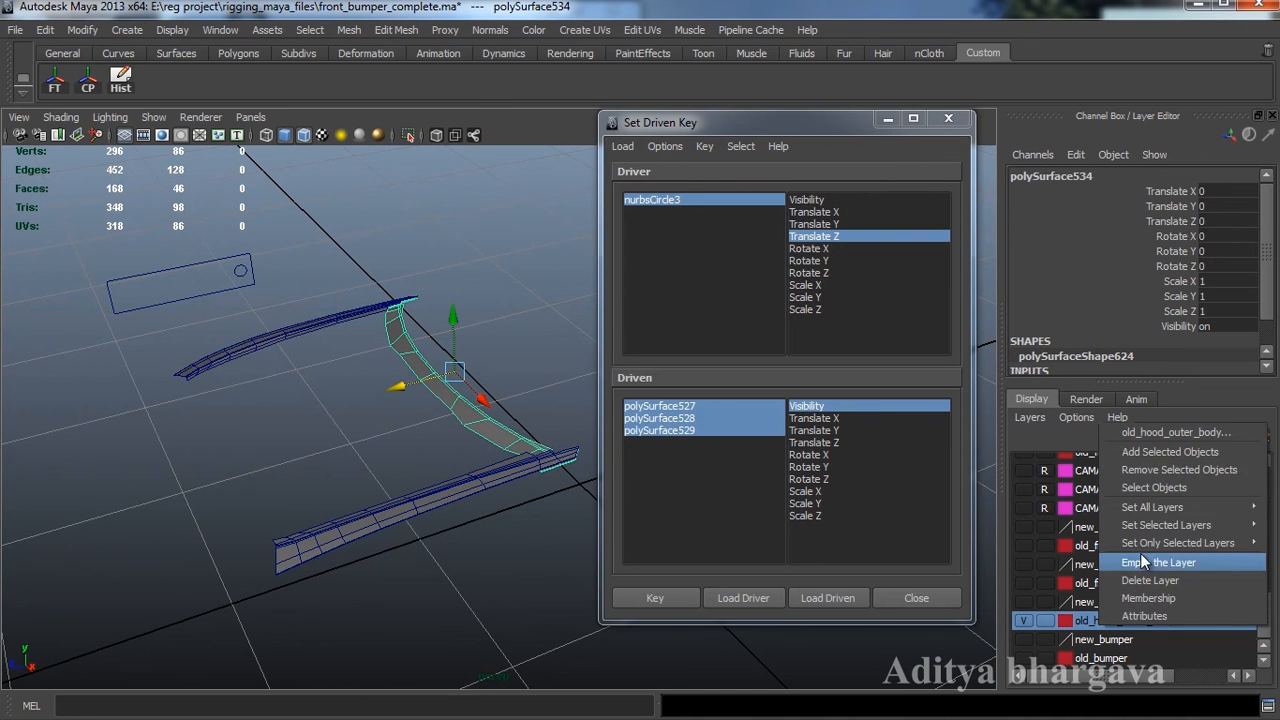
{"action": "left_click", "coordinate": [1153, 453]}
Cut the combined old front strip with the Cut Faces Tool, using a straight cut line along the side of the strip.
{"action": "mouse_move", "coordinate": [368, 486]}
{"action": "left_mouse_down", "text": "alt"}
{"action": "mouse_move", "coordinate": [390, 450]}
{"action": "mouse_move", "coordinate": [357, 466]}
{"action": "mouse_move", "coordinate": [374, 466]}
{"action": "left_mouse_up", "text": "alt"}
{"action": "left_click", "coordinate": [396, 30]}
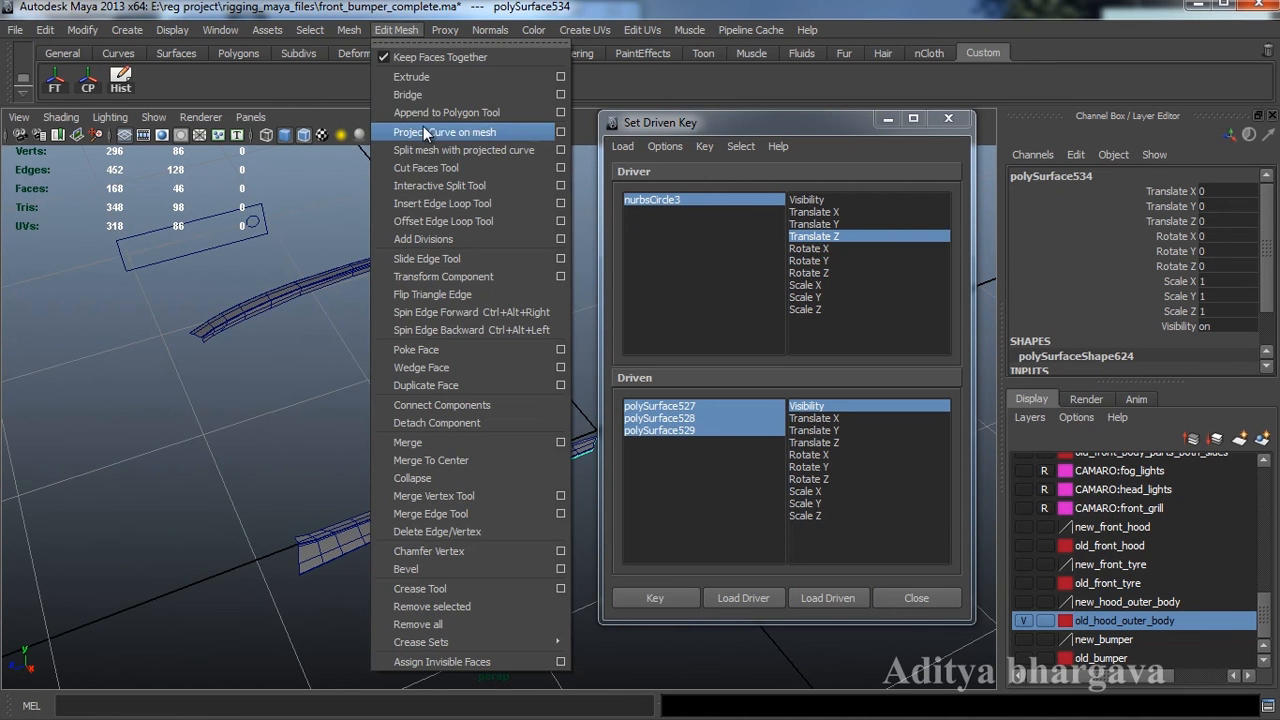
{"action": "left_click", "coordinate": [426, 167]}
{"action": "left_click_drag", "start_coordinate": [440, 330], "coordinate": [465, 352], "text": "alt"}
{"action": "left_click_drag", "start_coordinate": [365, 315], "coordinate": [414, 414], "text": "alt"}
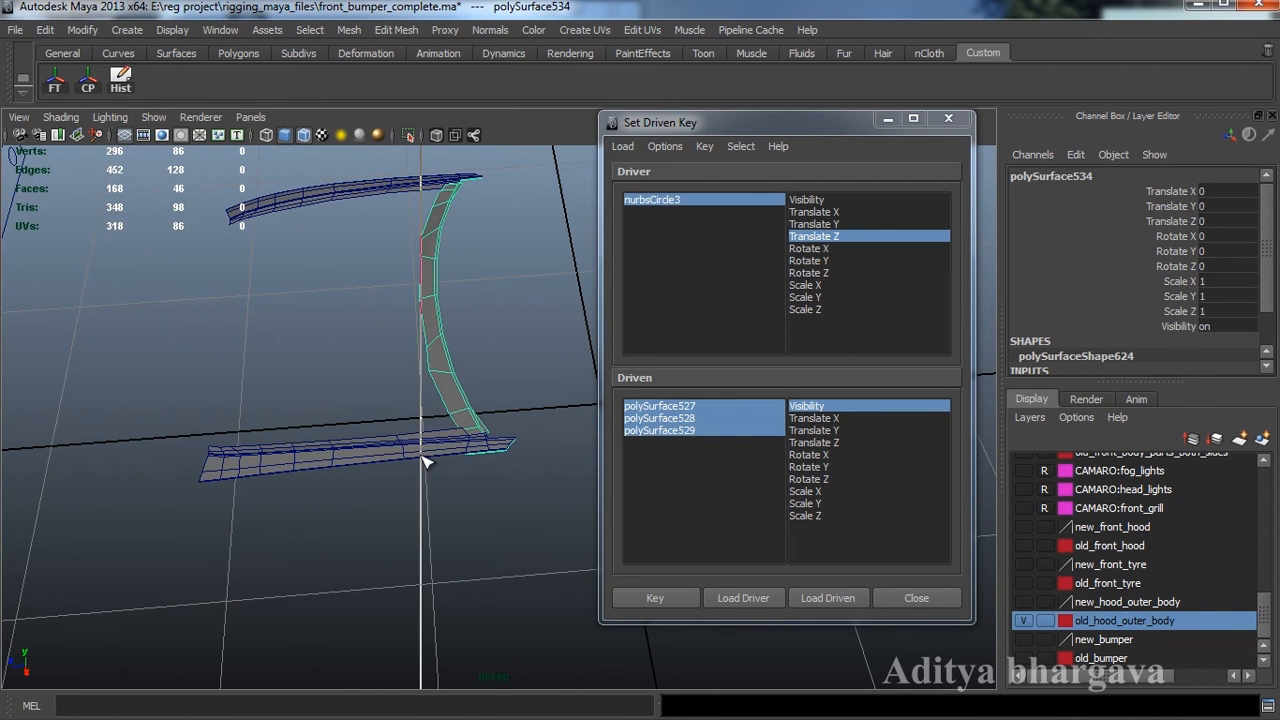
{"action": "left_click_drag", "start_coordinate": [414, 494], "coordinate": [425, 470], "text": "alt"}
{"action": "key", "text": "w"}
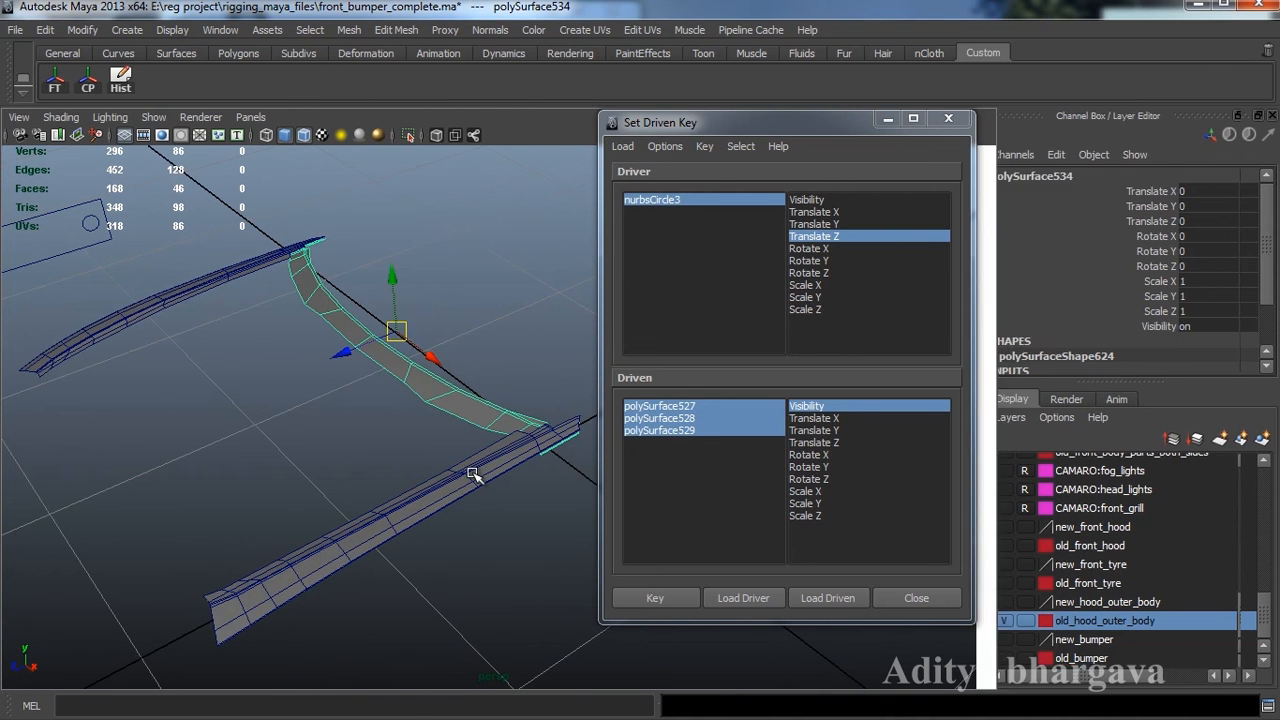
Select the combined strip's polyCut23 node, which has Delete Faces enabled, and load it as the driven object.
{"action": "key", "text": "ctrl+a"}
{"action": "left_click", "coordinate": [1248, 172]}
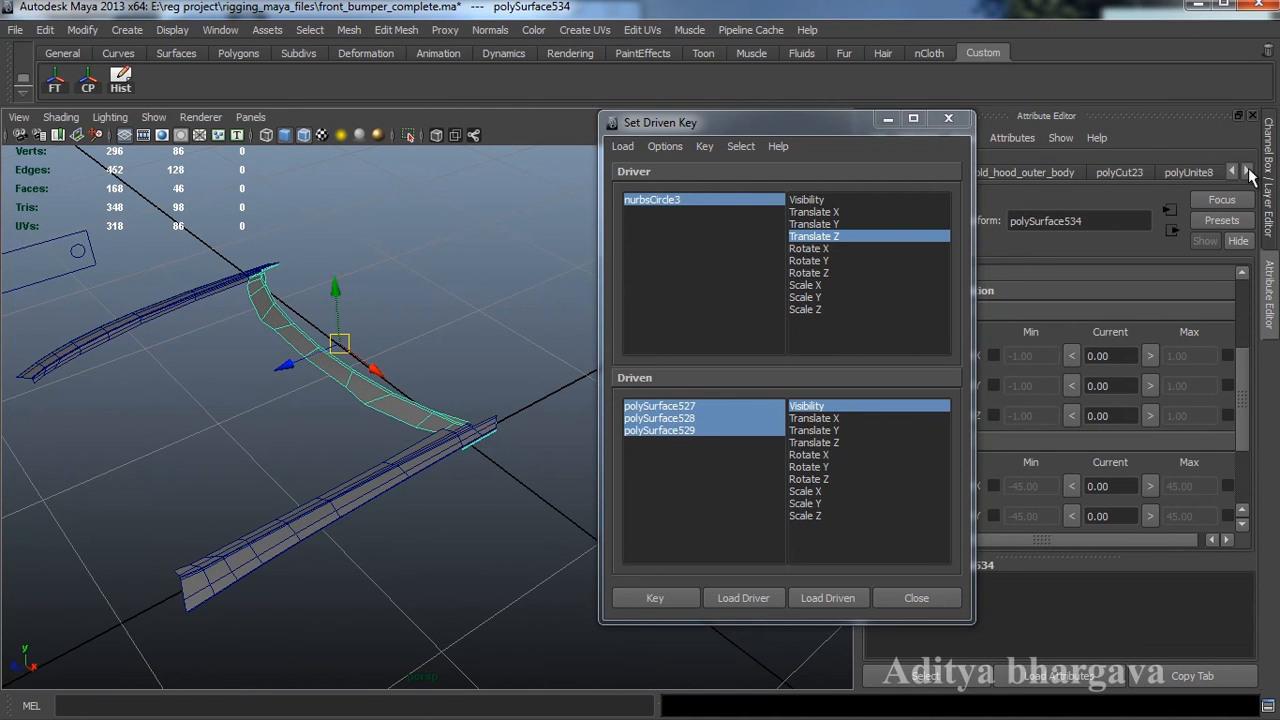
{"action": "left_click", "coordinate": [1142, 172]}
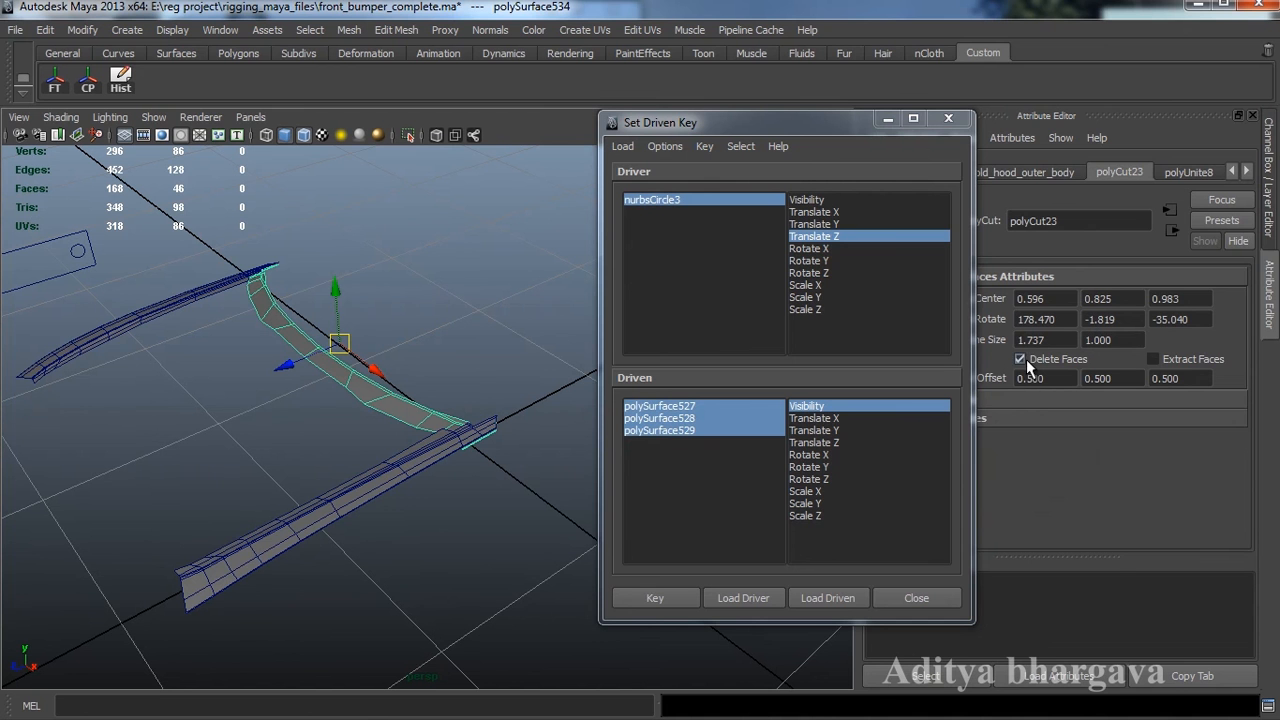
{"action": "left_click", "coordinate": [922, 678]}
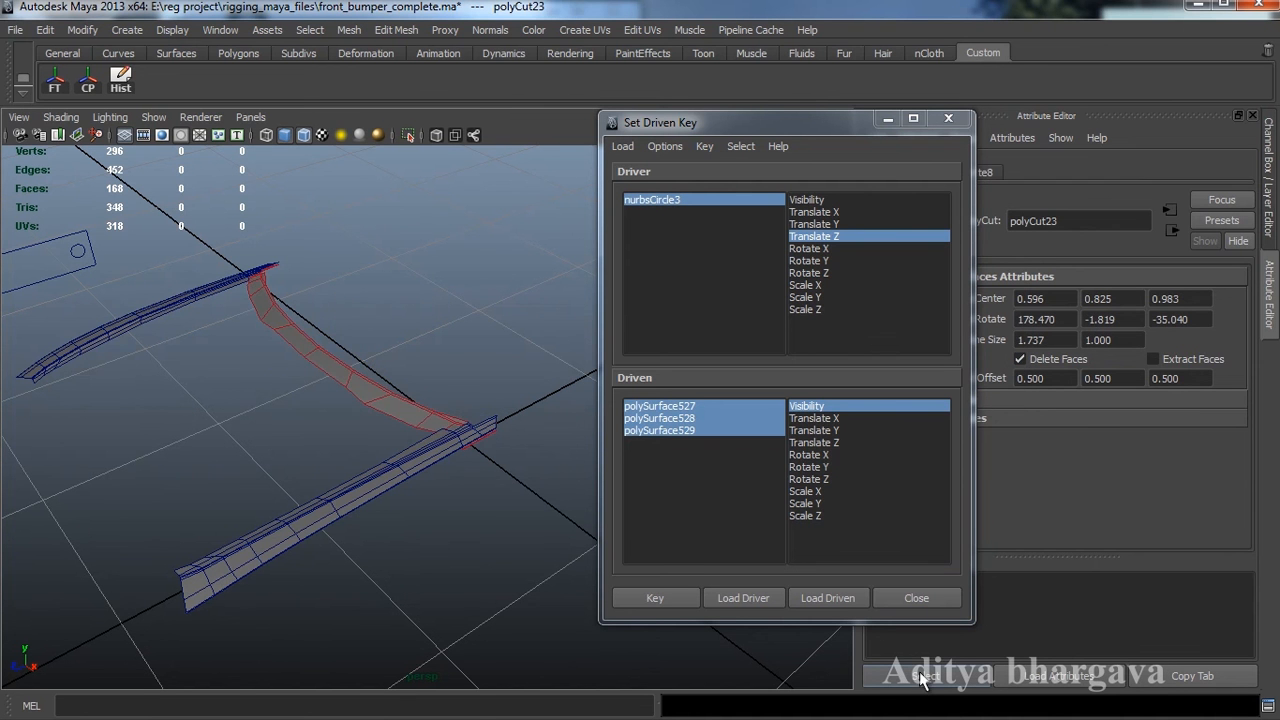
{"action": "key", "text": "ctrl+a"}
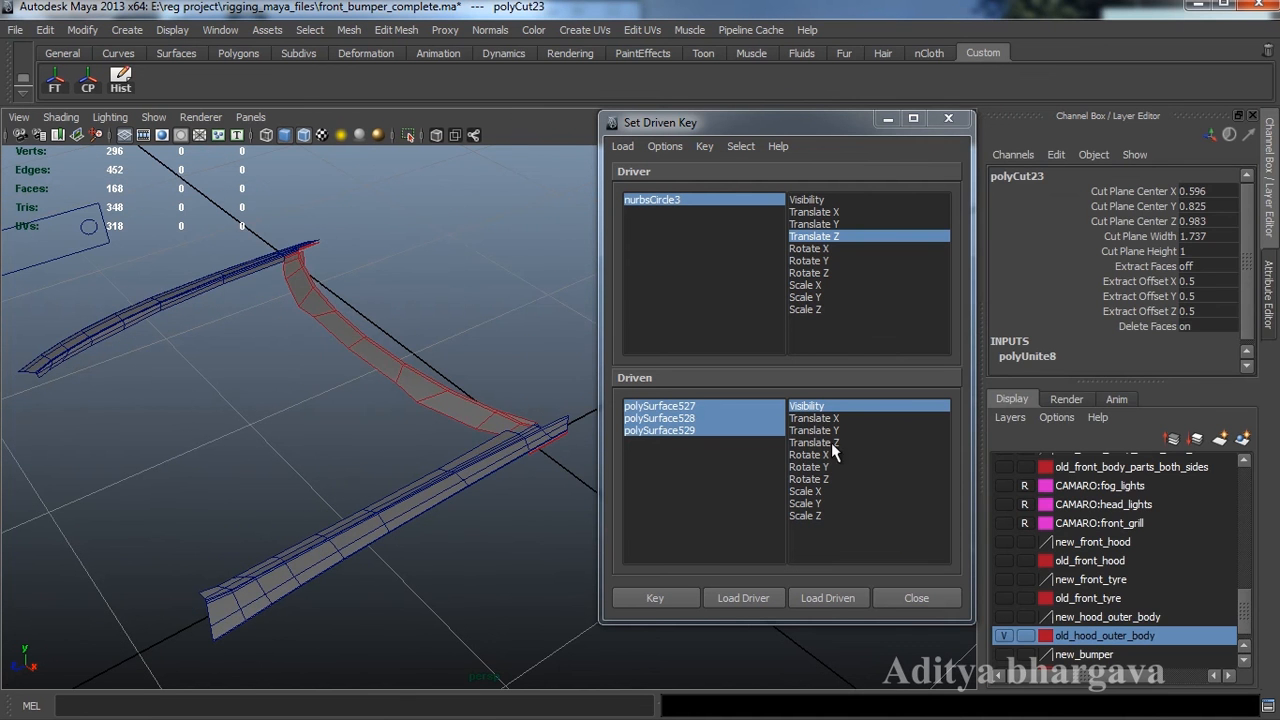
{"action": "left_click", "coordinate": [826, 598]}
Load the circle slider as the driver, move it to Translate Z 0, and choose Translate Z as the driving attribute.
{"action": "left_click_drag", "start_coordinate": [440, 463], "coordinate": [388, 408], "text": "alt"}
{"action": "left_click", "coordinate": [244, 275]}
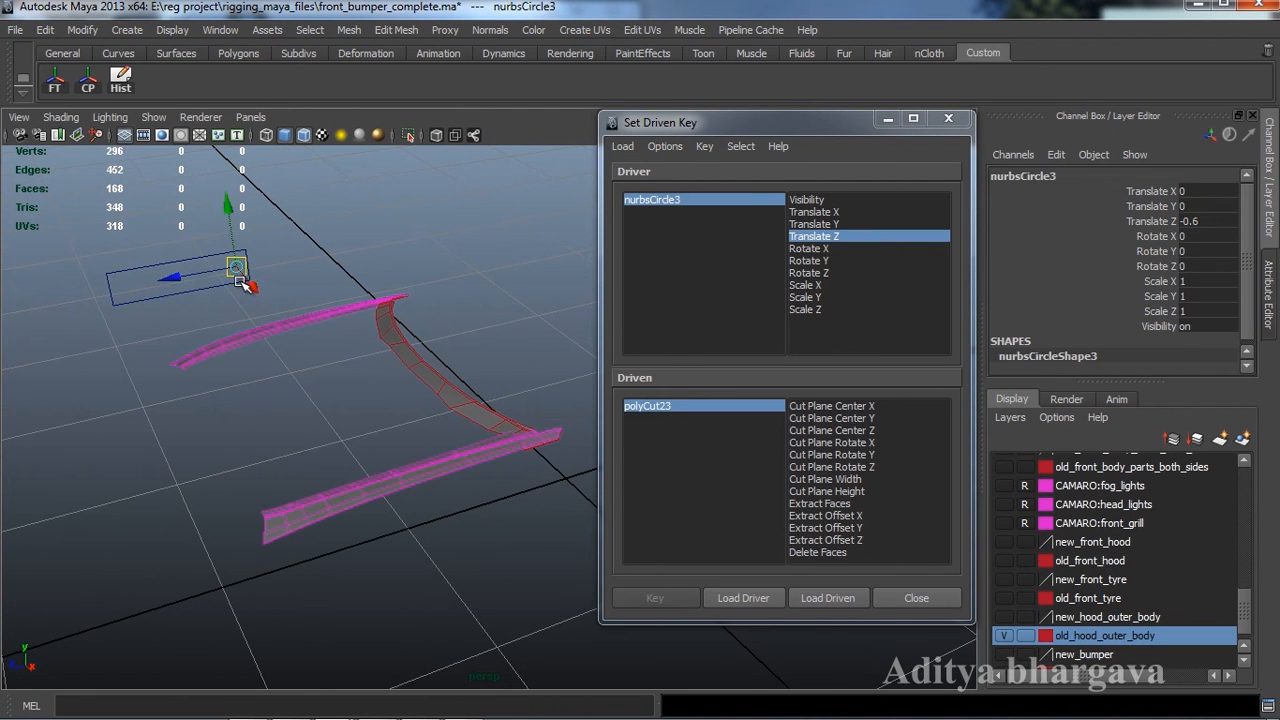
{"action": "left_click_drag", "start_coordinate": [172, 284], "coordinate": [112, 293]}
{"action": "left_click", "coordinate": [750, 598]}
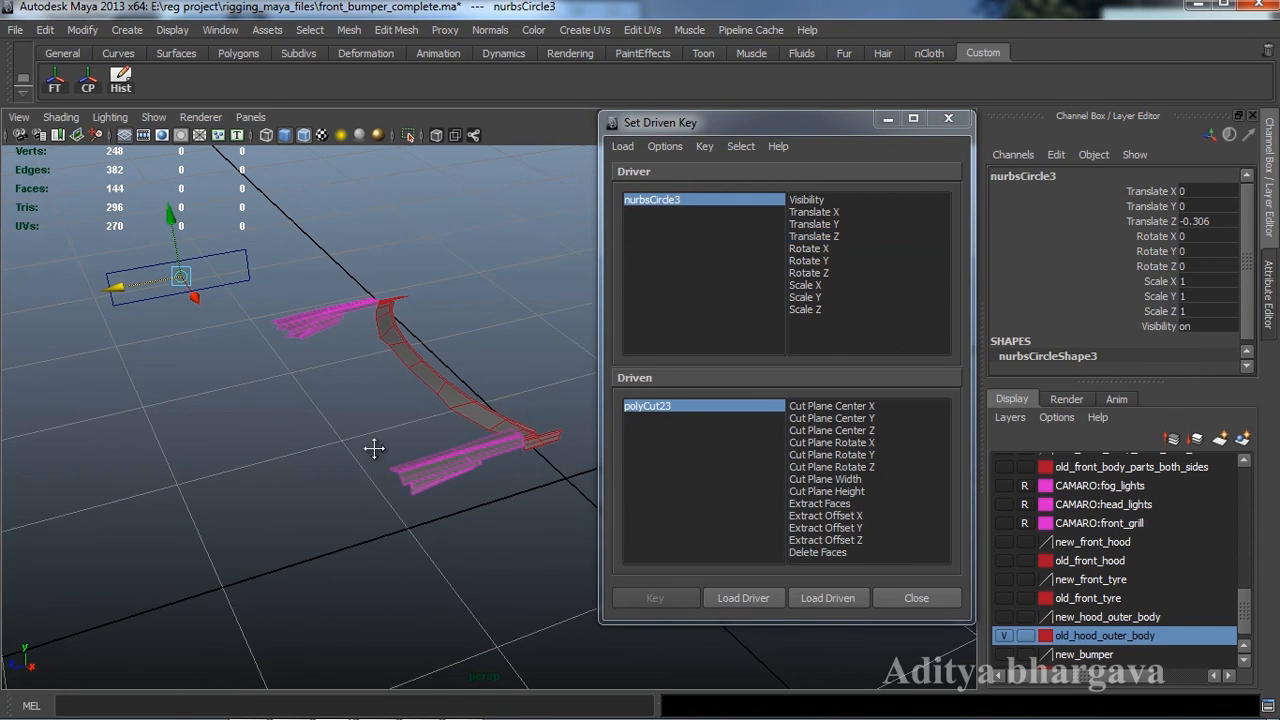
{"action": "left_click_drag", "start_coordinate": [371, 445], "coordinate": [440, 443], "text": "alt"}
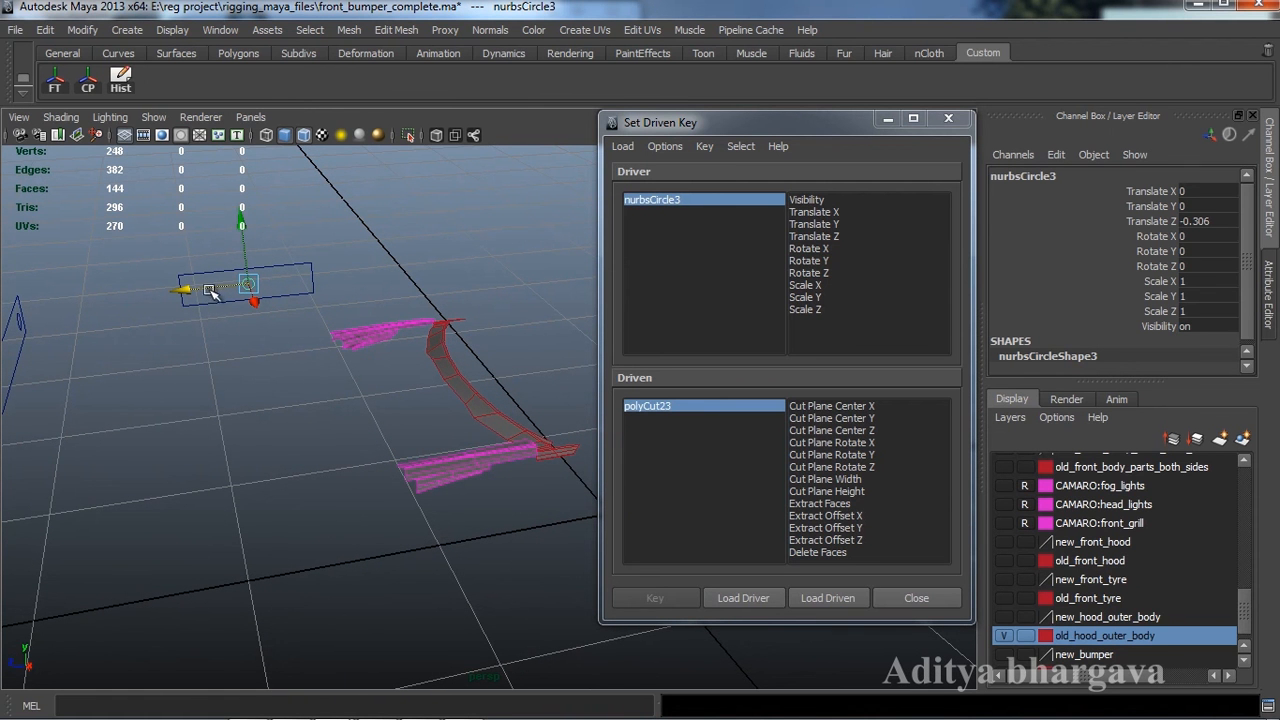
{"action": "left_click_drag", "start_coordinate": [185, 290], "coordinate": [121, 297]}
{"action": "right_click_drag", "start_coordinate": [300, 388], "coordinate": [349, 408], "text": "alt"}
{"action": "left_click_drag", "start_coordinate": [349, 408], "coordinate": [364, 426], "text": "alt"}
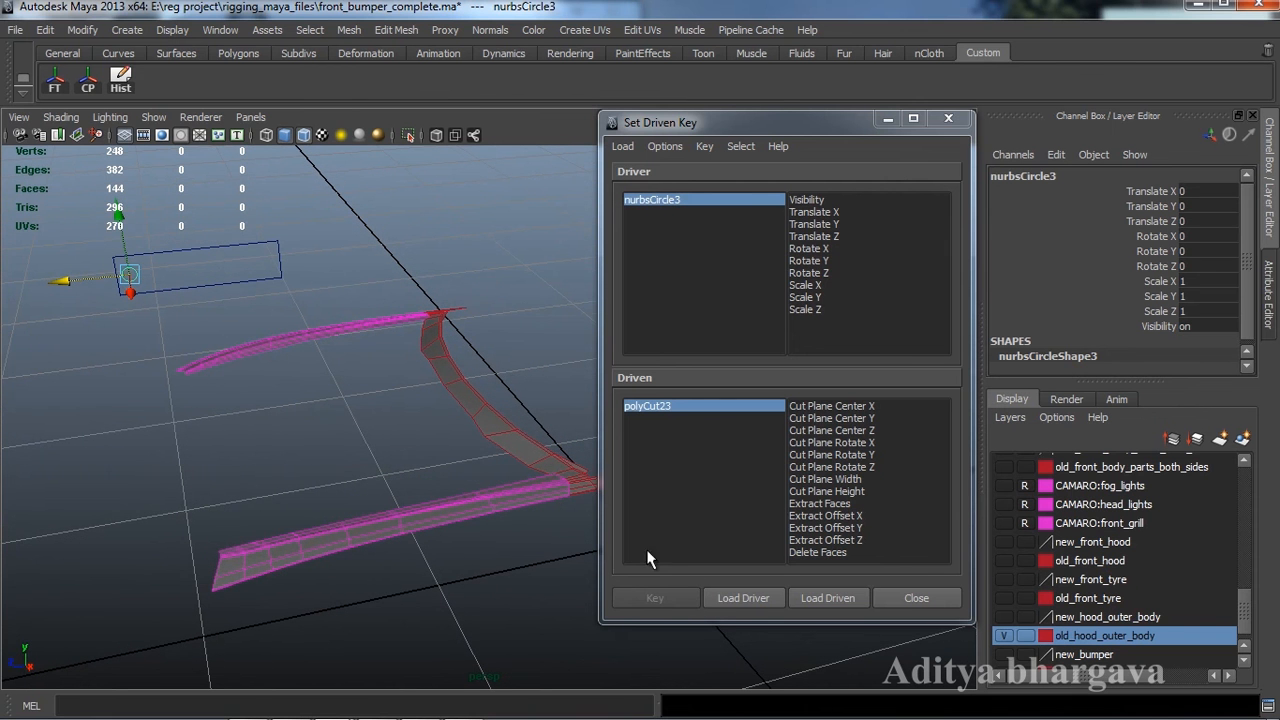
{"action": "left_click", "coordinate": [842, 237]}
{"action": "left_click_drag", "start_coordinate": [447, 338], "coordinate": [736, 450], "text": "alt"}
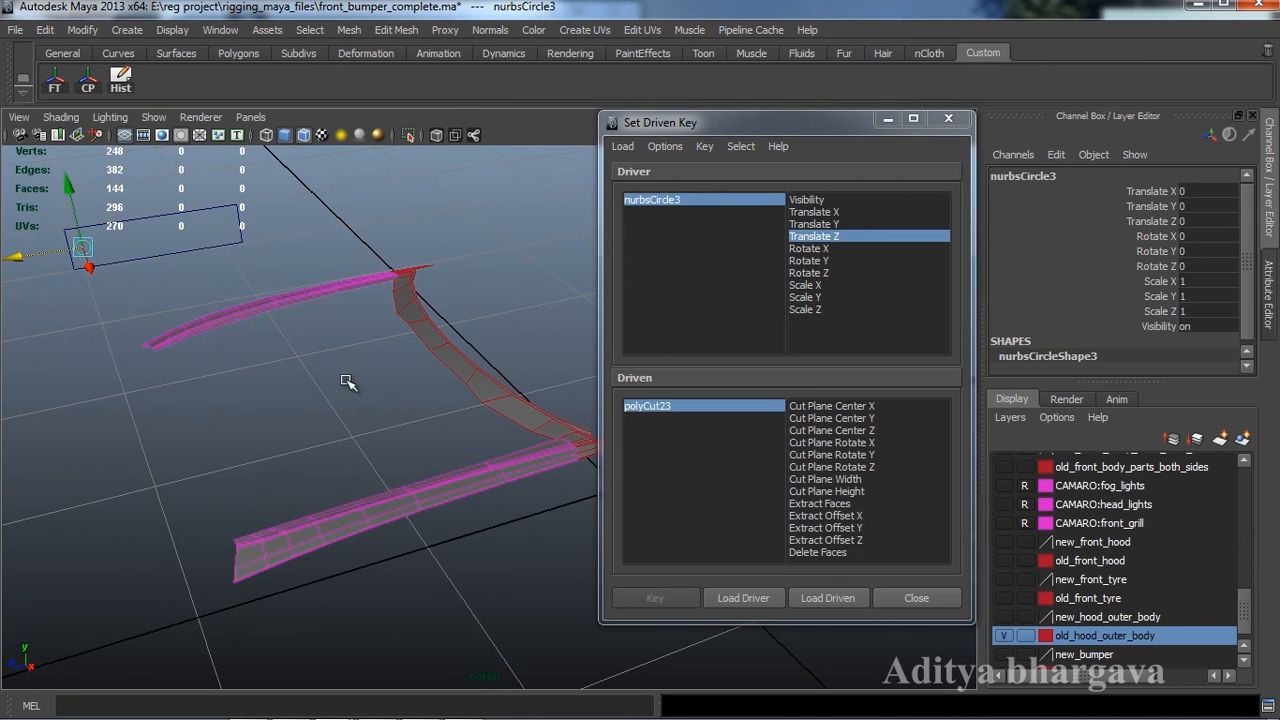
Key polyCut23's Cut Plane Center X at 0.596 against the slider's Translate Z.
{"action": "left_click", "coordinate": [675, 408]}
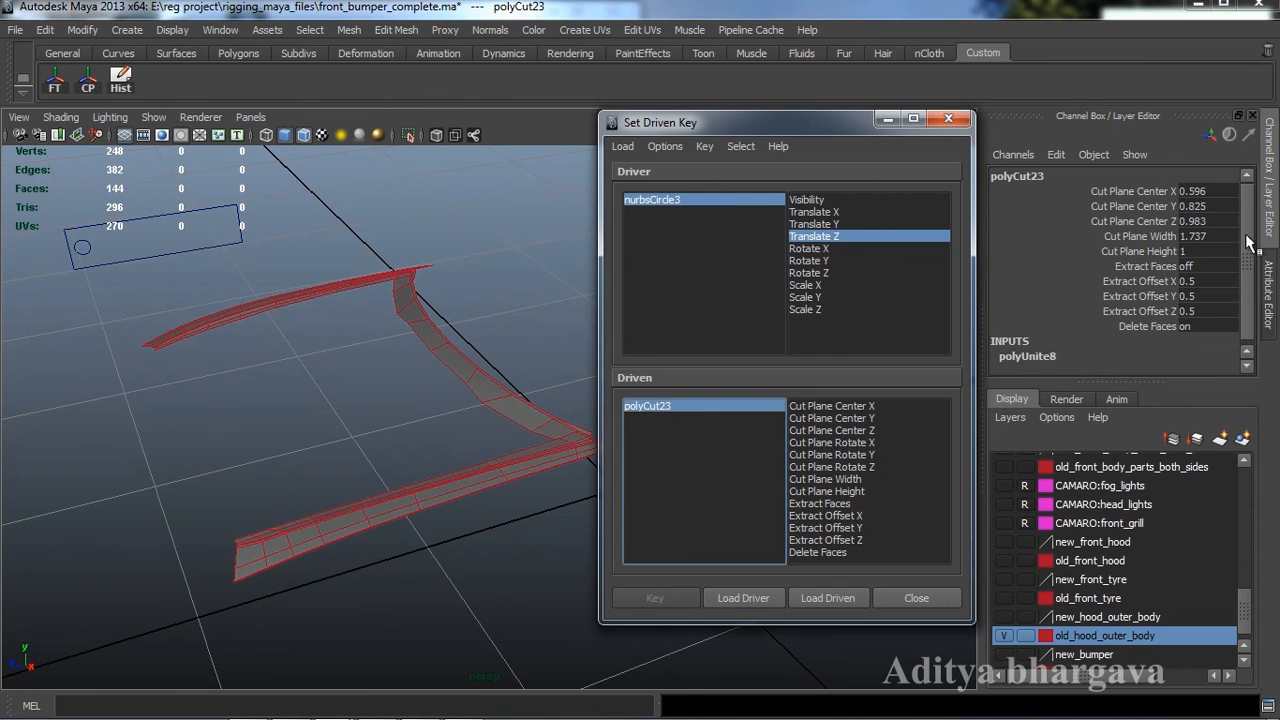
{"action": "left_click", "coordinate": [1140, 192]}
{"action": "middle_click_drag", "start_coordinate": [493, 312], "coordinate": [345, 359]}
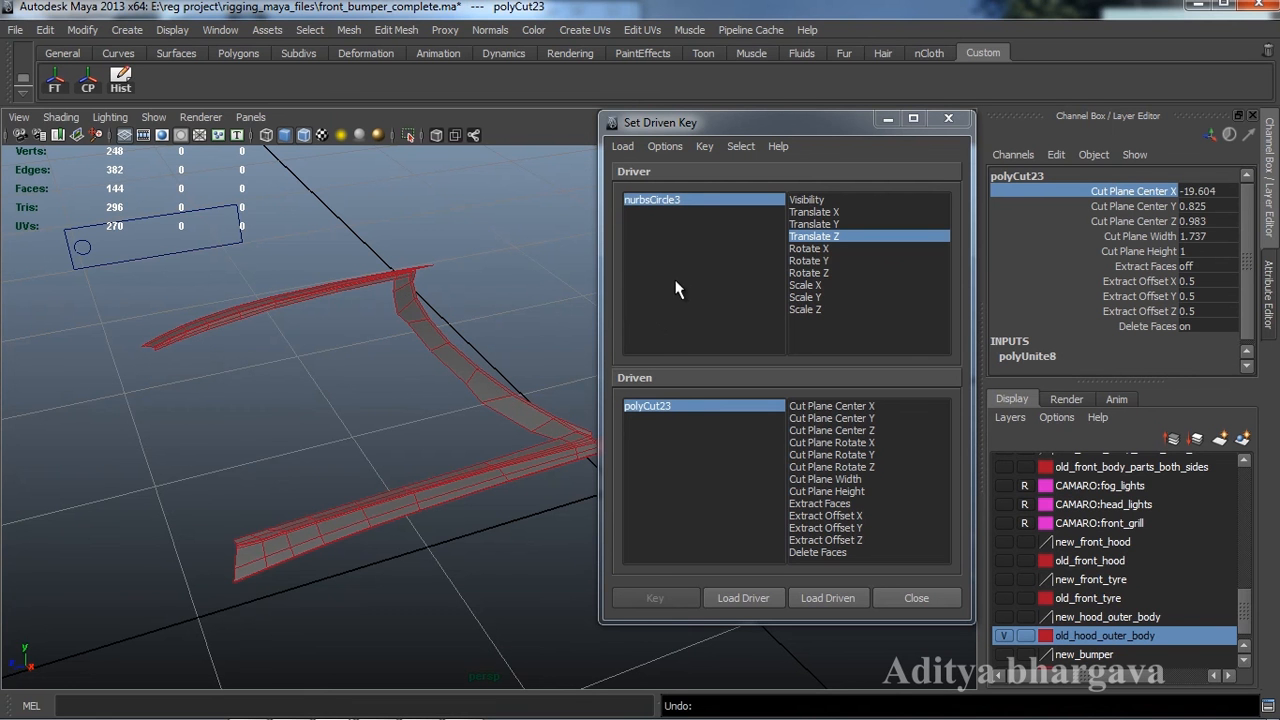
{"action": "left_click", "coordinate": [816, 408]}
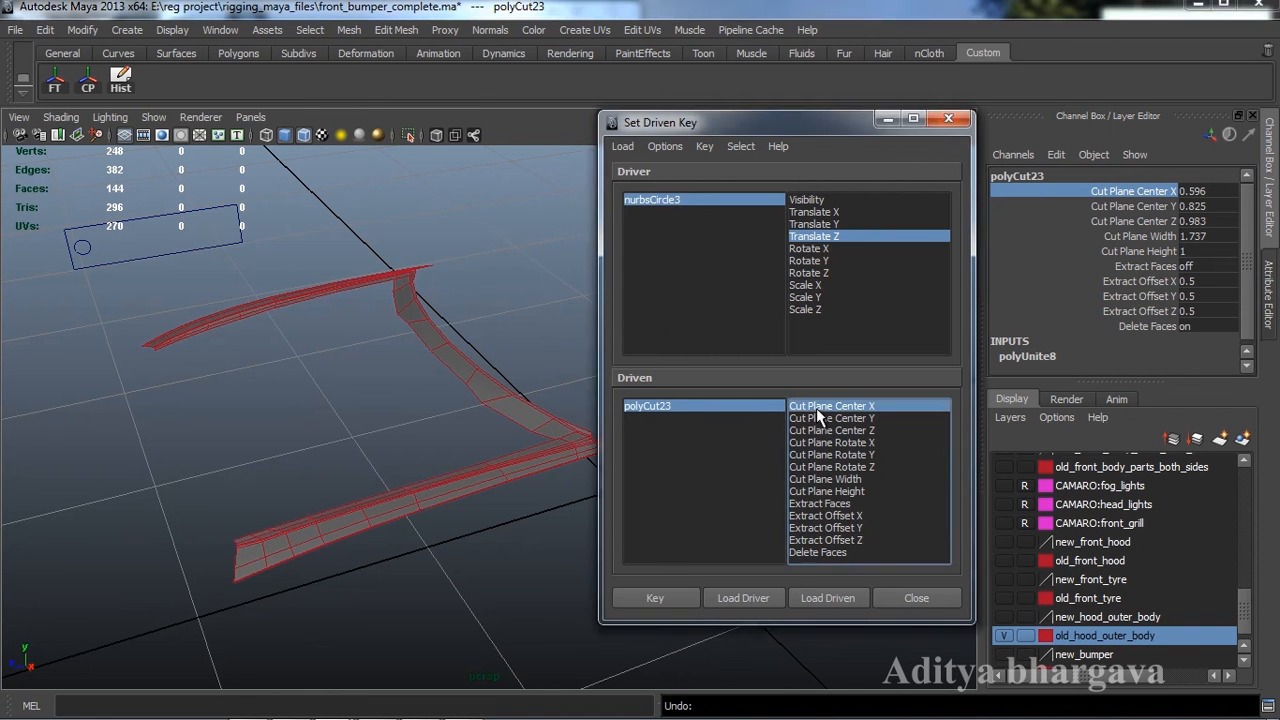
{"action": "left_click", "coordinate": [672, 599]}
{"action": "scroll", "coordinate": [462, 432], "scroll_direction": "down", "scroll_amount": 2}
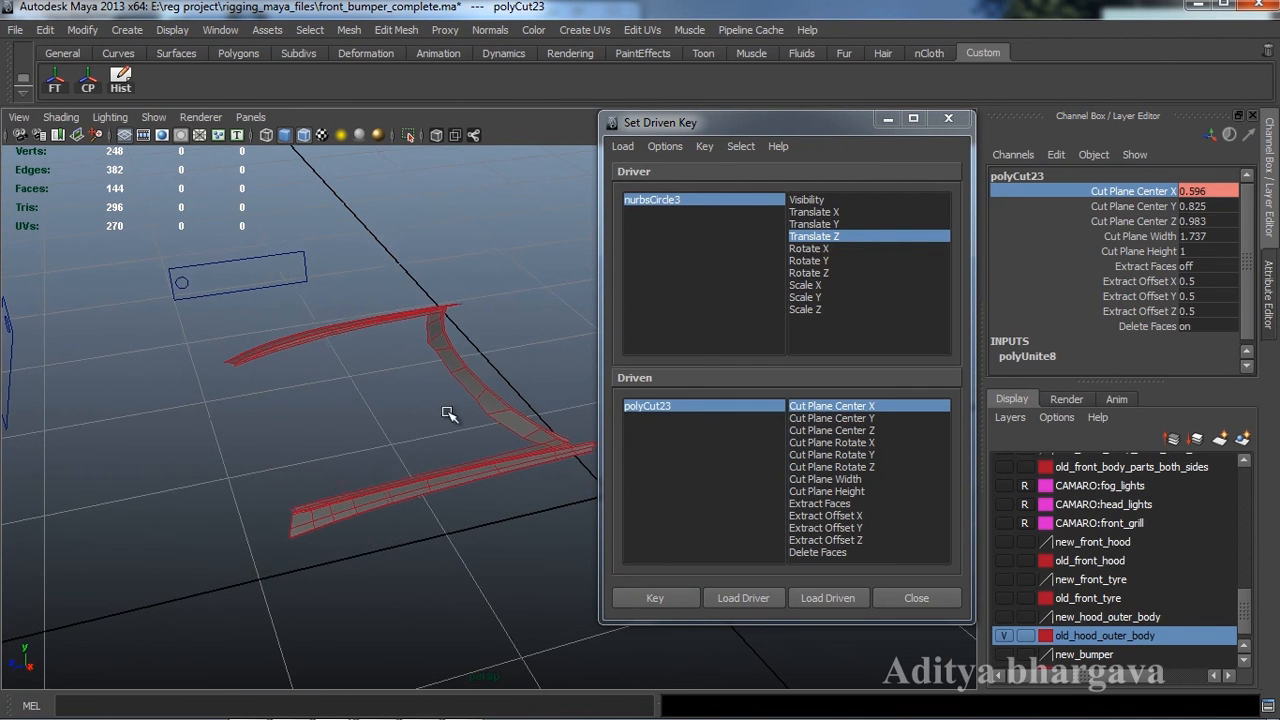
Move the circle slider to about Translate Z -0.285.
{"action": "left_click", "coordinate": [181, 283]}
{"action": "left_click_drag", "start_coordinate": [127, 291], "coordinate": [186, 302]}
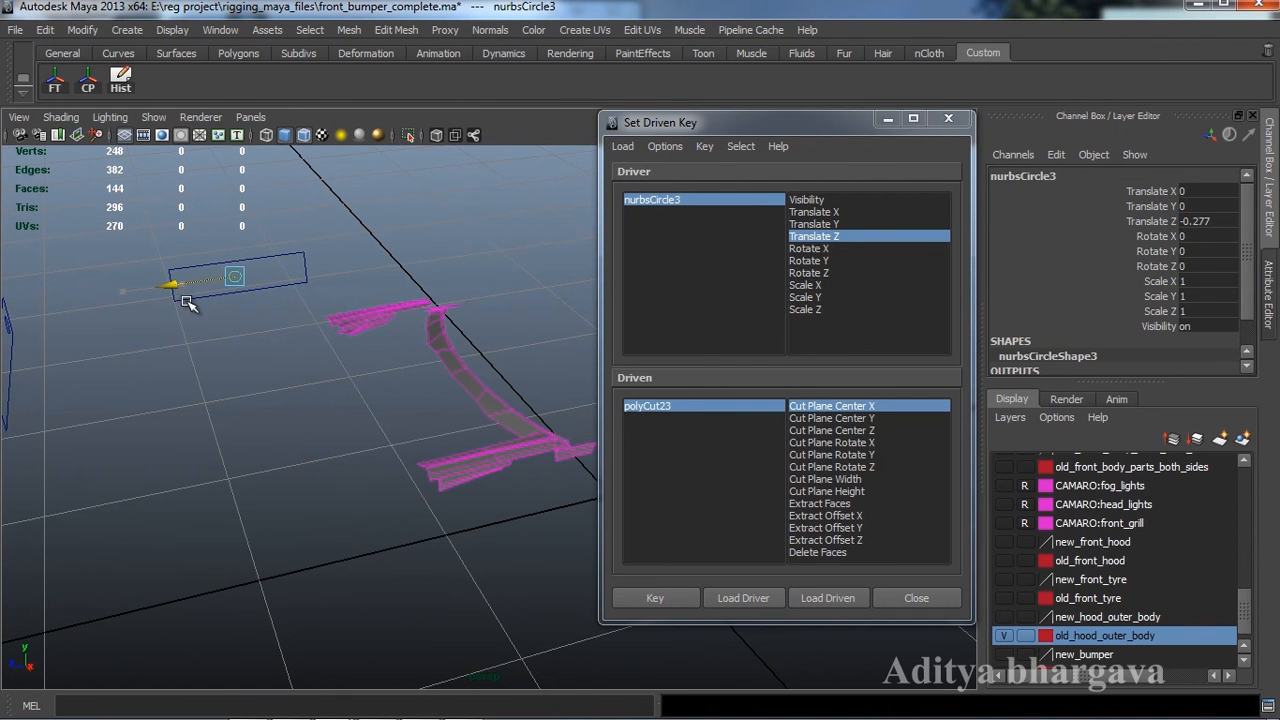
{"action": "left_click_drag", "start_coordinate": [464, 438], "coordinate": [458, 437], "text": "alt"}
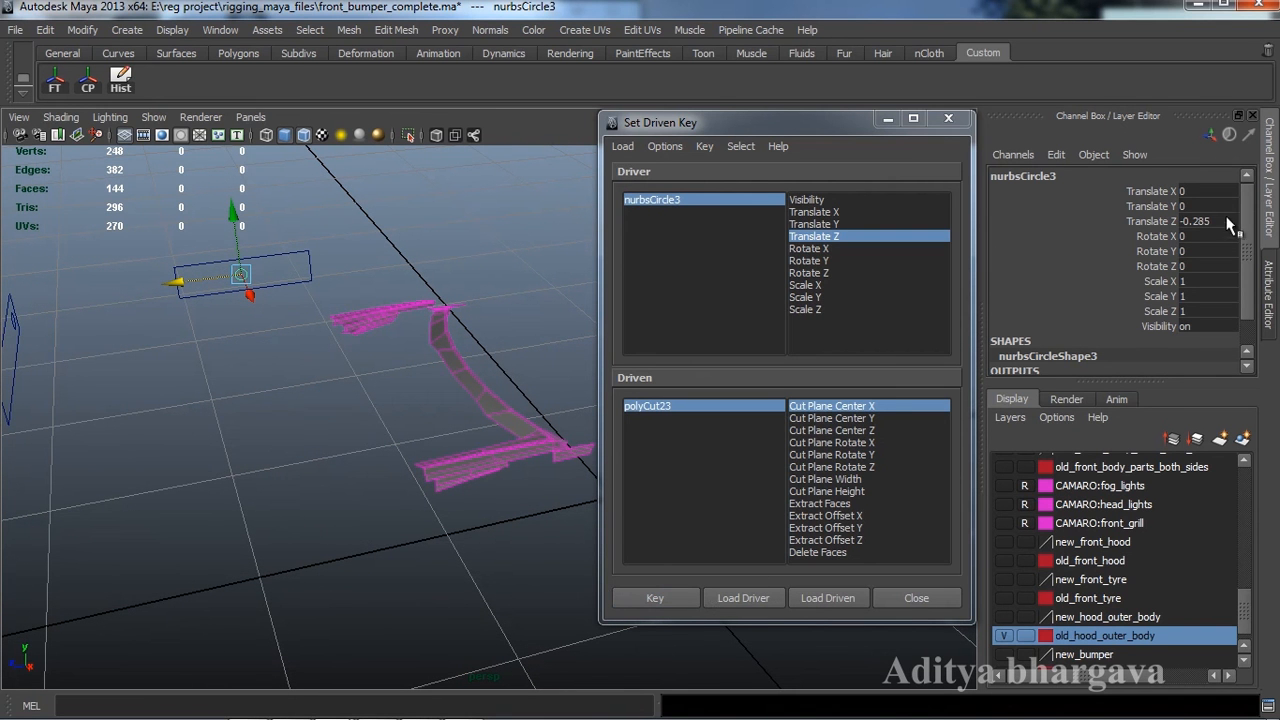
Increase polyCut23's Cut Plane Center X to about 37.196 so the old front strip is cut away, and key it.
{"action": "left_click", "coordinate": [705, 409]}
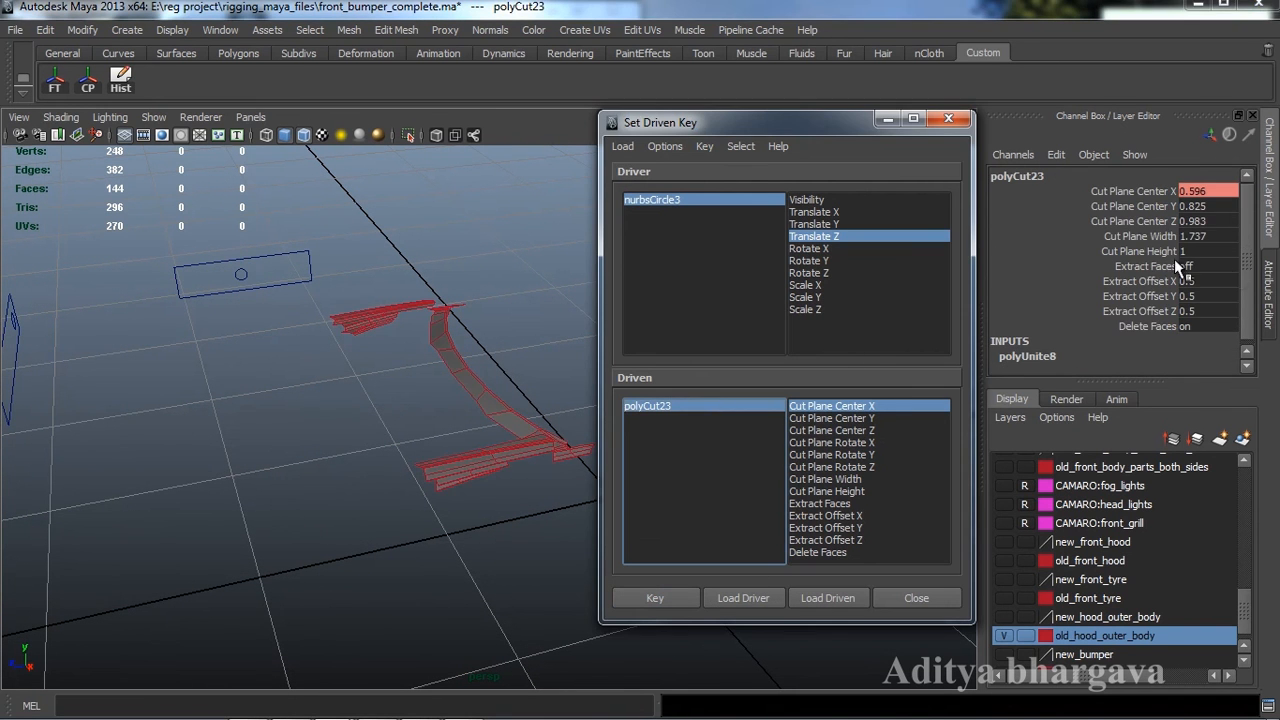
{"action": "left_click", "coordinate": [1142, 190]}
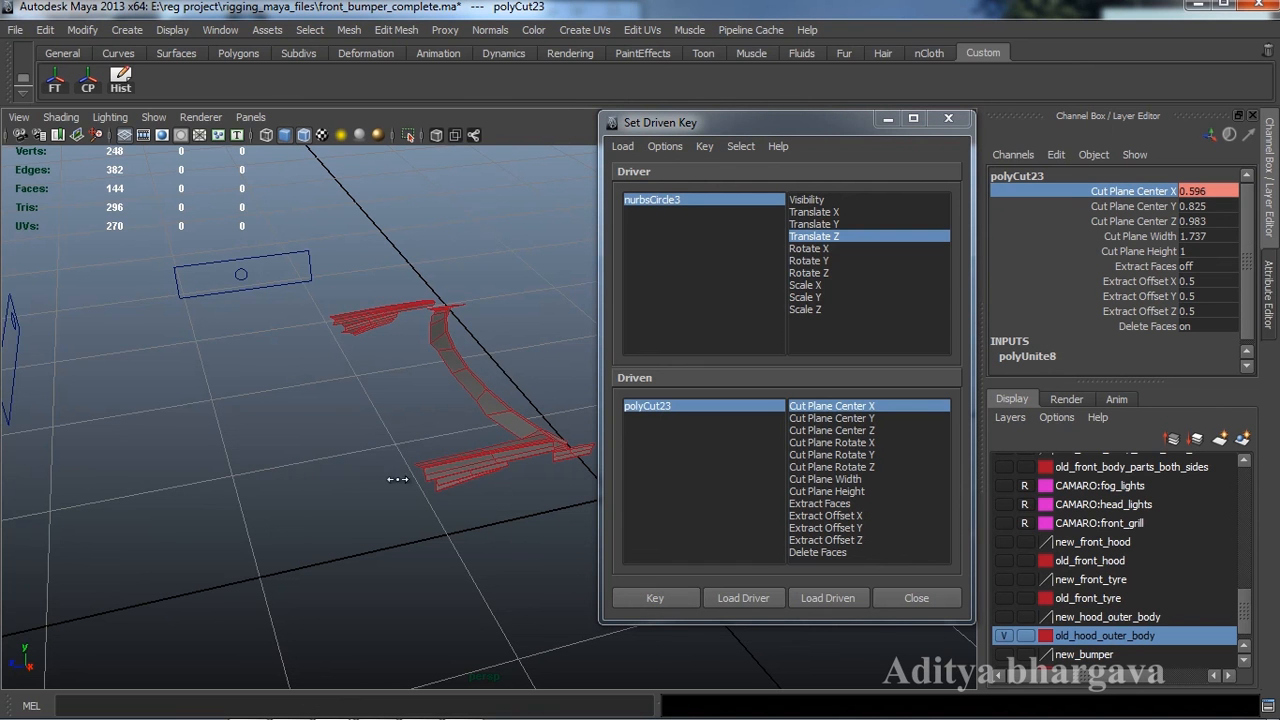
{"action": "middle_click_drag", "start_coordinate": [397, 479], "coordinate": [279, 495]}
{"action": "middle_click_drag", "start_coordinate": [440, 502], "coordinate": [612, 507]}
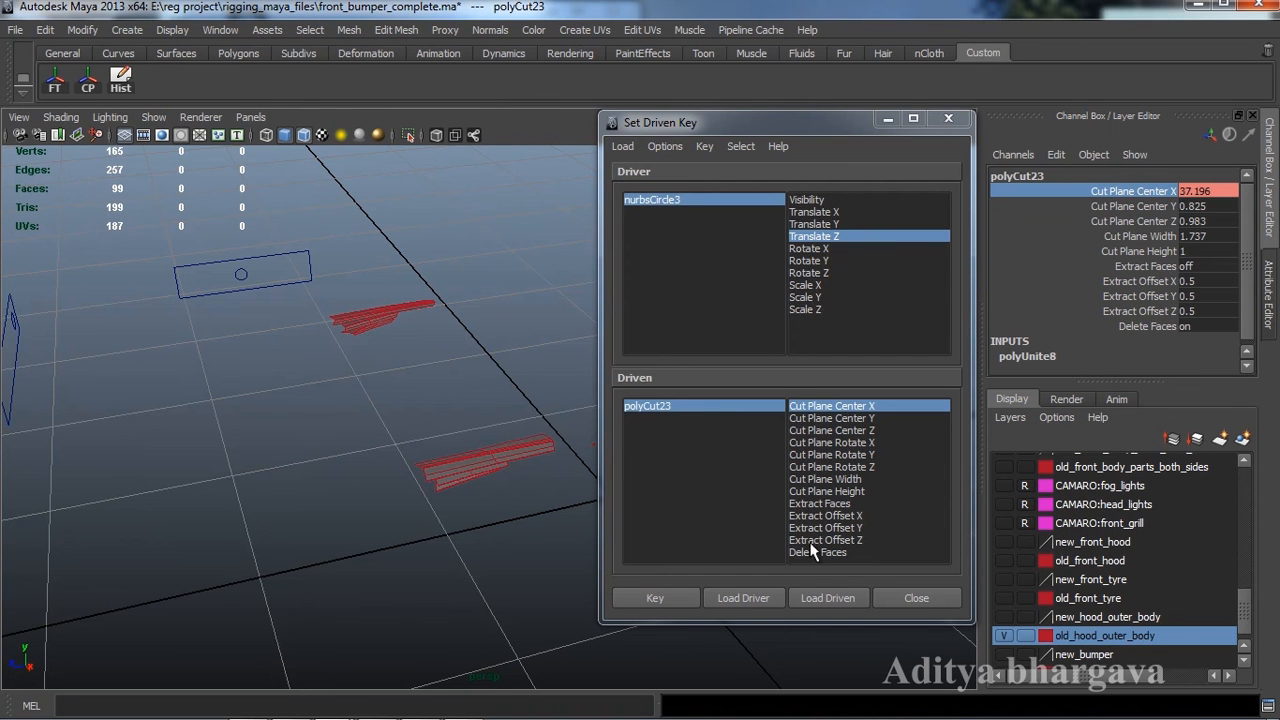
{"action": "middle_click_drag", "start_coordinate": [405, 456], "coordinate": [428, 436], "text": "alt"}
{"action": "scroll", "coordinate": [403, 495], "scroll_direction": "down", "scroll_amount": 2}
{"action": "left_click", "coordinate": [677, 598]}
{"action": "scroll", "coordinate": [437, 471], "scroll_direction": "up", "scroll_amount": 2}
{"action": "left_click_drag", "start_coordinate": [491, 495], "coordinate": [480, 476], "text": "alt"}
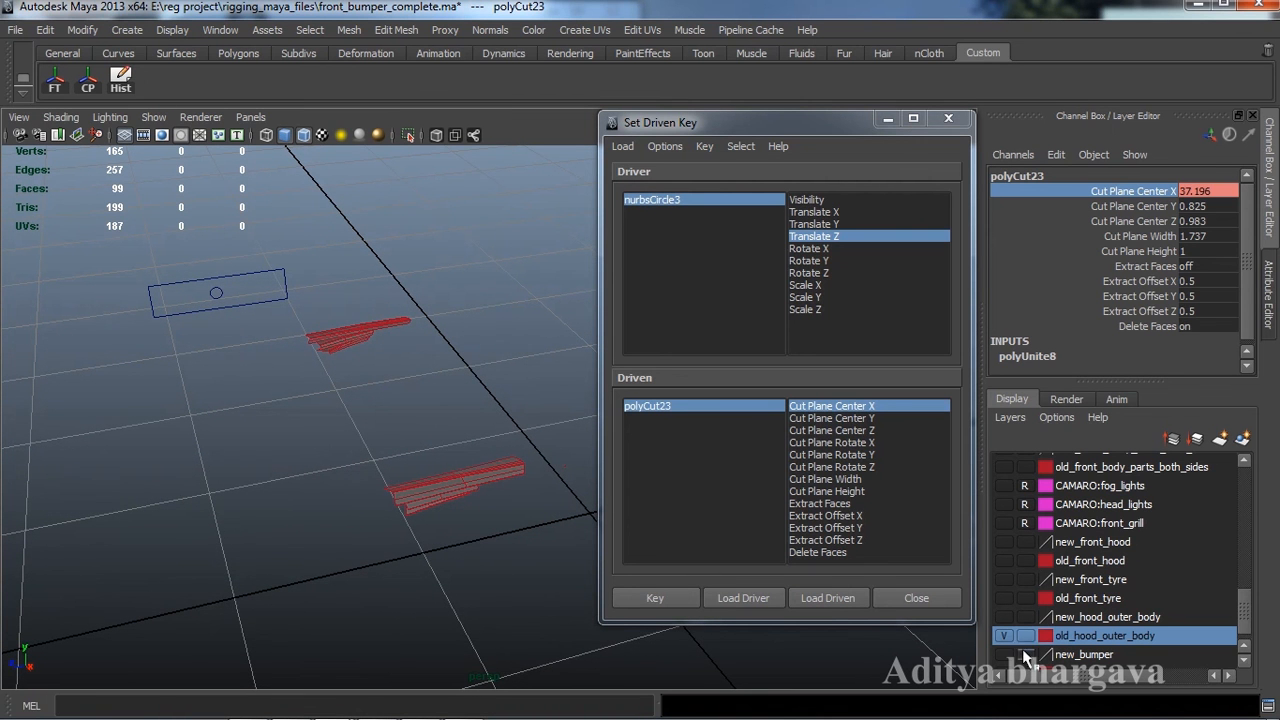
Show the new_hood_outer_body layer, combine the two new front strip halves into one mesh, and centre its pivot.
{"action": "left_click", "coordinate": [1004, 617]}
{"action": "left_click_drag", "start_coordinate": [384, 495], "coordinate": [424, 470], "text": "alt"}
{"action": "left_click", "coordinate": [441, 425]}
{"action": "left_click", "coordinate": [404, 376], "text": "shift"}
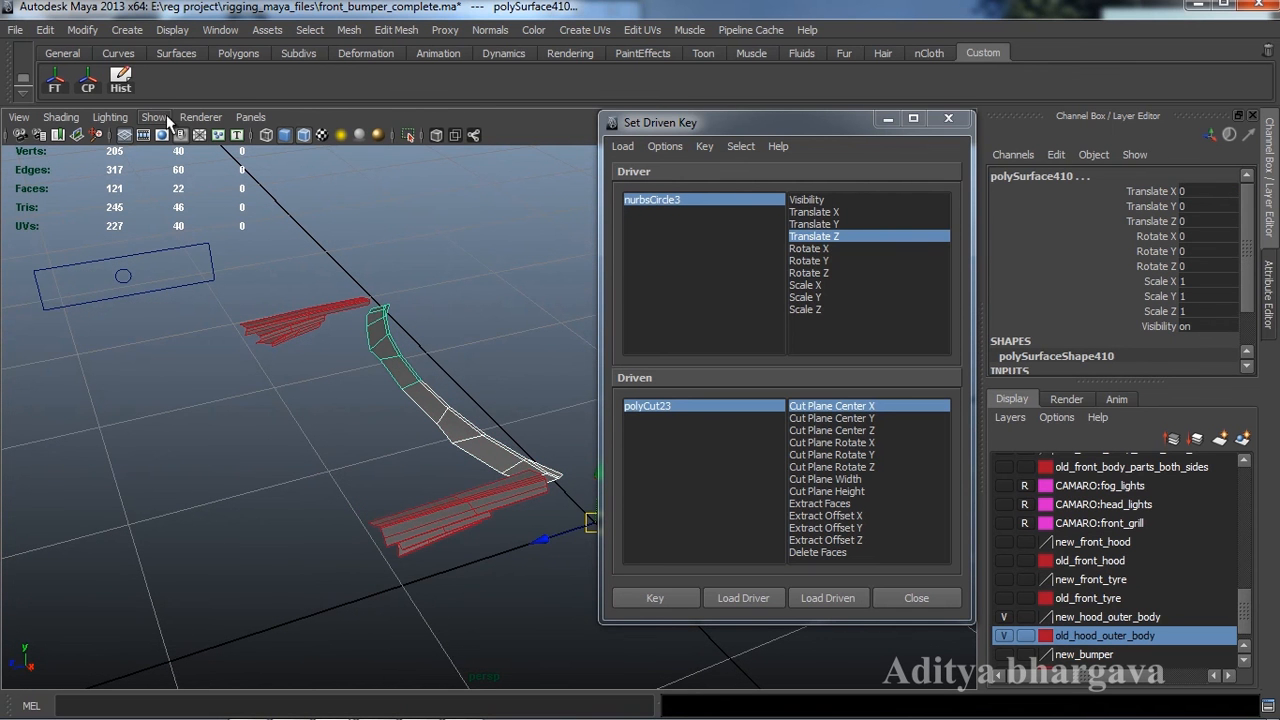
{"action": "right_click_drag", "start_coordinate": [513, 282], "coordinate": [488, 544], "text": "shift"}
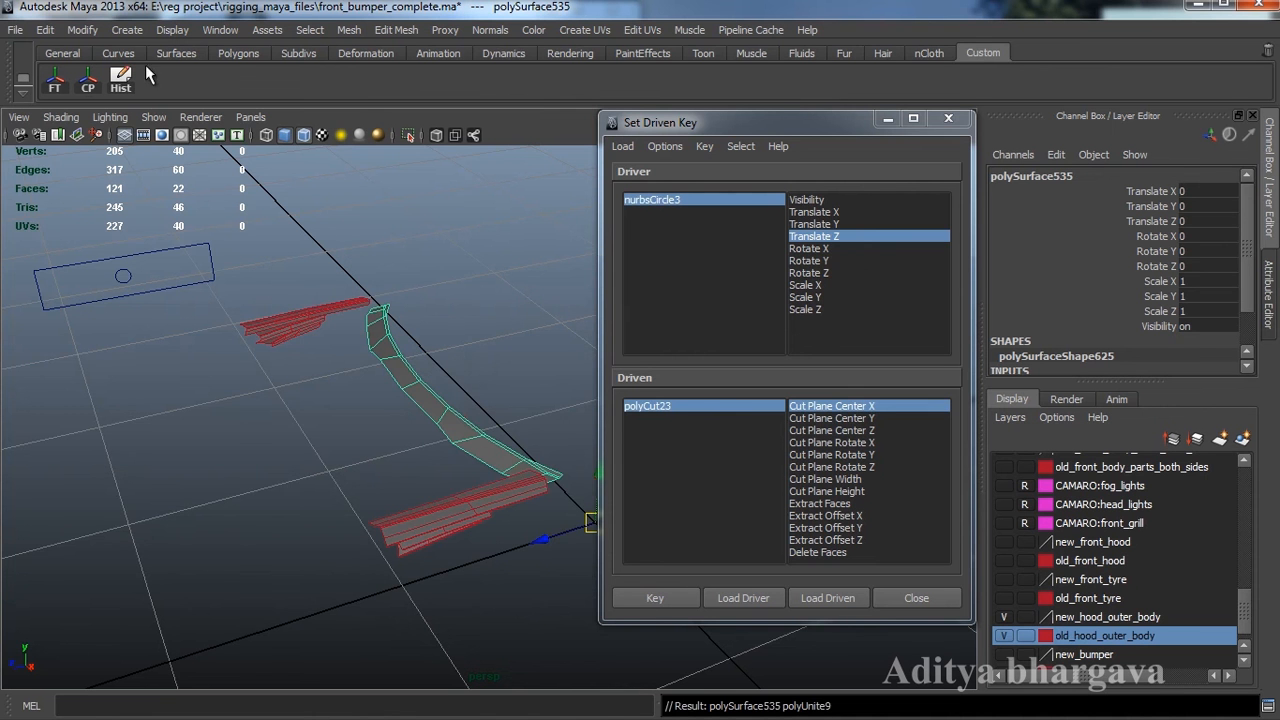
{"action": "left_click", "coordinate": [87, 85]}
Cut the combined new front strip with the Cut Faces Tool.
{"action": "left_click_drag", "start_coordinate": [313, 301], "coordinate": [335, 268], "text": "alt"}
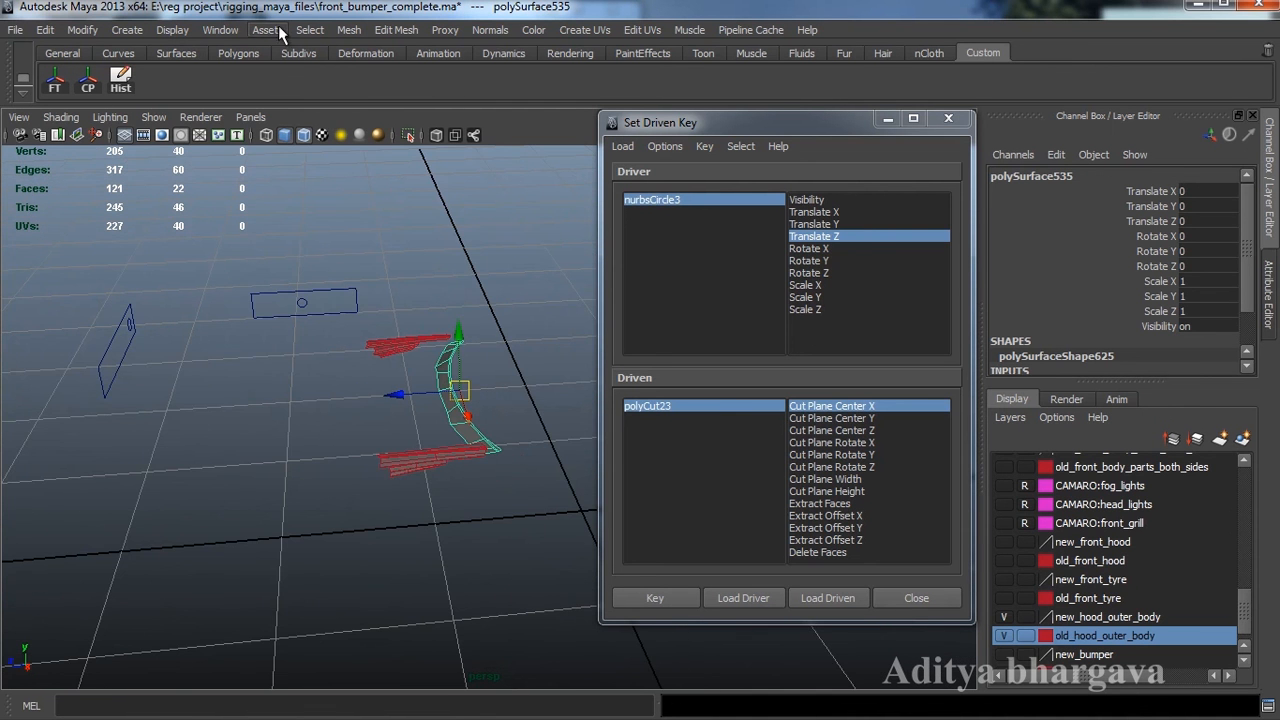
{"action": "left_click", "coordinate": [396, 30]}
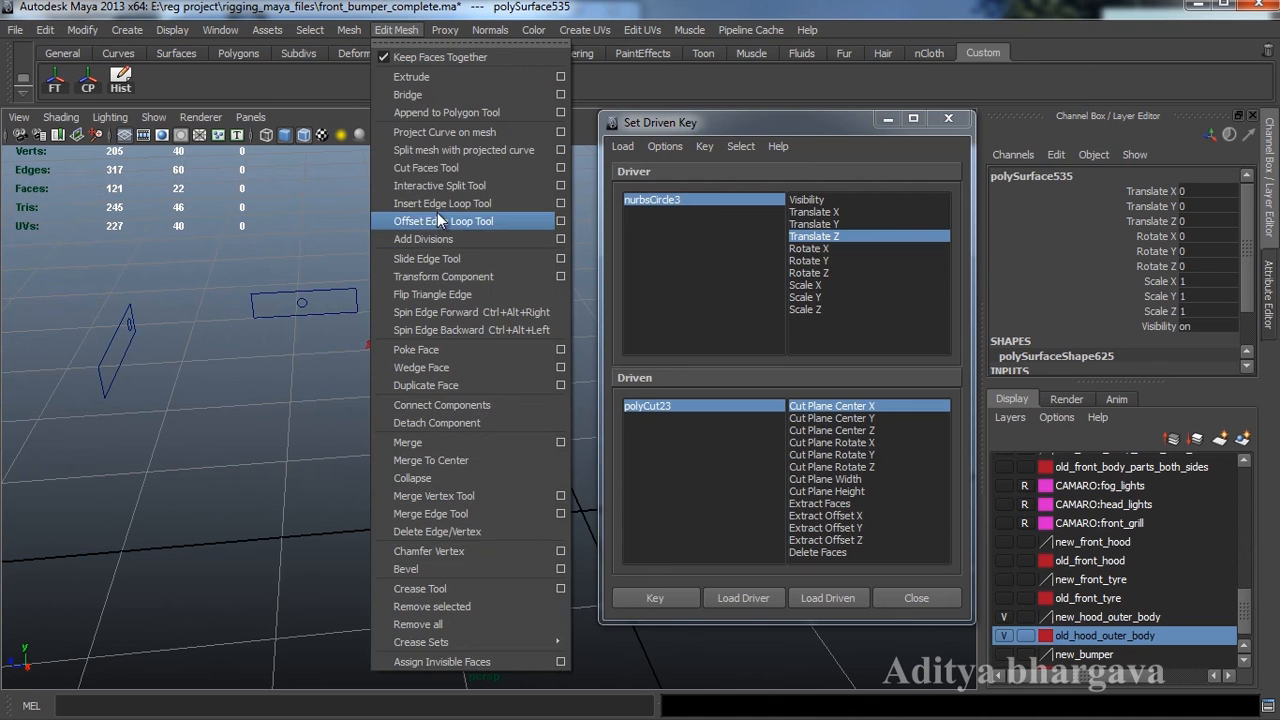
{"action": "left_click", "coordinate": [429, 167]}
{"action": "left_click_drag", "start_coordinate": [420, 420], "coordinate": [480, 470], "text": "alt"}
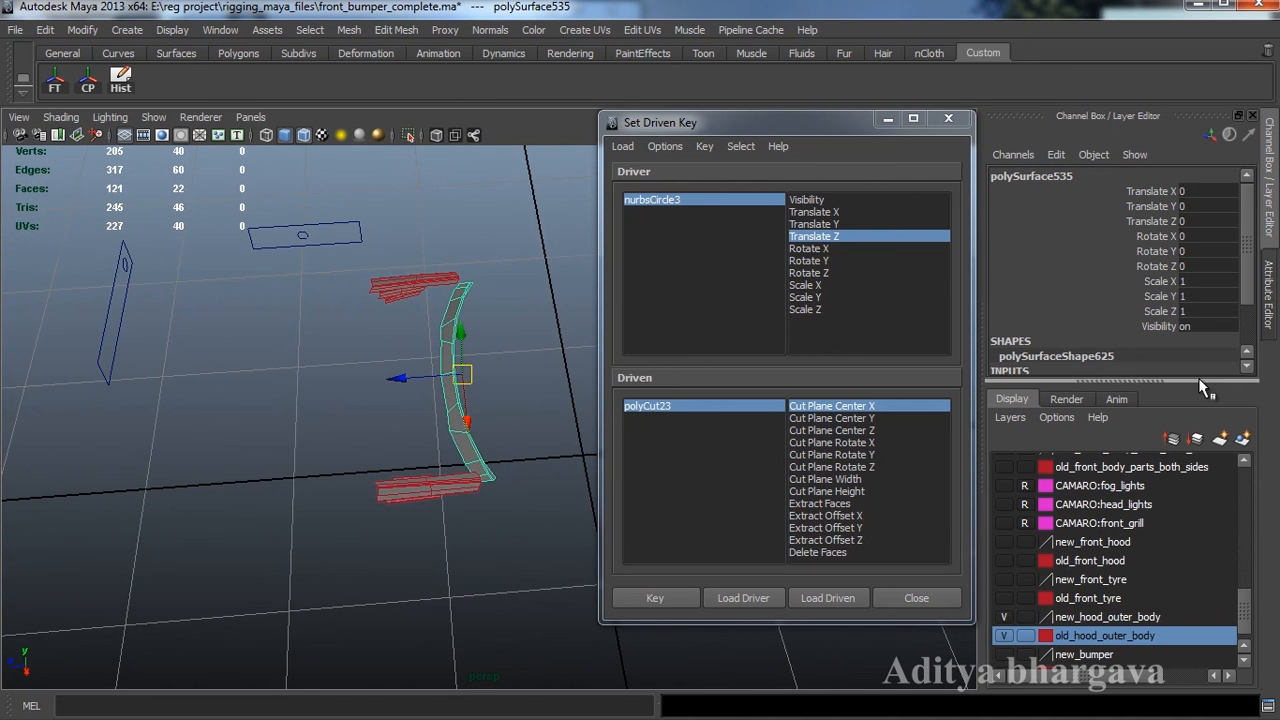
Turn on Delete Faces for the new front strip's polyCut24 node.
{"action": "key", "text": "ctrl+a"}
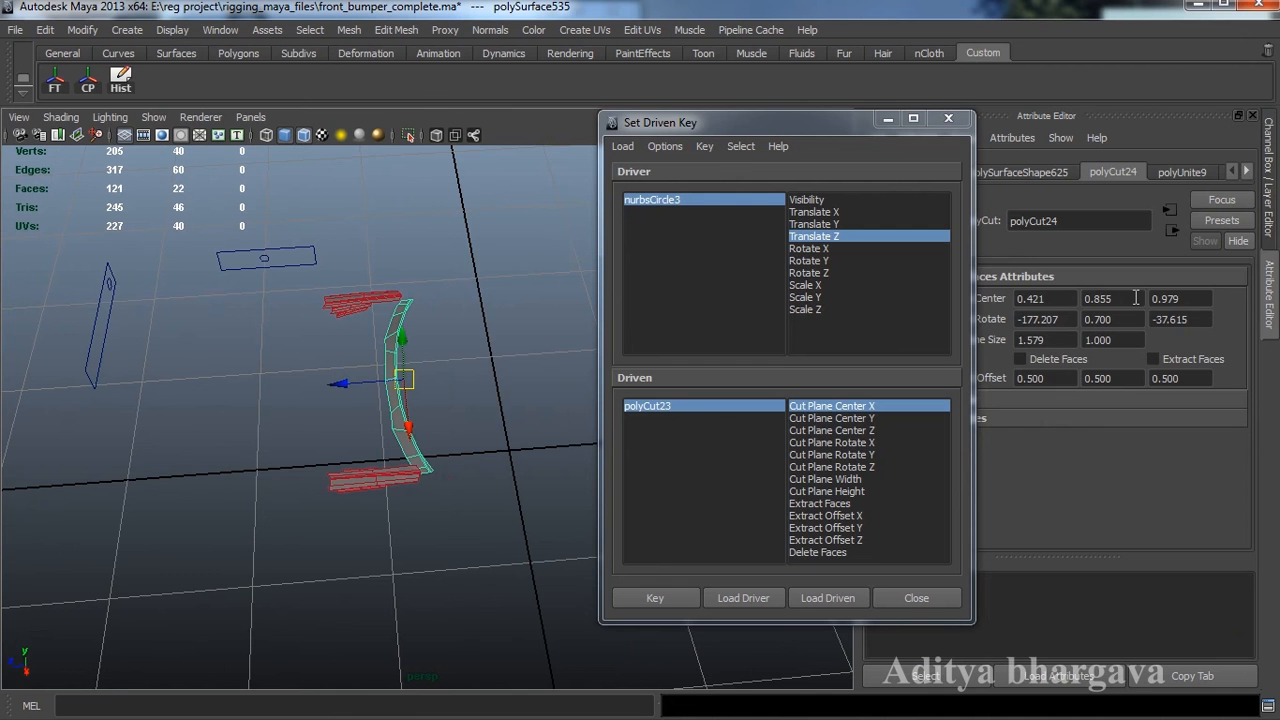
{"action": "left_click", "coordinate": [1043, 359]}
{"action": "key", "text": "ctrl+a"}
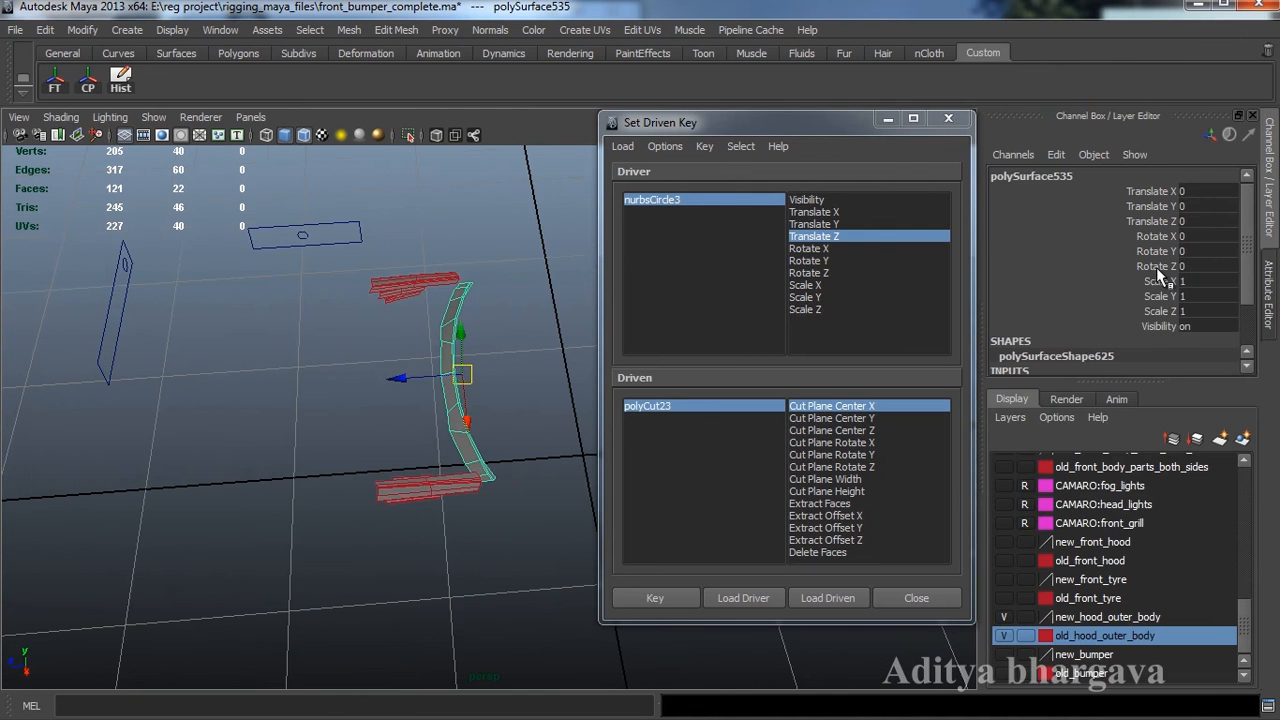
{"action": "key", "text": "ctrl+a"}
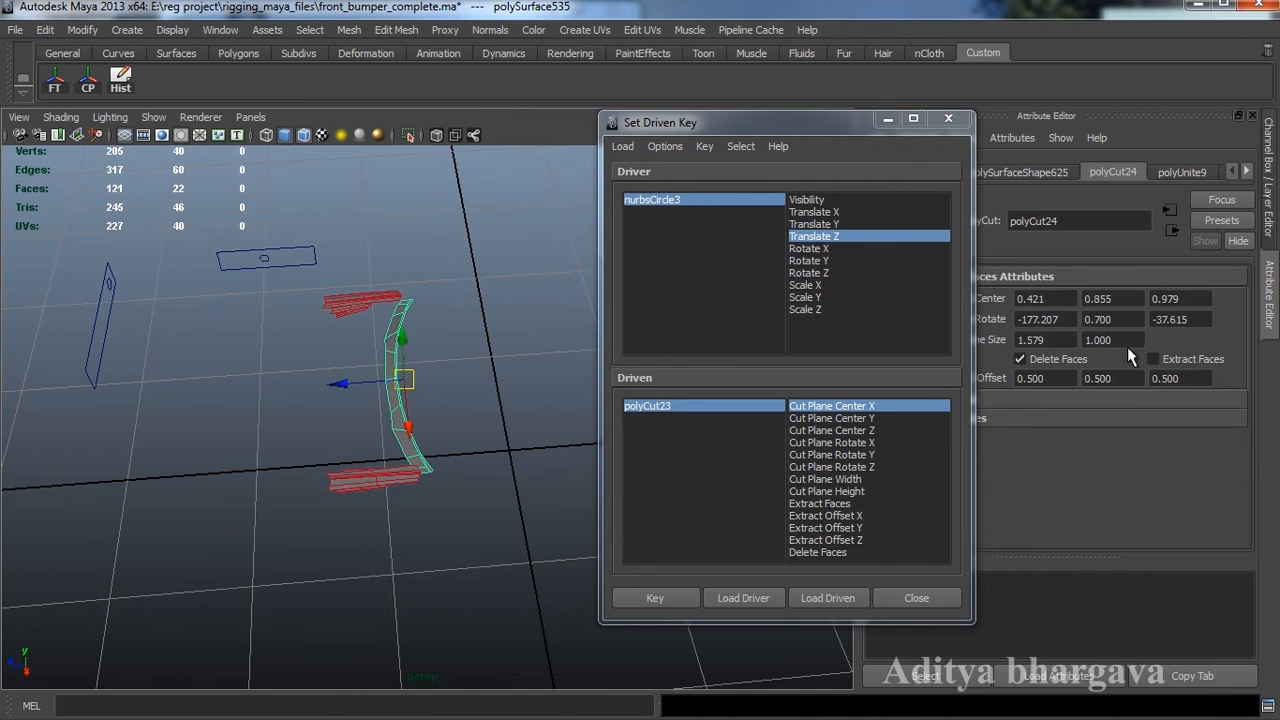
Select the polyCut24 node and load it as the driven object in Set Driven Key.
{"action": "left_click", "coordinate": [928, 676]}
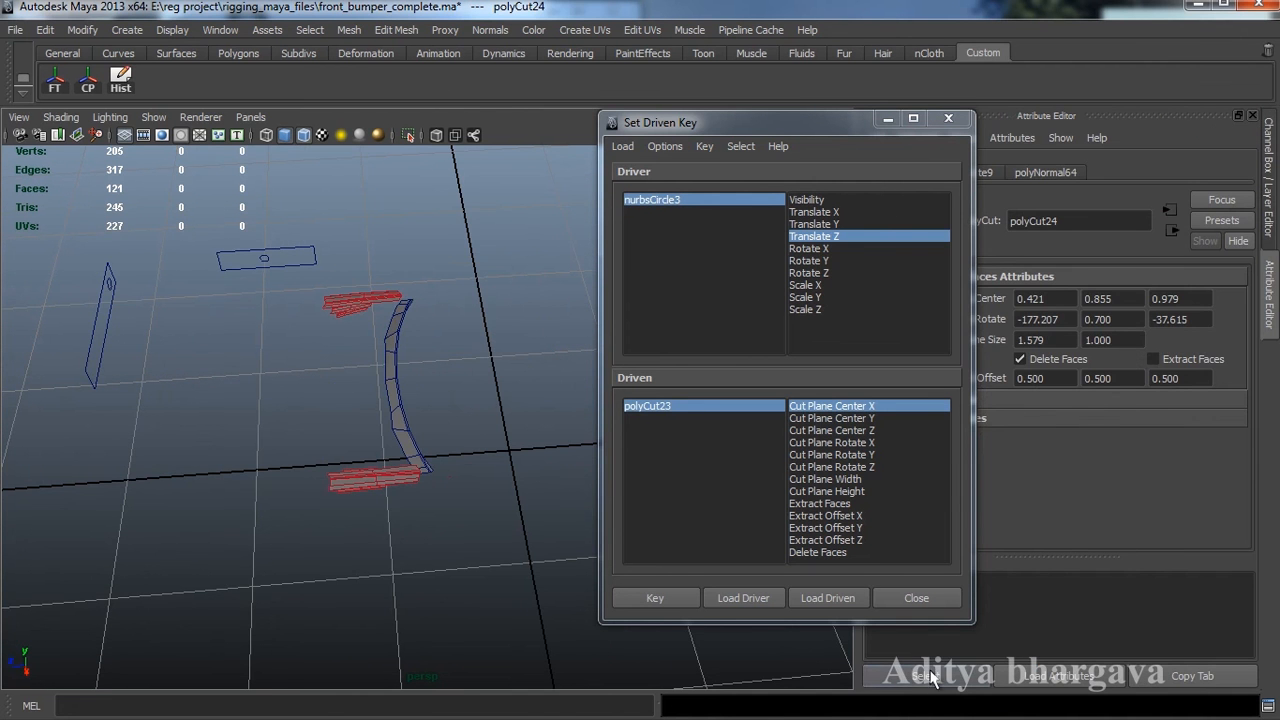
{"action": "left_click", "coordinate": [826, 597]}
{"action": "left_click_drag", "start_coordinate": [486, 421], "coordinate": [492, 387], "text": "alt"}
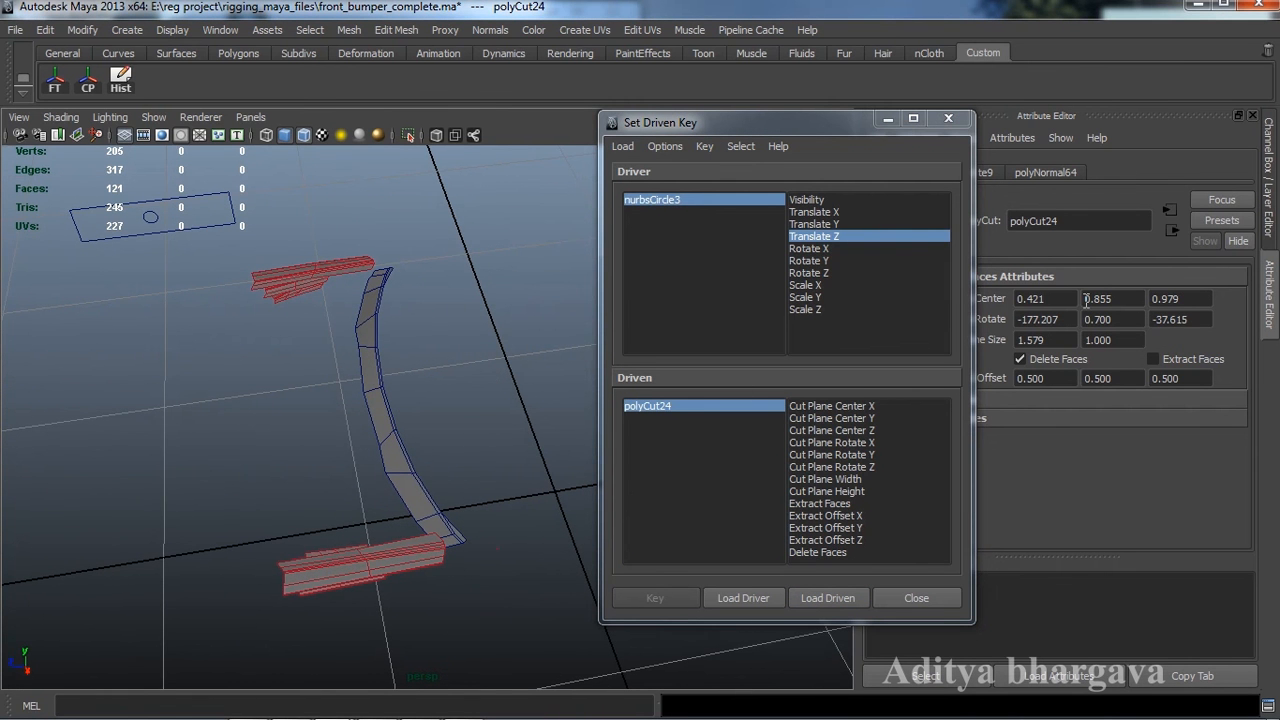
Raise polyCut24's Cut Plane Center X to about 15.021 so the new front strip is cut away.
{"action": "key", "text": "ctrl+a"}
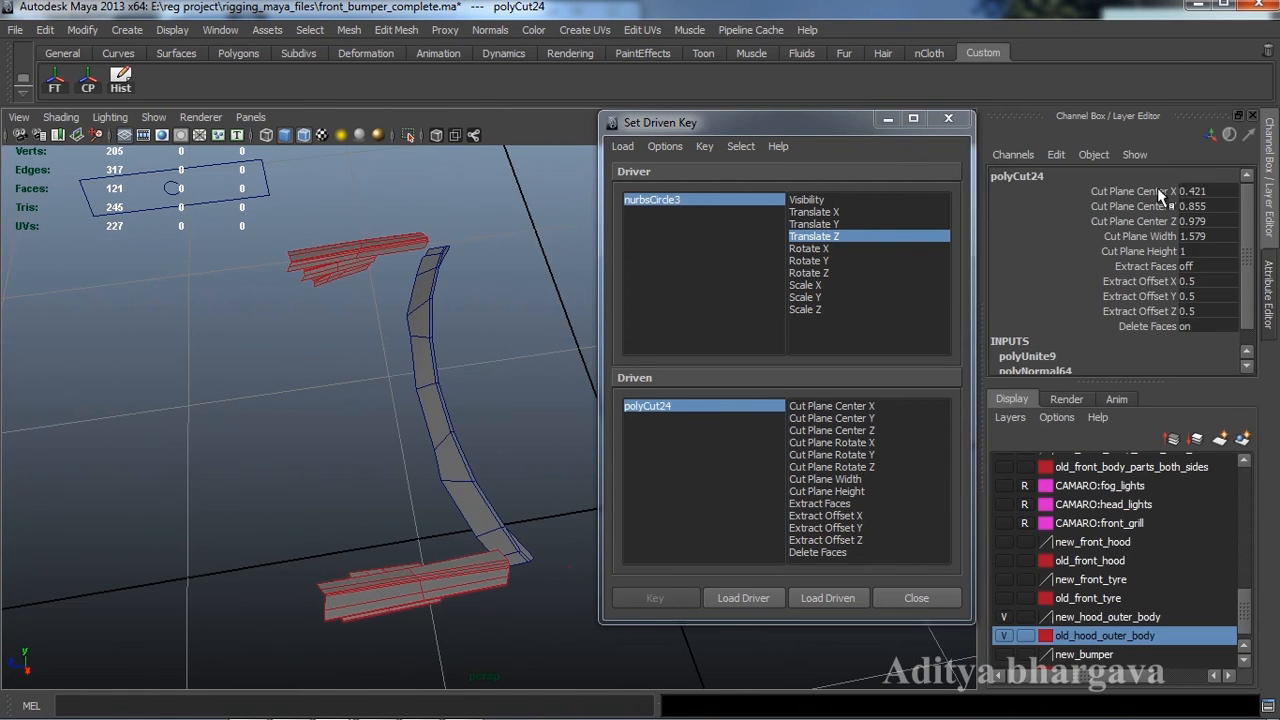
{"action": "left_click", "coordinate": [1140, 191]}
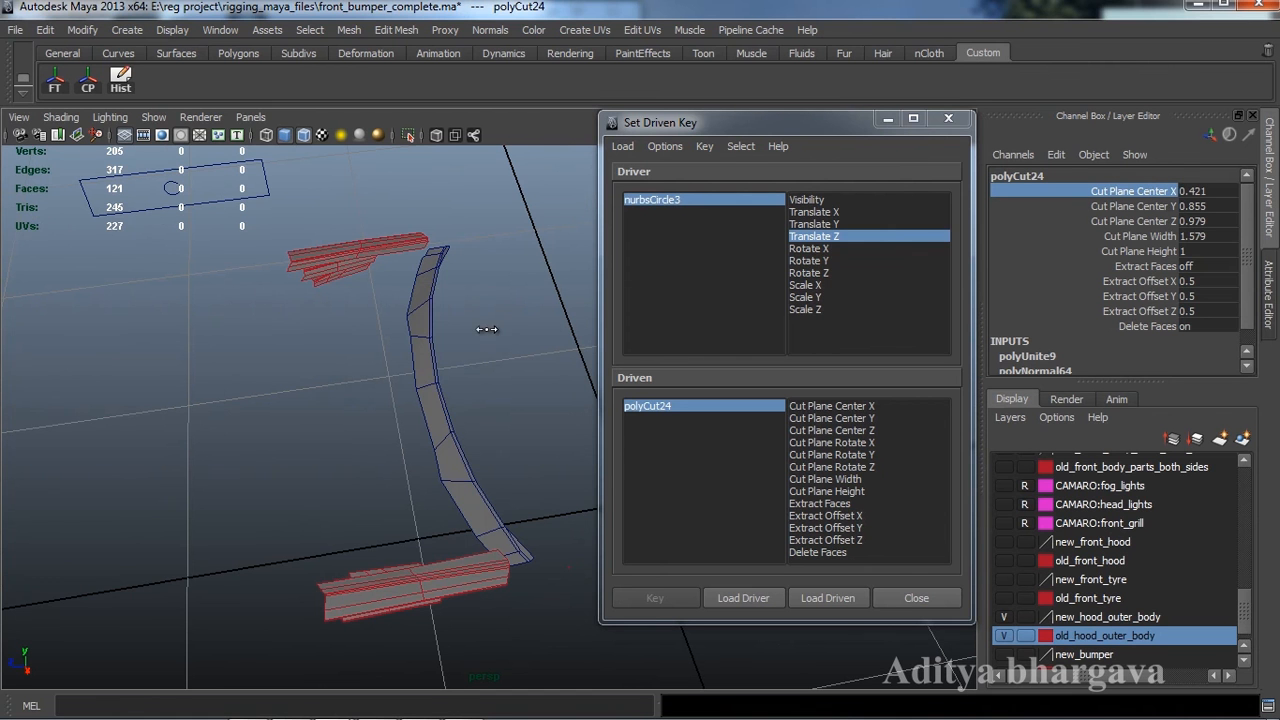
{"action": "middle_click_drag", "start_coordinate": [487, 328], "coordinate": [660, 362]}
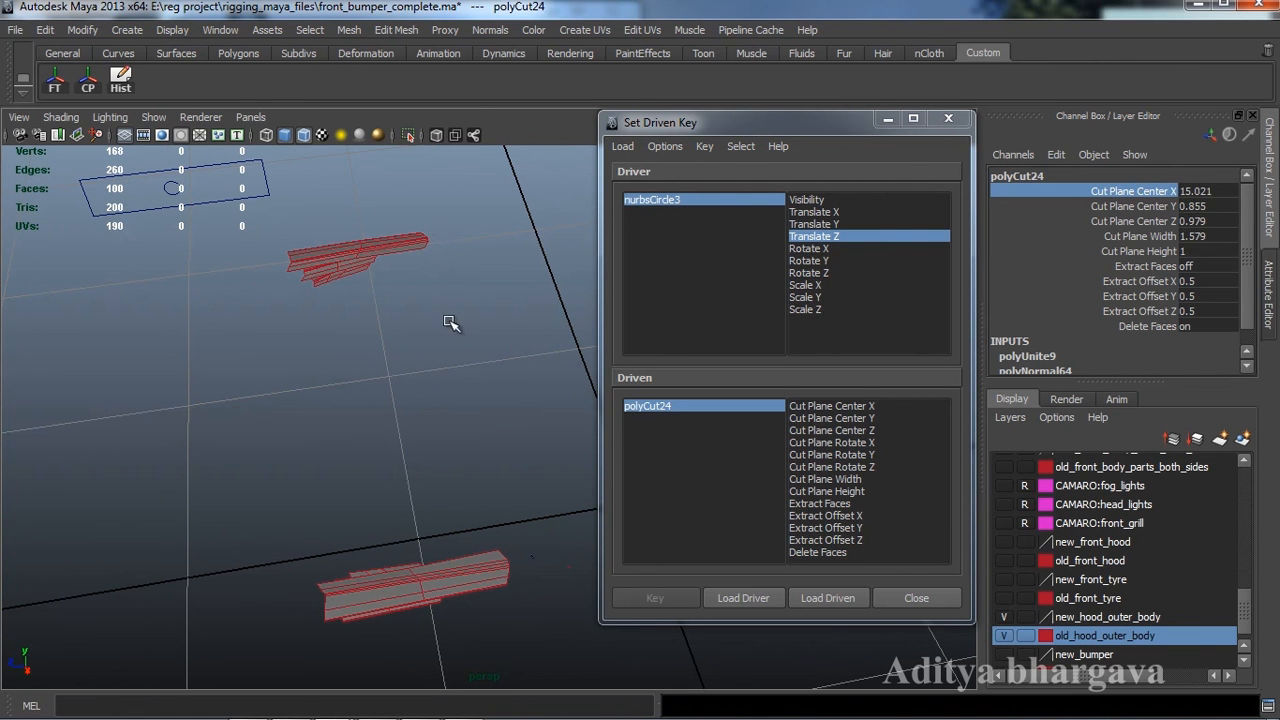
Try moving the circle slider to about Translate Z -0.25, and undo the move.
{"action": "left_click", "coordinate": [178, 190]}
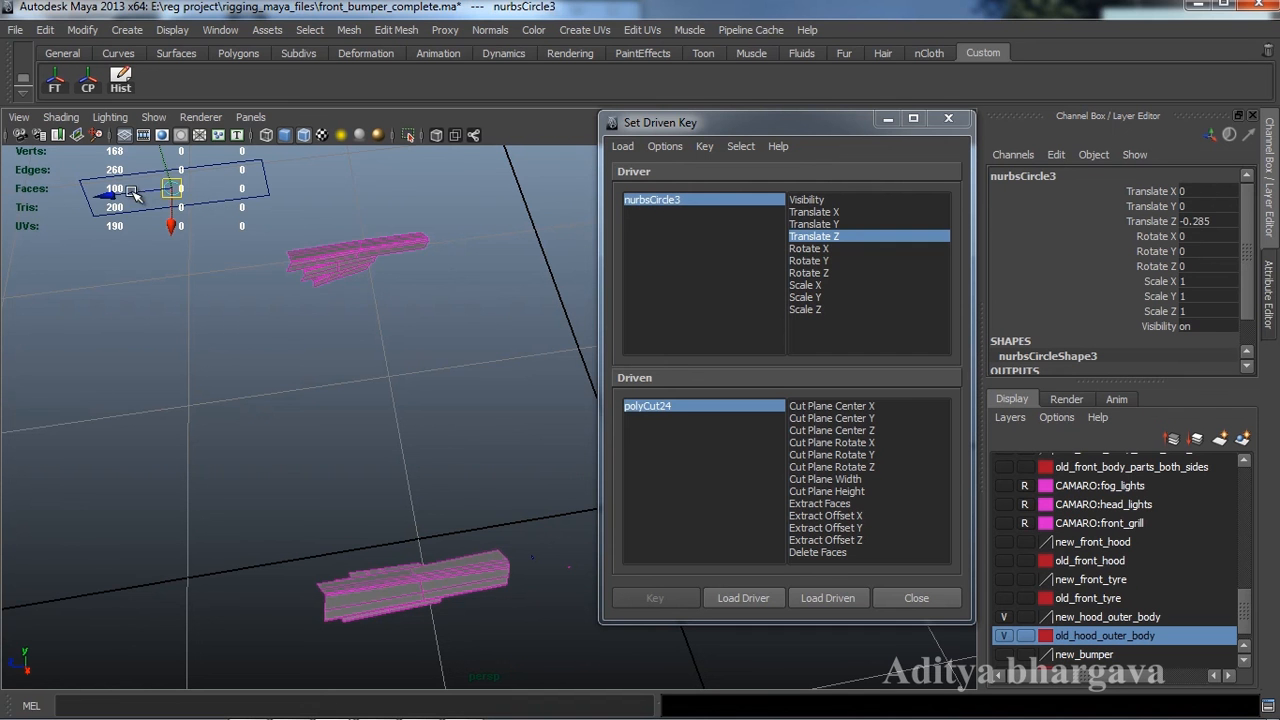
{"action": "left_click_drag", "start_coordinate": [132, 195], "coordinate": [127, 201]}
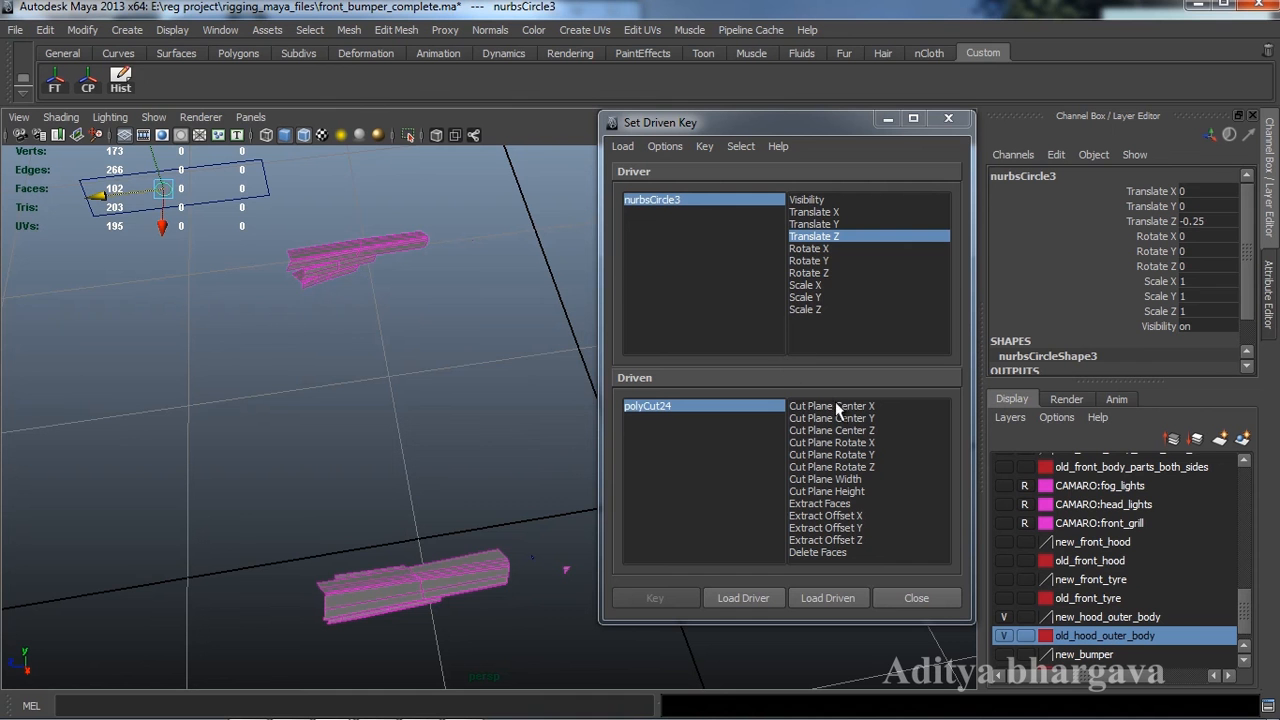
{"action": "left_click_drag", "start_coordinate": [468, 396], "coordinate": [466, 399], "text": "alt"}
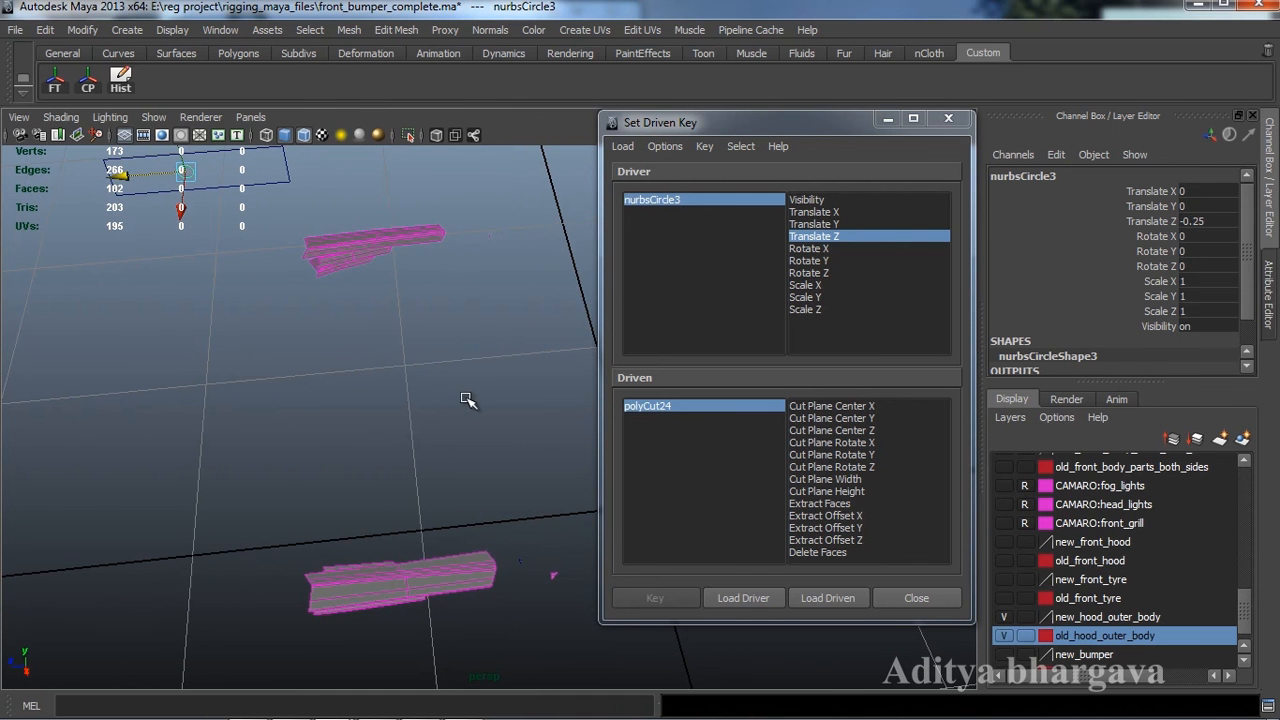
{"action": "key", "text": "ctrl+z"}
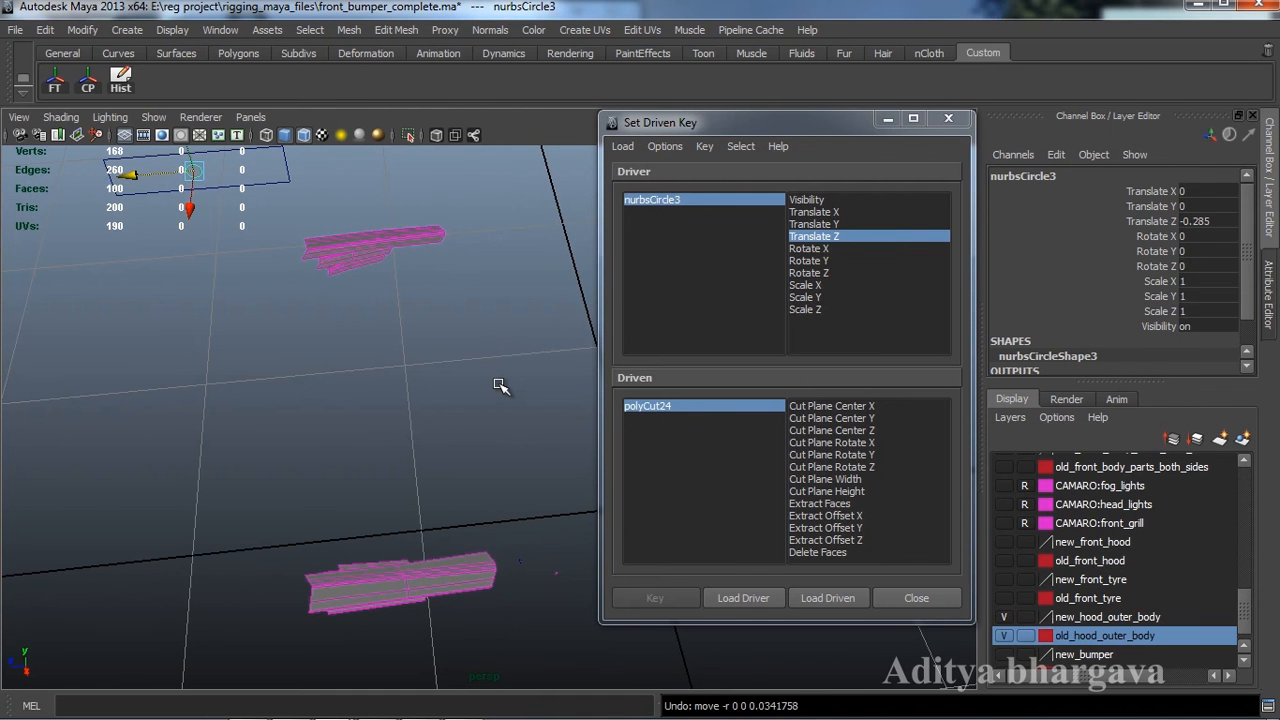
Try other Cut Plane Center X values for polyCut24, such as 15.821, and return it to 15.021.
{"action": "left_click", "coordinate": [1125, 190]}
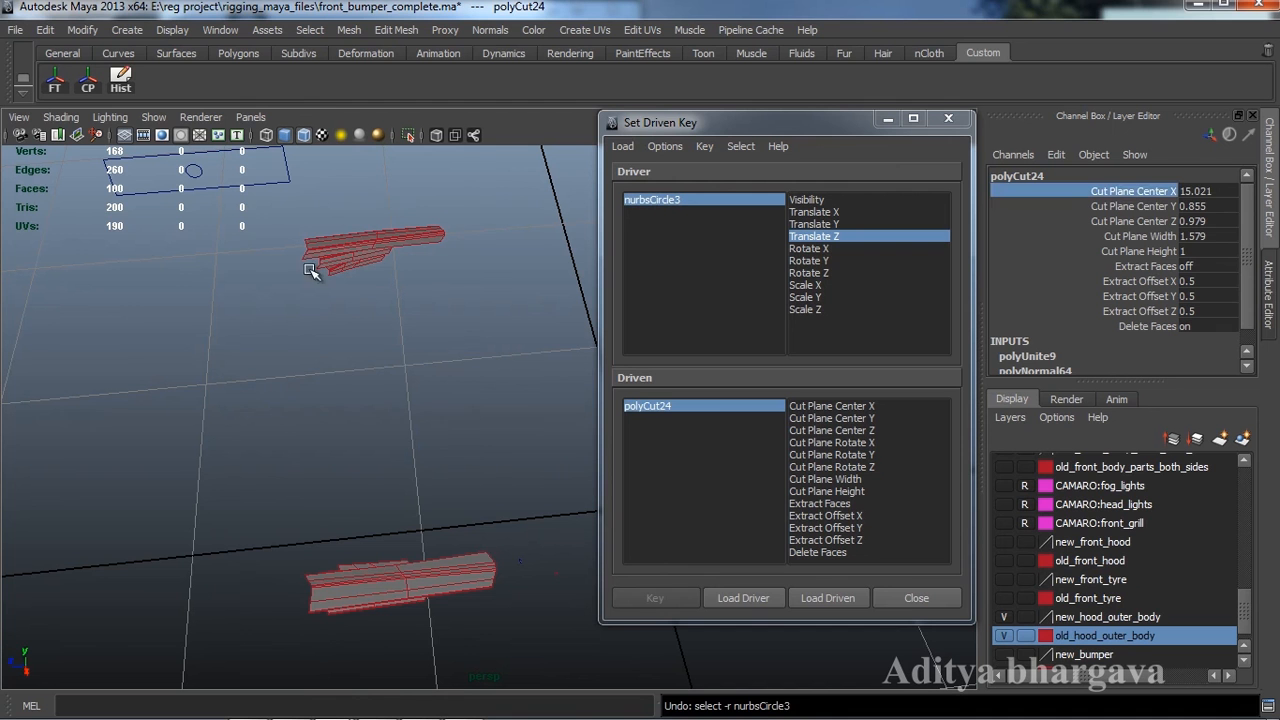
{"action": "middle_click_drag", "start_coordinate": [335, 325], "coordinate": [278, 350]}
{"action": "key", "text": "ctrl+z"}
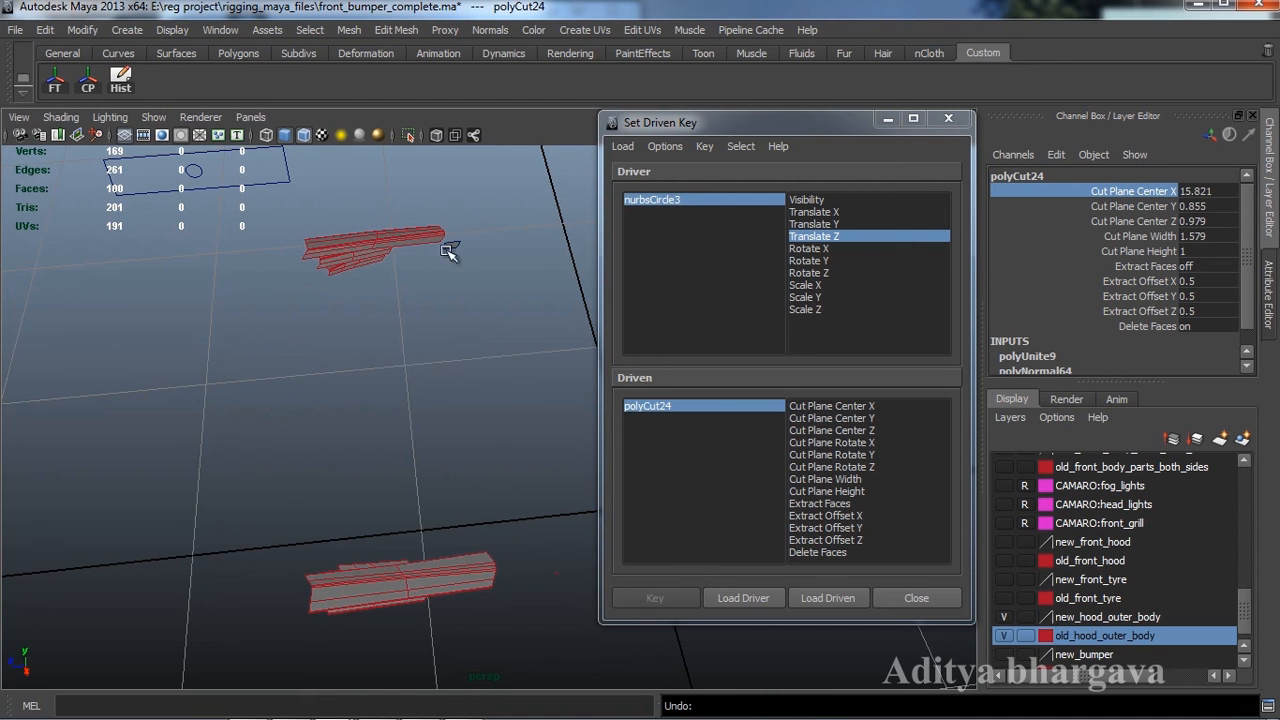
{"action": "middle_click_drag", "start_coordinate": [448, 253], "coordinate": [440, 312]}
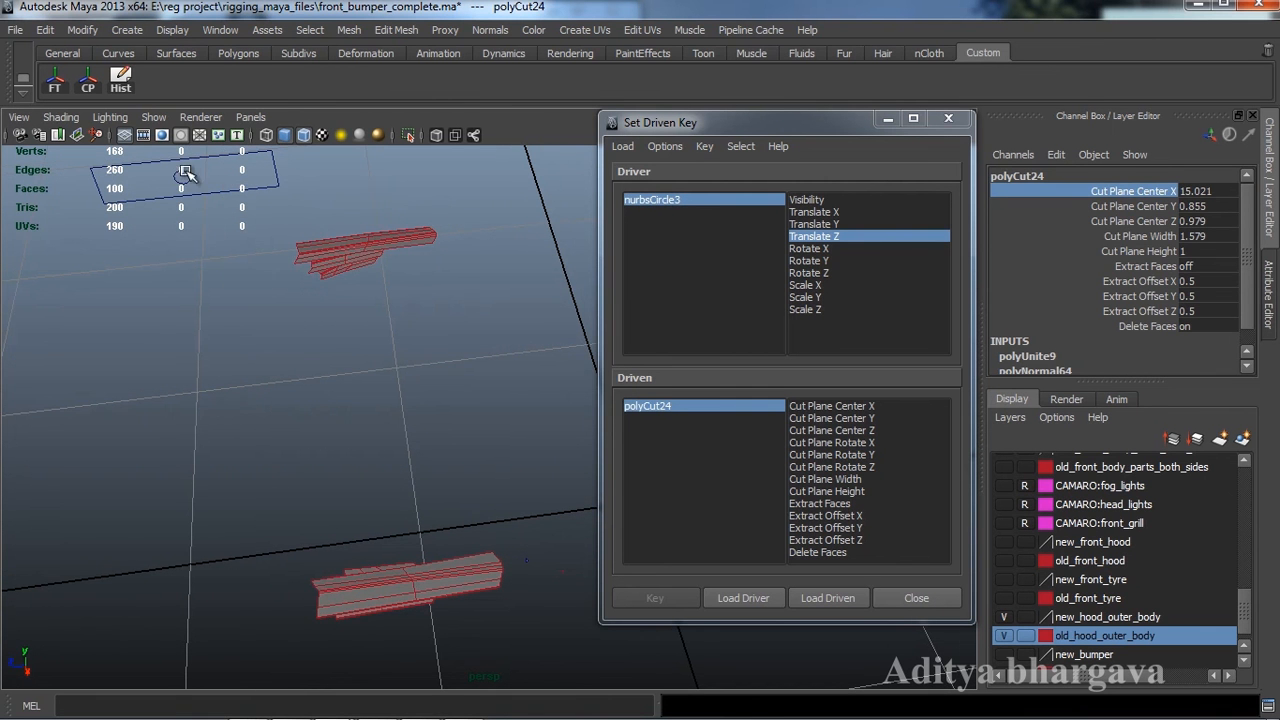
Move the circle slider to about Translate Z -0.258 and key polyCut24's Cut Plane Center X at 15.021.
{"action": "left_click", "coordinate": [186, 172]}
{"action": "left_click_drag", "start_coordinate": [116, 186], "coordinate": [113, 186]}
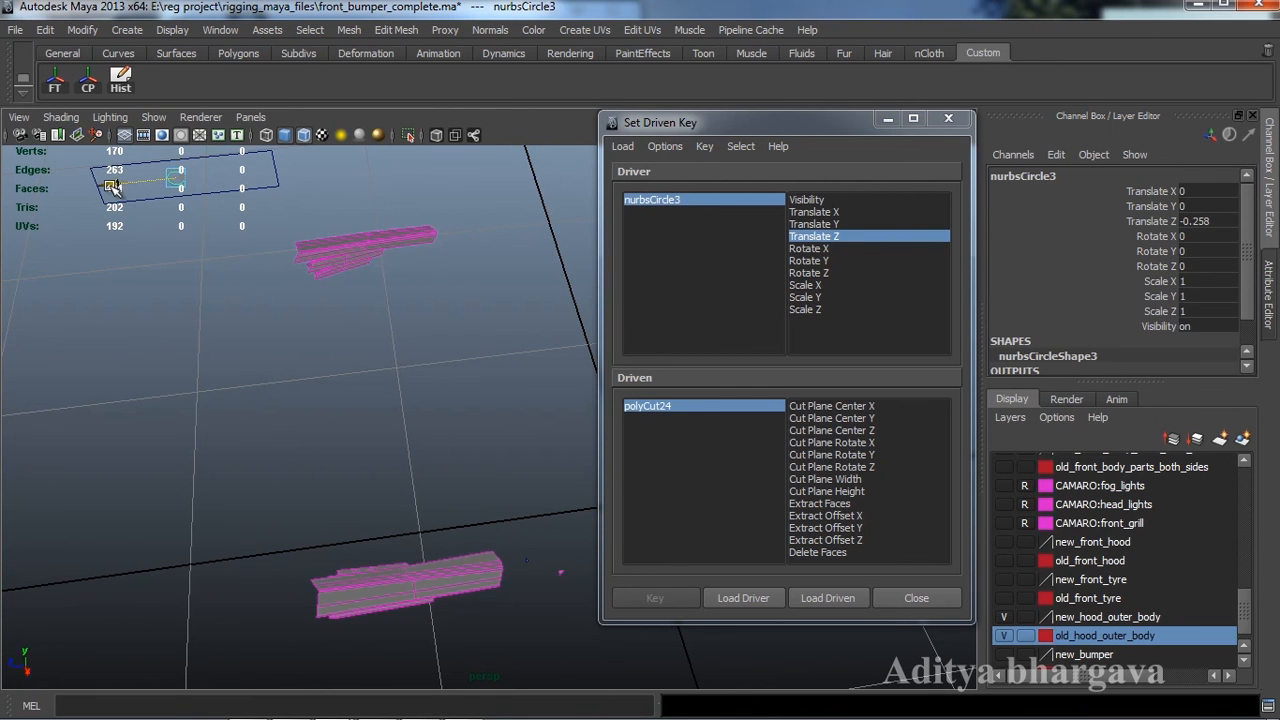
{"action": "left_click_drag", "start_coordinate": [240, 335], "coordinate": [300, 380], "text": "alt"}
{"action": "left_click", "coordinate": [866, 407]}
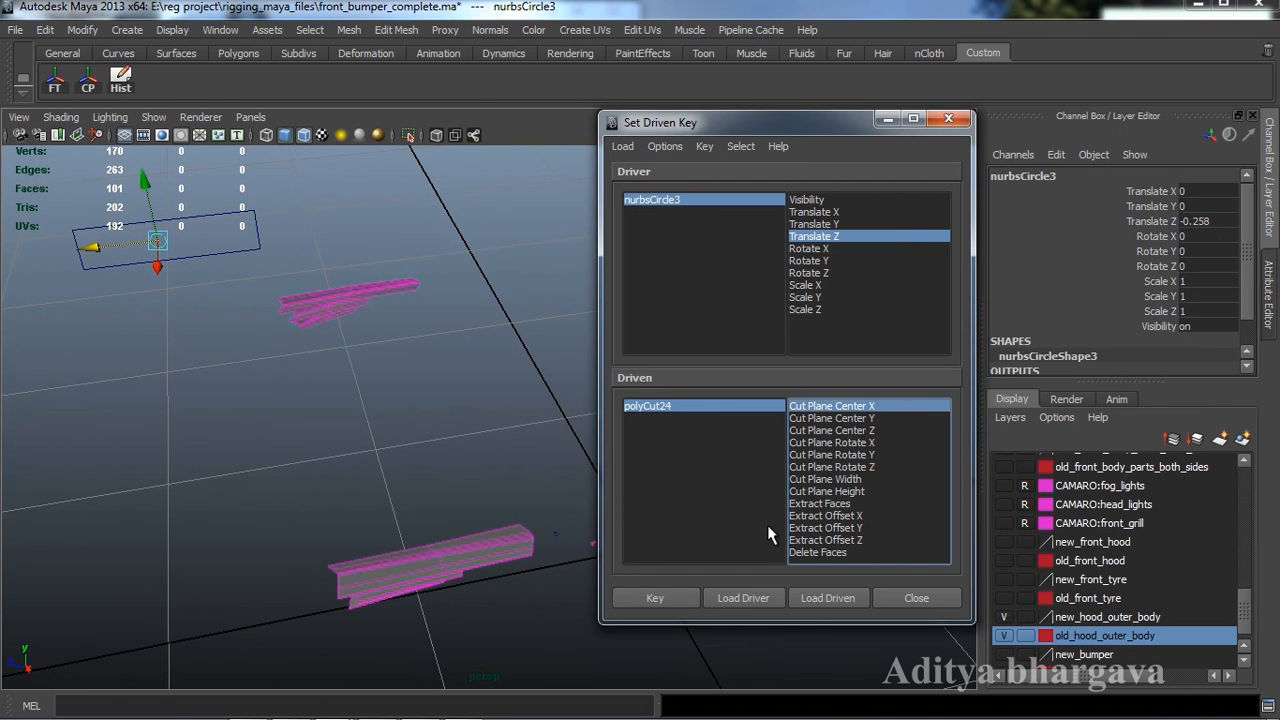
{"action": "left_click_drag", "start_coordinate": [427, 458], "coordinate": [423, 417], "text": "alt"}
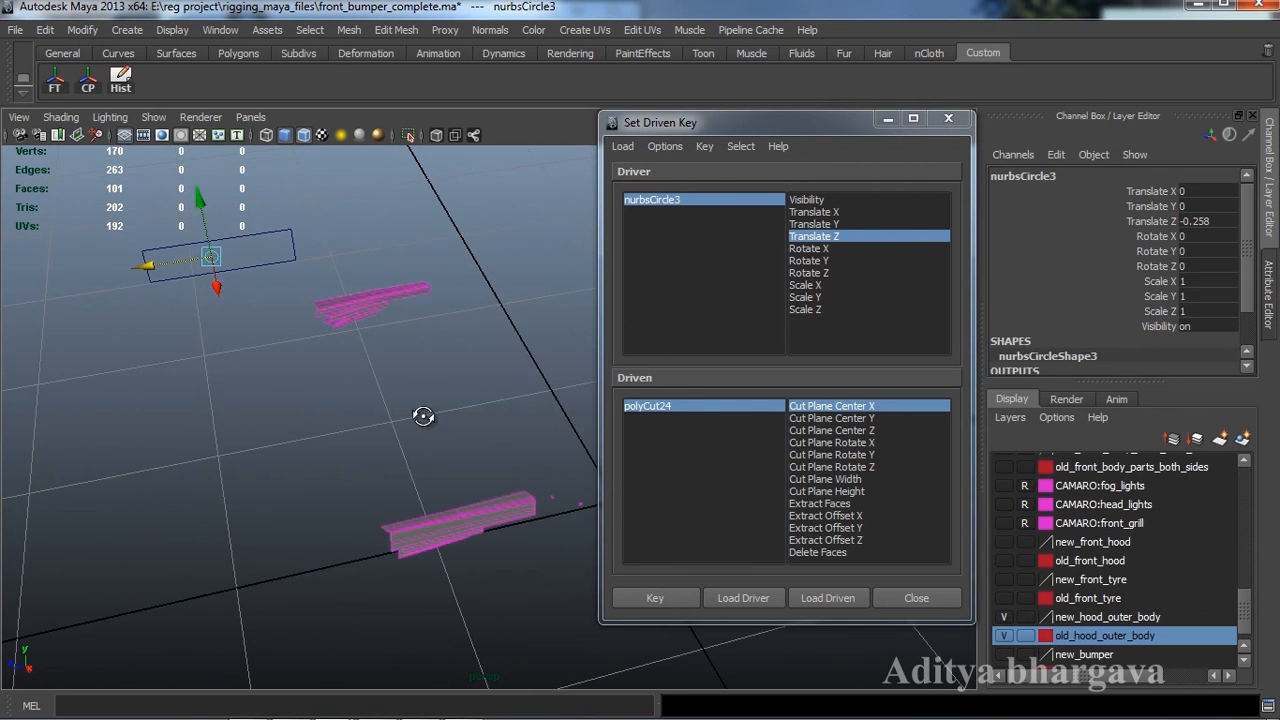
Move the circle slider to Translate Z -0.6, lower polyCut24's Cut Plane Center X to about -10.779 to restore the new front strip, and key it.
{"action": "left_click_drag", "start_coordinate": [157, 267], "coordinate": [228, 257]}
{"action": "left_click_drag", "start_coordinate": [415, 413], "coordinate": [378, 431], "text": "alt"}
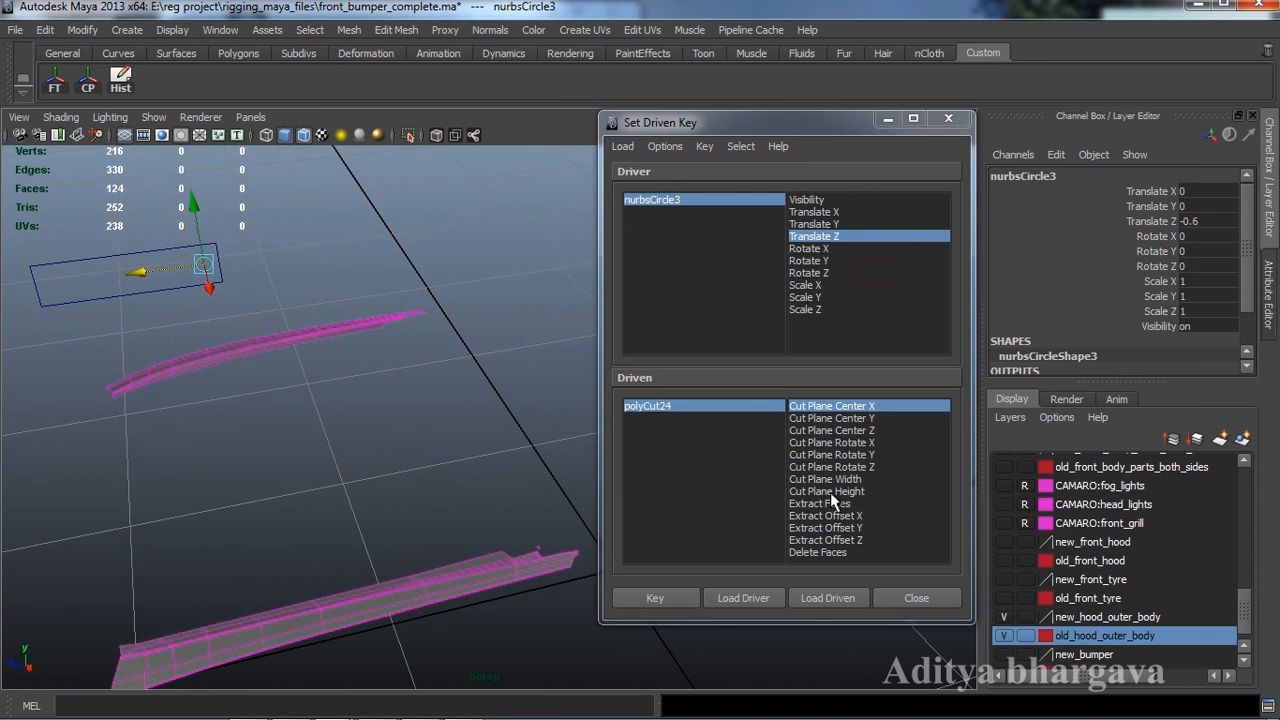
{"action": "left_click", "coordinate": [740, 407]}
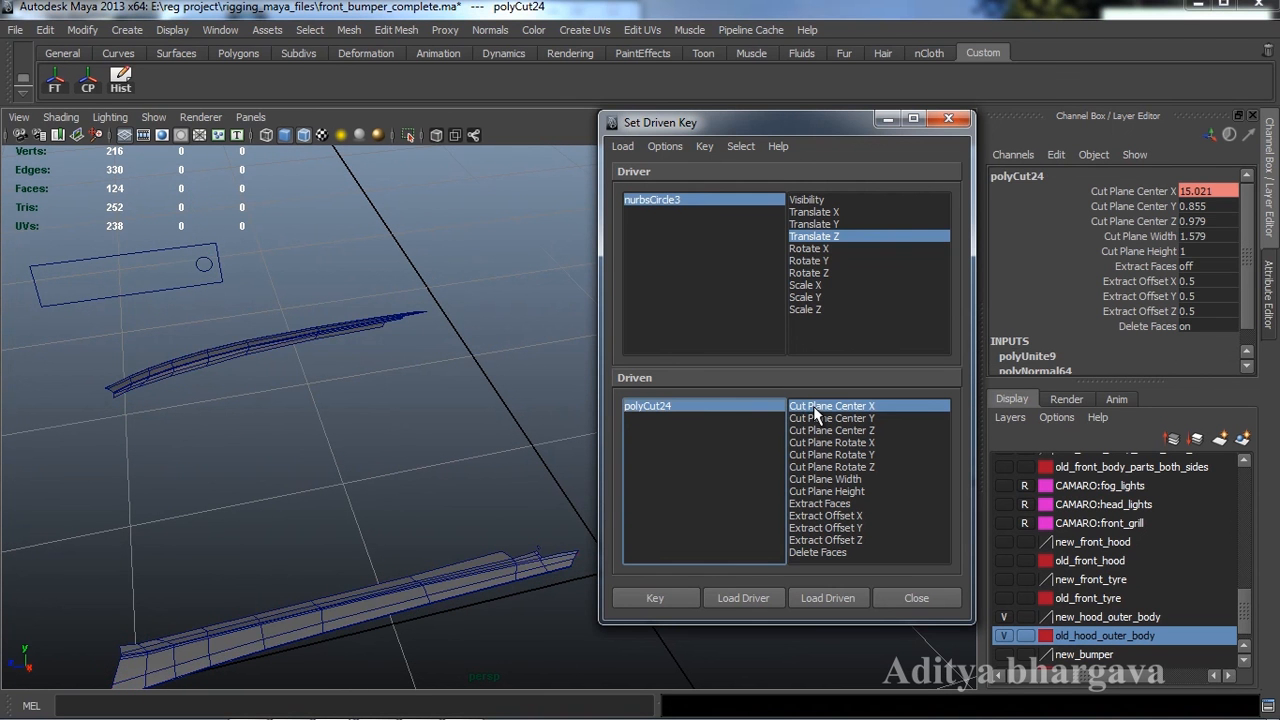
{"action": "left_click", "coordinate": [817, 407]}
{"action": "left_click", "coordinate": [1106, 198]}
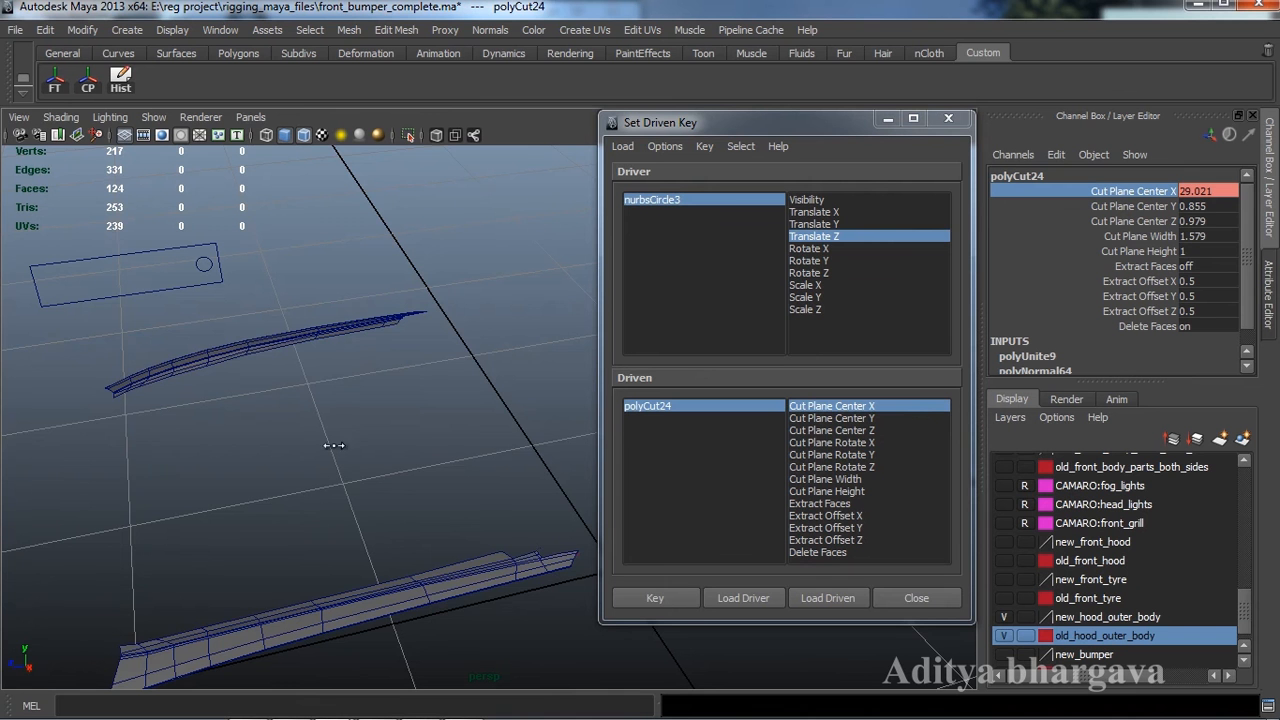
{"action": "middle_click_drag", "start_coordinate": [333, 445], "coordinate": [98, 483]}
{"action": "left_click_drag", "start_coordinate": [225, 472], "coordinate": [272, 424], "text": "alt"}
{"action": "left_click", "coordinate": [676, 609]}
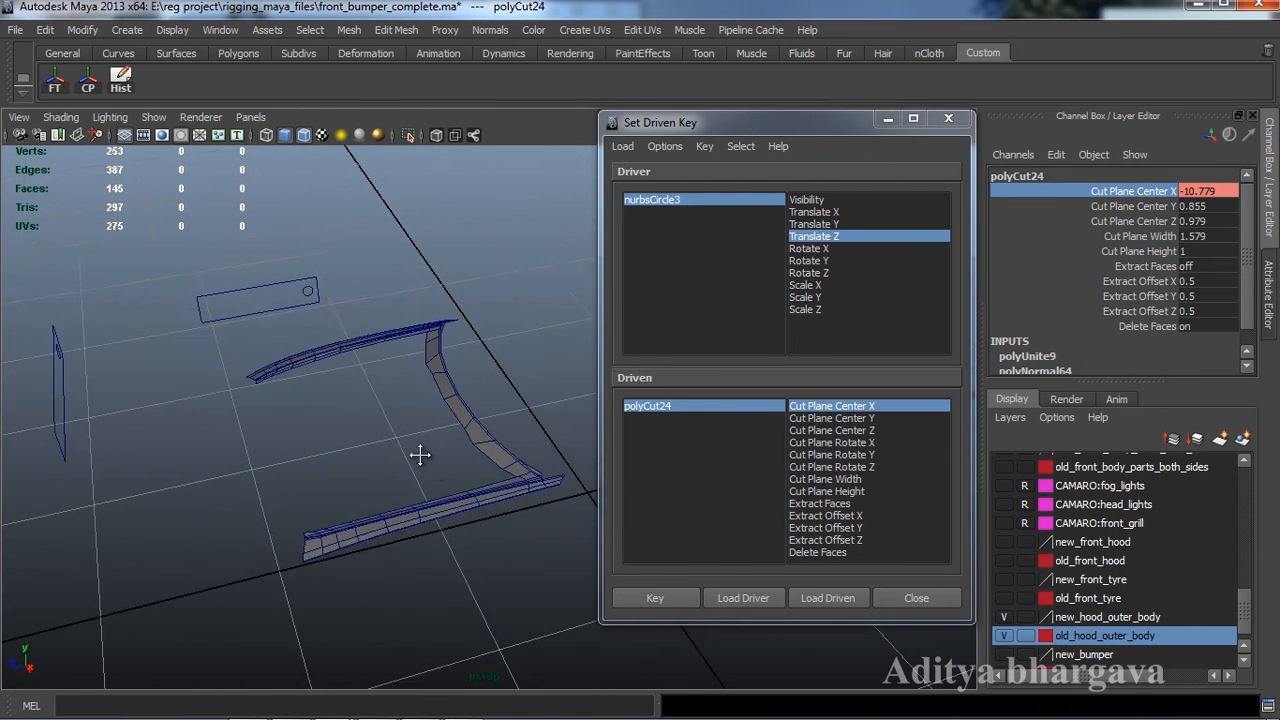
Close the Set Driven Key window and select the circle slider to test the hood outer body transformation.
{"action": "left_click_drag", "start_coordinate": [420, 451], "coordinate": [460, 420], "text": "alt"}
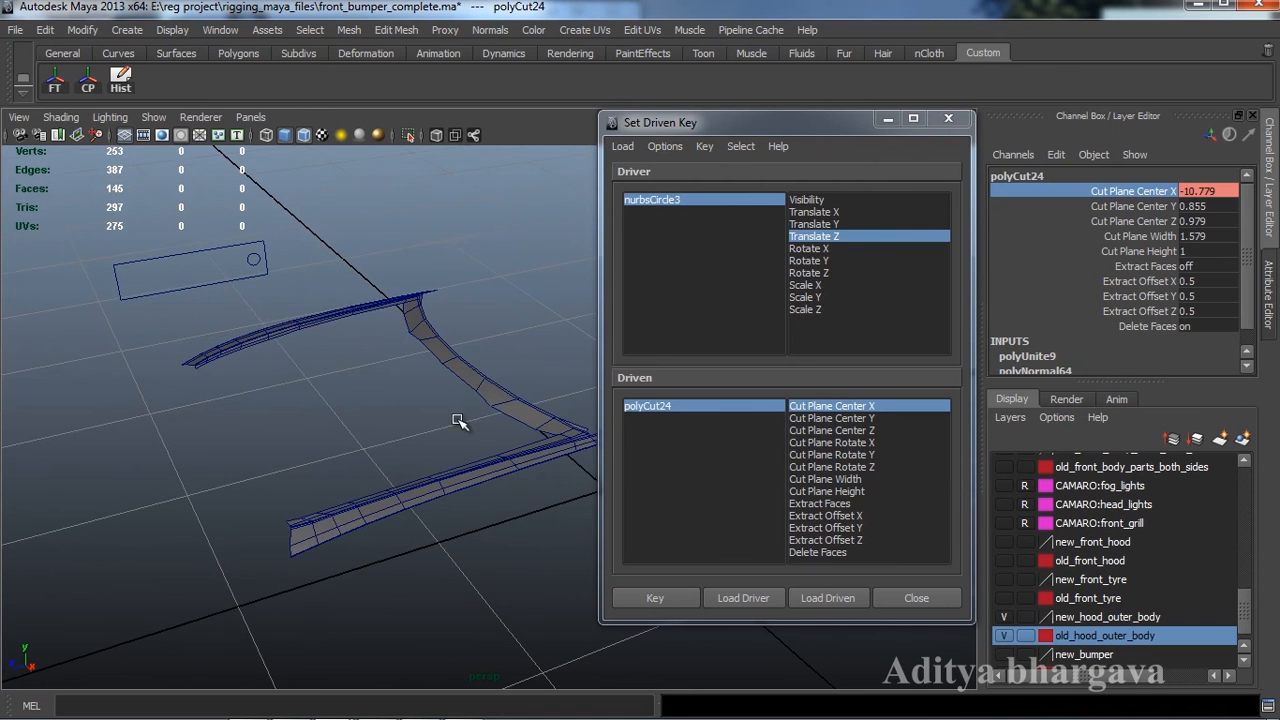
{"action": "left_click", "coordinate": [916, 598]}
{"action": "left_click_drag", "start_coordinate": [628, 514], "coordinate": [691, 477], "text": "alt"}
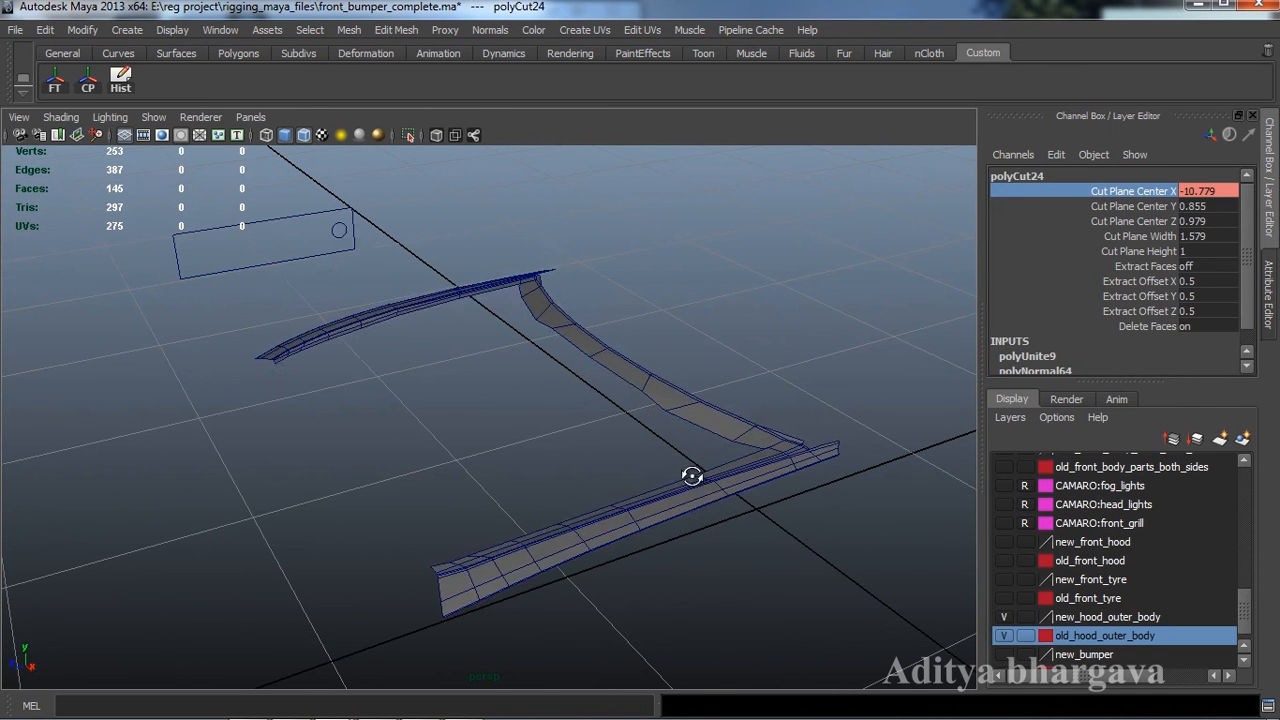
{"action": "left_click", "coordinate": [300, 258]}
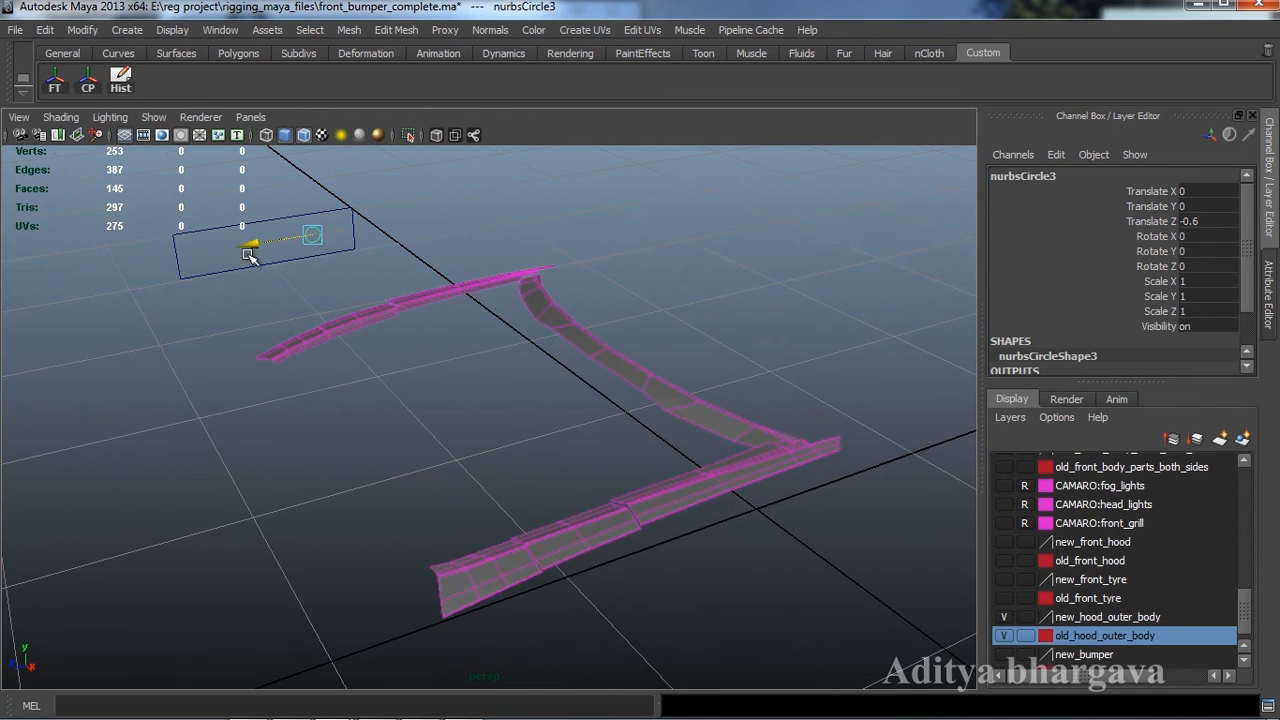